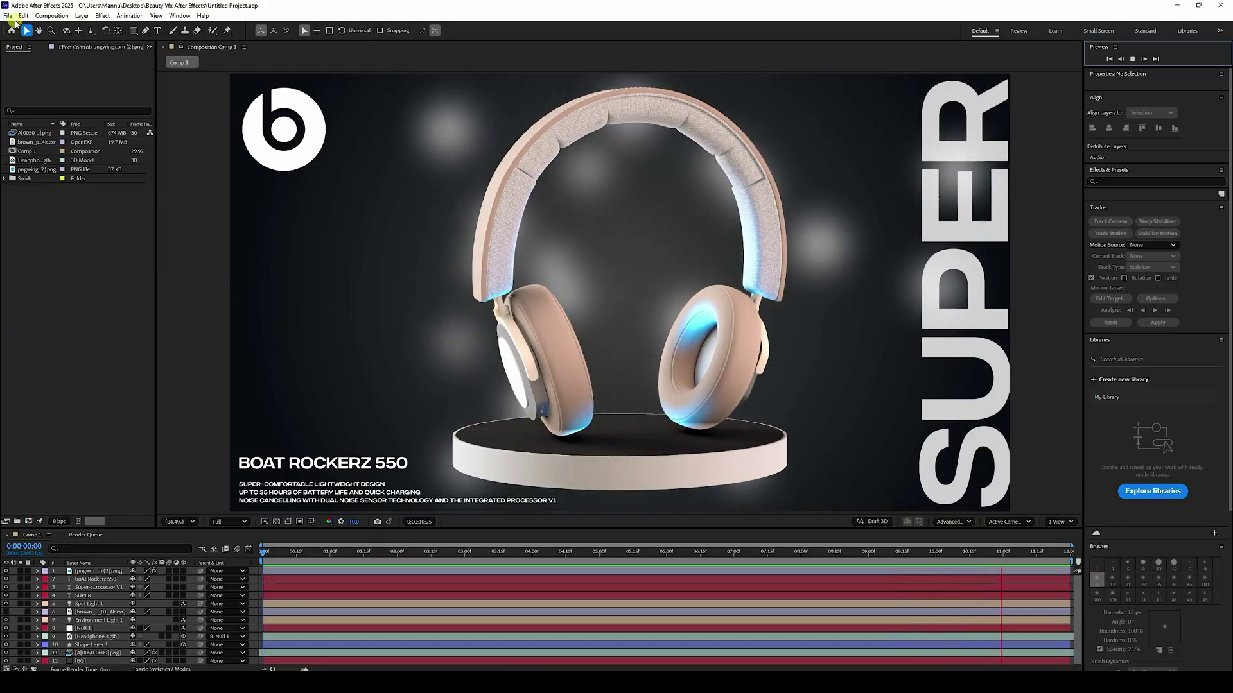
Create a new project with a 1920x1080, 29.97 fps composition named 3D Prod lasting 12 seconds
{"action": "left_click", "coordinate": [8, 16]}
{"action": "mouse_move", "coordinate": [23, 27]}
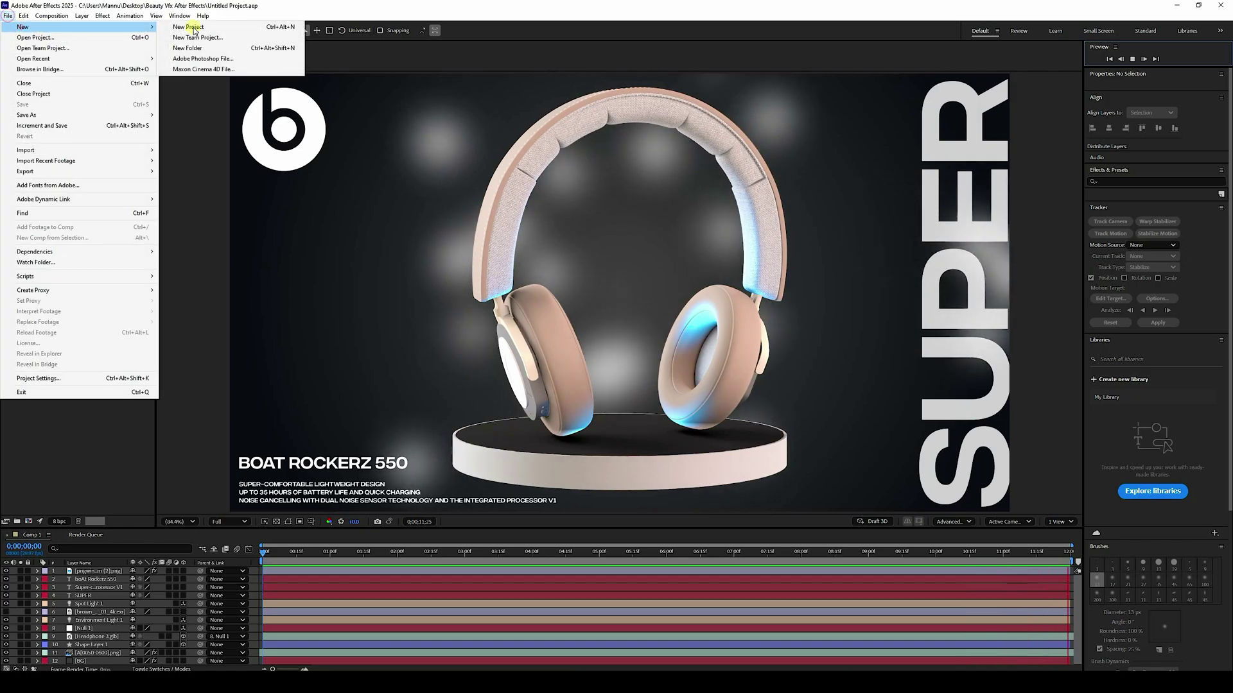
{"action": "left_click", "coordinate": [186, 28]}
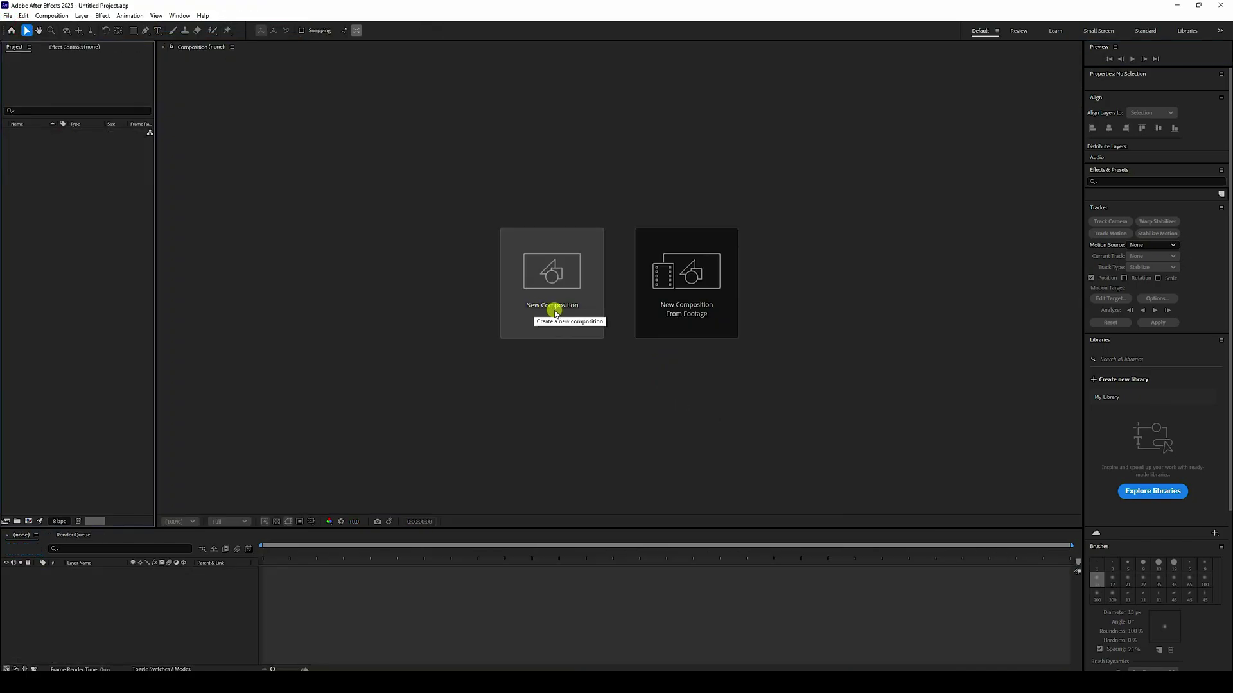
{"action": "left_click", "coordinate": [557, 310]}
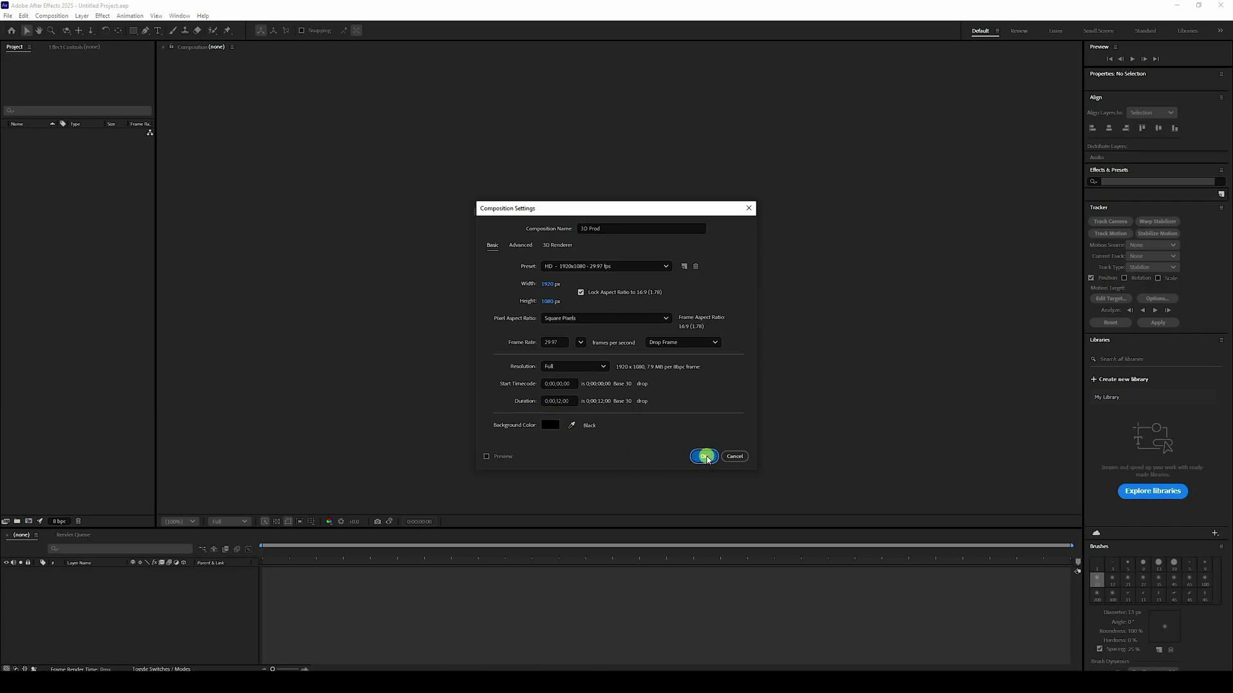
{"action": "left_click", "coordinate": [704, 456]}
Add a composition-sized dark gray solid layer named BG
{"action": "right_click", "coordinate": [97, 608]}
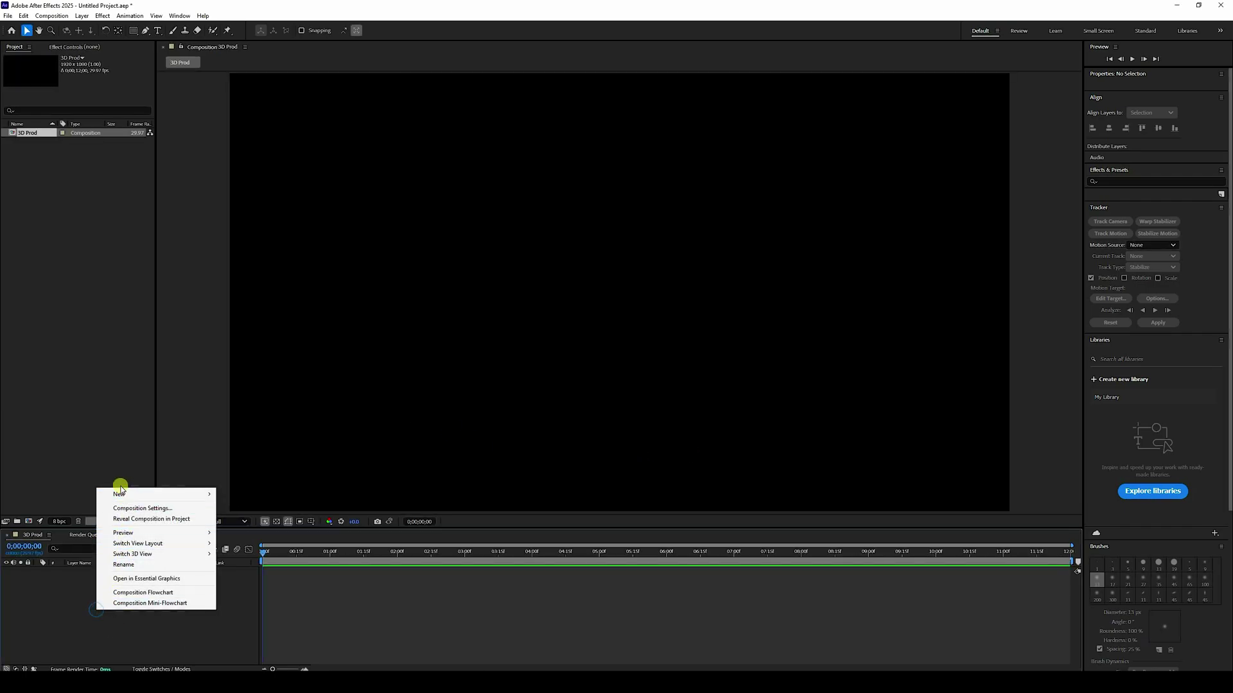
{"action": "mouse_move", "coordinate": [122, 494]}
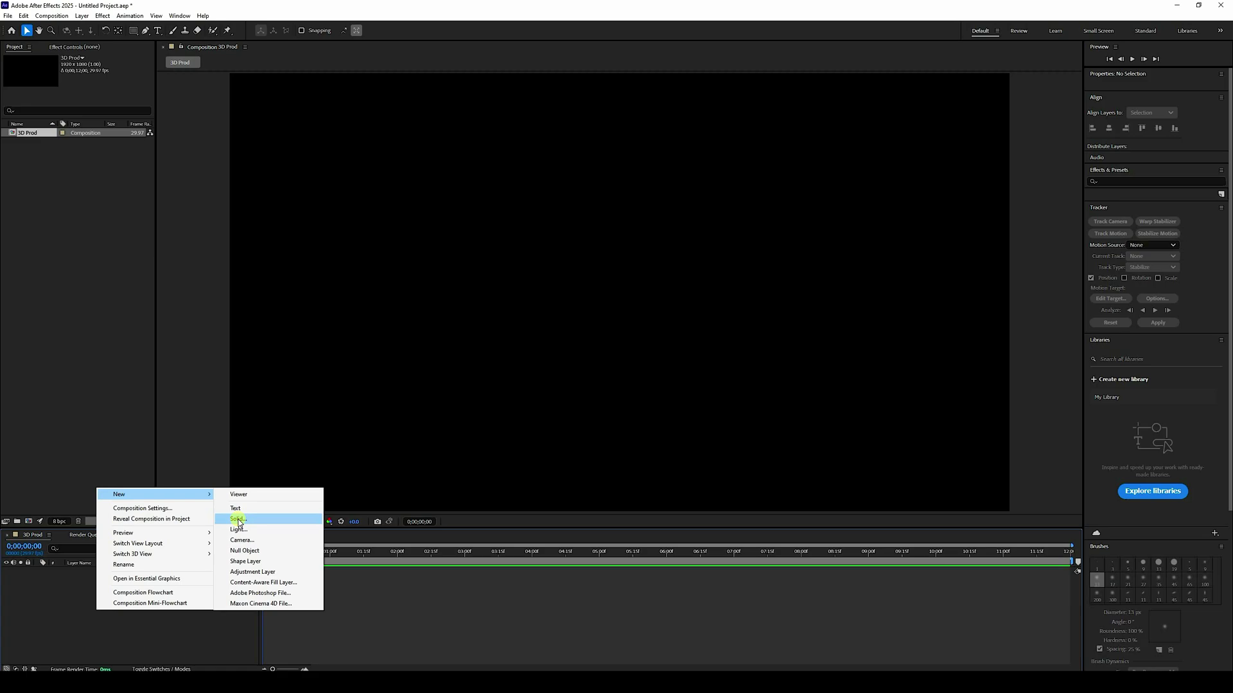
{"action": "left_click", "coordinate": [245, 521]}
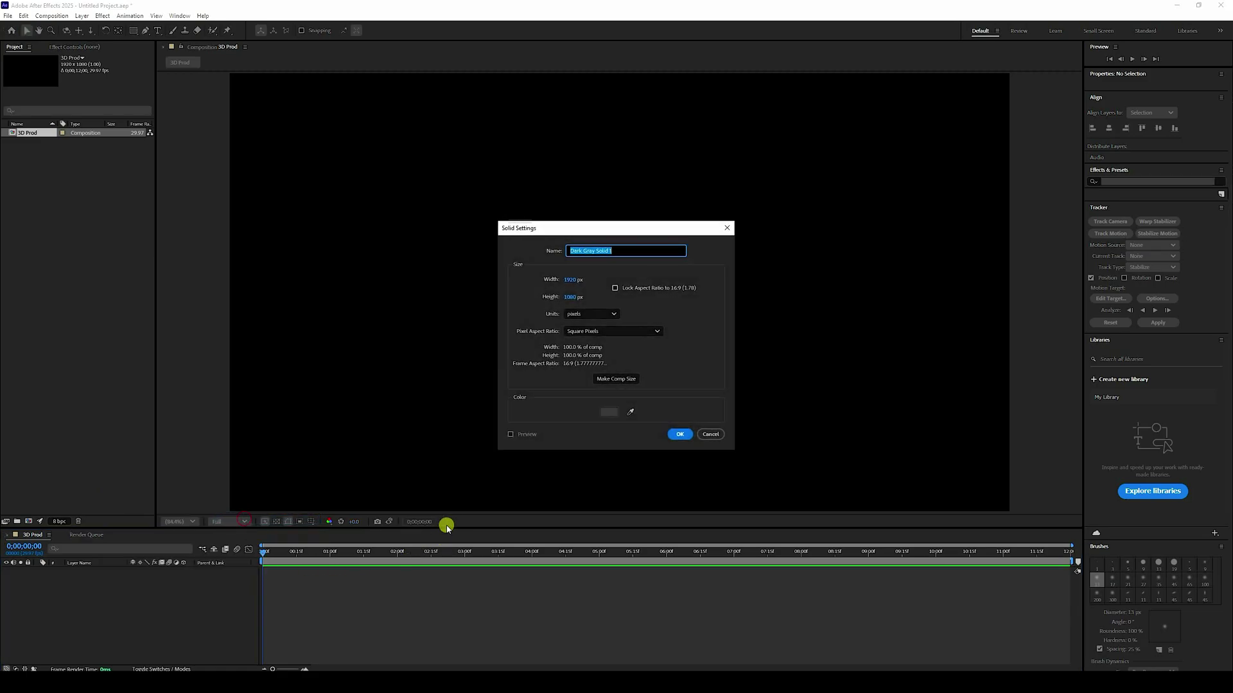
{"action": "type", "text": "B"}
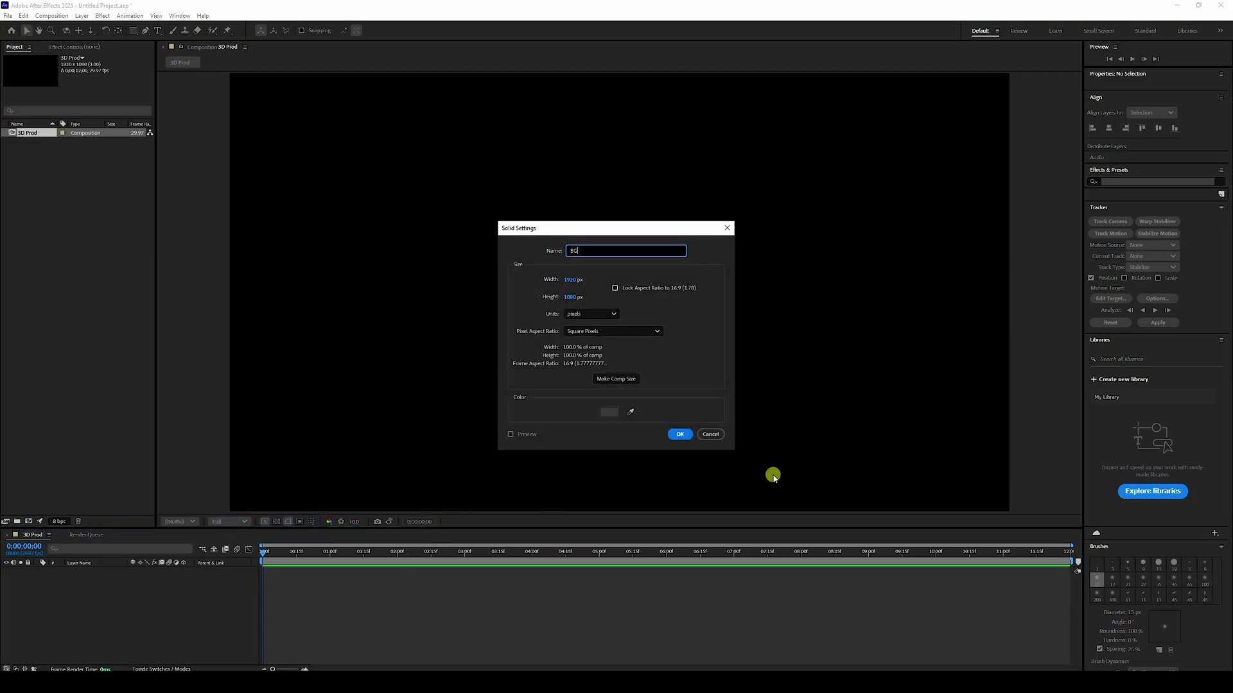
{"action": "type", "text": "G"}
{"action": "left_click", "coordinate": [679, 434]}
Find the Gradient Ramp effect and apply it to the BG layer
{"action": "left_click", "coordinate": [1123, 185]}
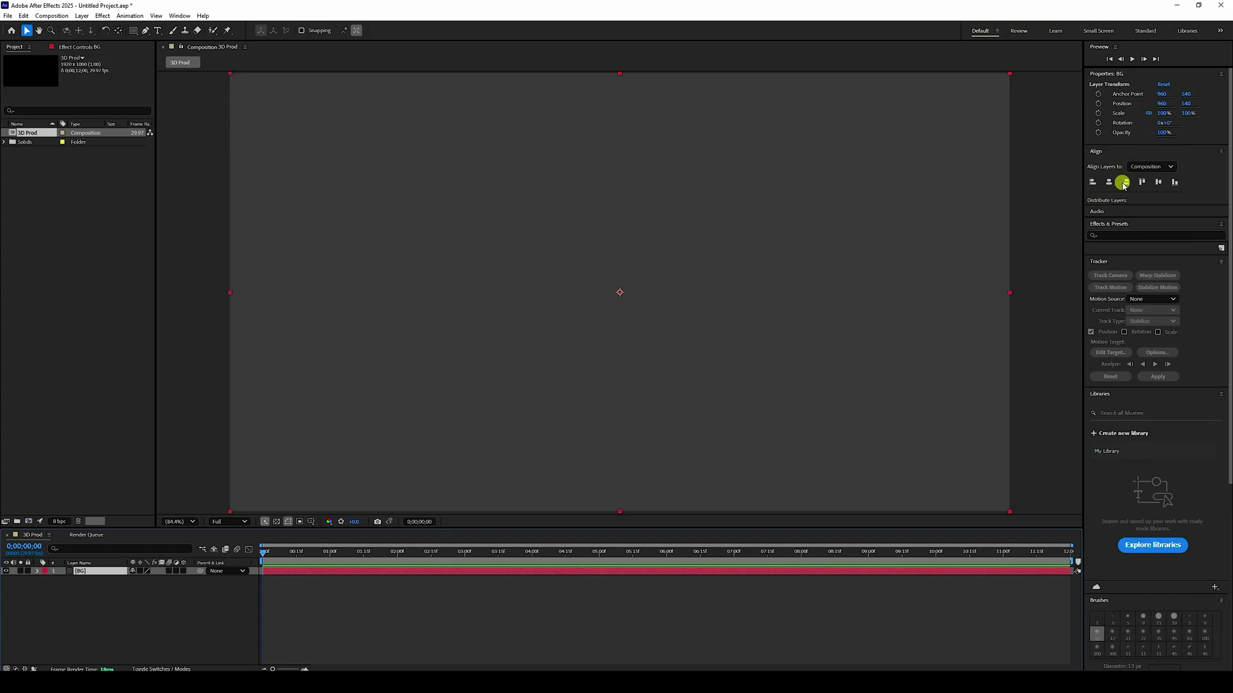
{"action": "left_click", "coordinate": [1115, 235]}
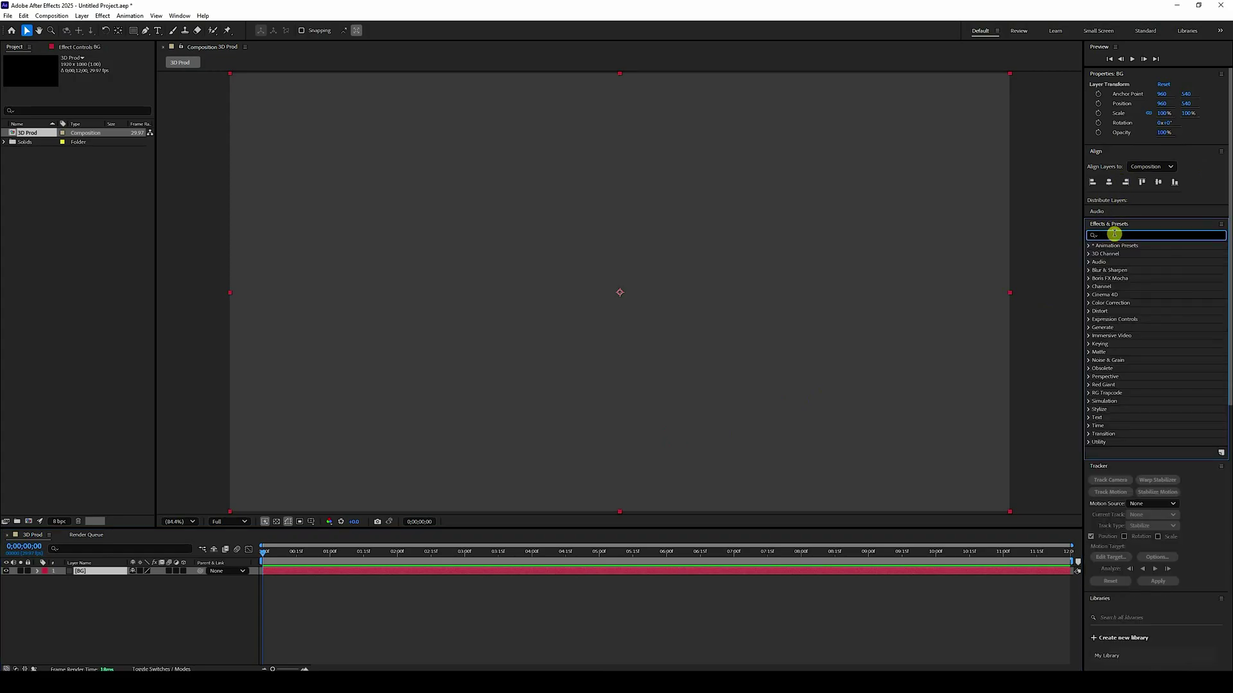
{"action": "type", "text": "ramp"}
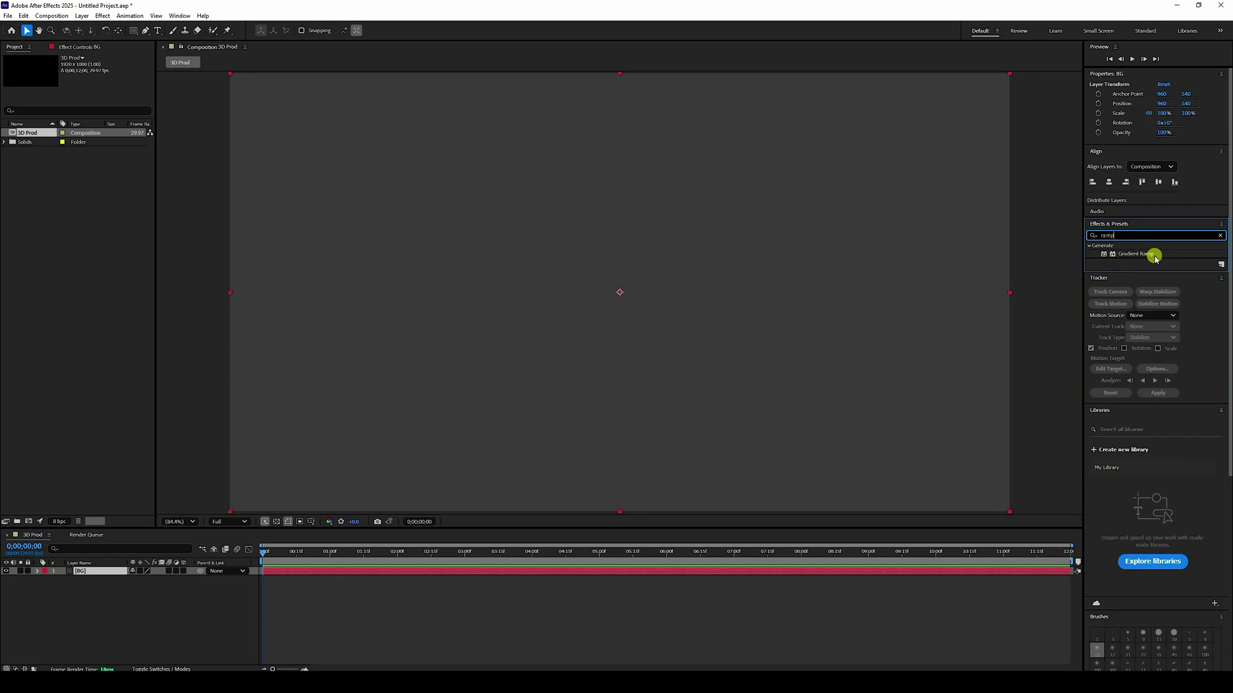
{"action": "left_click", "coordinate": [1136, 255]}
{"action": "left_click", "coordinate": [2, 599]}
{"action": "left_click_drag", "start_coordinate": [112, 577], "coordinate": [114, 574]}
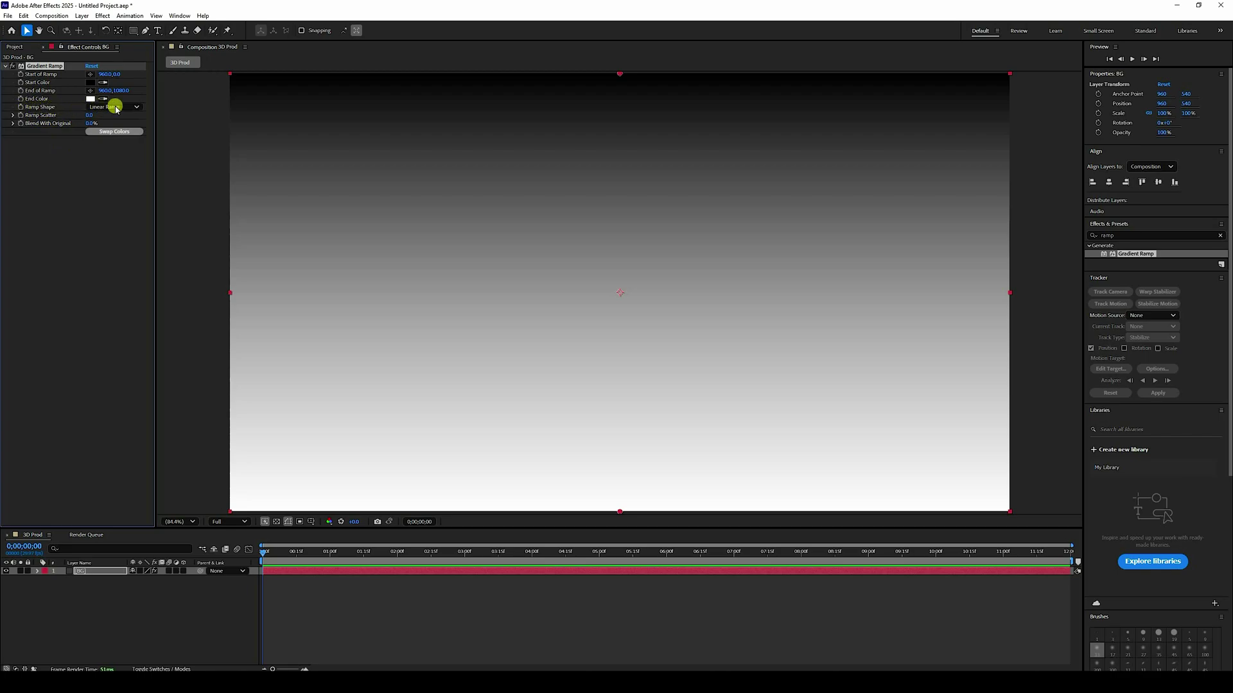
Change the gradient to a Radial Ramp and move its start point to the center of the composition
{"action": "left_click", "coordinate": [116, 108]}
{"action": "left_click", "coordinate": [113, 128]}
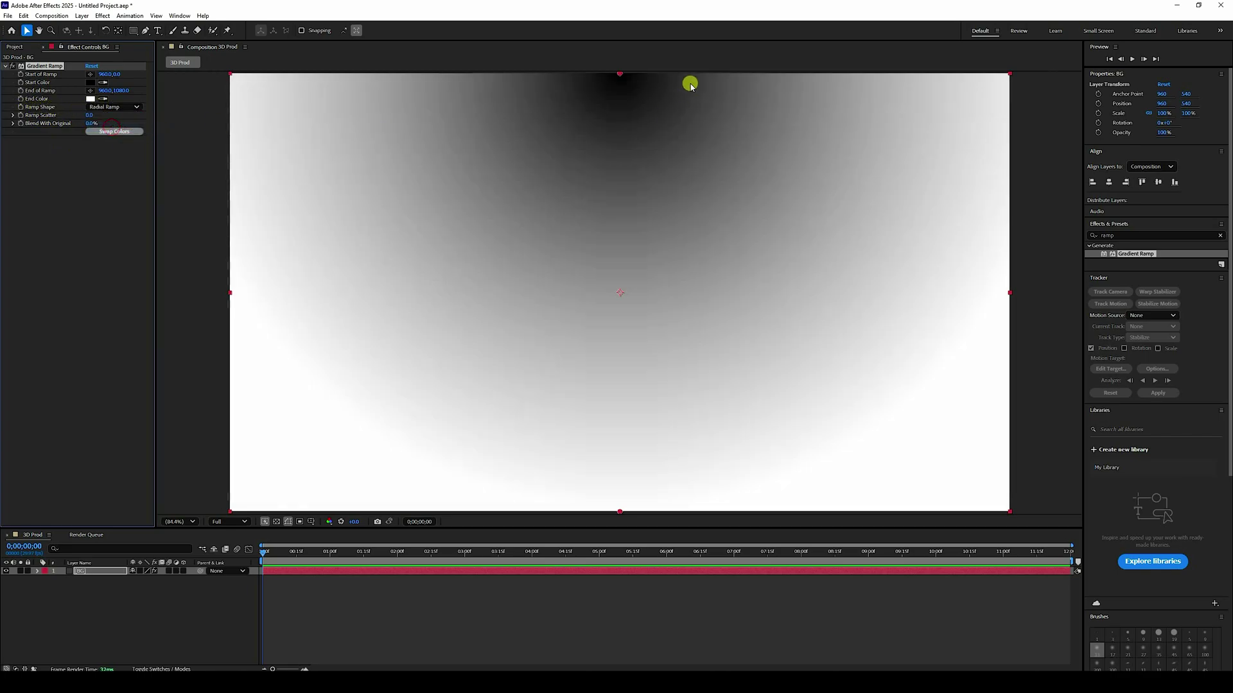
{"action": "left_click_drag", "start_coordinate": [621, 77], "coordinate": [619, 296]}
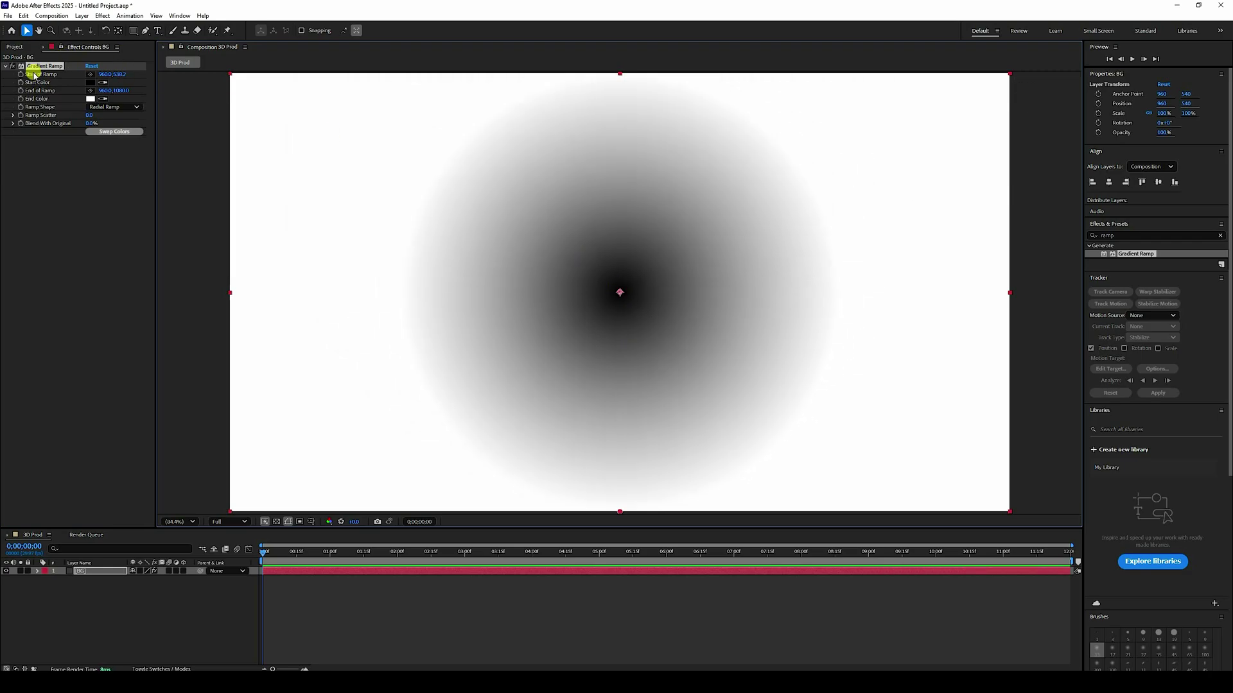
Set the gradient's start color to a dark gray with 20% brightness
{"action": "left_click", "coordinate": [91, 83]}
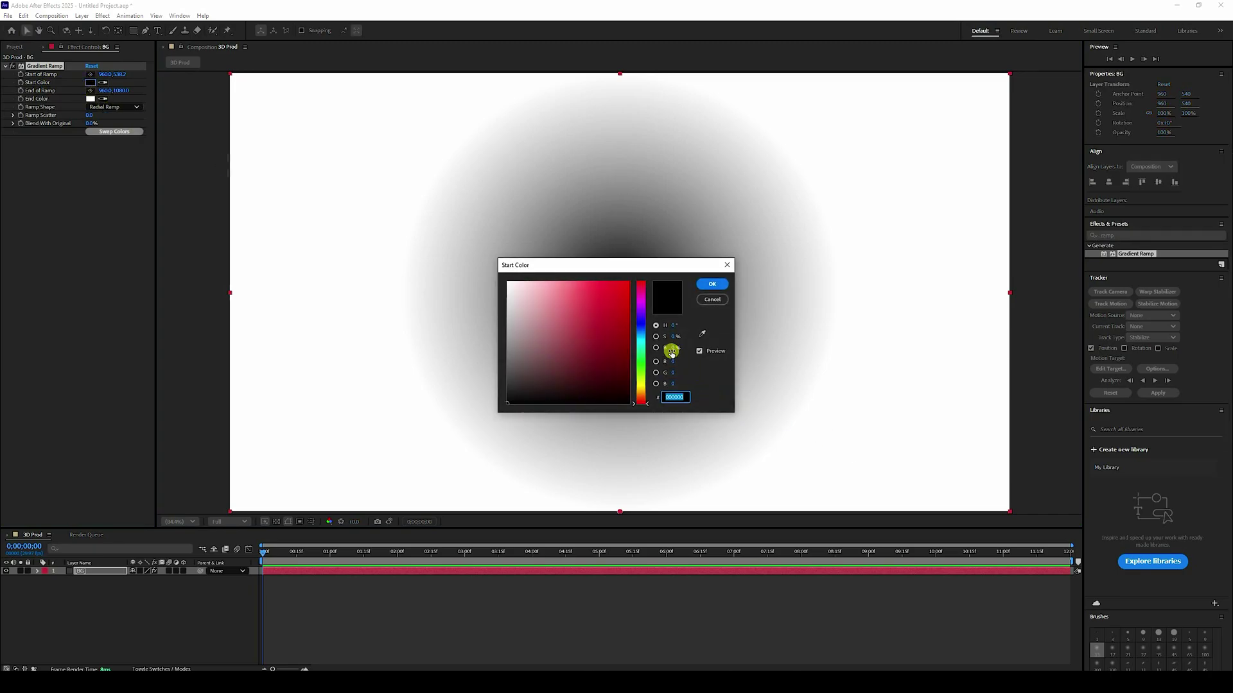
{"action": "type", "text": "20"}
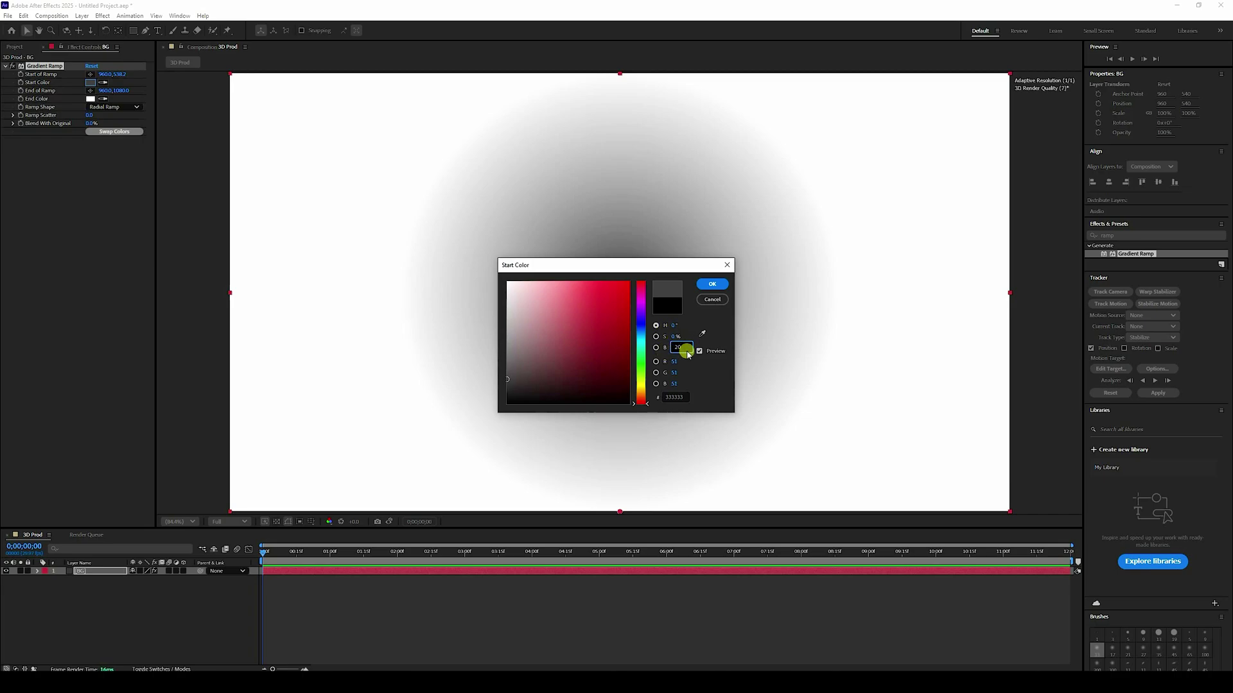
{"action": "left_click", "coordinate": [711, 286]}
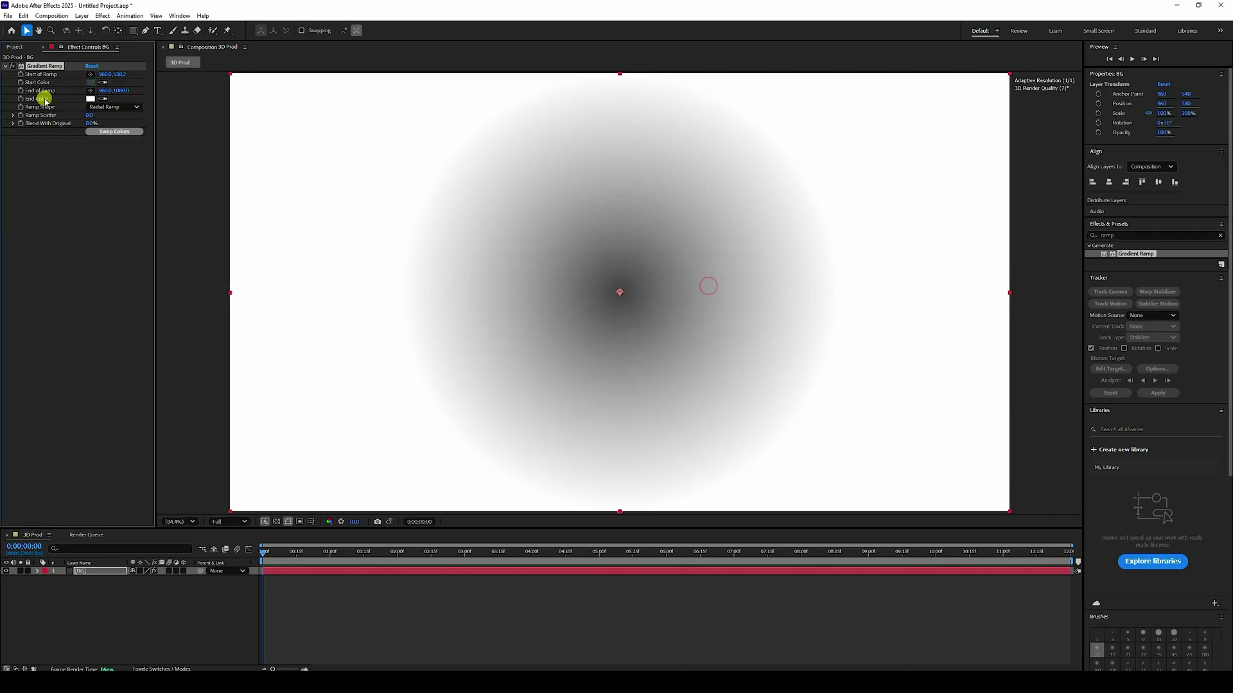
Set the gradient's end color to hue 210°, saturation 45% and brightness 5%, and extend the ramp's end point below the frame
{"action": "left_click", "coordinate": [90, 99]}
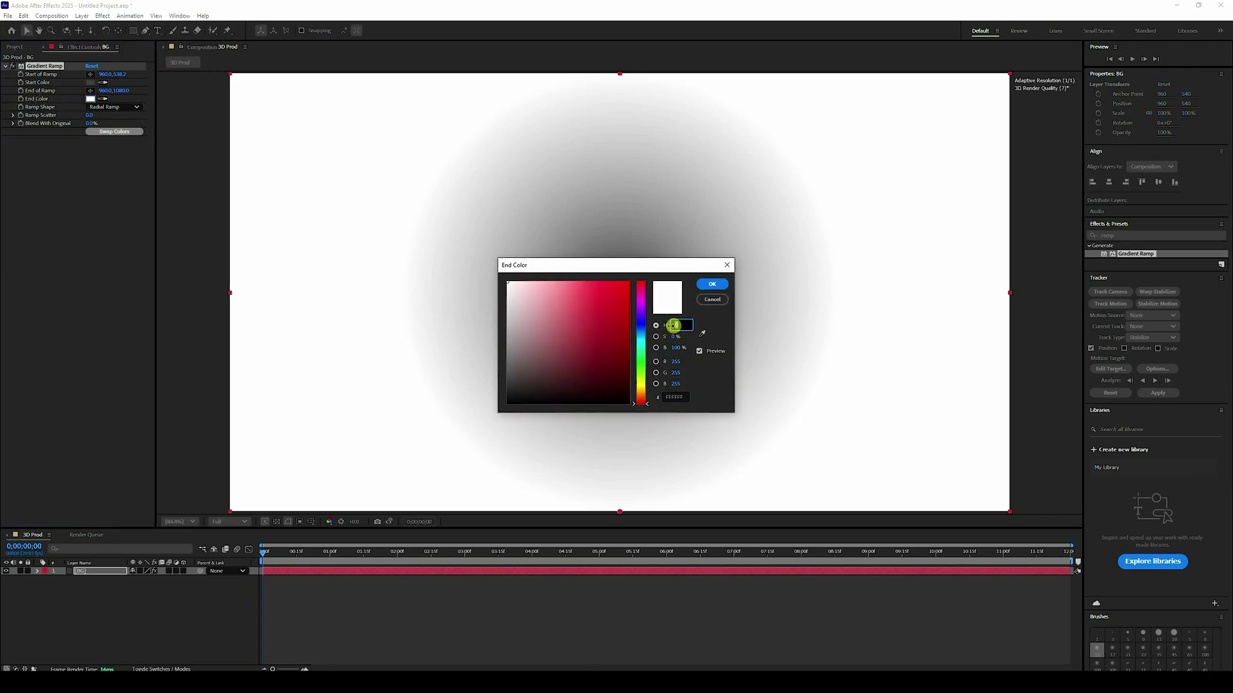
{"action": "type", "text": "20"}
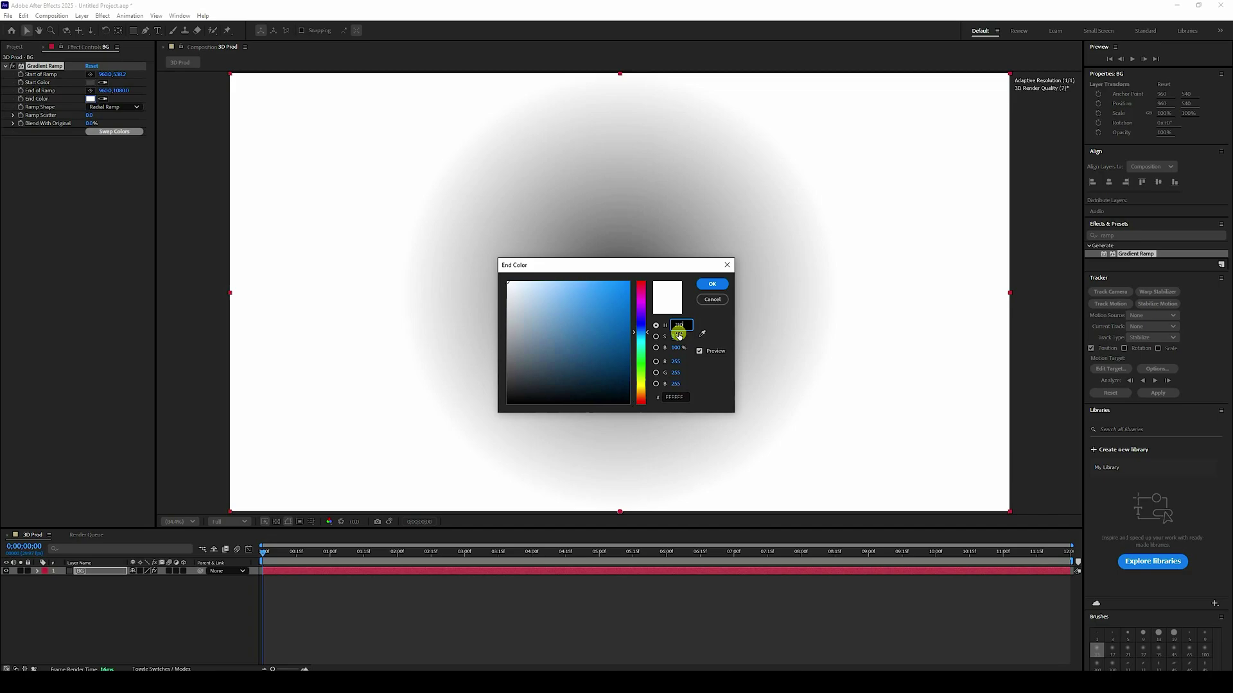
{"action": "left_click", "coordinate": [674, 337]}
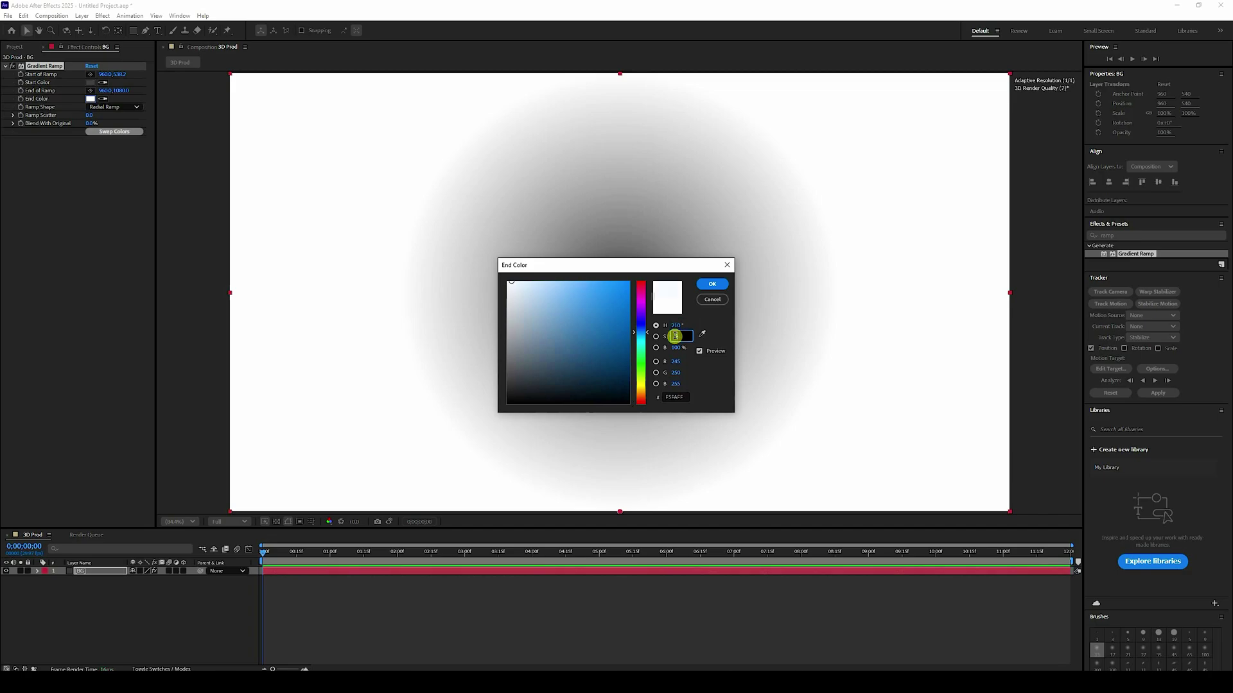
{"action": "type", "text": "45"}
{"action": "type", "text": "5"}
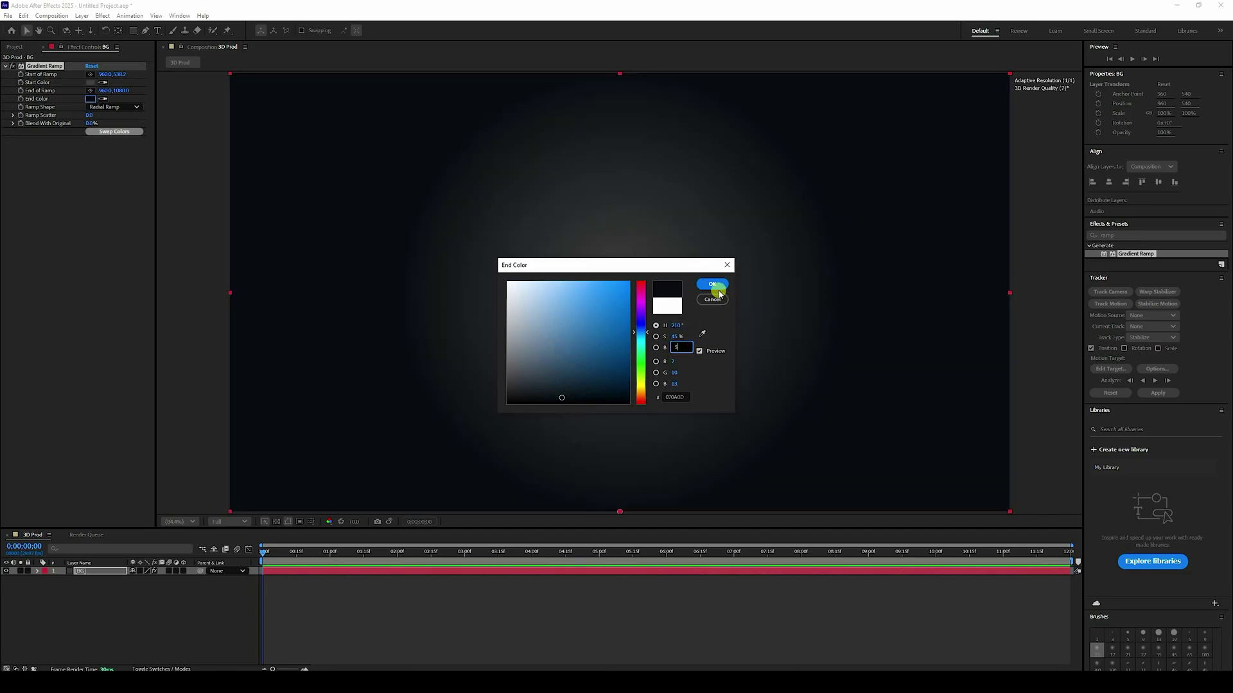
{"action": "left_click", "coordinate": [708, 284]}
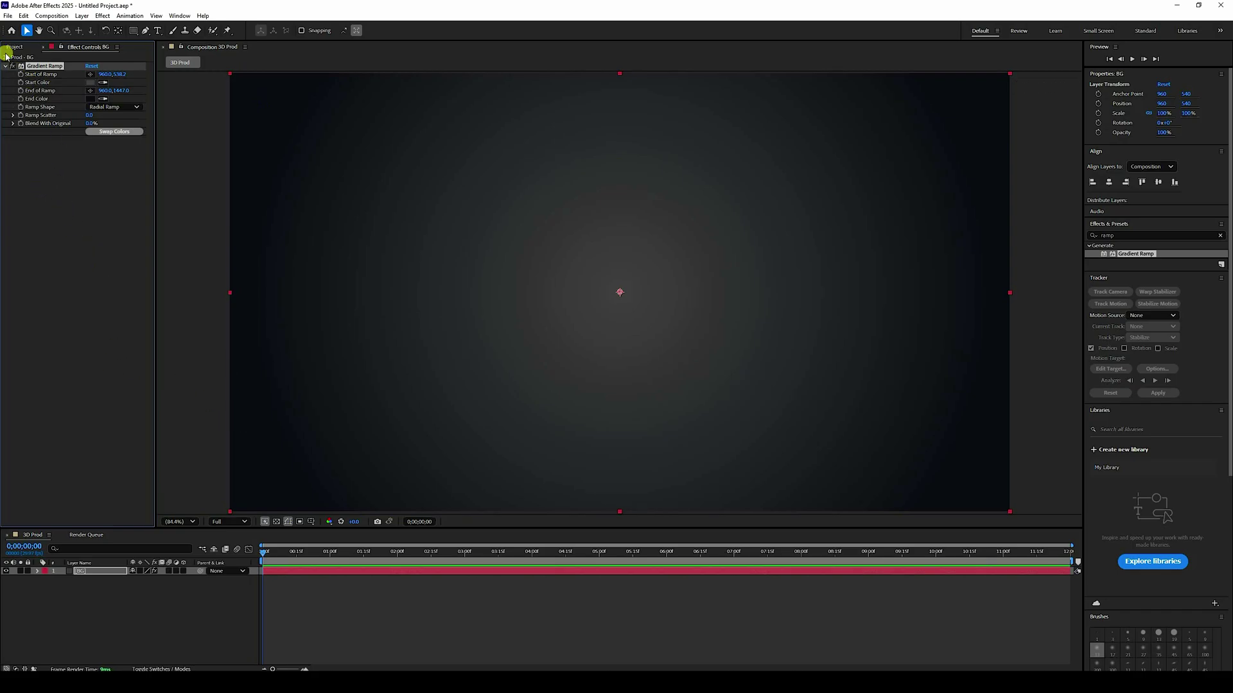
Import the Ball Ren images as a PNG sequence starting at A0050 and place it above the BG layer
{"action": "left_click", "coordinate": [13, 47]}
{"action": "right_click", "coordinate": [59, 219]}
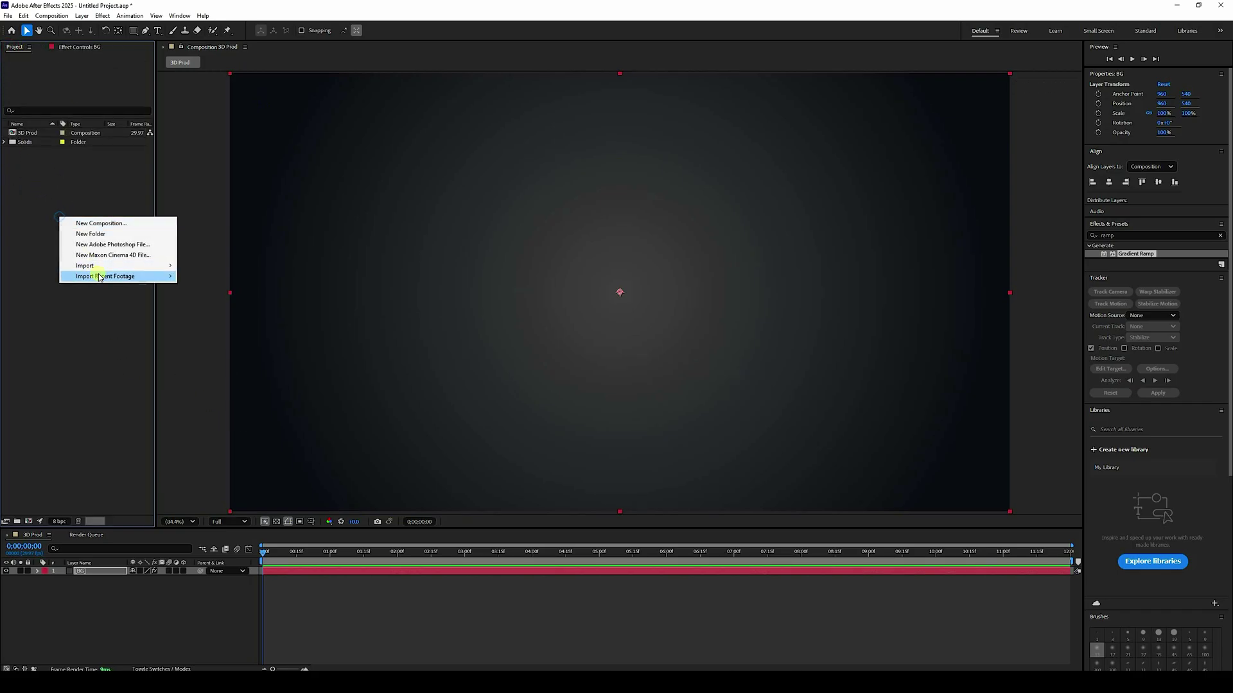
{"action": "mouse_move", "coordinate": [100, 265]}
{"action": "left_click", "coordinate": [193, 266]}
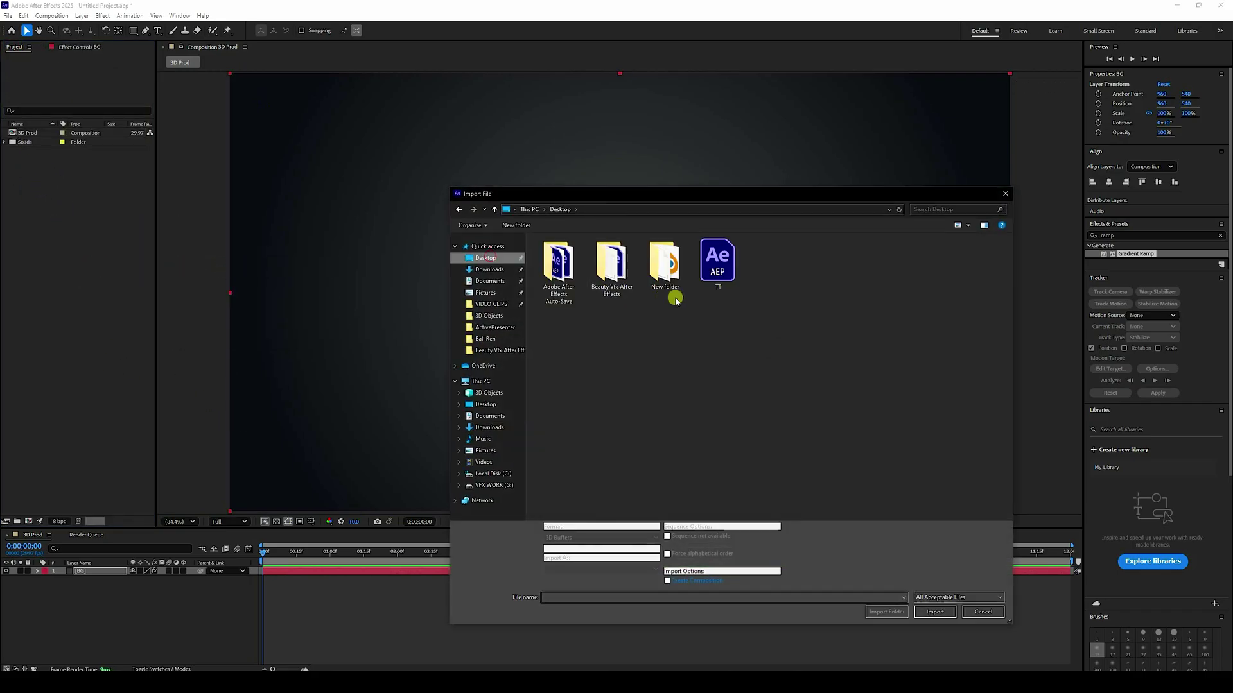
{"action": "double_click", "coordinate": [731, 281]}
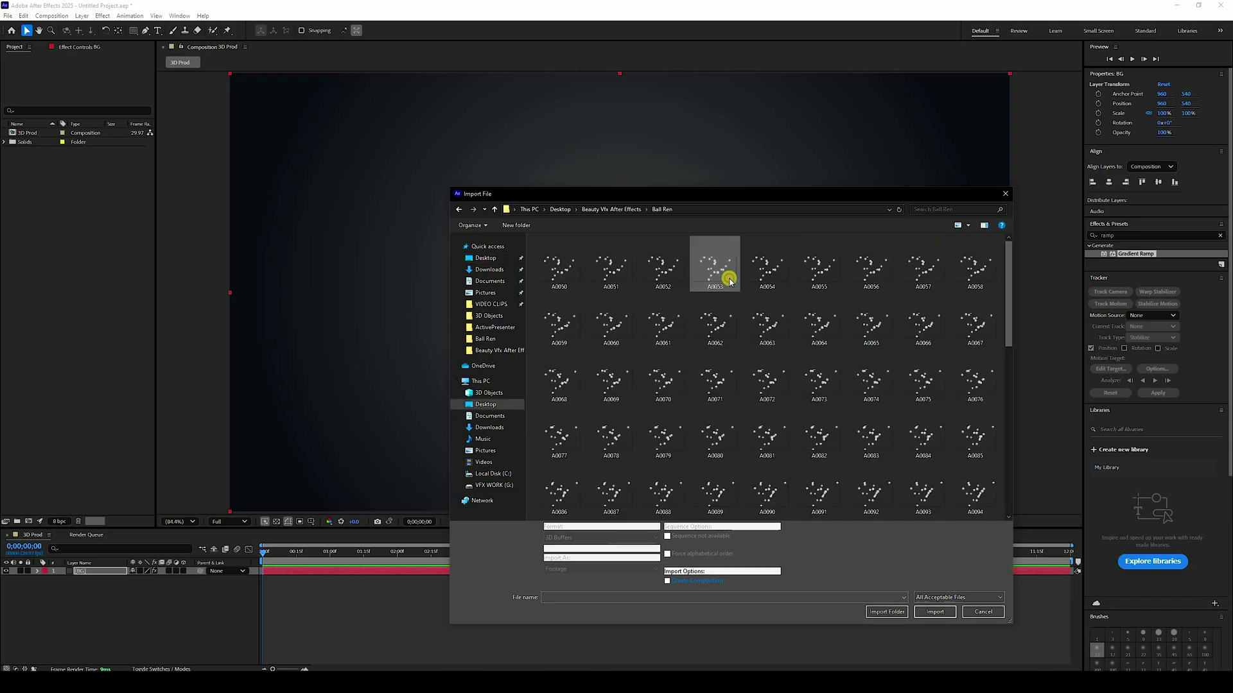
{"action": "left_click", "coordinate": [560, 271]}
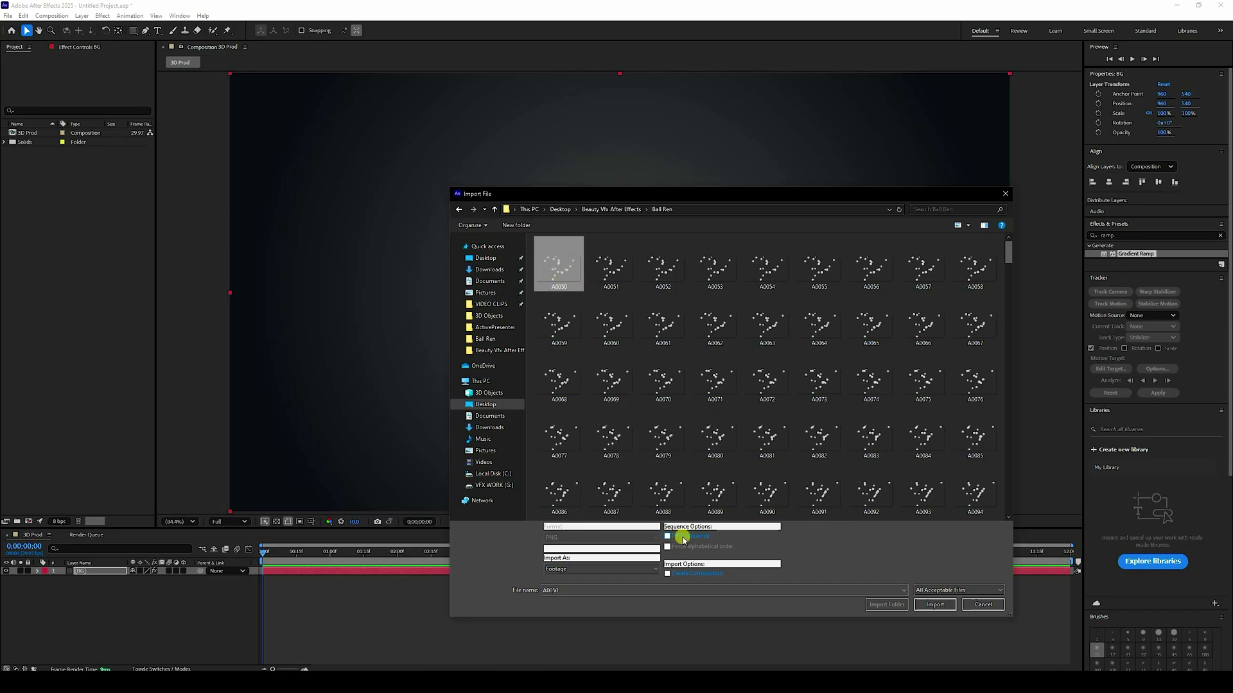
{"action": "left_click", "coordinate": [670, 538]}
{"action": "left_click", "coordinate": [937, 605]}
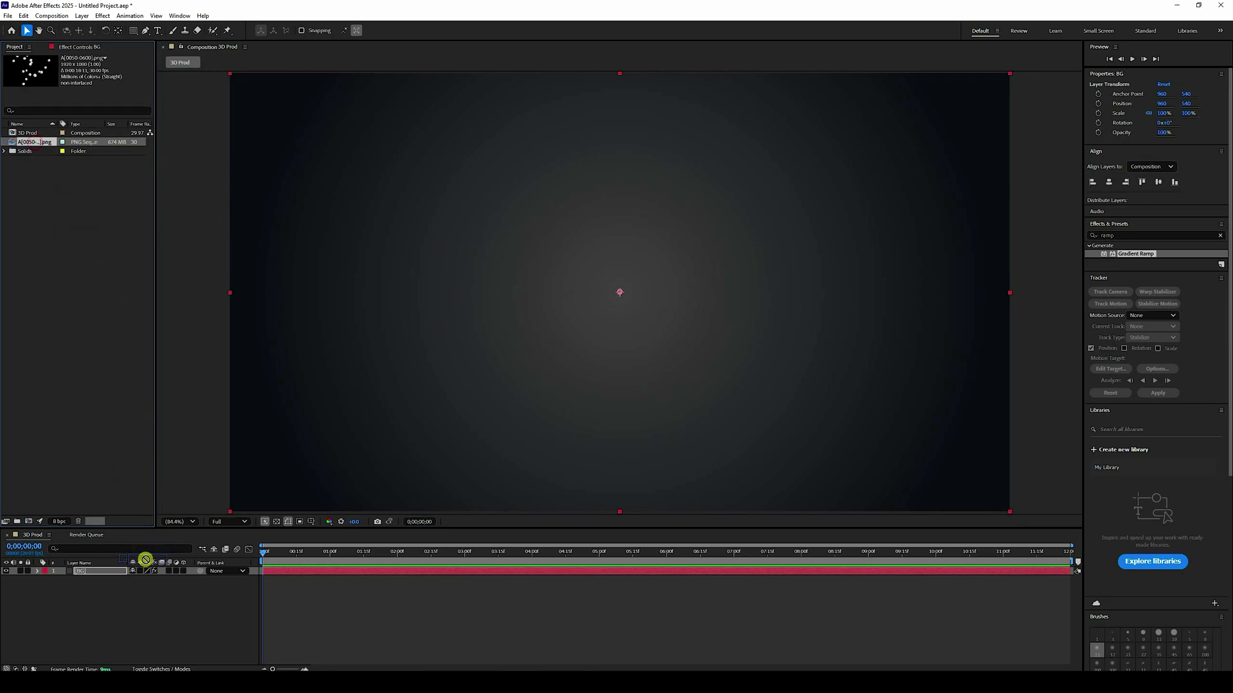
{"action": "left_click_drag", "start_coordinate": [145, 560], "coordinate": [122, 570]}
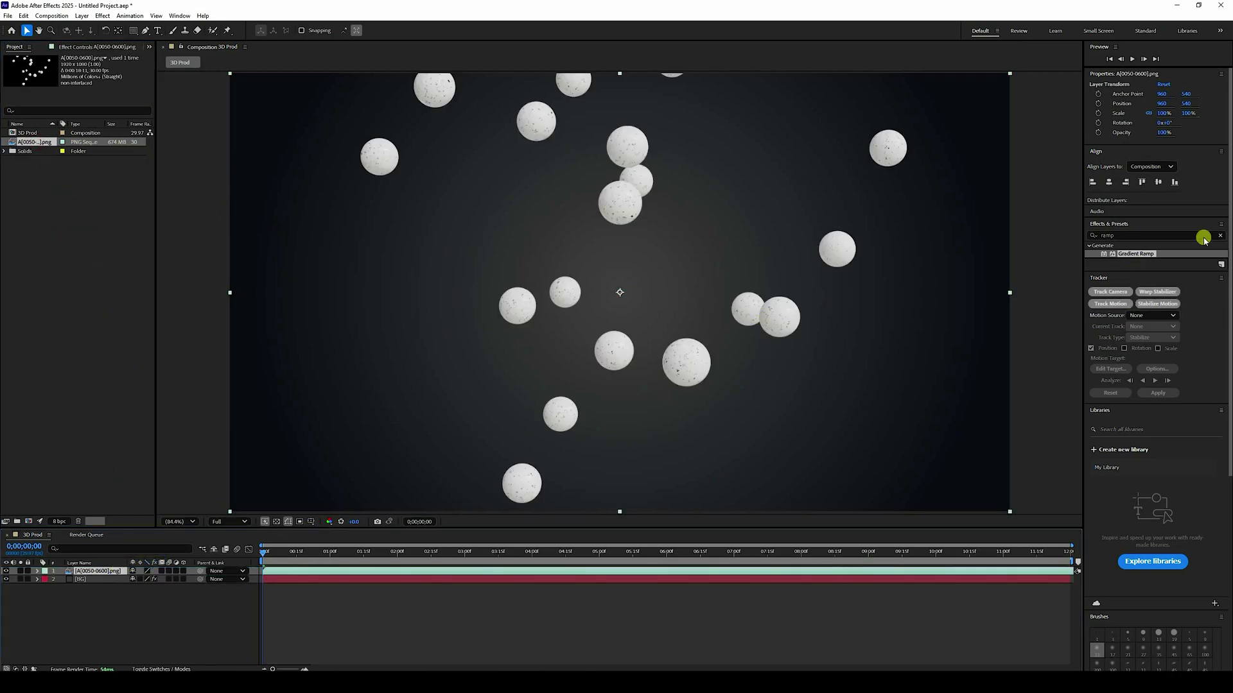
Preview the ball animation over the gradient background, then return the playhead to the first frame
{"action": "key", "text": "space"}
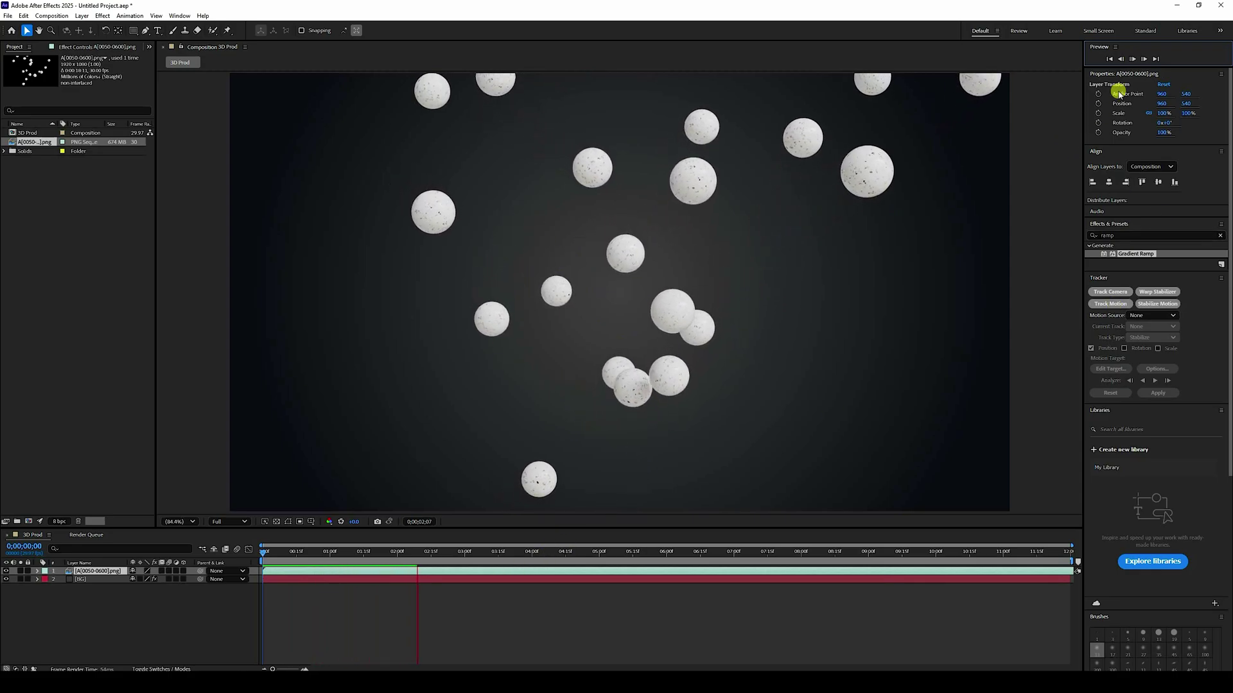
{"action": "left_click", "coordinate": [1134, 59]}
{"action": "left_click", "coordinate": [441, 483]}
{"action": "left_click_drag", "start_coordinate": [435, 555], "coordinate": [265, 573]}
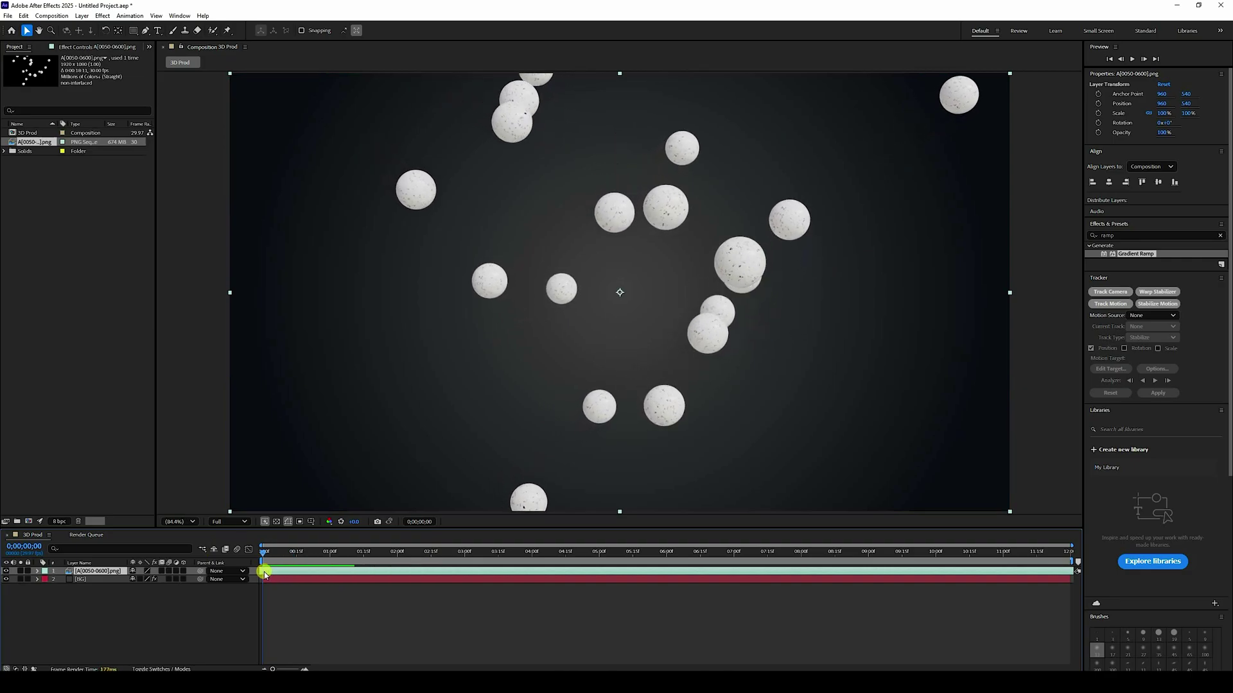
Apply Gaussian Blur to the ball sequence layer with Blurriness 150
{"action": "left_click", "coordinate": [1126, 235]}
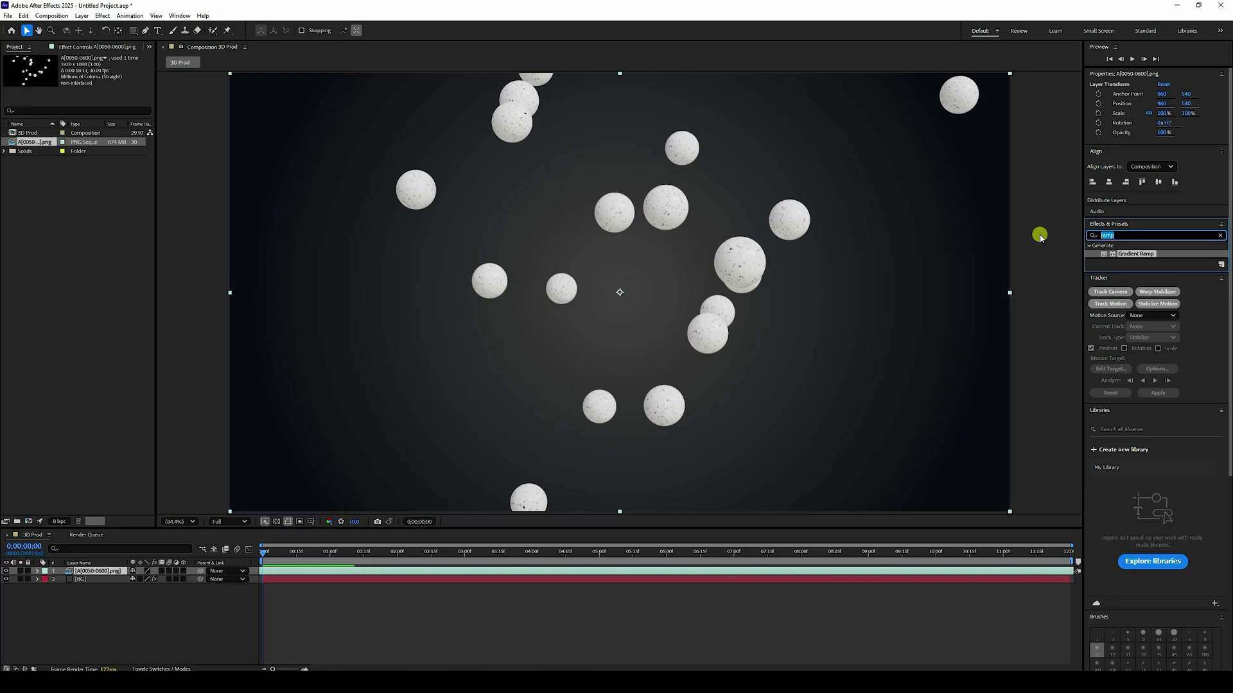
{"action": "type", "text": "blur"}
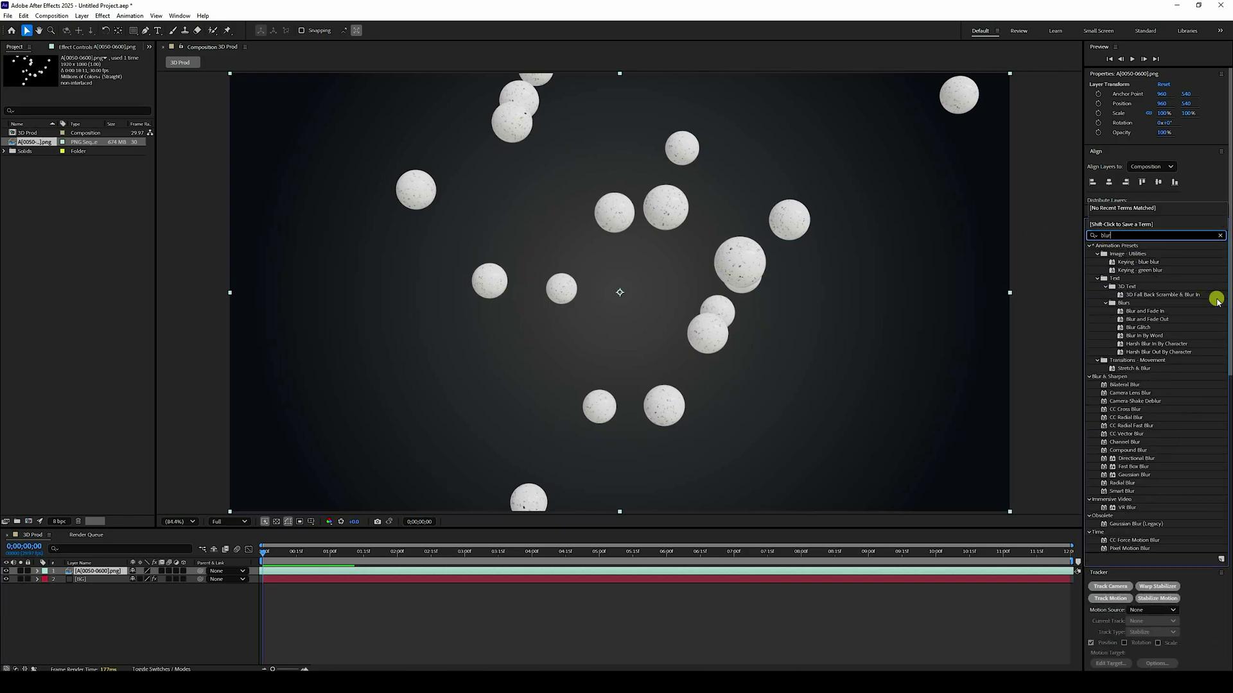
{"action": "left_click", "coordinate": [1137, 475]}
{"action": "left_click_drag", "start_coordinate": [1136, 475], "coordinate": [103, 574]}
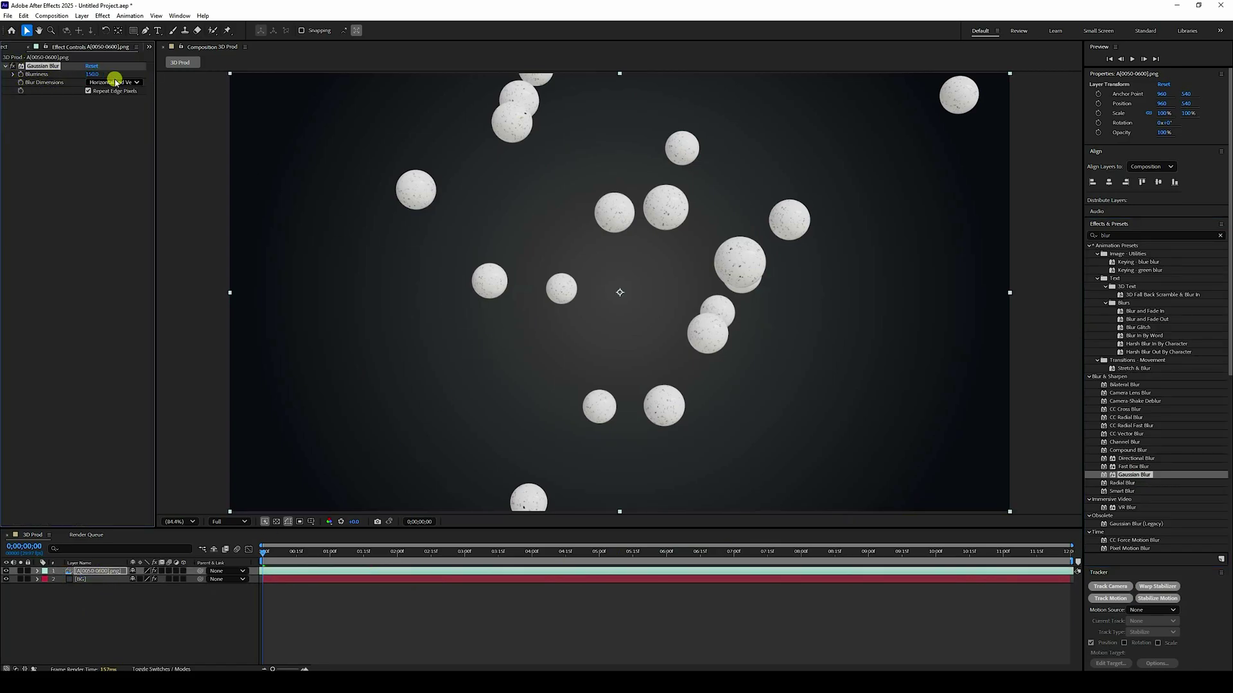
Preview the blurred ball animation and return to the start of the composition
{"action": "left_click", "coordinate": [1114, 58]}
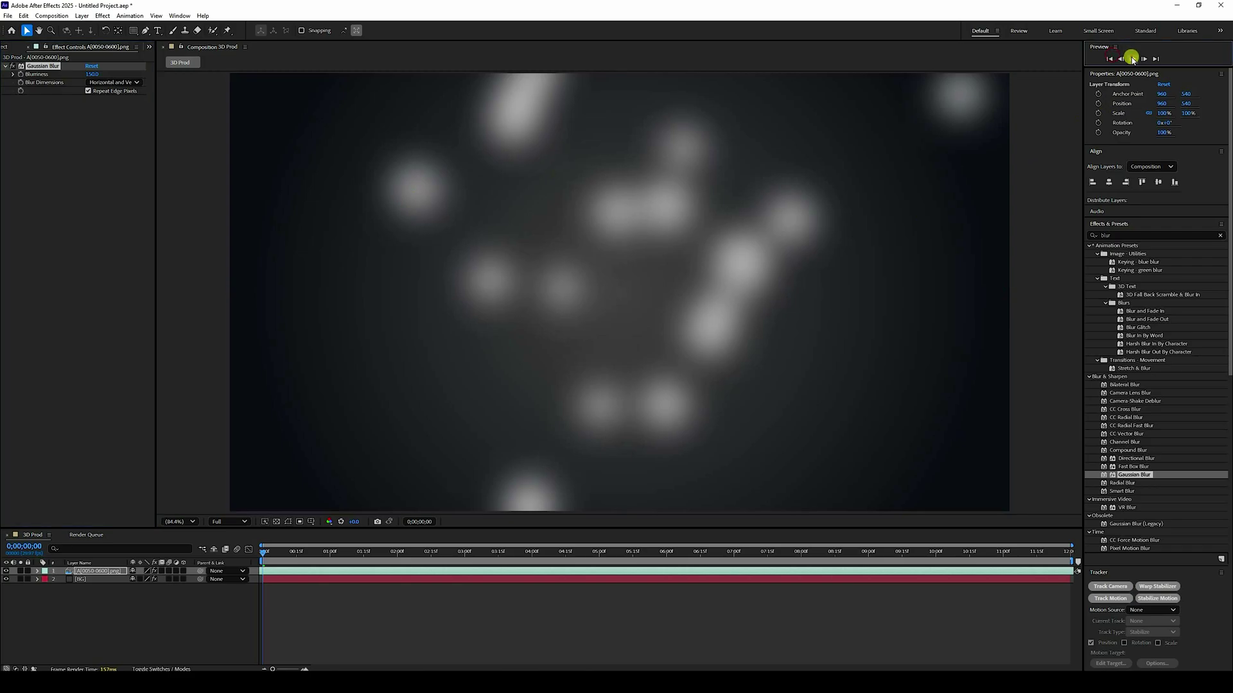
{"action": "left_click", "coordinate": [1132, 58]}
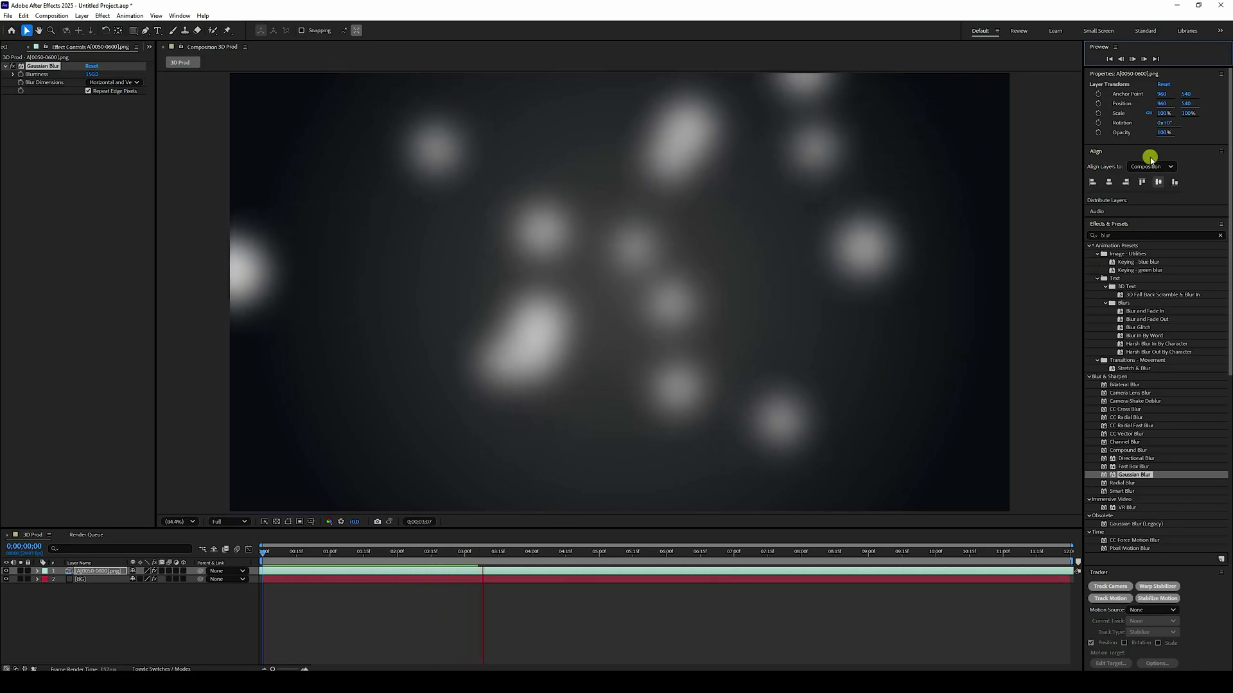
{"action": "left_click", "coordinate": [1108, 58]}
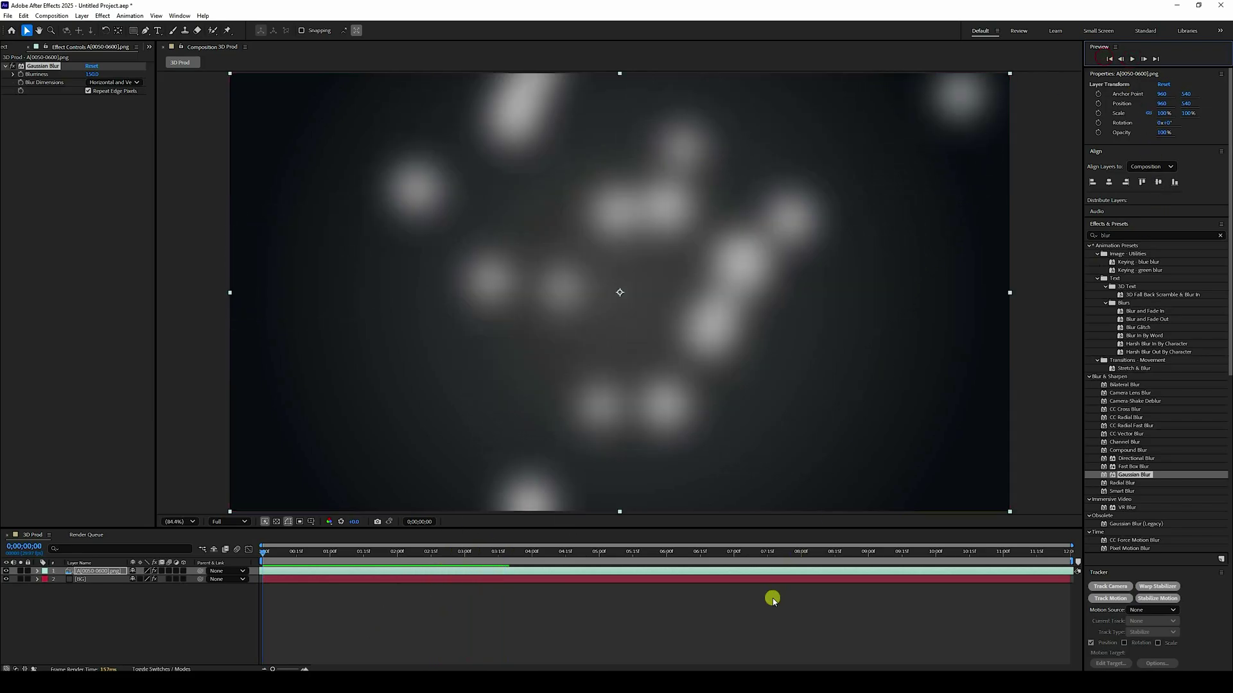
Import the Headphone 3 model from the 3D Objects folder and check it in the footage viewer
{"action": "left_click", "coordinate": [3, 50]}
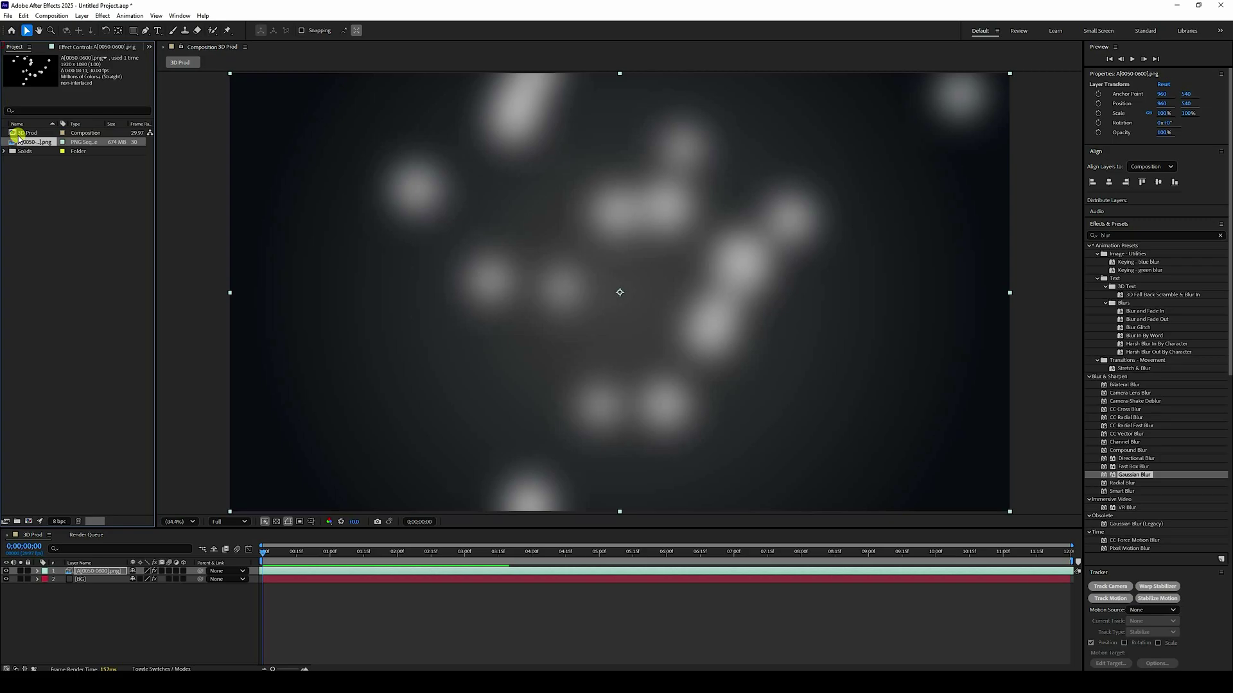
{"action": "right_click", "coordinate": [56, 267]}
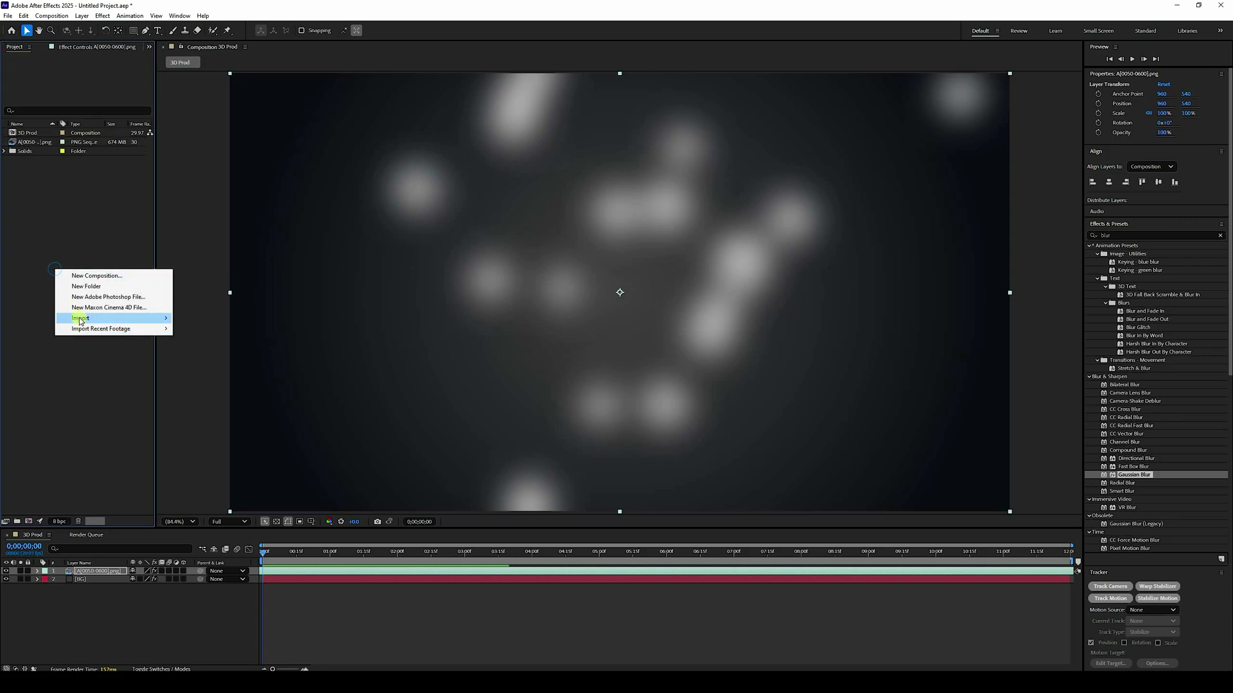
{"action": "mouse_move", "coordinate": [96, 317]}
{"action": "left_click", "coordinate": [204, 319]}
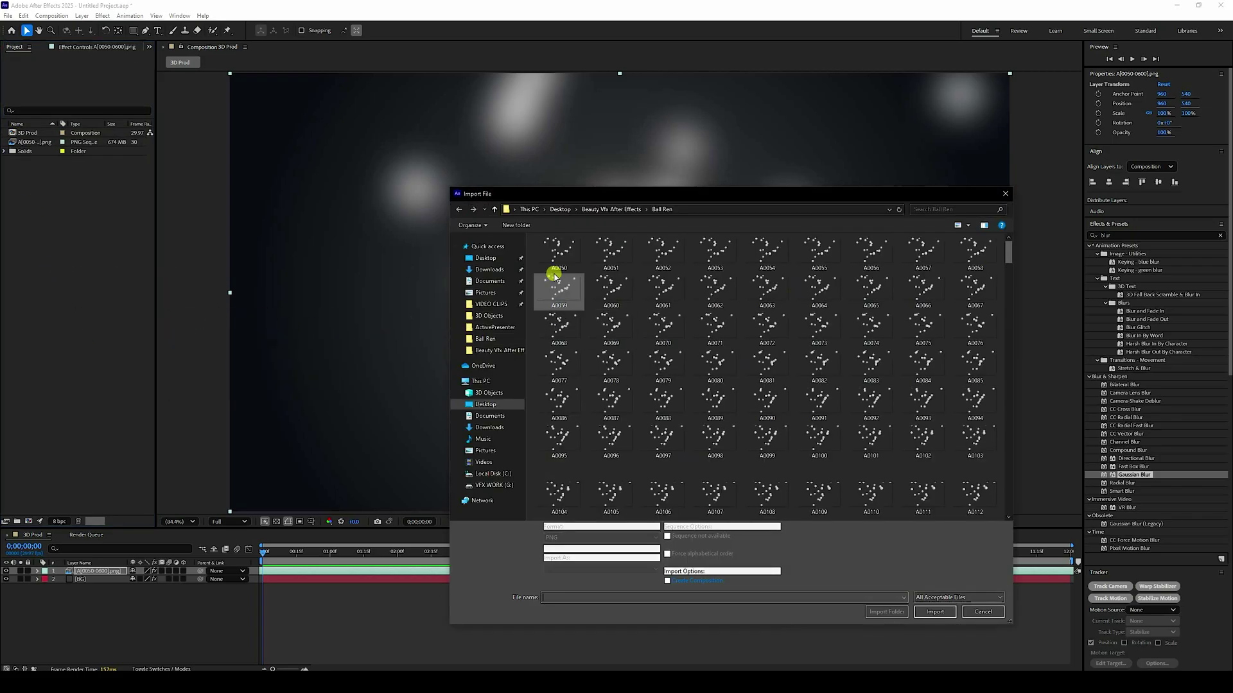
{"action": "left_click", "coordinate": [496, 209]}
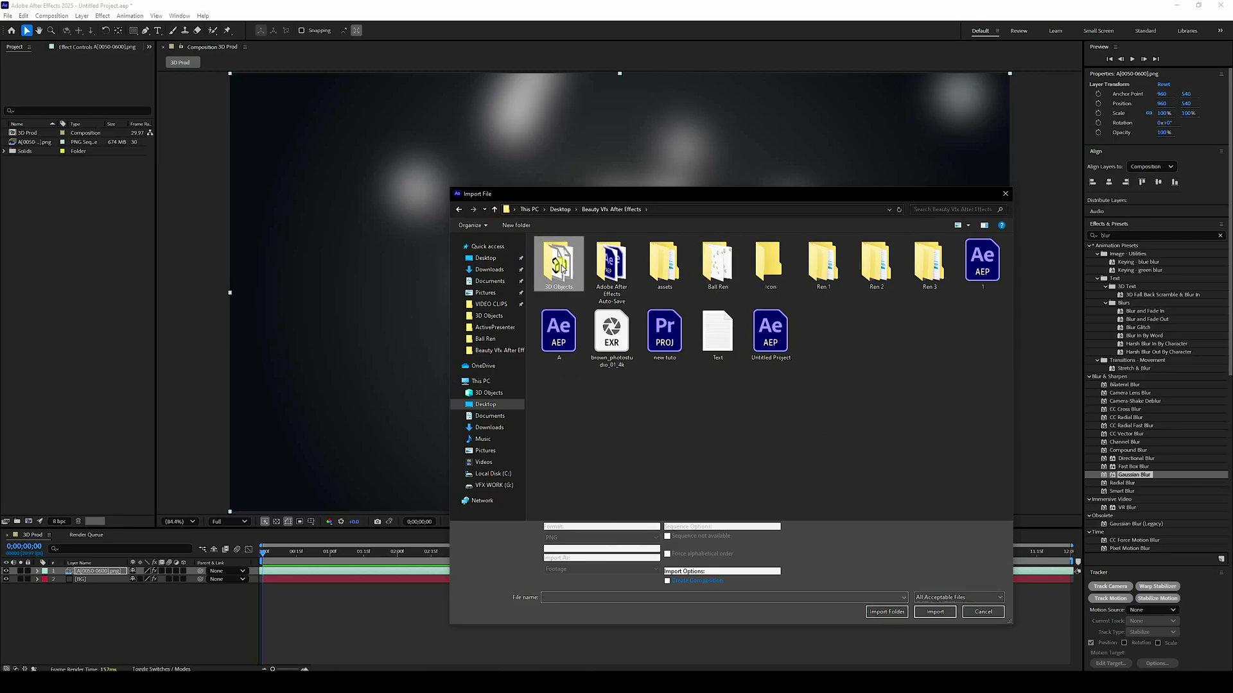
{"action": "double_click", "coordinate": [554, 260]}
{"action": "left_click", "coordinate": [596, 265]}
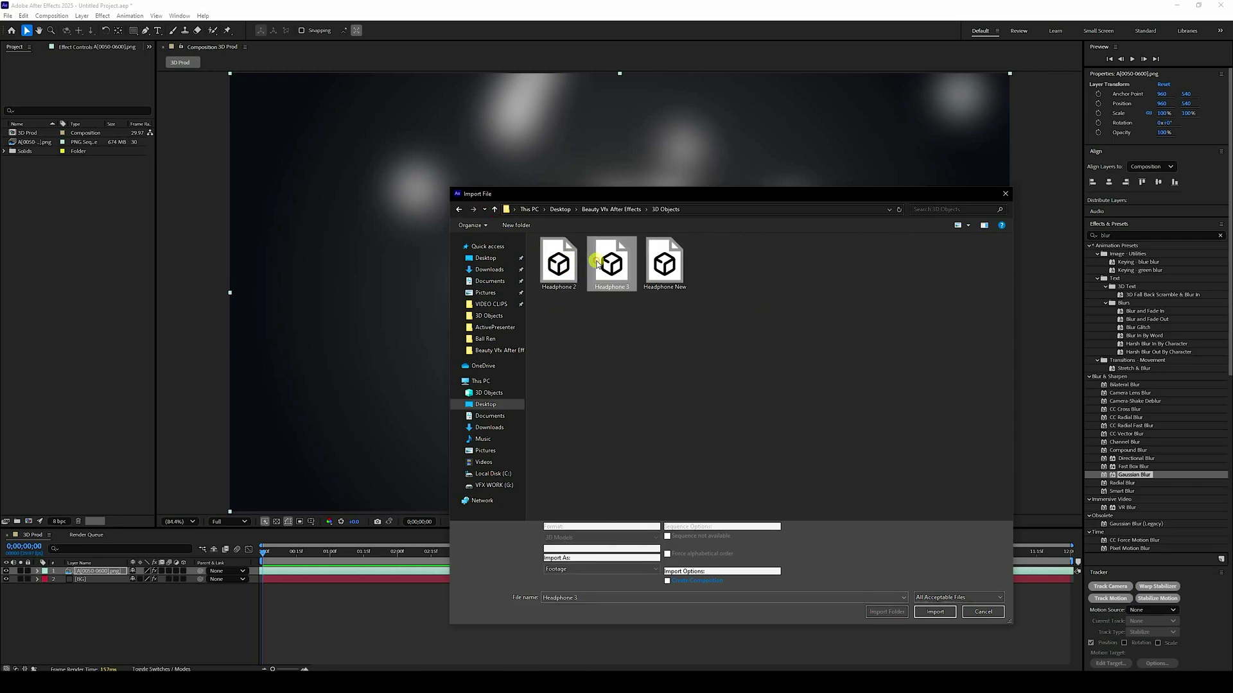
{"action": "left_click", "coordinate": [929, 611]}
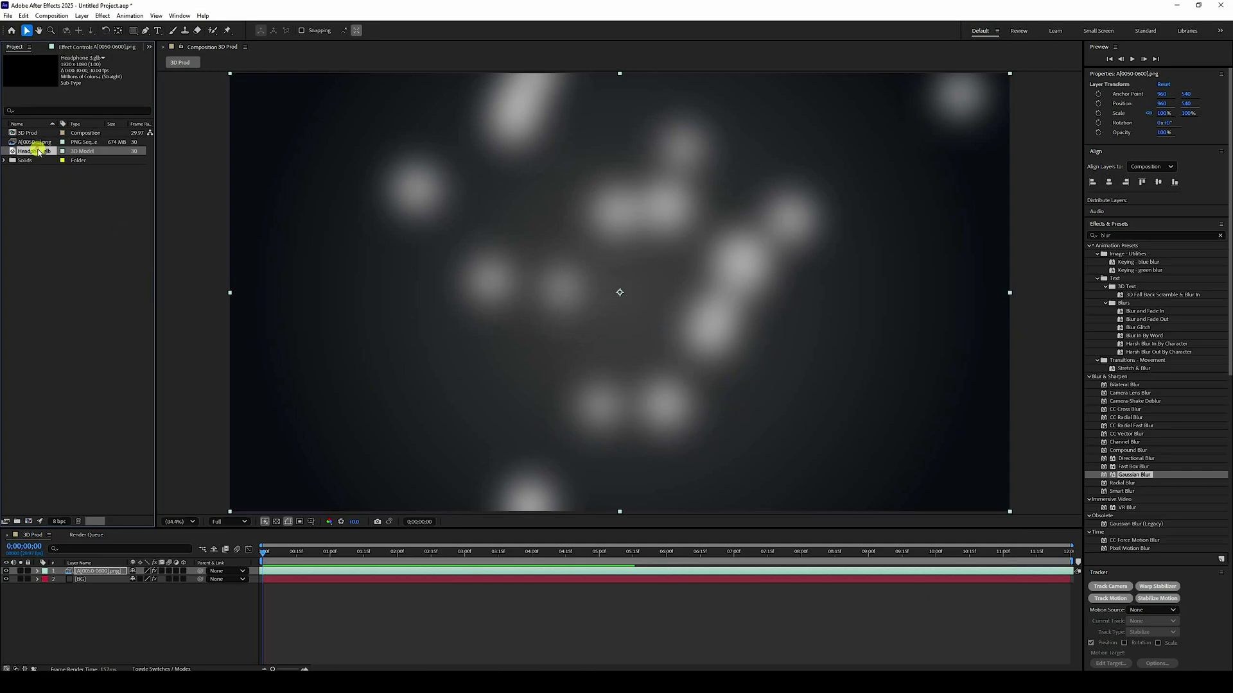
{"action": "double_click", "coordinate": [38, 151]}
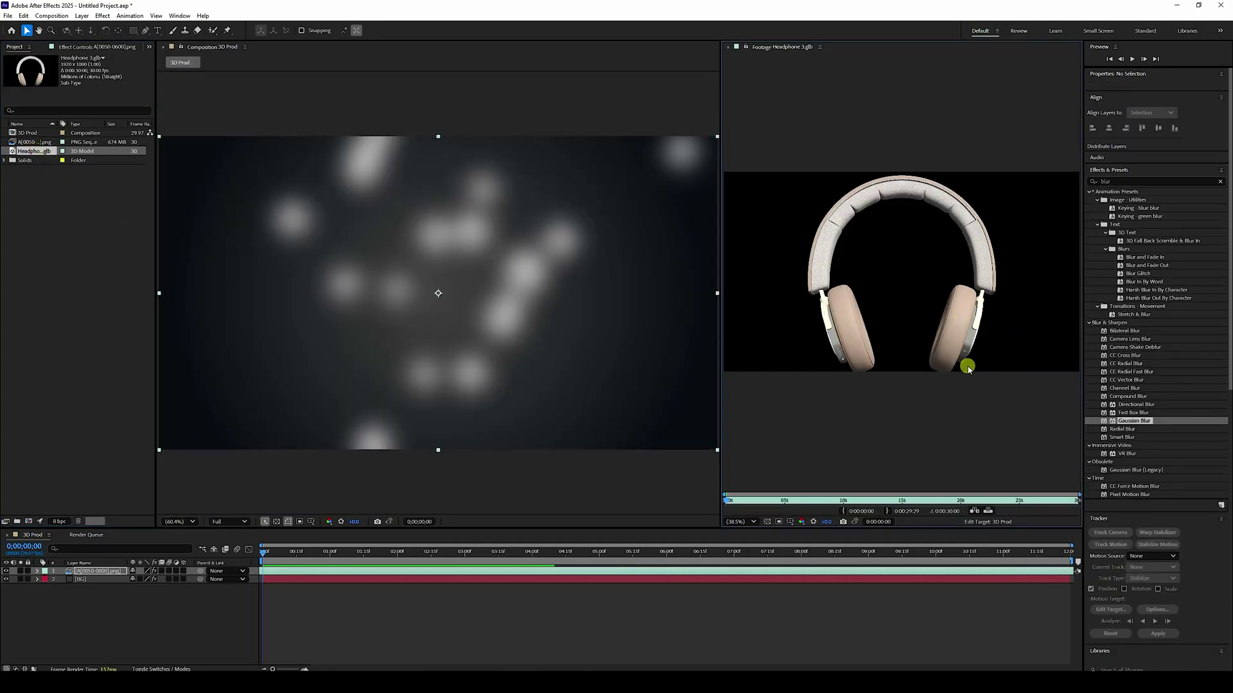
{"action": "left_click", "coordinate": [730, 47]}
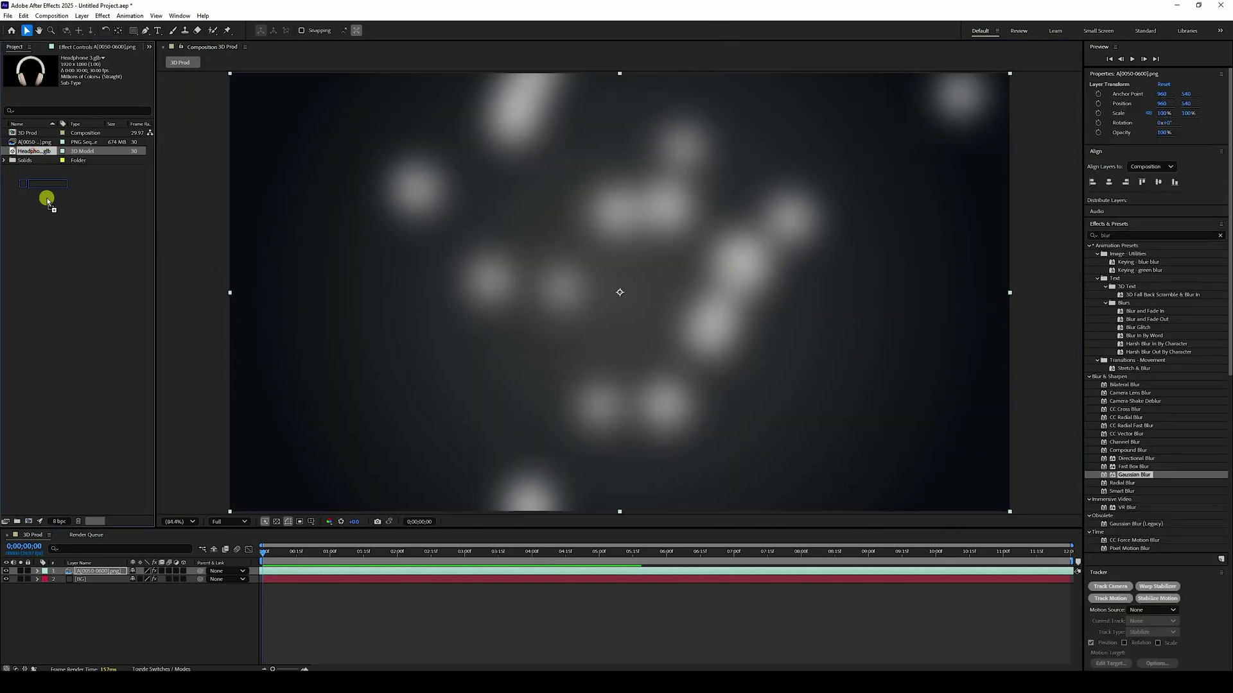
Place the Headphone 3 model at the top of the layer stack, scaling the object to comp size in its model settings
{"action": "left_click_drag", "start_coordinate": [97, 538], "coordinate": [94, 572]}
{"action": "double_click", "coordinate": [528, 449]}
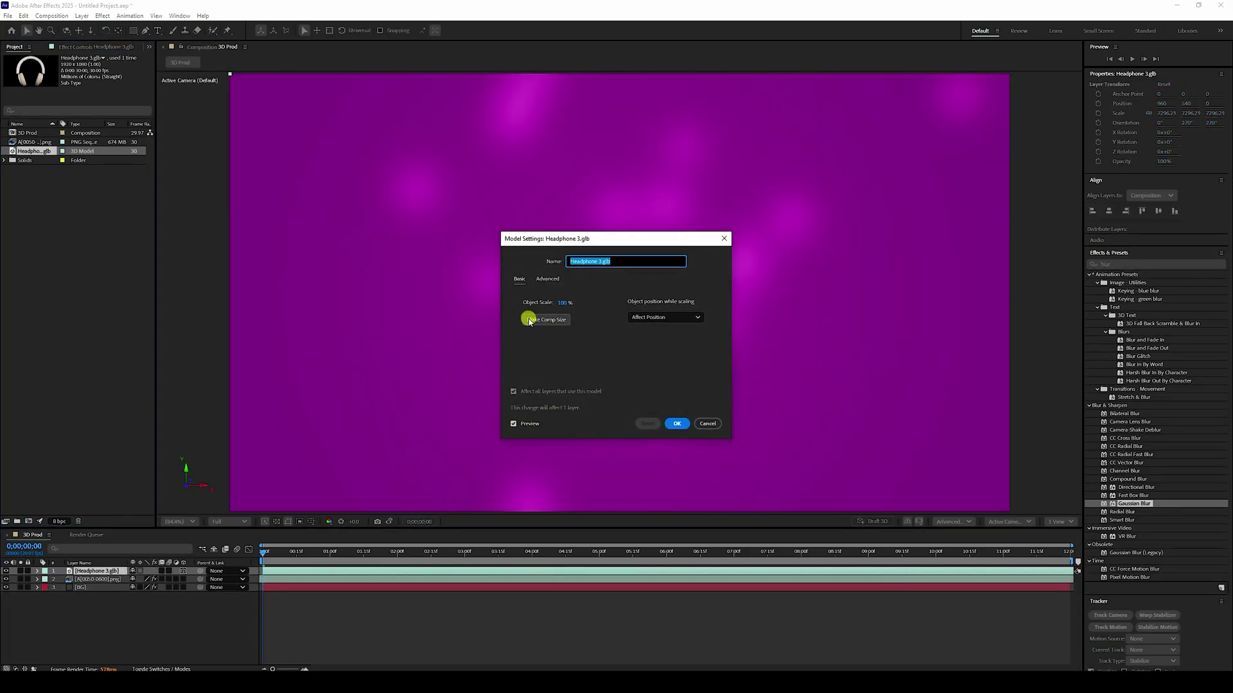
{"action": "left_click", "coordinate": [557, 321]}
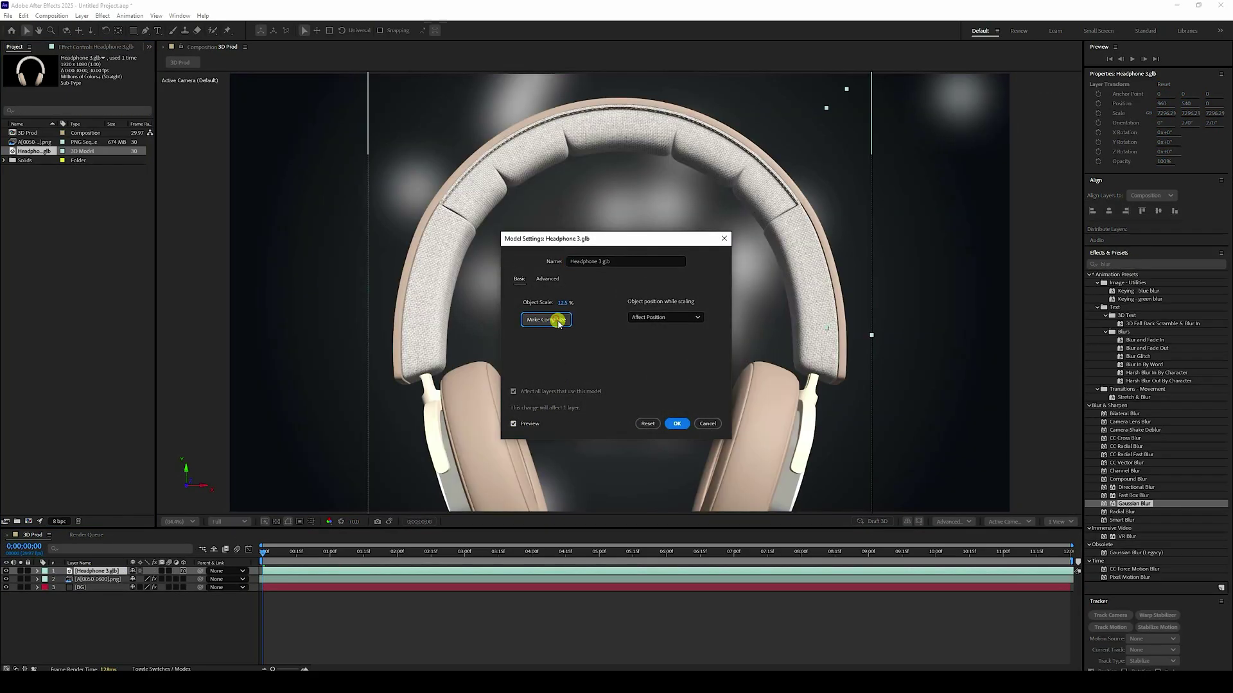
{"action": "left_click", "coordinate": [678, 425]}
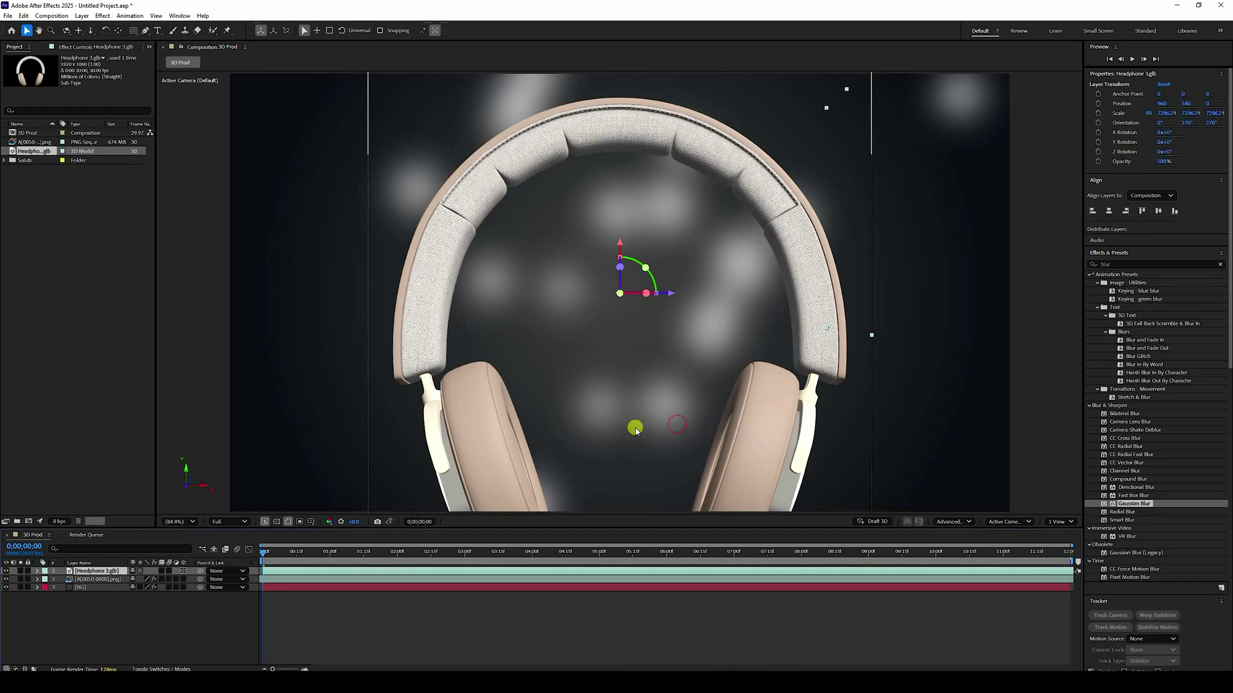
{"action": "key", "text": "slash"}
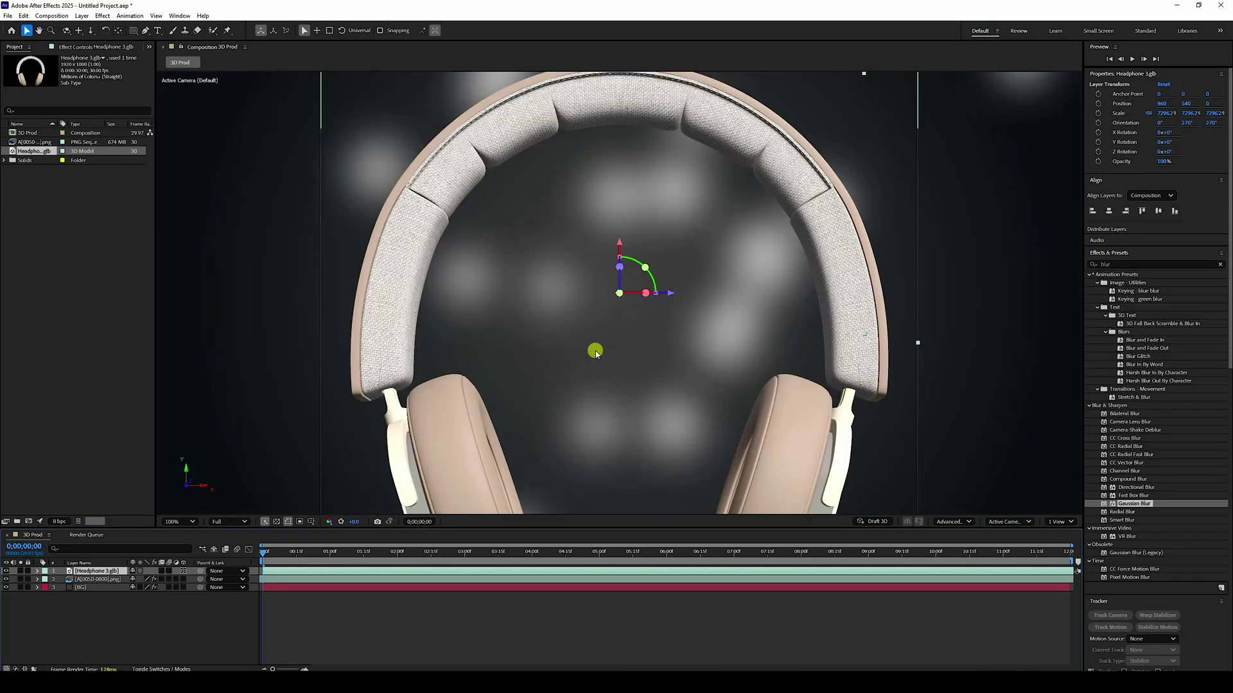
Add a 3D null object as the headphone layer's parent and scale the null to 75%
{"action": "left_click", "coordinate": [78, 654]}
{"action": "right_click", "coordinate": [85, 627]}
{"action": "left_click", "coordinate": [222, 634]}
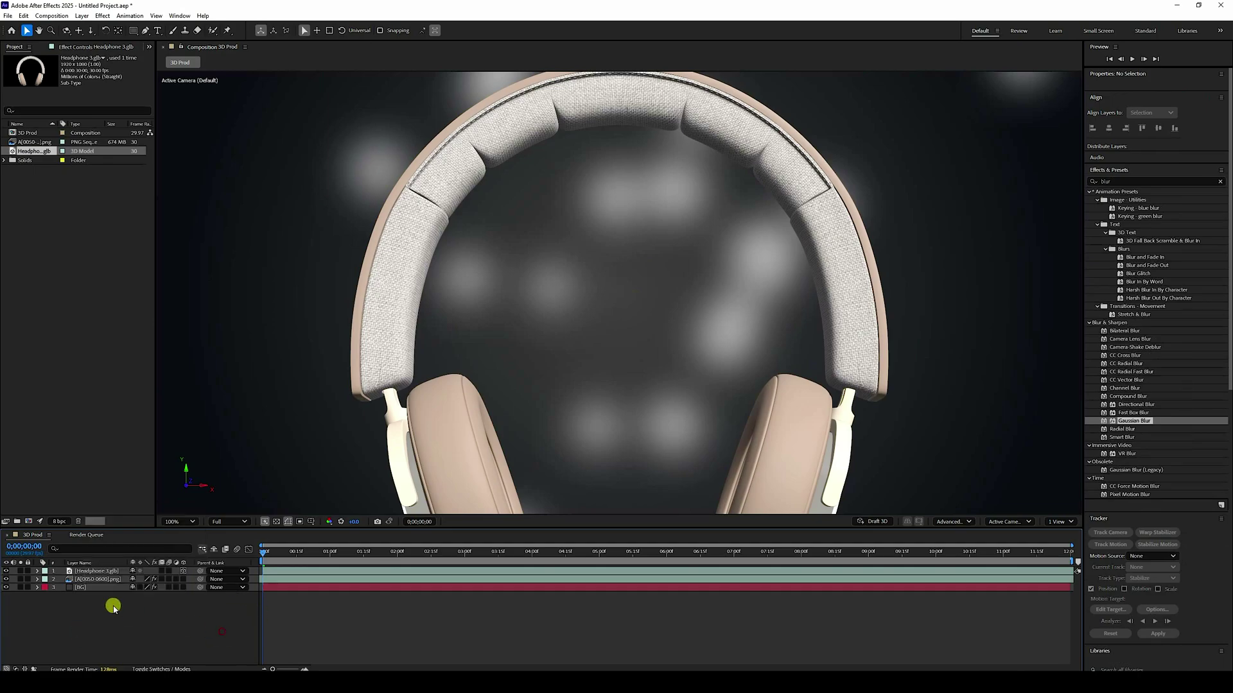
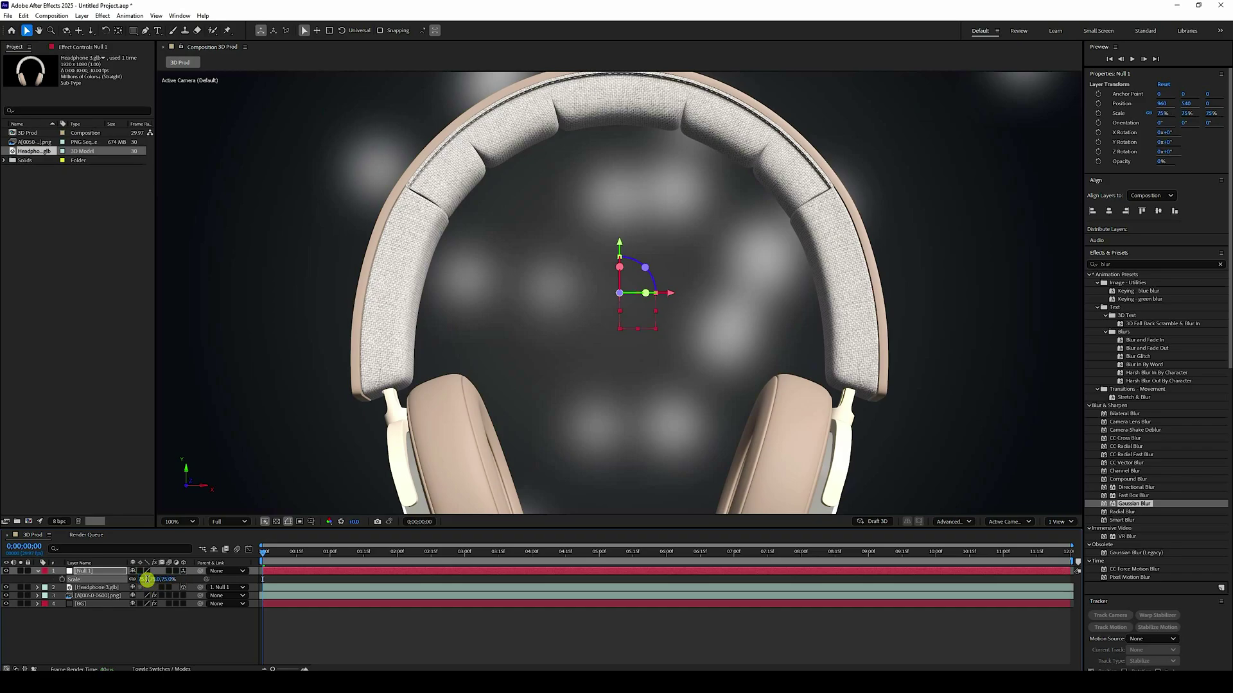
{"action": "key", "text": "Return"}
Move the null up to a Y position of about 394 to raise the headphone in the frame
{"action": "key", "text": "comma"}
{"action": "key", "text": "comma"}
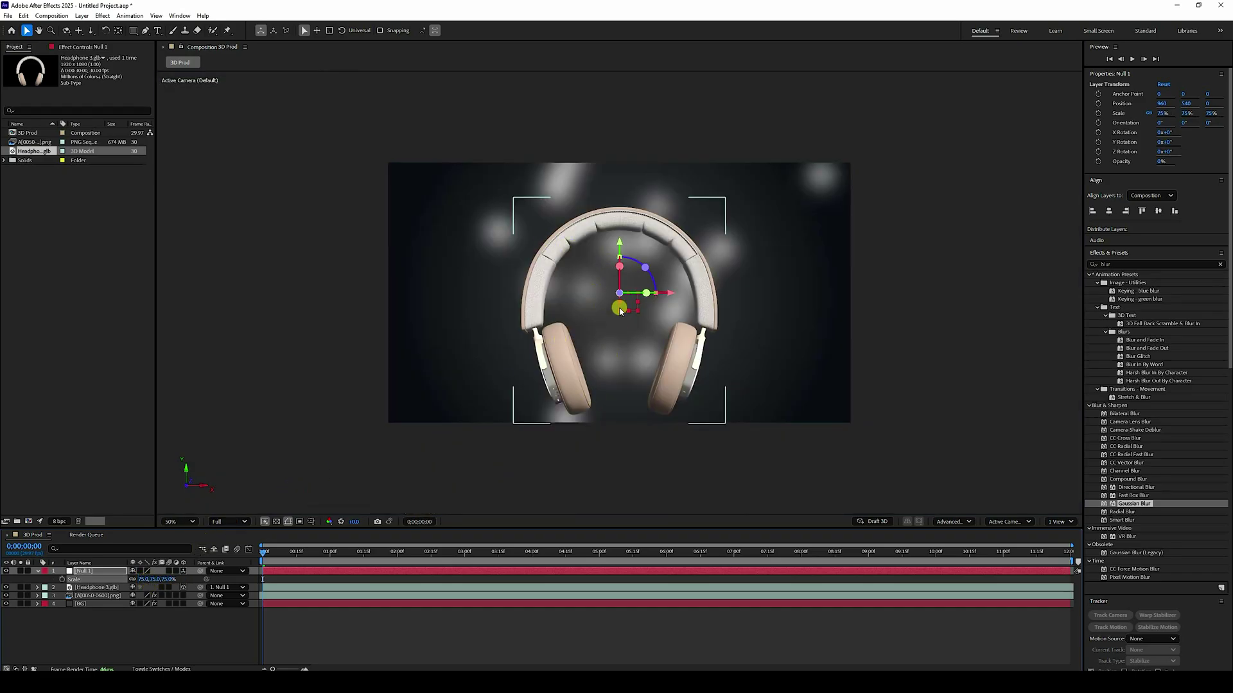
{"action": "left_click_drag", "start_coordinate": [626, 241], "coordinate": [626, 208]}
{"action": "key", "text": "period"}
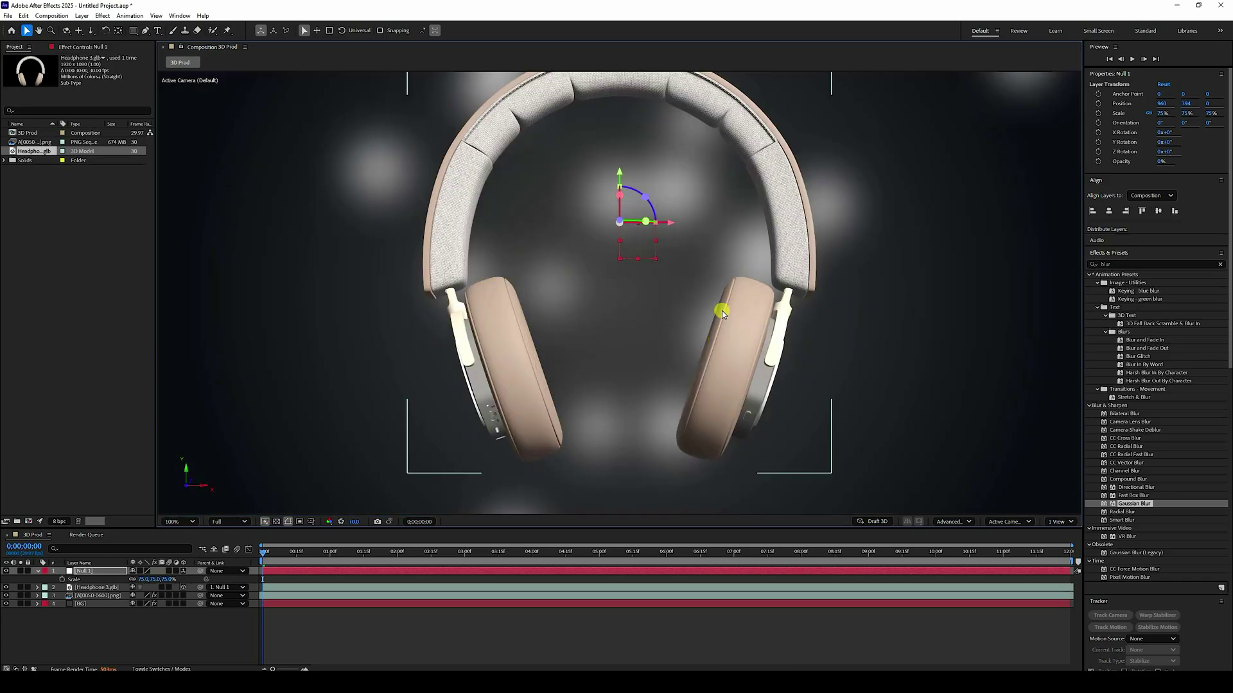
{"action": "left_click", "coordinate": [165, 621]}
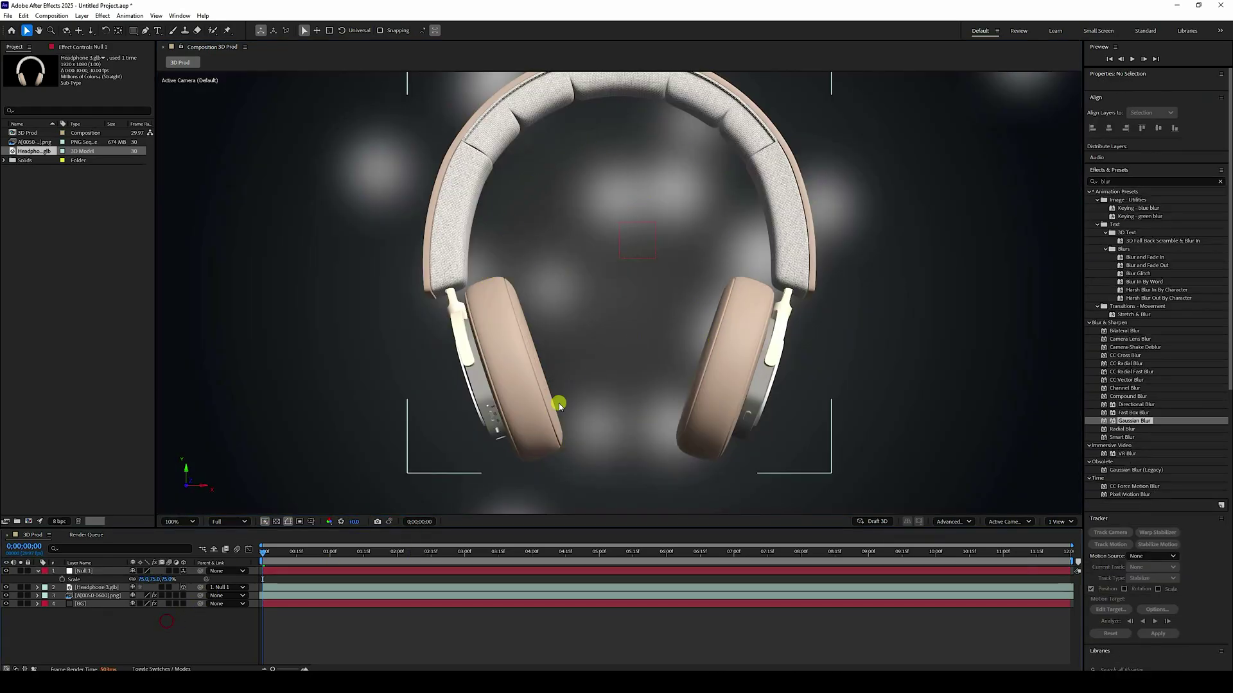
{"action": "key", "text": "comma"}
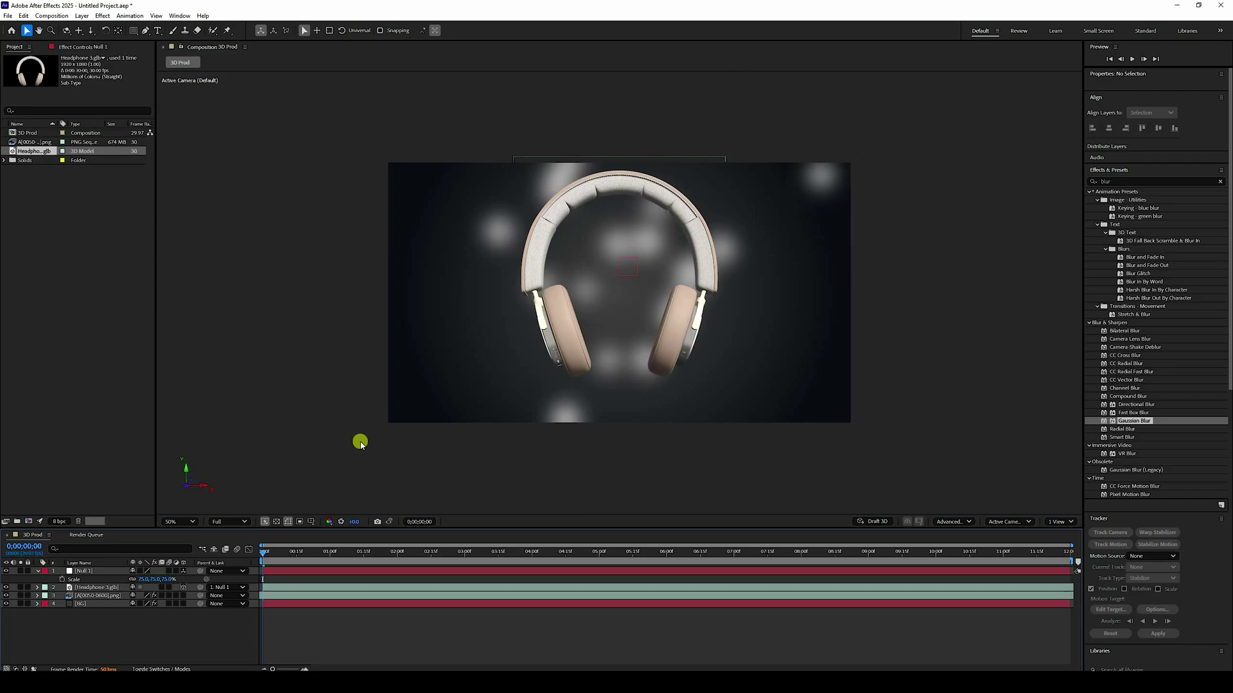
Draw a circle about 756 px in diameter over the headphone as a new shape layer using the Ellipse tool
{"action": "left_click", "coordinate": [133, 30]}
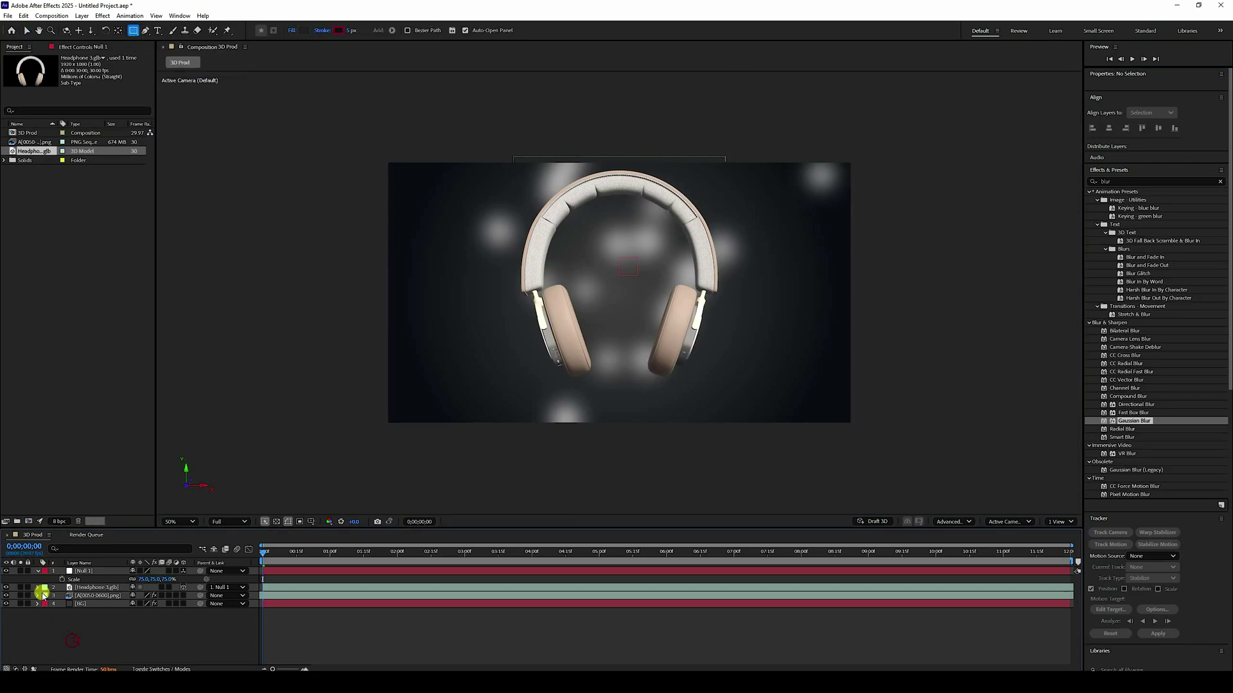
{"action": "left_click", "coordinate": [35, 571]}
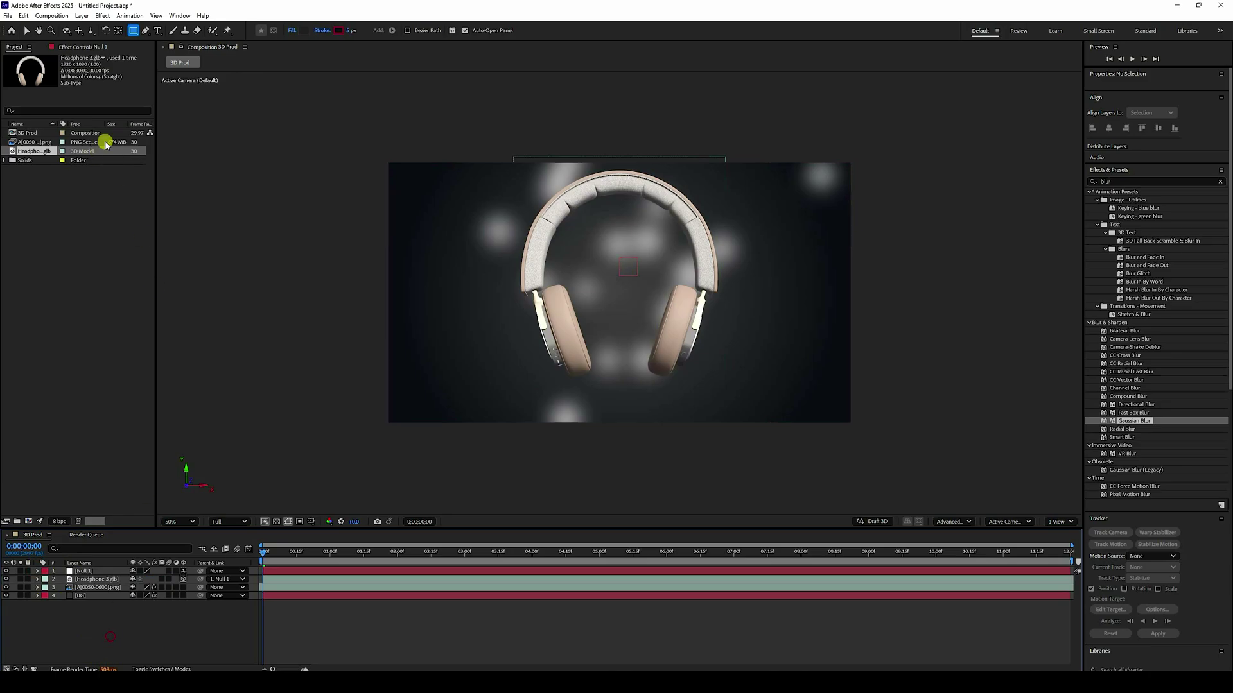
{"action": "left_click", "coordinate": [132, 30]}
{"action": "left_click_drag", "start_coordinate": [133, 32], "coordinate": [182, 51]}
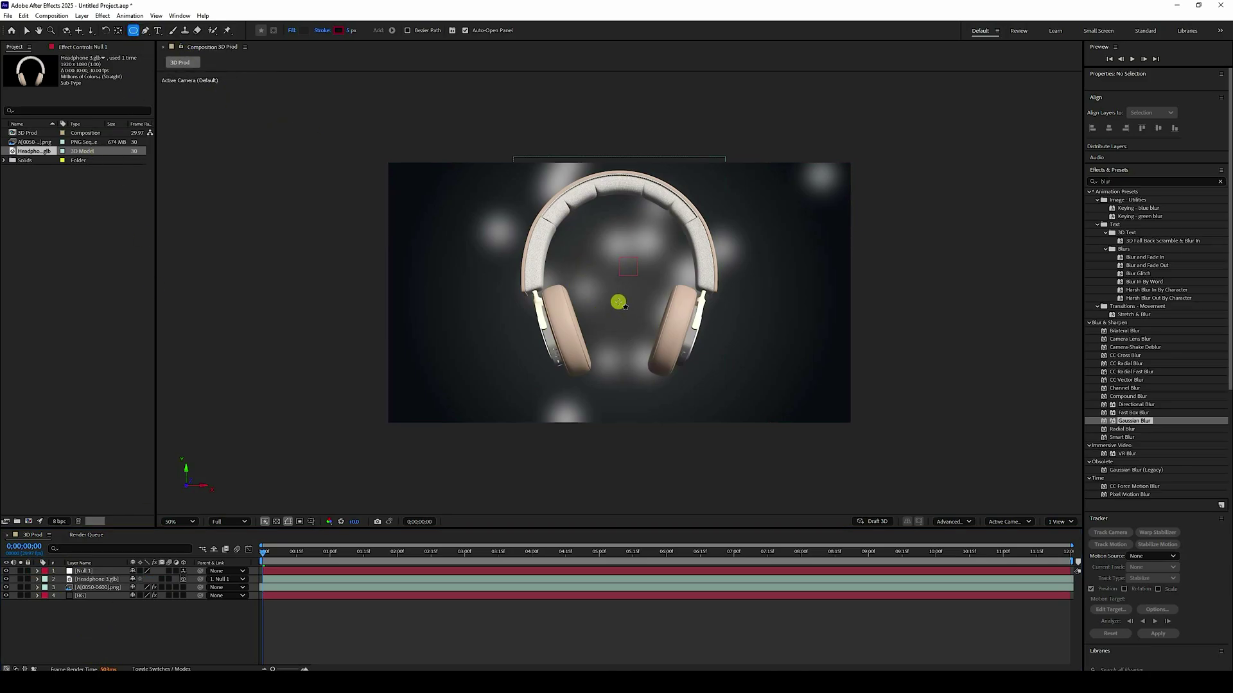
{"action": "left_click_drag", "start_coordinate": [606, 285], "coordinate": [787, 466]}
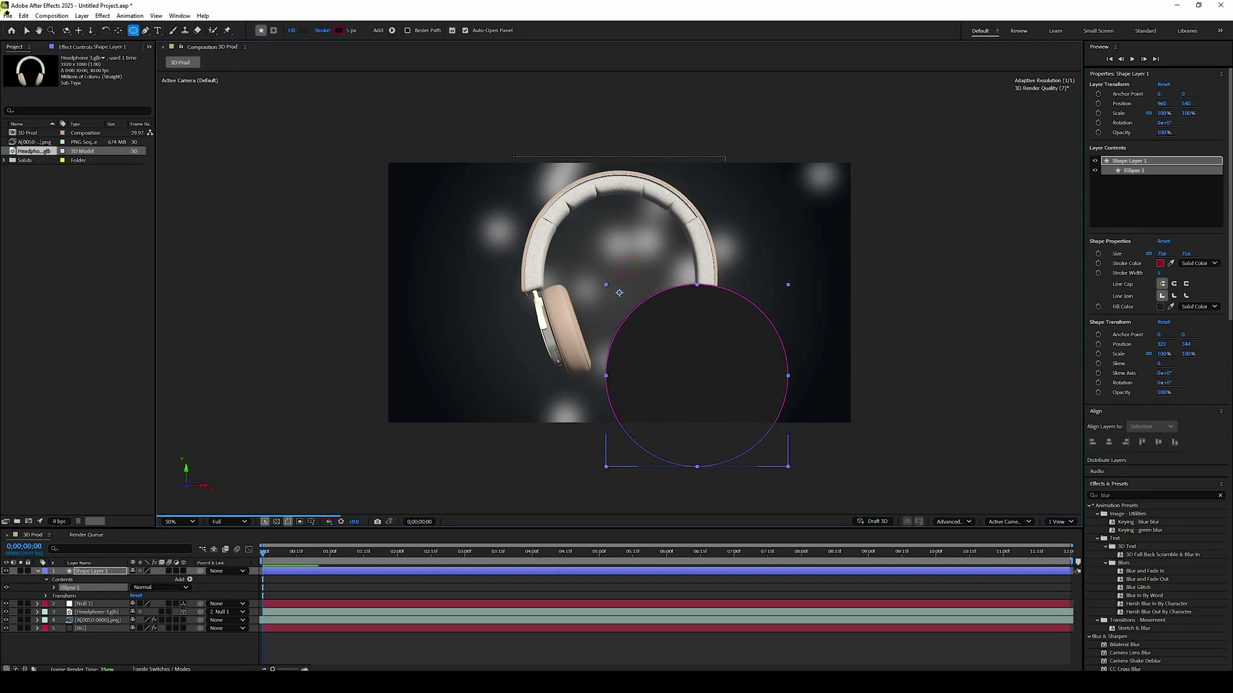
Center the circle horizontally and vertically in the composition
{"action": "left_click", "coordinate": [27, 30]}
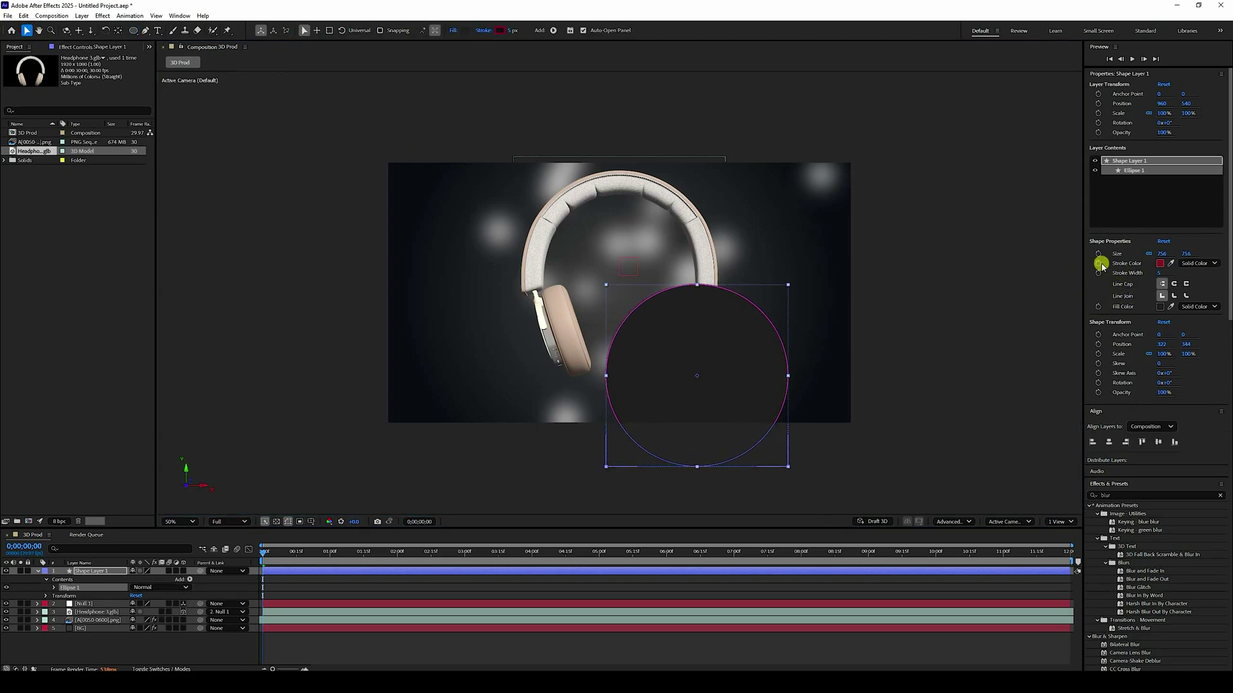
{"action": "left_click", "coordinate": [1108, 442]}
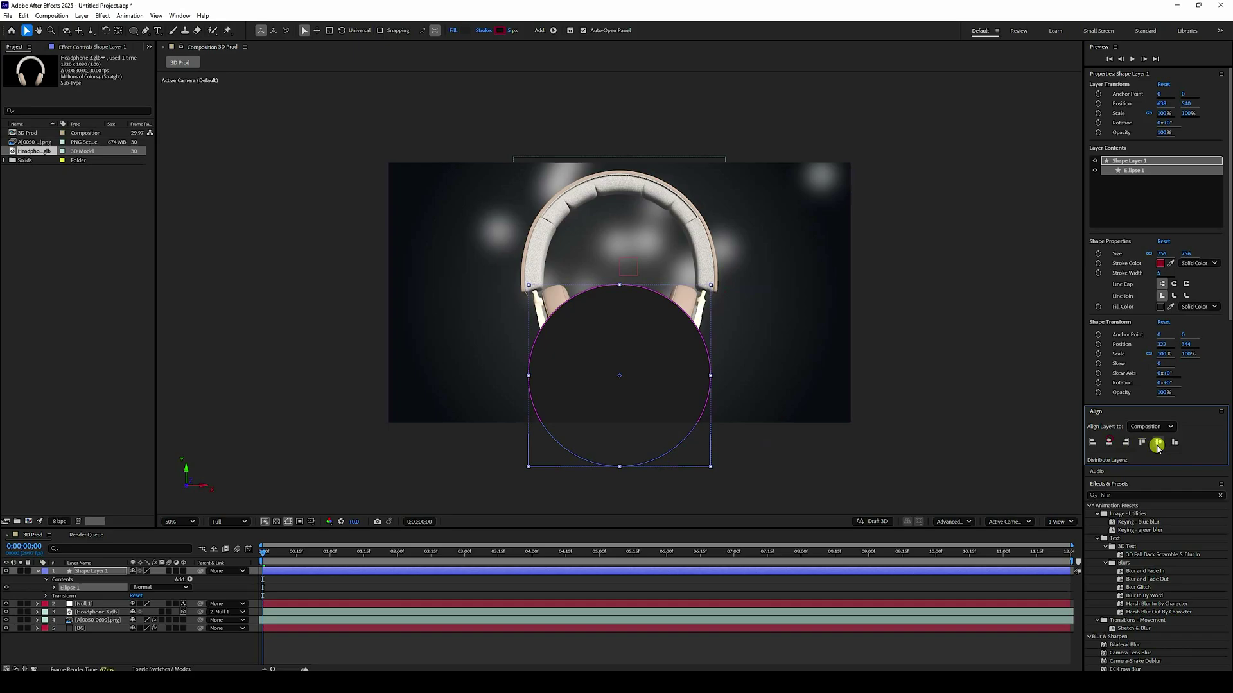
{"action": "left_click", "coordinate": [1158, 441]}
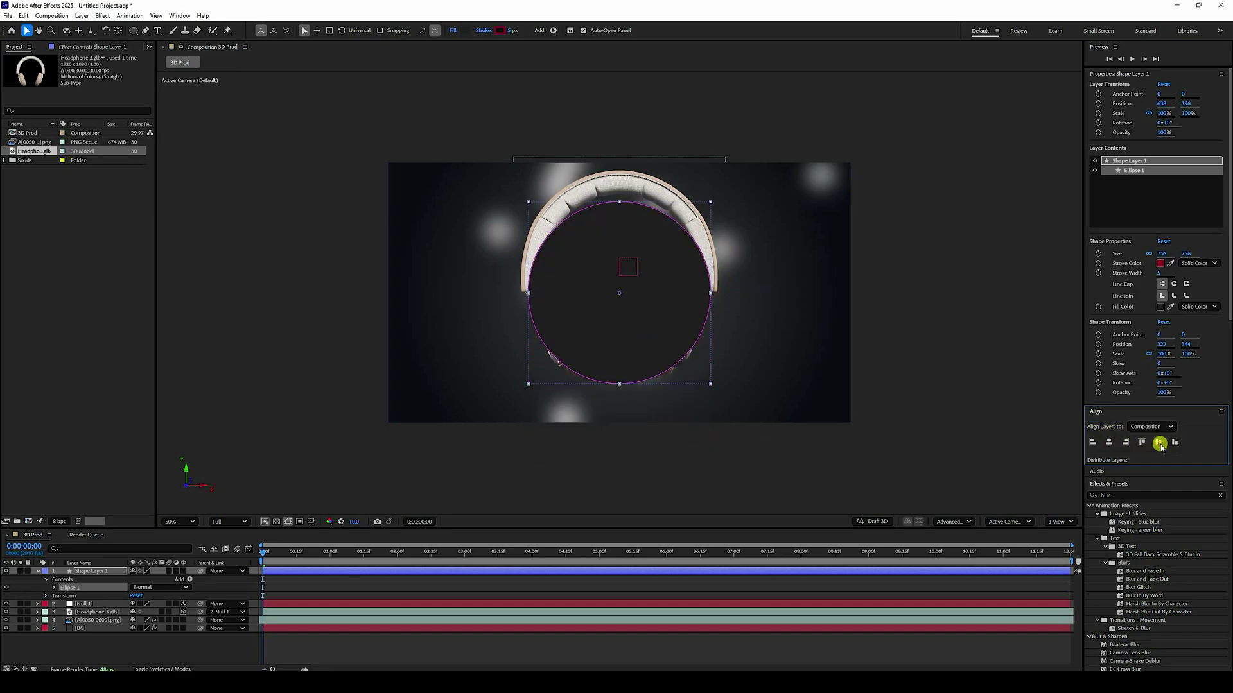
Center the shape layer's anchor point on the circle and collapse the layer's properties
{"action": "left_click", "coordinate": [705, 465]}
{"action": "left_click", "coordinate": [634, 316]}
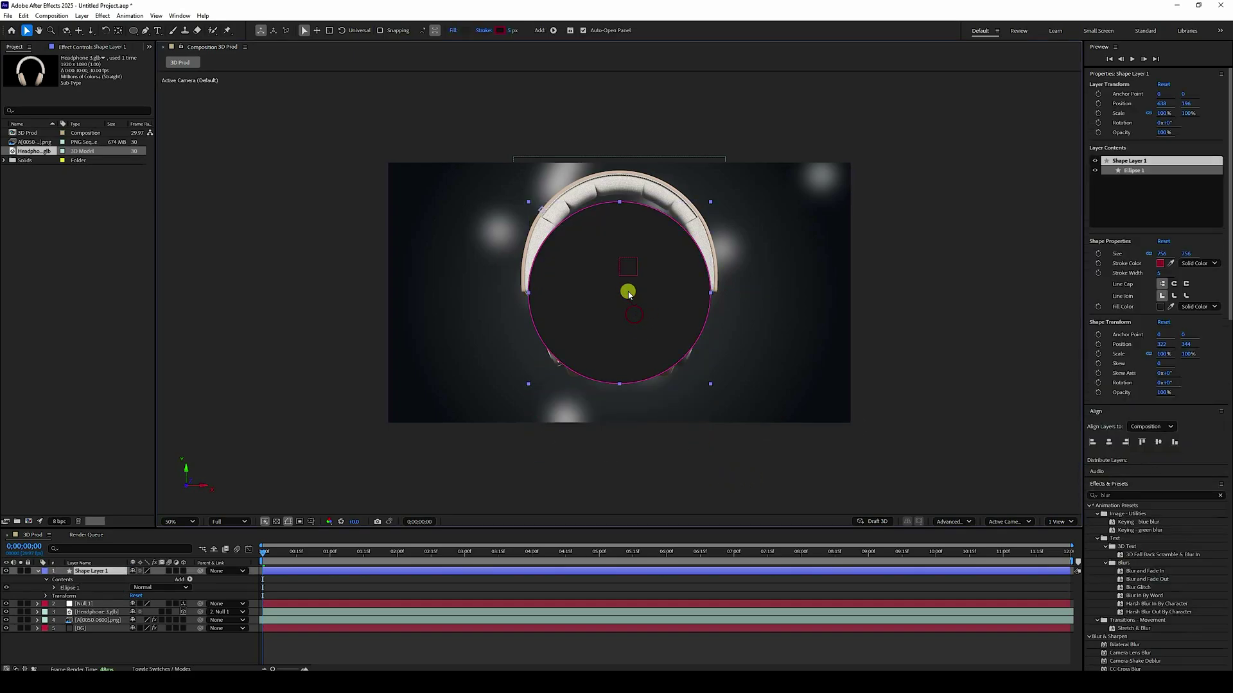
{"action": "key", "text": "period"}
{"action": "key", "text": "period"}
{"action": "left_click", "coordinate": [280, 250]}
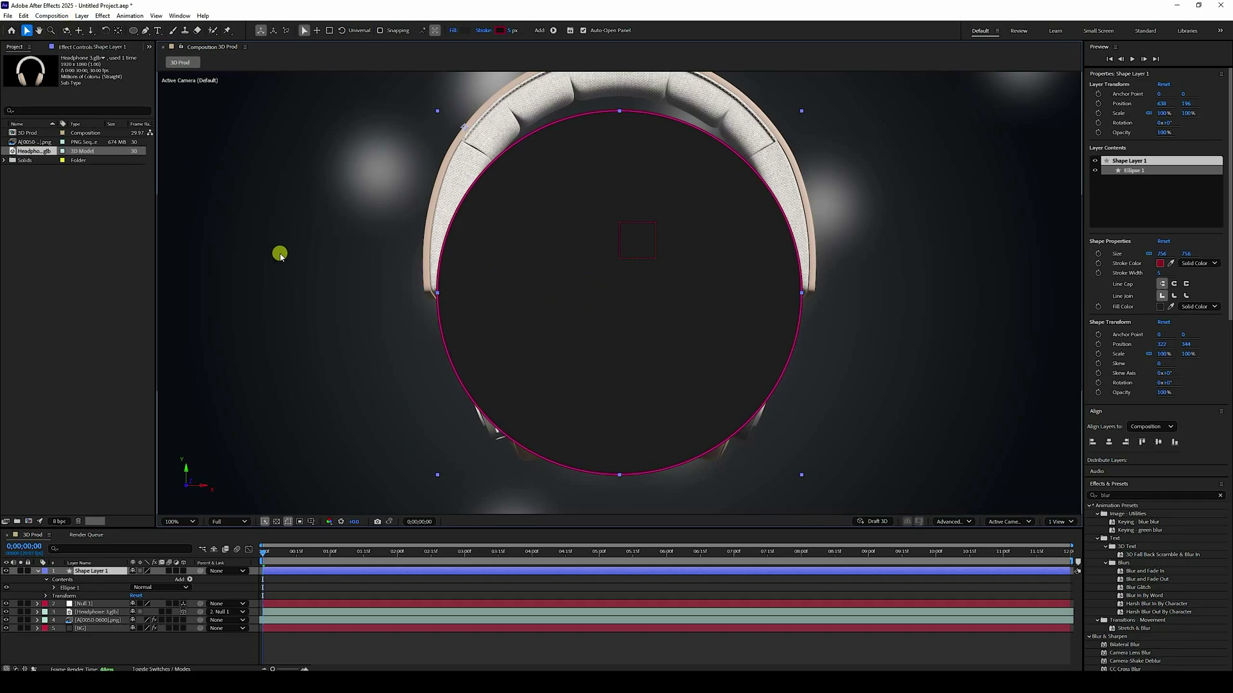
{"action": "left_click", "coordinate": [86, 571]}
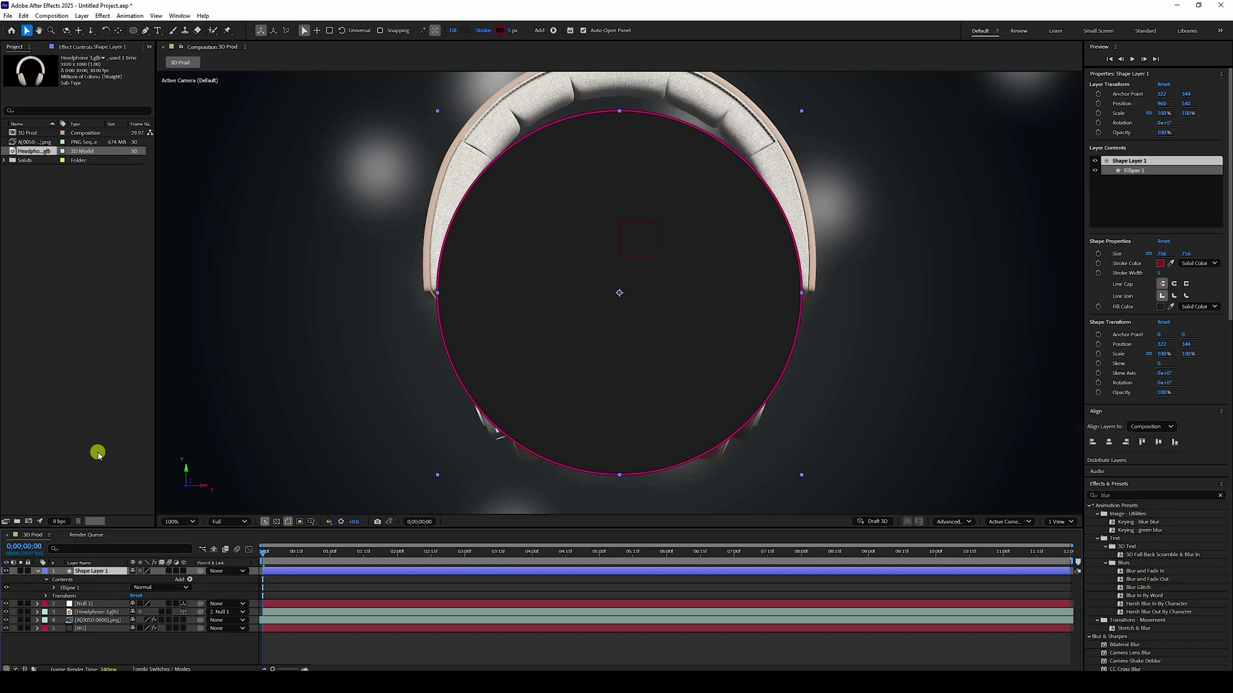
{"action": "left_click", "coordinate": [346, 630]}
Check the circle's fill color, and set its stroke color to gray with hue 0, saturation 0 and brightness 65
{"action": "left_click", "coordinate": [611, 234]}
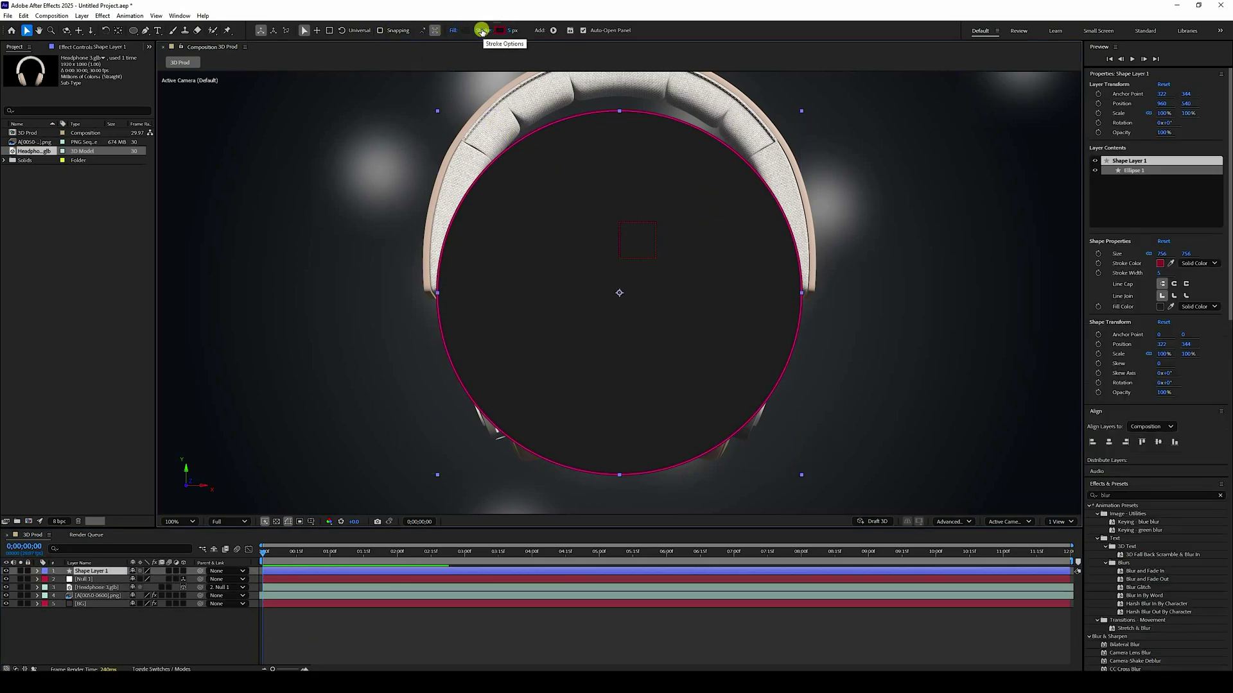
{"action": "left_click", "coordinate": [467, 31]}
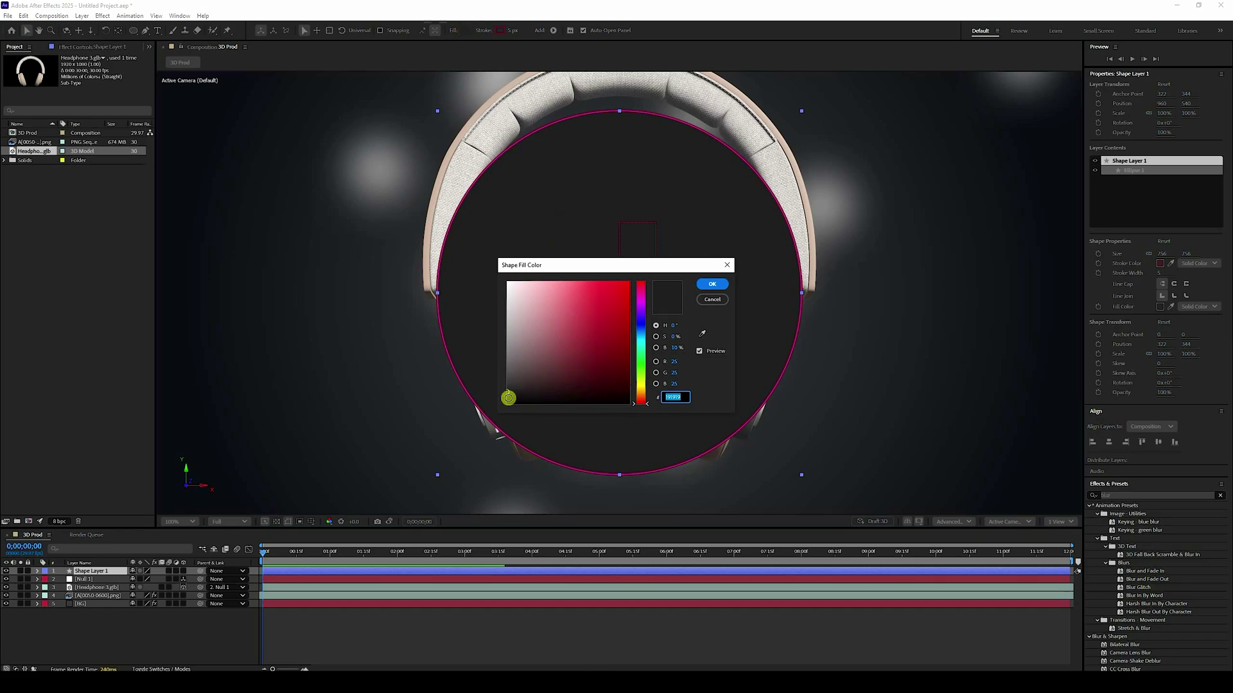
{"action": "left_click", "coordinate": [712, 284]}
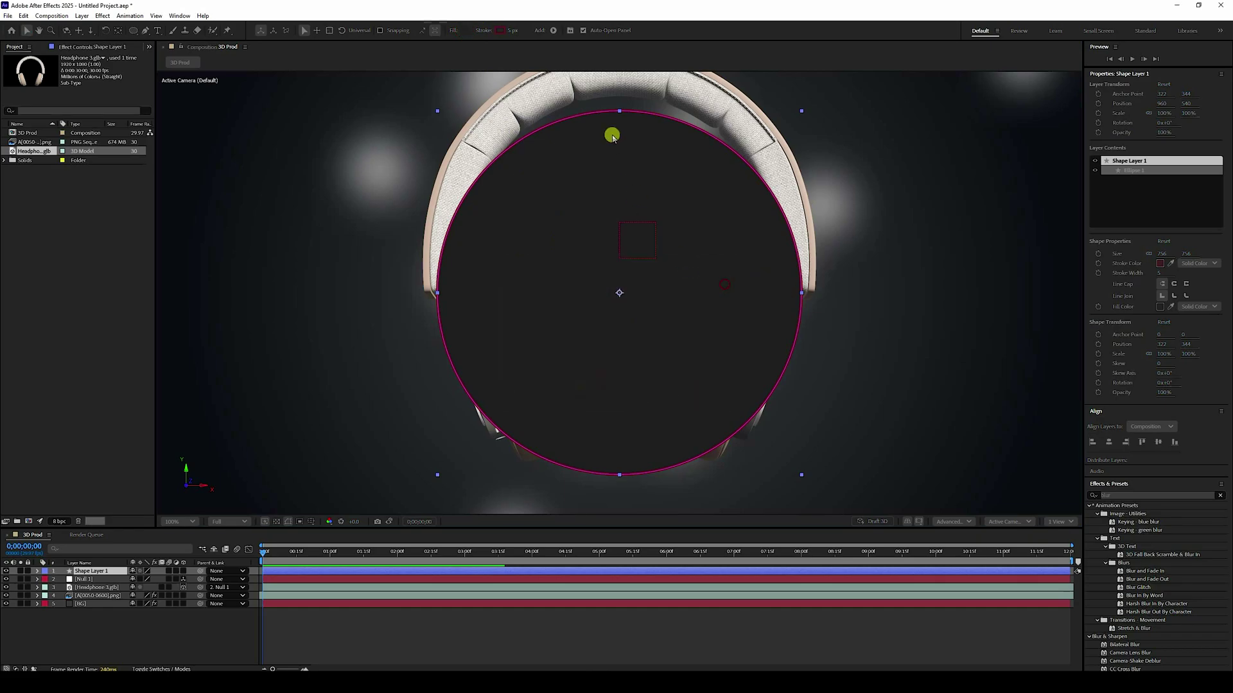
{"action": "left_click", "coordinate": [500, 31]}
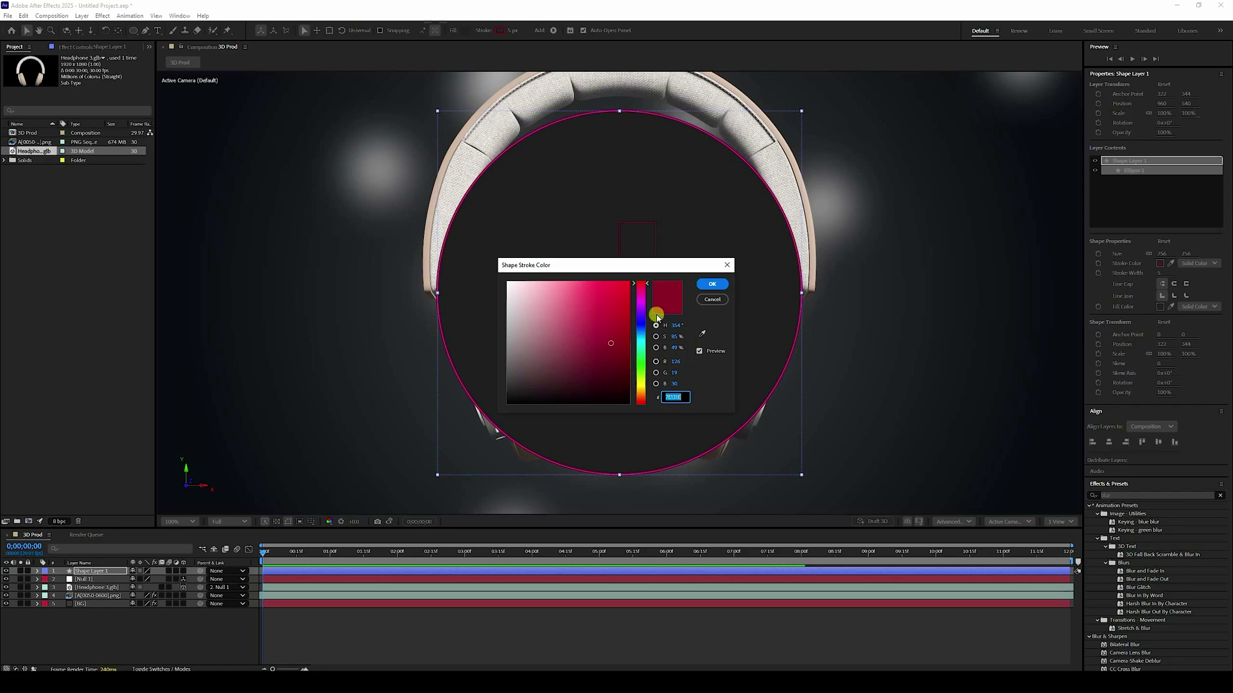
{"action": "left_click", "coordinate": [676, 325]}
{"action": "type", "text": "0"}
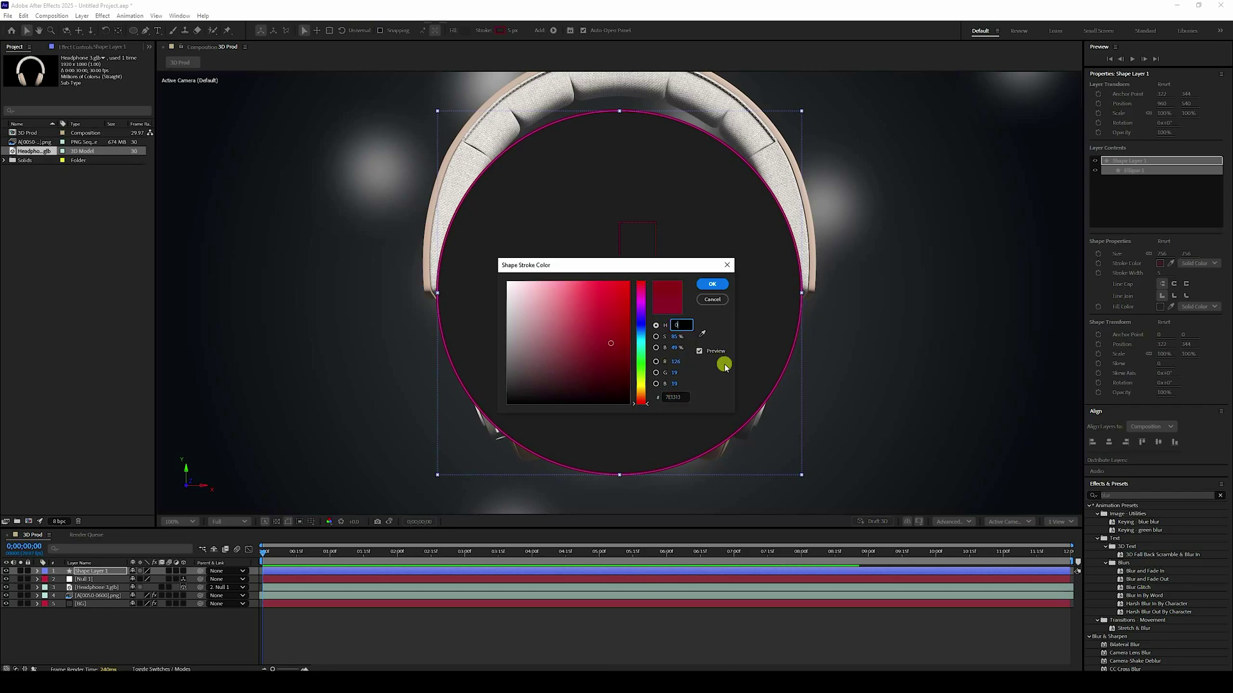
{"action": "key", "text": "Tab"}
{"action": "type", "text": "0"}
{"action": "key", "text": "Tab"}
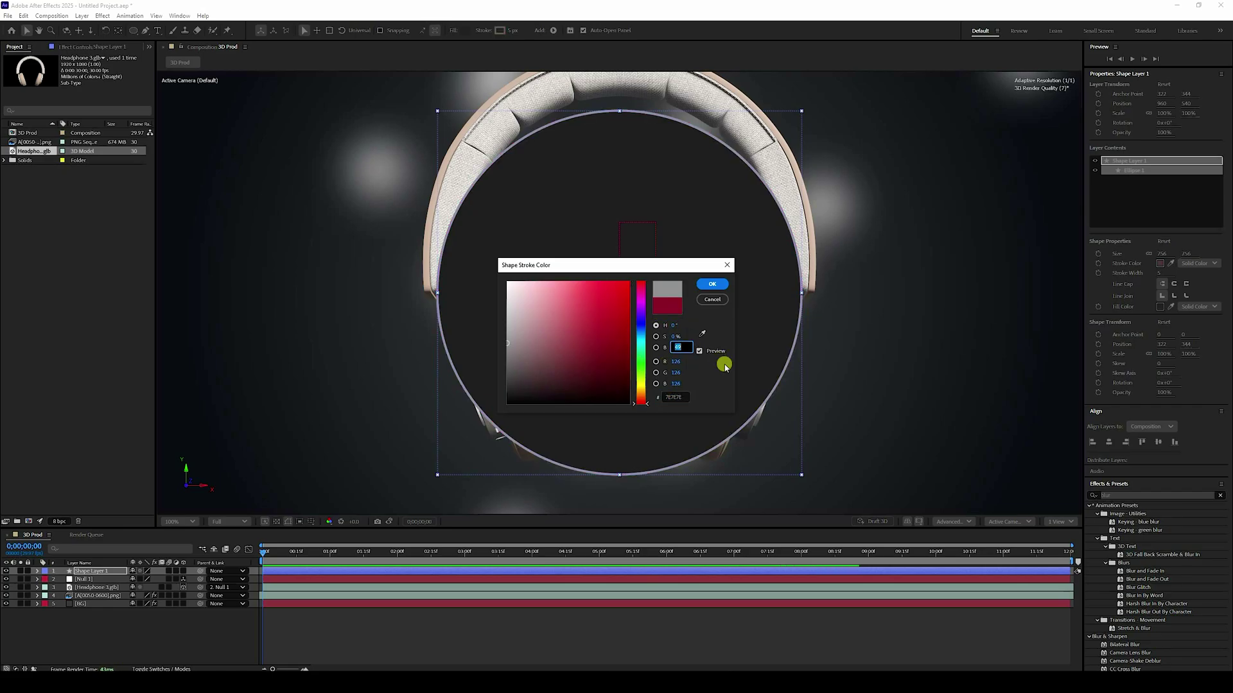
{"action": "type", "text": "65"}
{"action": "left_click", "coordinate": [711, 286]}
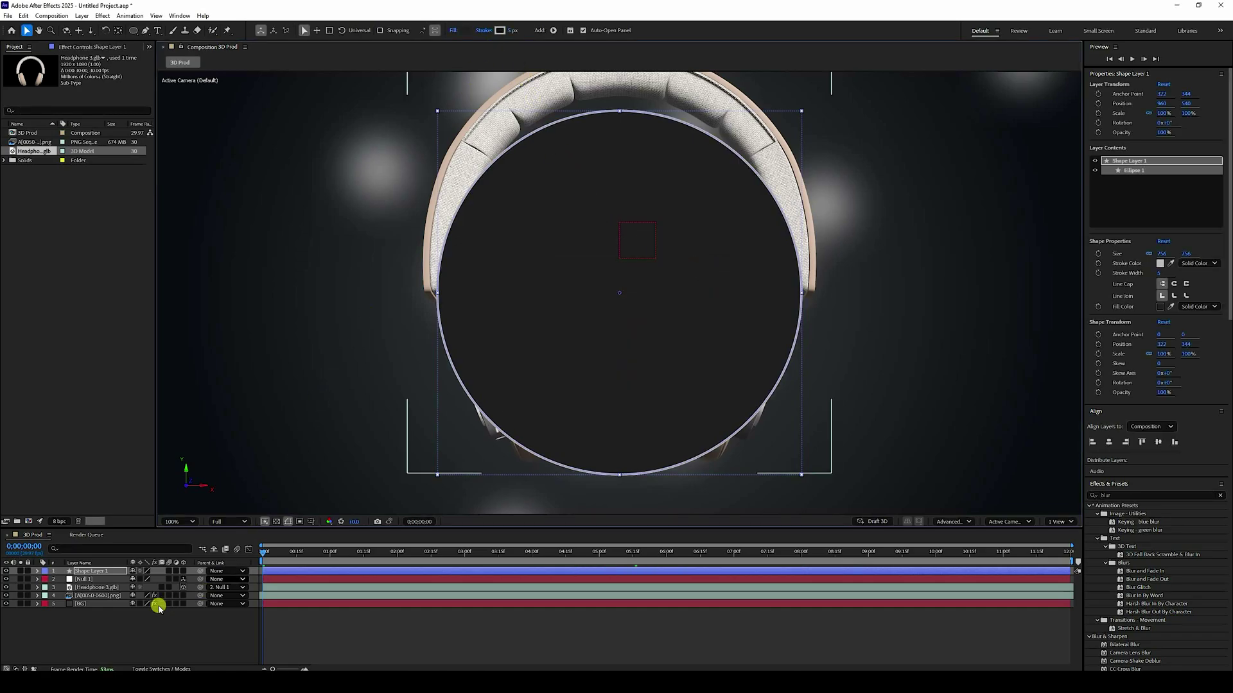
Make Shape Layer 1 a 3D layer and set its extrusion depth to 50
{"action": "left_click", "coordinate": [111, 627]}
{"action": "left_click", "coordinate": [37, 570]}
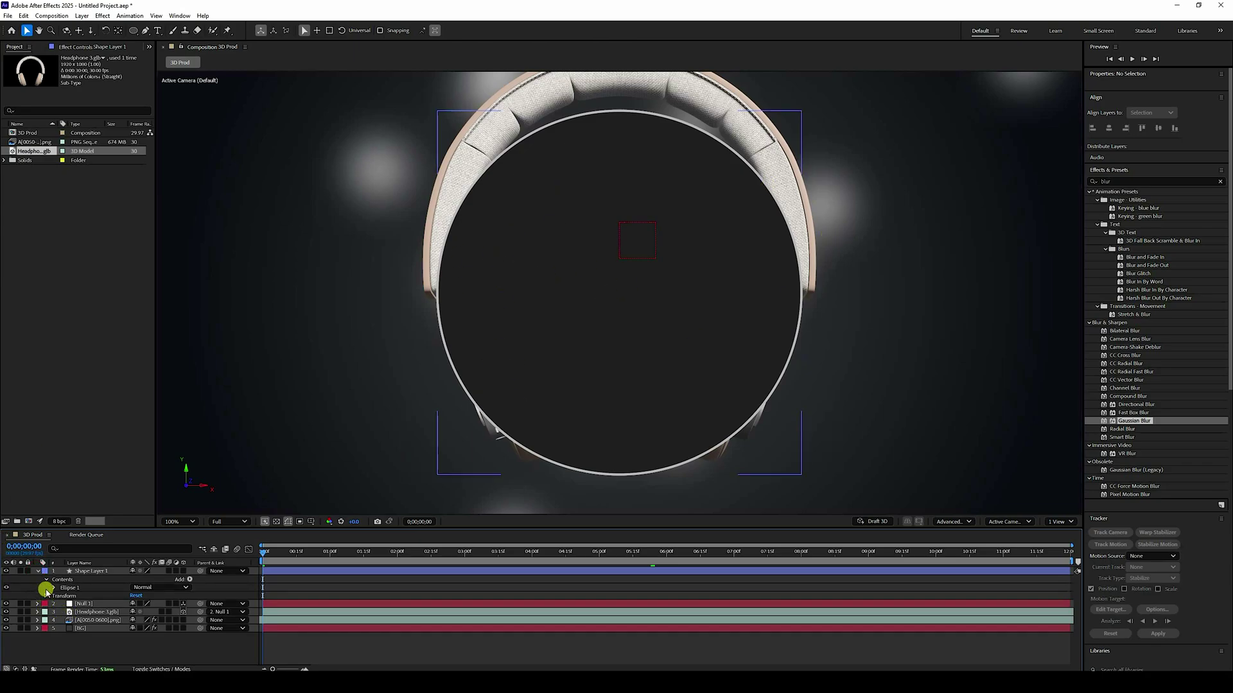
{"action": "left_click", "coordinate": [183, 571]}
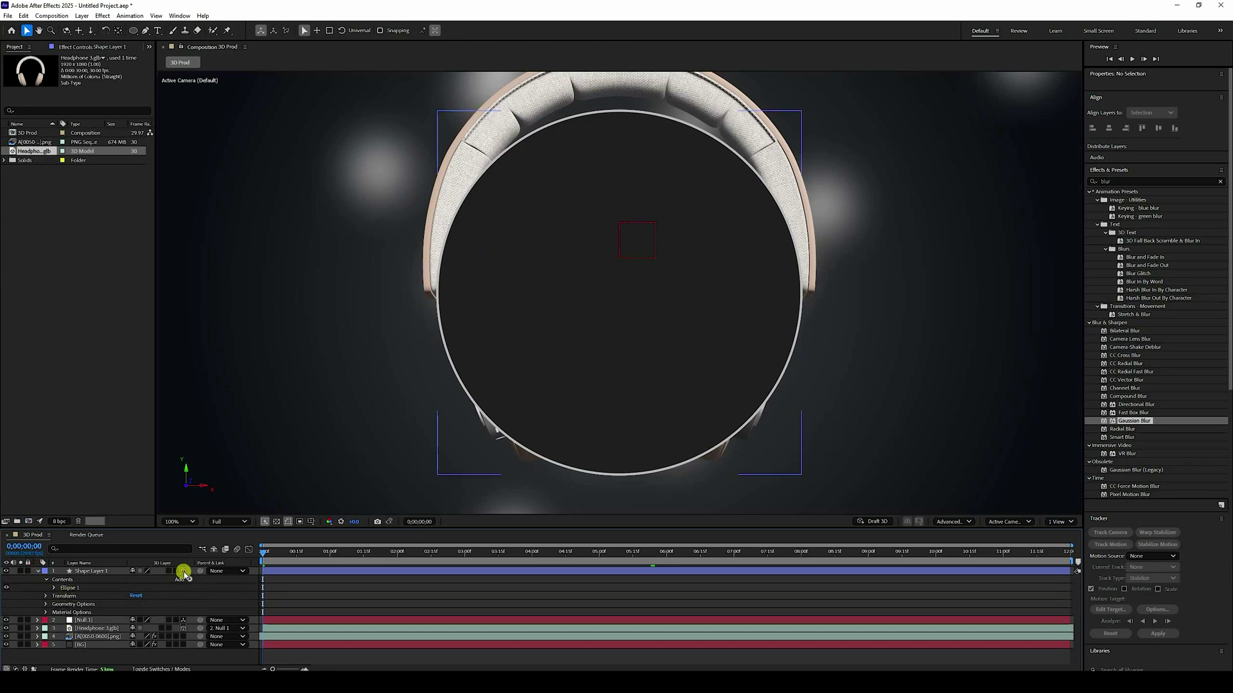
{"action": "left_click", "coordinate": [45, 604]}
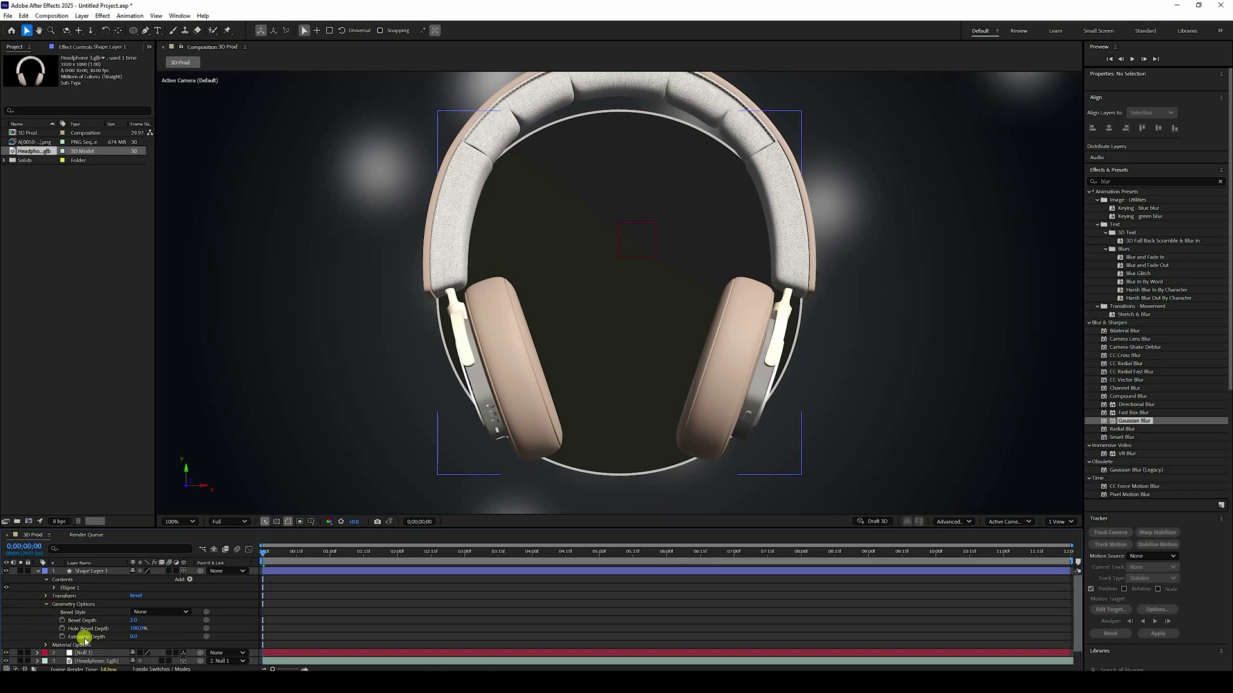
{"action": "left_click", "coordinate": [133, 637]}
{"action": "left_click", "coordinate": [198, 646]}
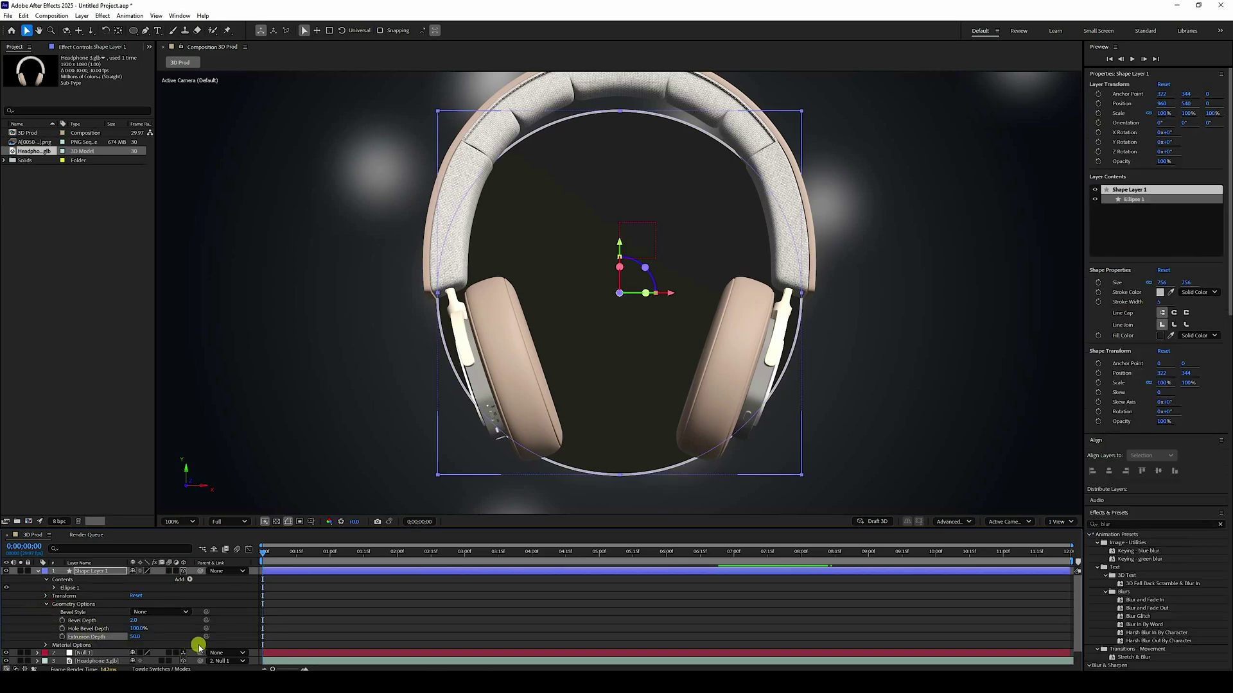
{"action": "left_click", "coordinate": [45, 604]}
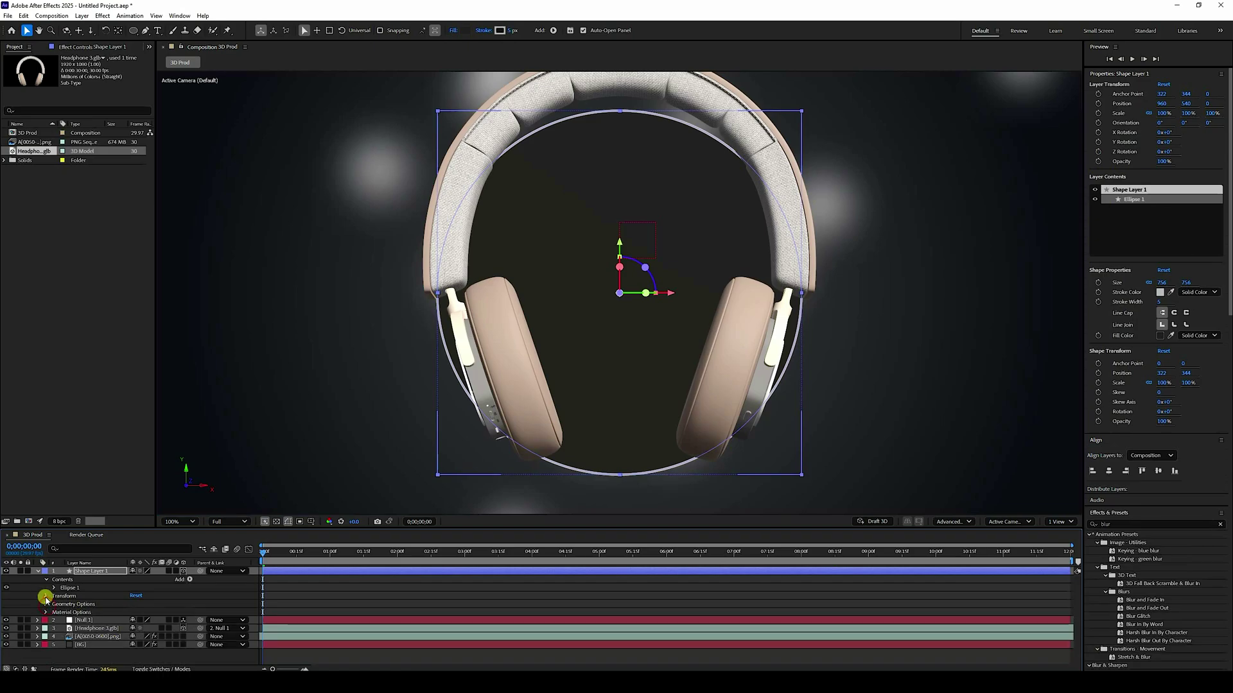
Set the X Rotation of the extruded circle layer to -90° so it lies flat
{"action": "left_click", "coordinate": [46, 596]}
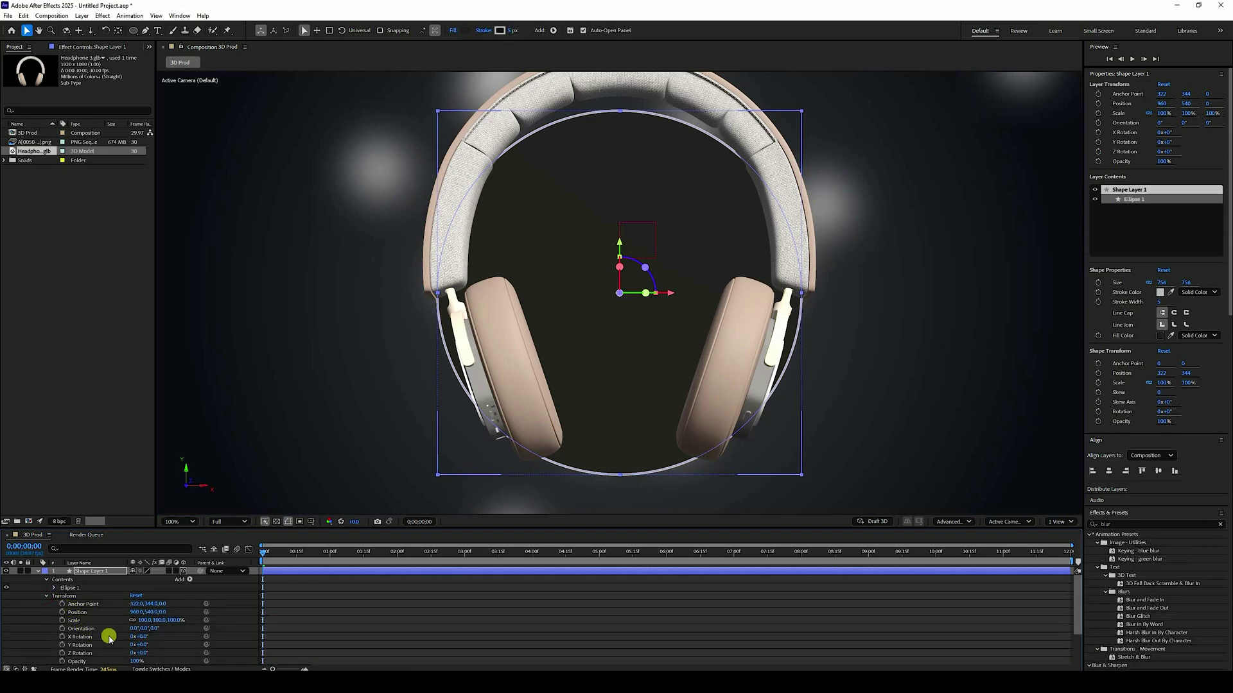
{"action": "mouse_move", "coordinate": [145, 637]}
{"action": "left_mouse_down"}
{"action": "mouse_move", "coordinate": [156, 636]}
{"action": "mouse_move", "coordinate": [116, 635]}
{"action": "mouse_move", "coordinate": [130, 642]}
{"action": "left_mouse_up"}
{"action": "left_click", "coordinate": [145, 636]}
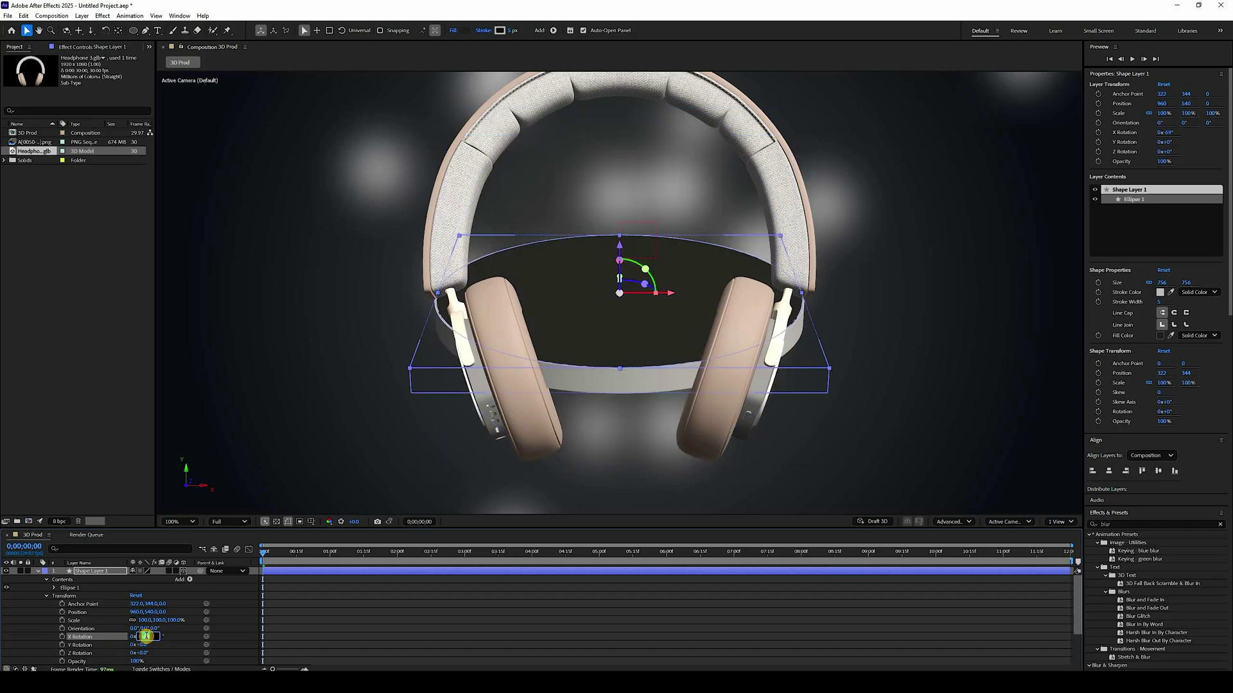
{"action": "type", "text": "-90"}
{"action": "key", "text": "Return"}
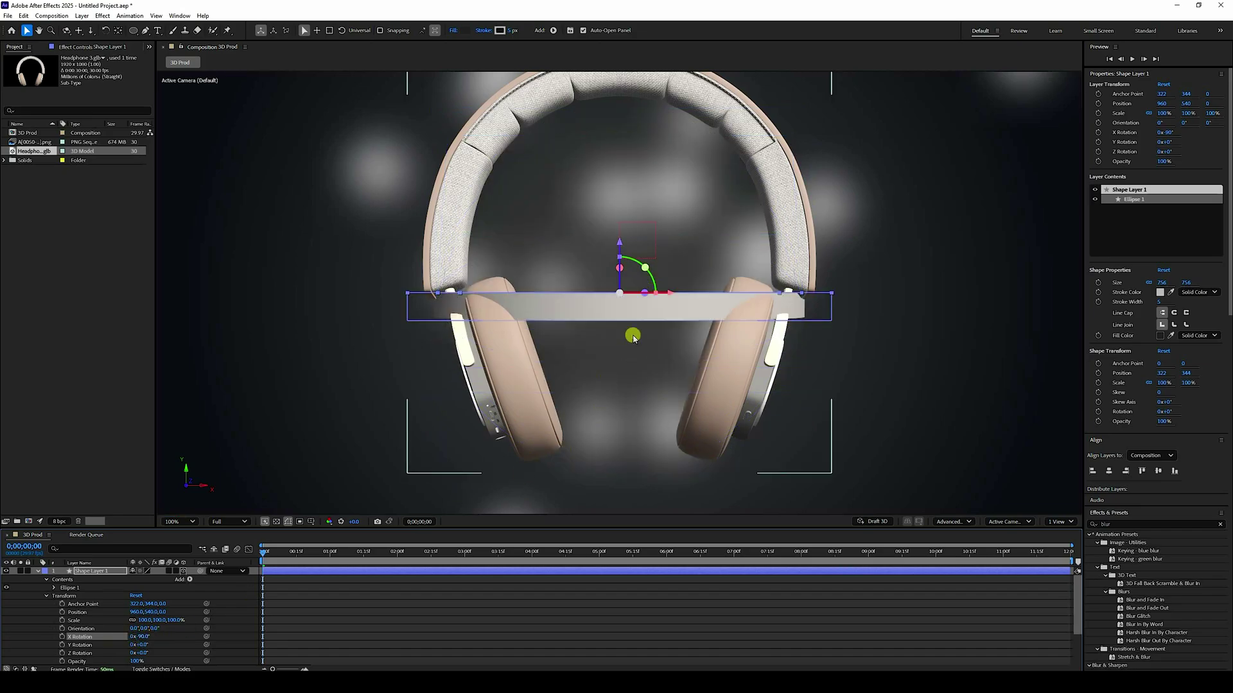
Move the flat disc down under the headphone's ear cups, to about Y position 873, and collapse its transform properties
{"action": "left_click_drag", "start_coordinate": [620, 242], "coordinate": [627, 404]}
{"action": "scroll", "coordinate": [599, 351], "scroll_direction": "down", "scroll_amount": 4}
{"action": "scroll", "coordinate": [598, 350], "scroll_direction": "up", "scroll_amount": 4}
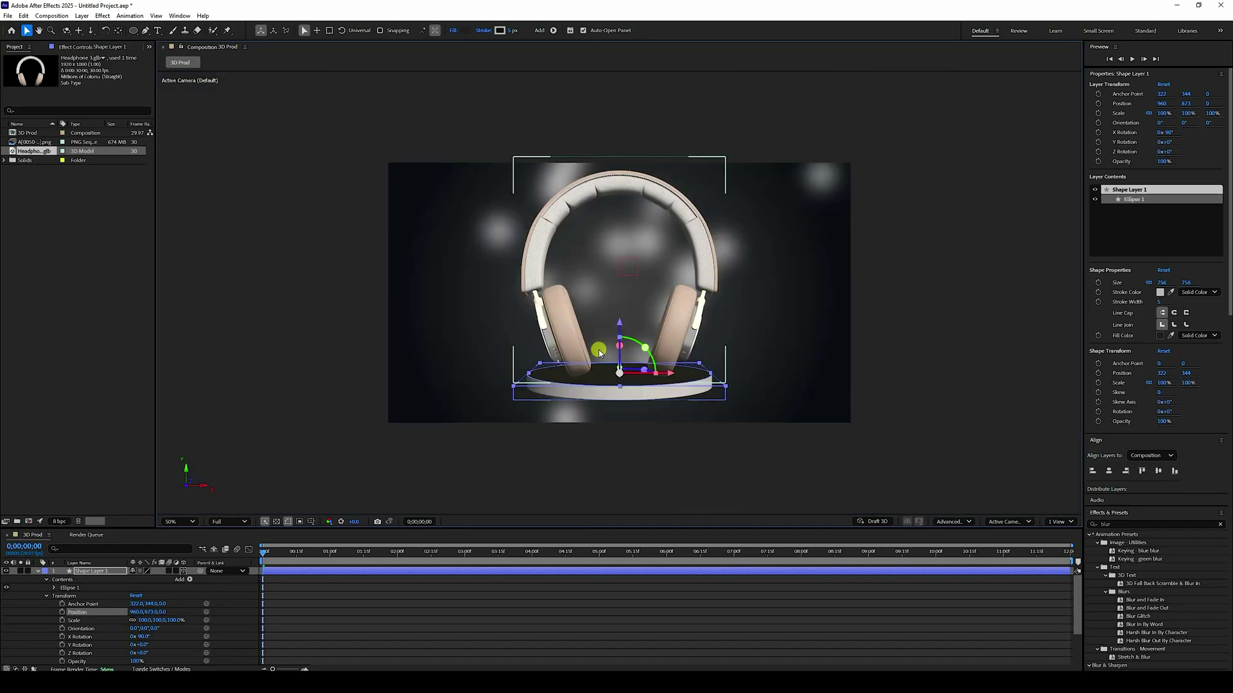
{"action": "left_click", "coordinate": [46, 596]}
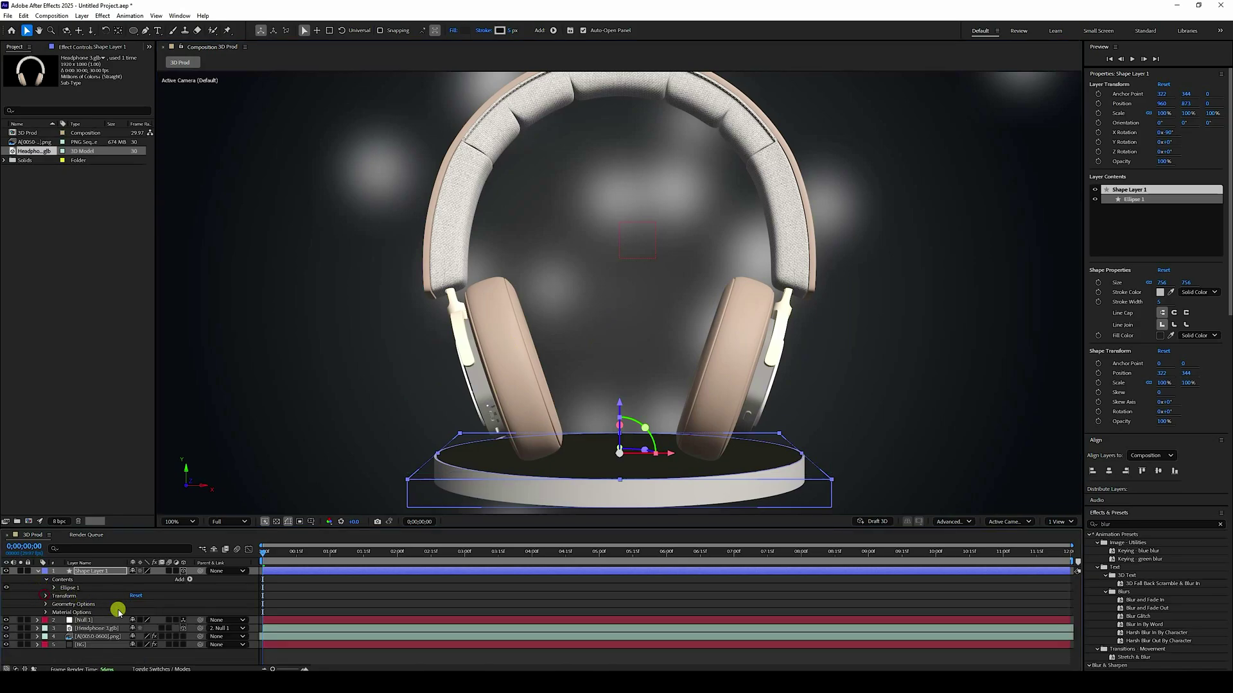
Give the disc a Convex bevel style and set its extrusion depth to 70
{"action": "left_click", "coordinate": [46, 604]}
{"action": "left_click", "coordinate": [160, 612]}
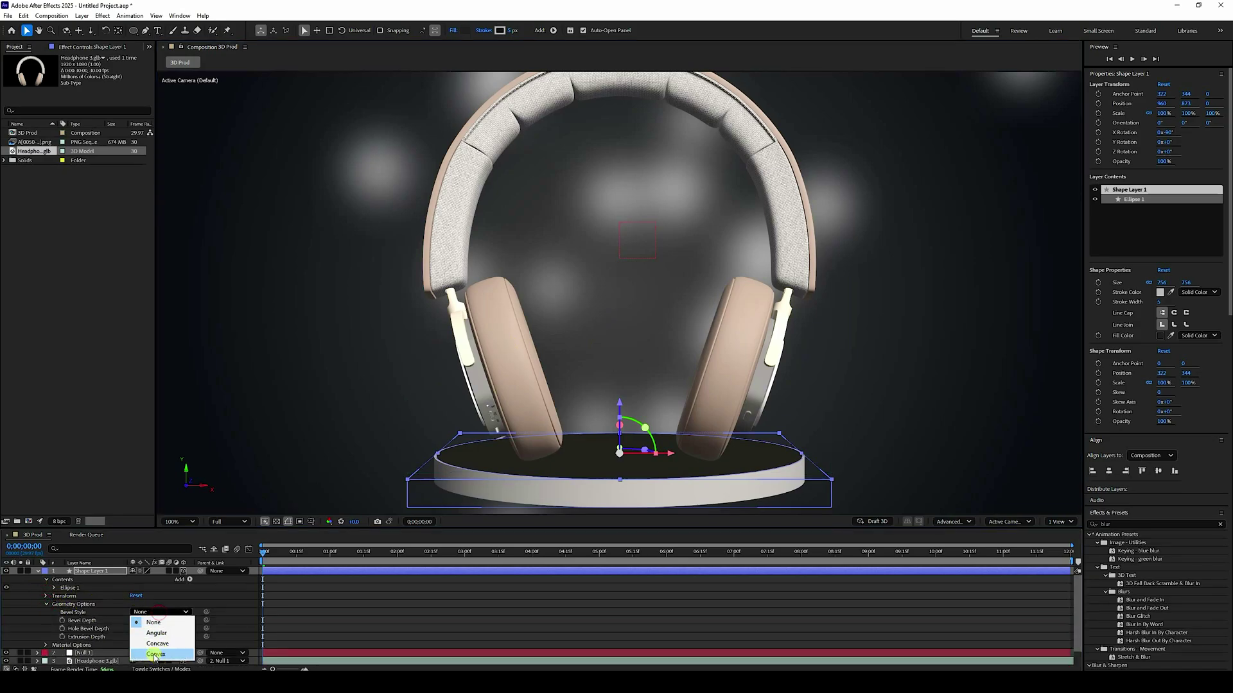
{"action": "left_click", "coordinate": [155, 654]}
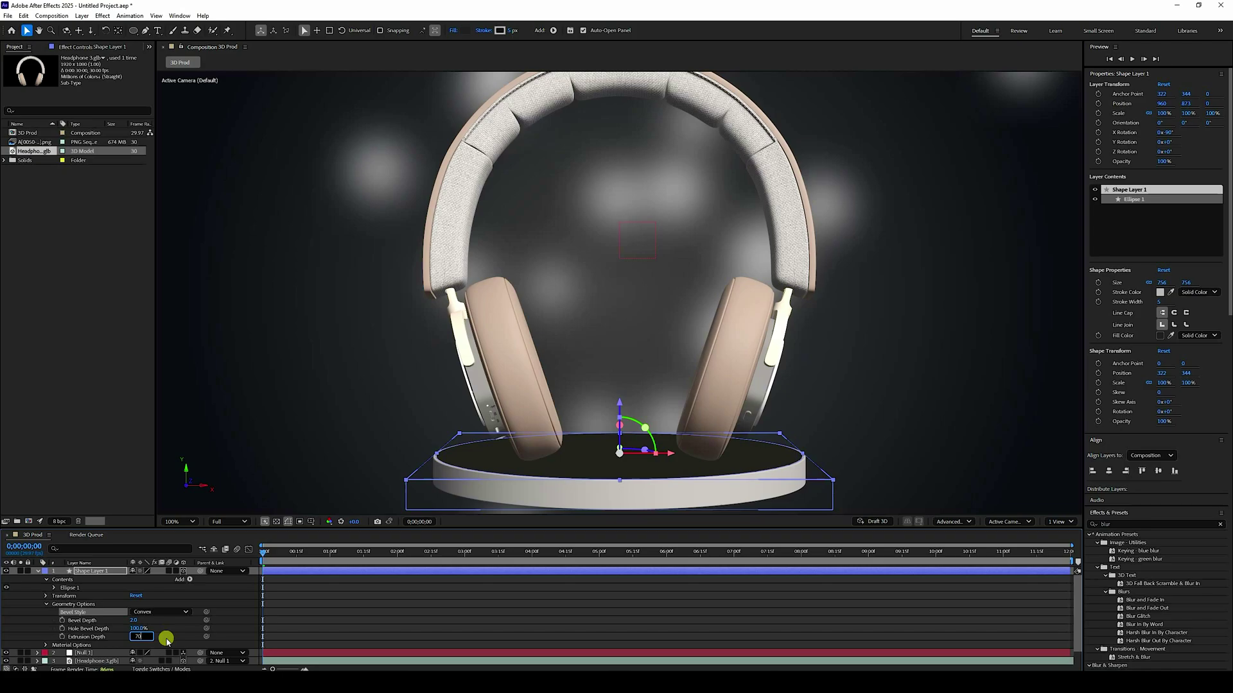
{"action": "key", "text": "Return"}
{"action": "scroll", "coordinate": [593, 384], "scroll_direction": "down", "scroll_amount": 2}
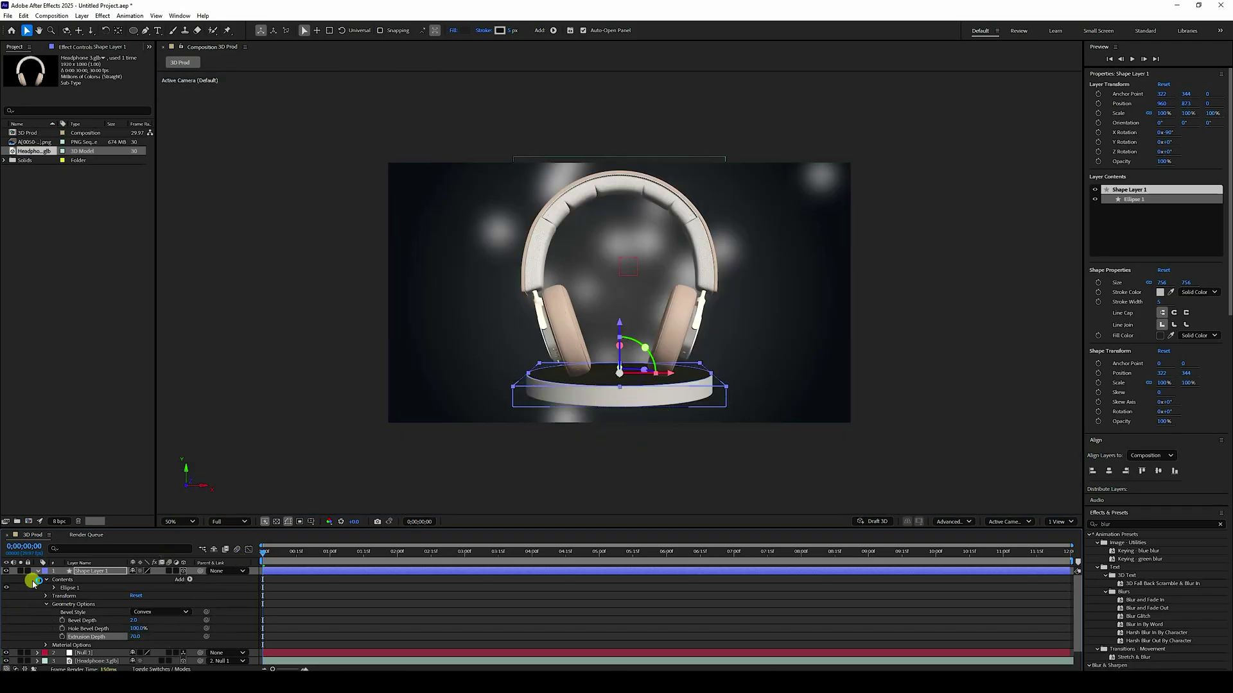
{"action": "left_click", "coordinate": [44, 604]}
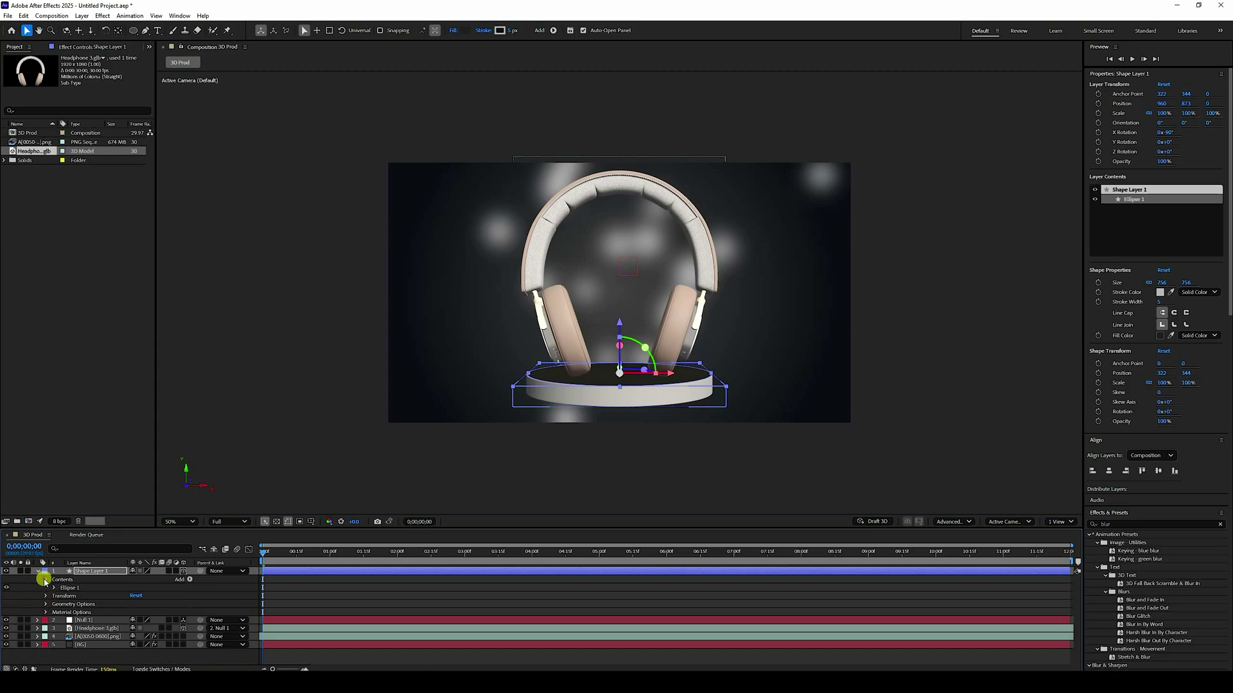
Scale the disc shape layer to 110%
{"action": "left_click", "coordinate": [45, 579]}
{"action": "left_click", "coordinate": [38, 570]}
{"action": "key", "text": "s"}
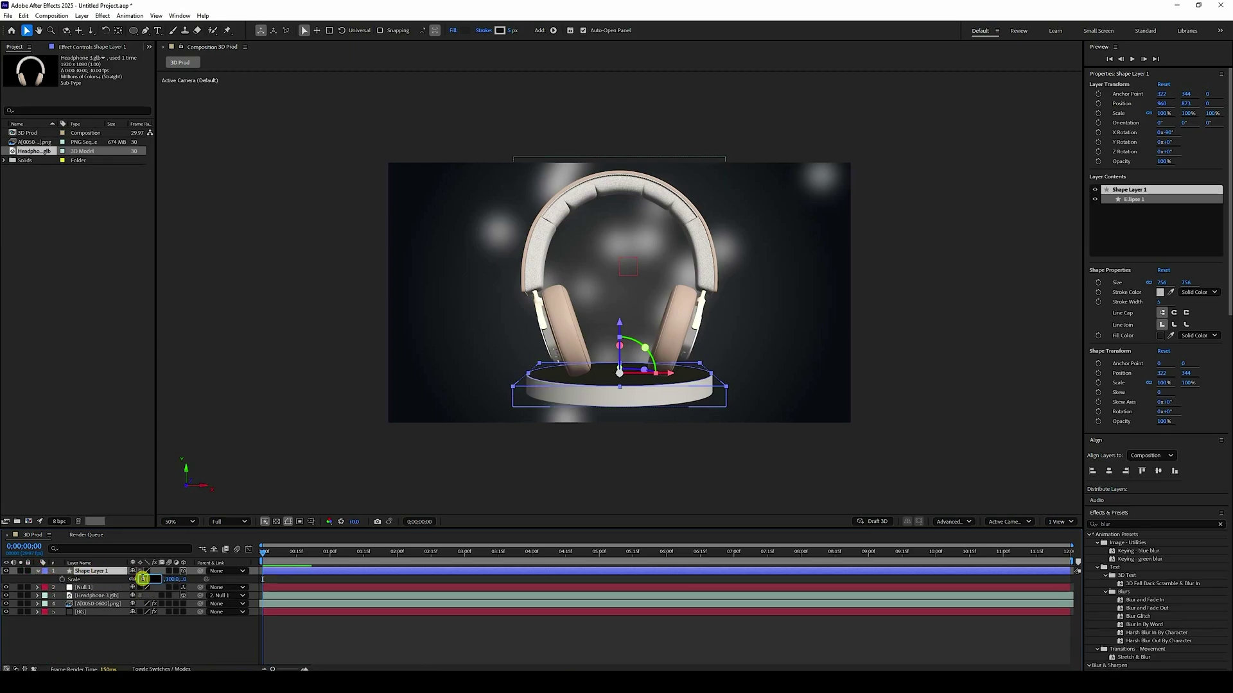
{"action": "type", "text": "110"}
{"action": "key", "text": "Return"}
{"action": "key", "text": "slash"}
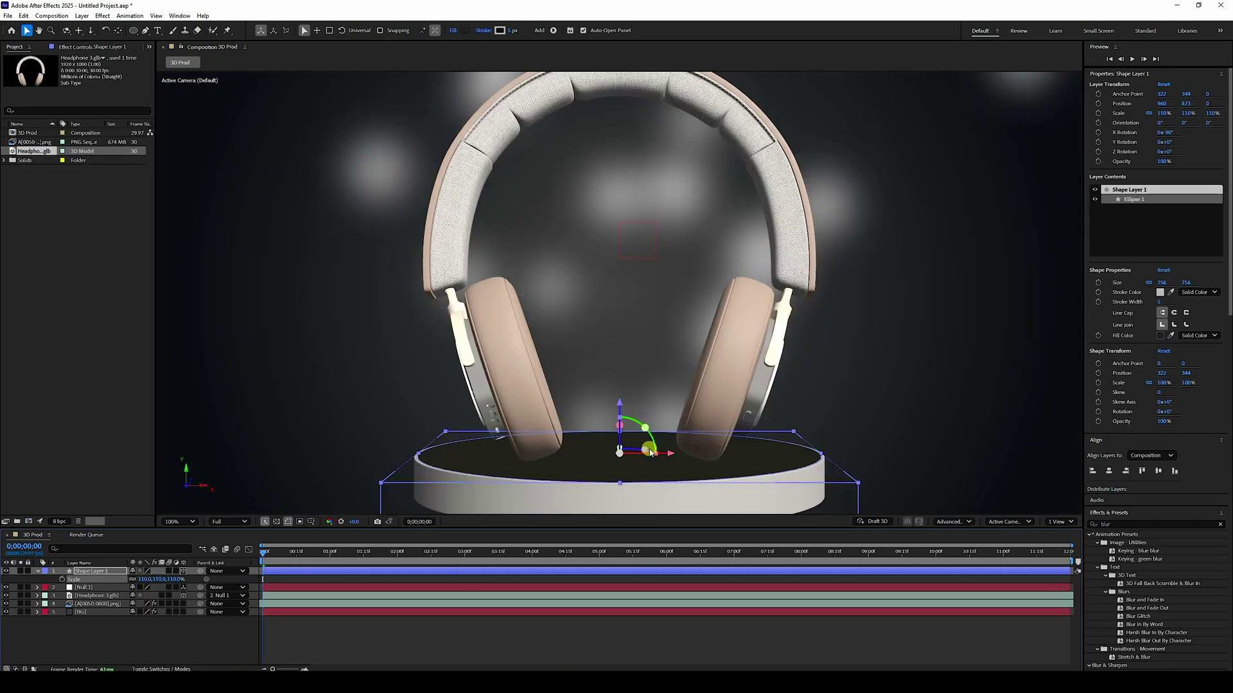
In the Top view, move the headphone model along its depth axis to the disc's center, at about Z position 229
{"action": "left_click", "coordinate": [1012, 524]}
{"action": "left_click", "coordinate": [1006, 393]}
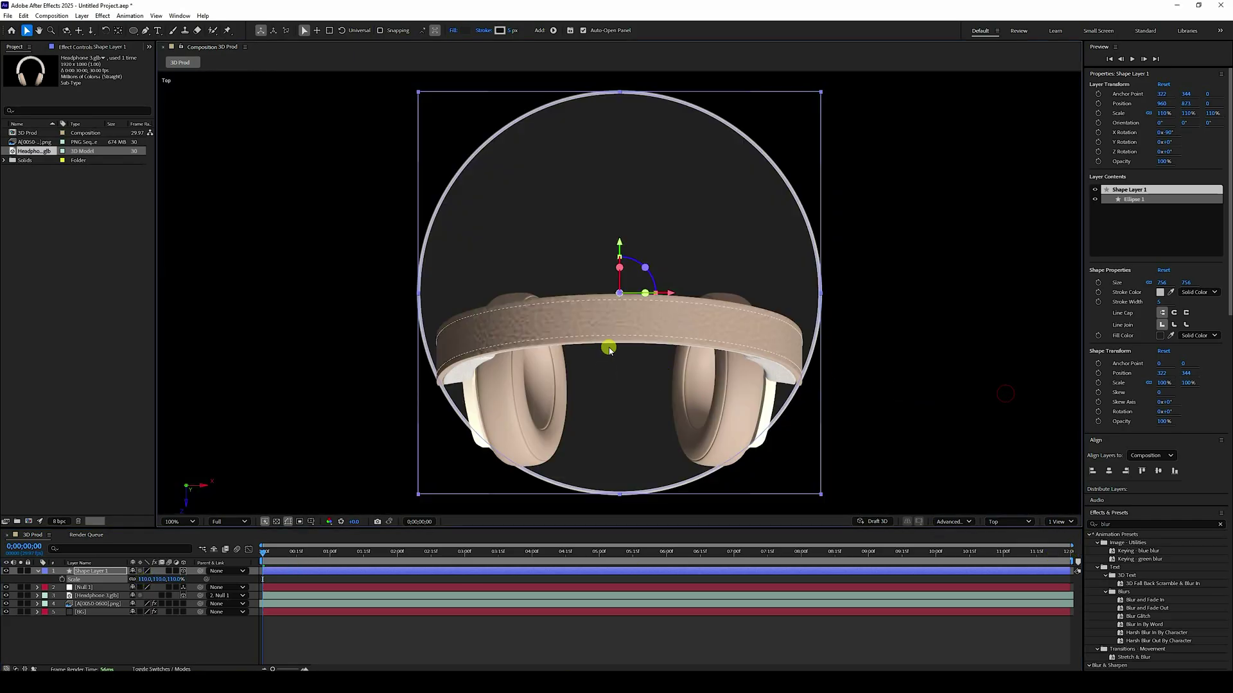
{"action": "key", "text": "comma"}
{"action": "key", "text": "comma"}
{"action": "key", "text": "period"}
{"action": "key", "text": "period"}
{"action": "left_click", "coordinate": [96, 595]}
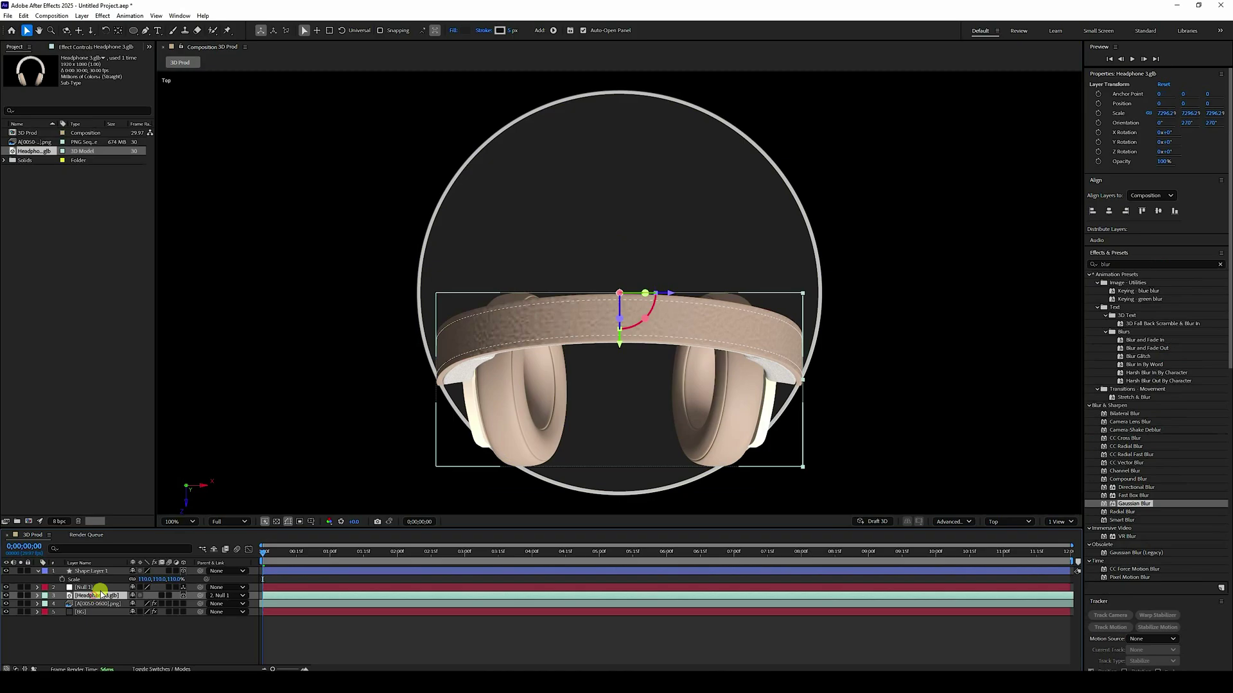
{"action": "left_click_drag", "start_coordinate": [620, 347], "coordinate": [633, 259]}
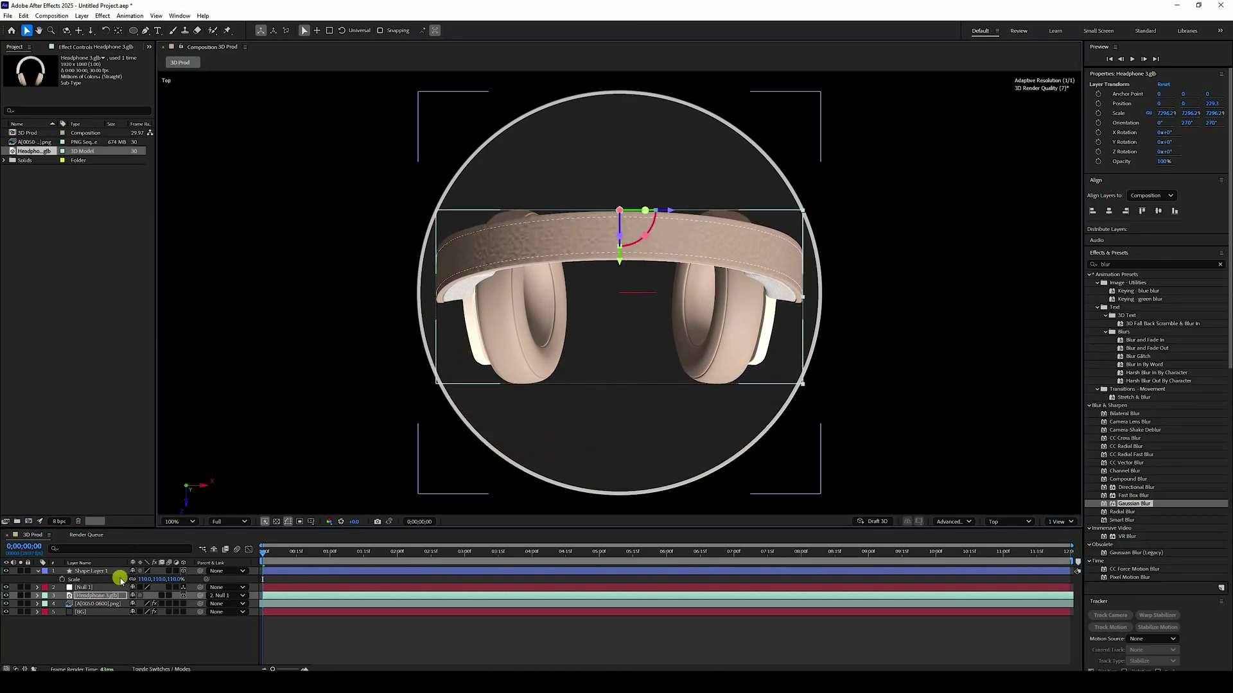
Test the headphone's spin by rotating Null 1 around the Y axis, and reset its Y Rotation to 0°
{"action": "left_click", "coordinate": [82, 587]}
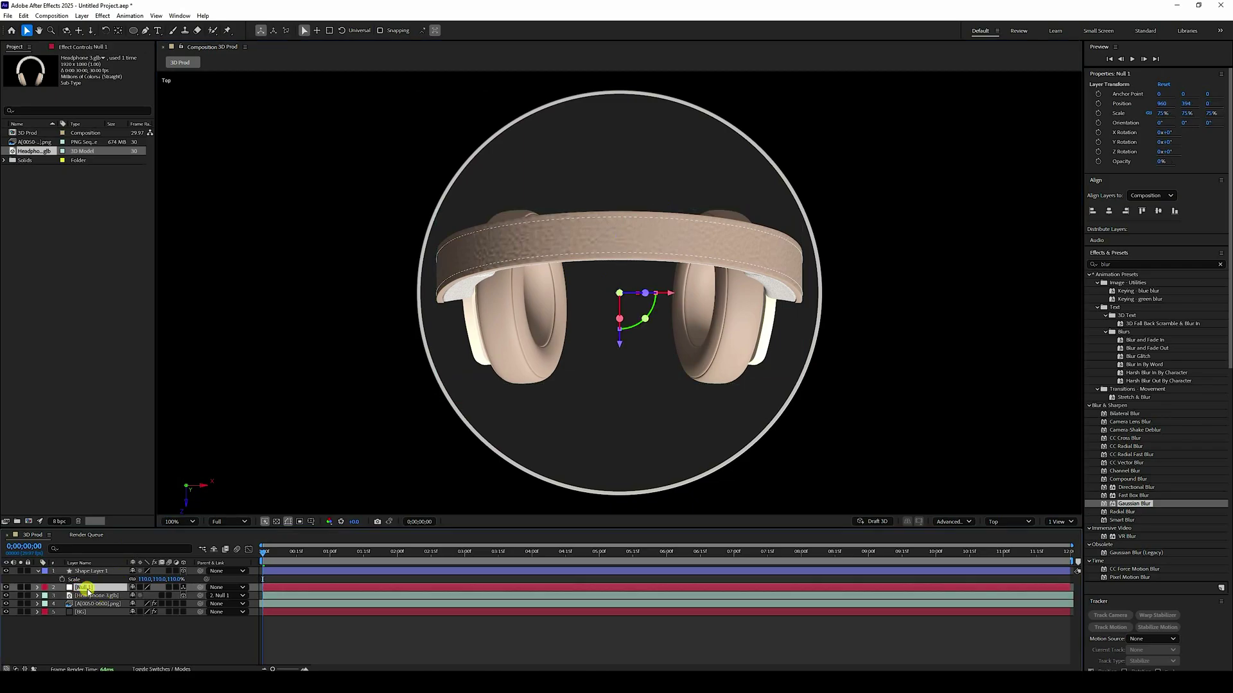
{"action": "key", "text": "r"}
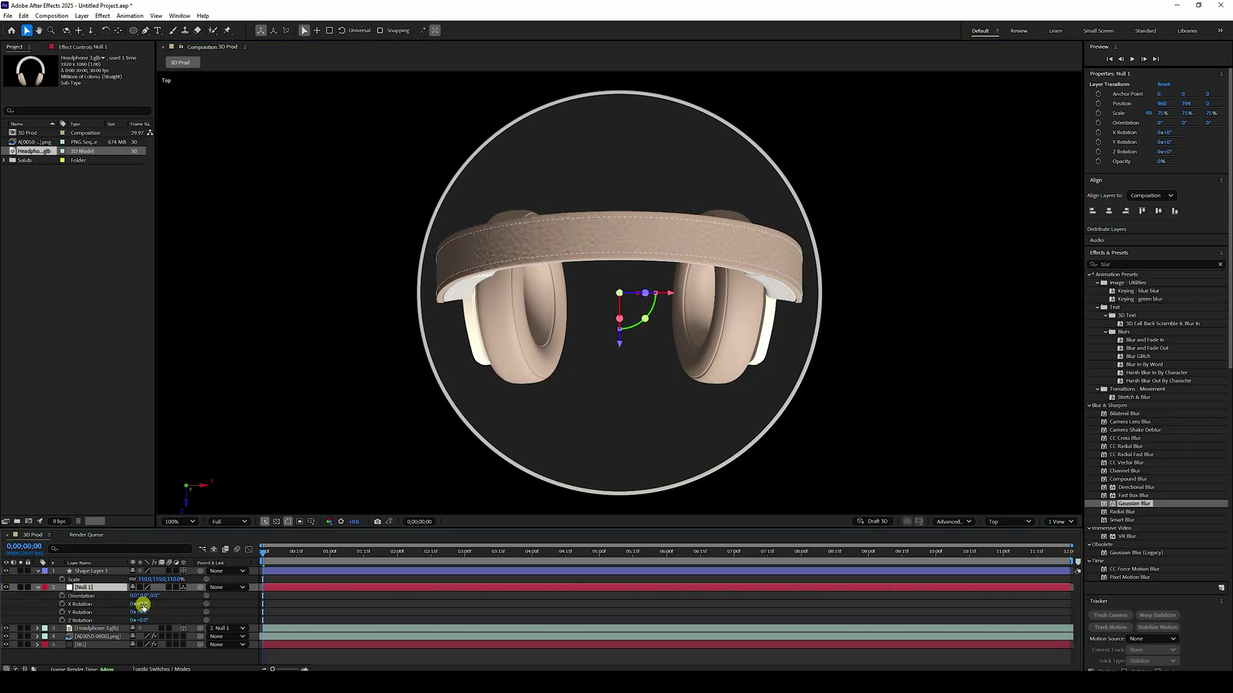
{"action": "left_click_drag", "start_coordinate": [145, 605], "coordinate": [360, 484]}
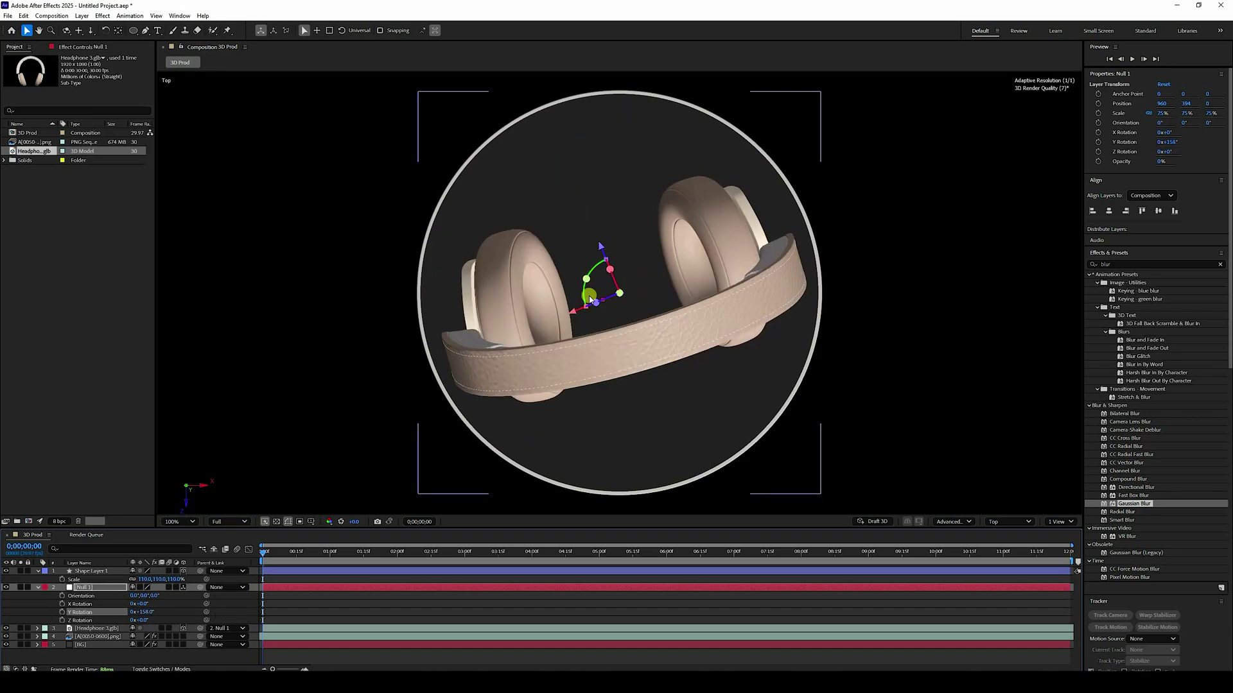
{"action": "type", "text": "0"}
{"action": "key", "text": "Return"}
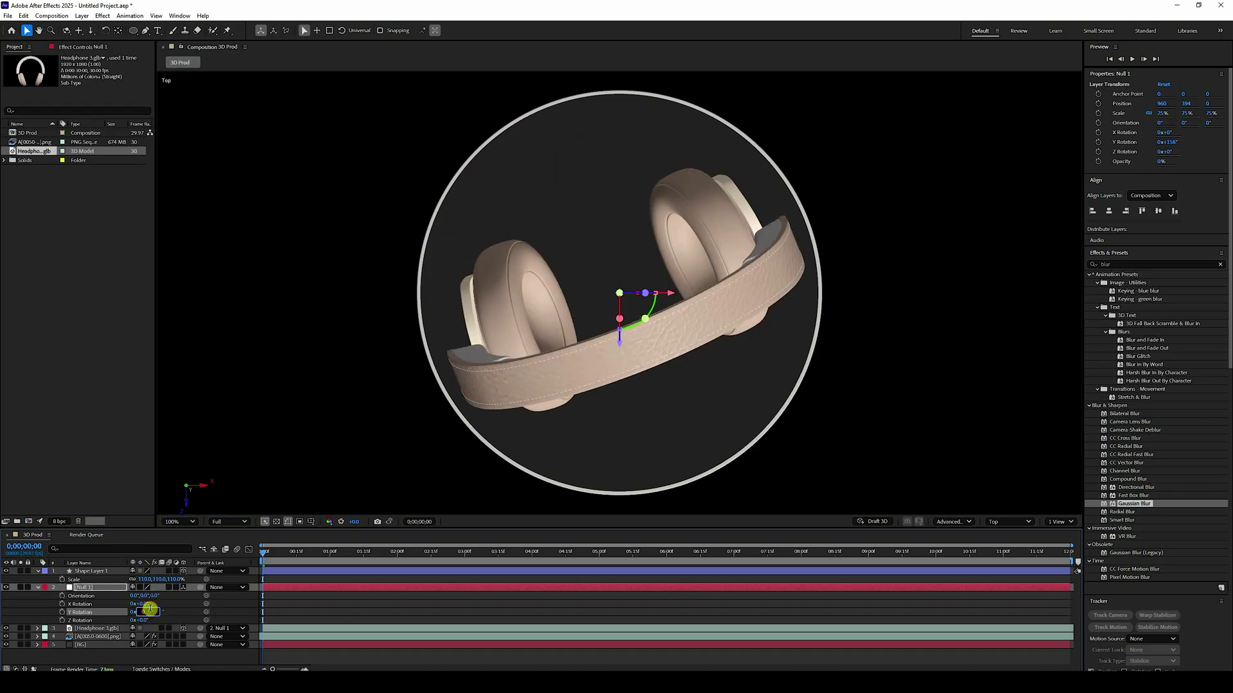
Return to Active Camera and, in the Advanced 3D render options, lower the render quality, set shadow smoothness to 6 and fit the casting box to the scene
{"action": "left_click", "coordinate": [1009, 522]}
{"action": "left_click", "coordinate": [1015, 341]}
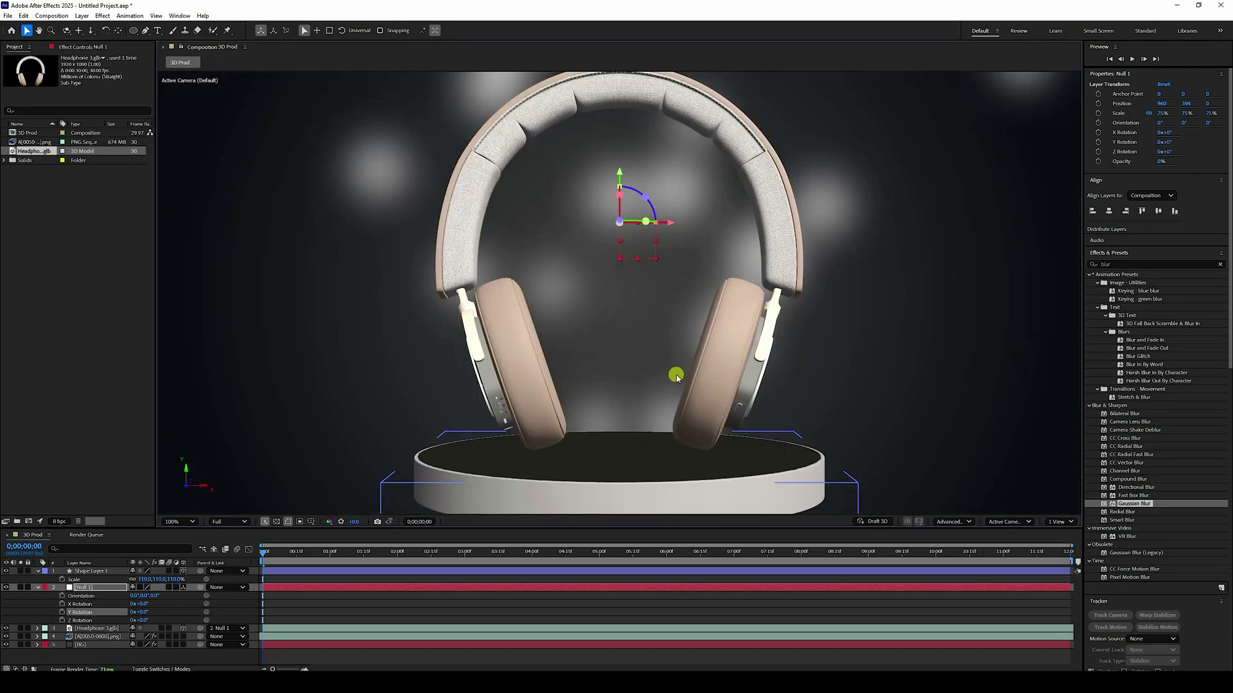
{"action": "left_click", "coordinate": [963, 522]}
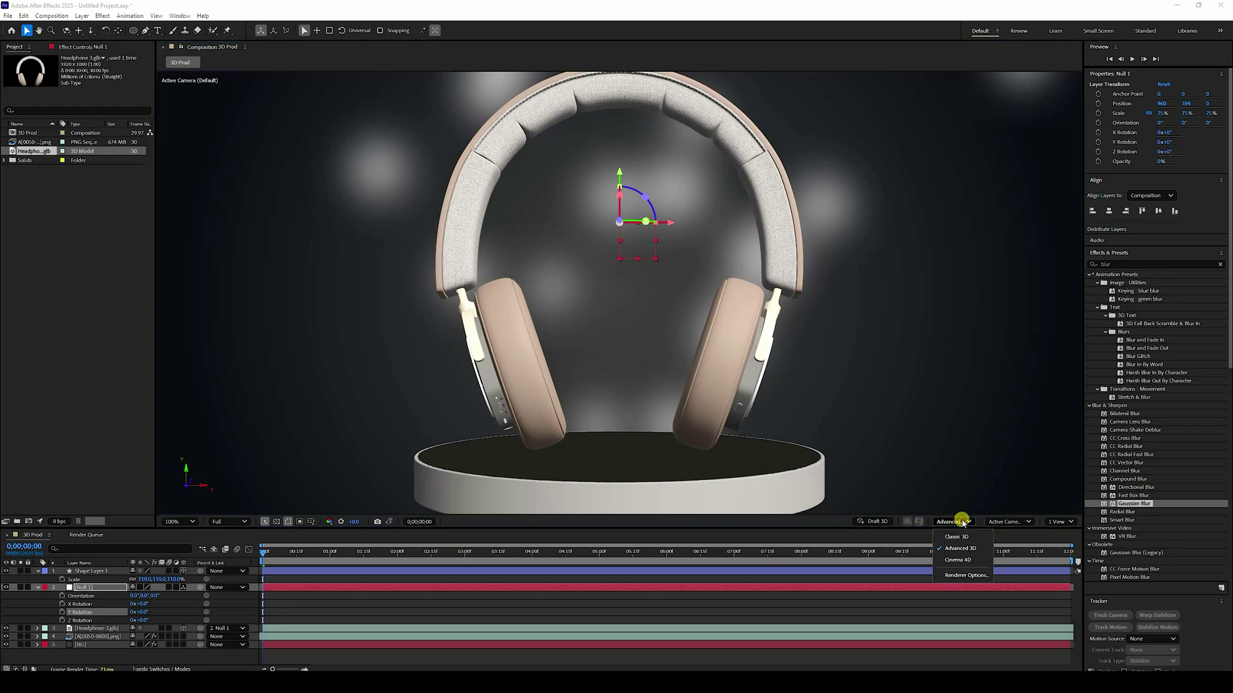
{"action": "left_click", "coordinate": [953, 576]}
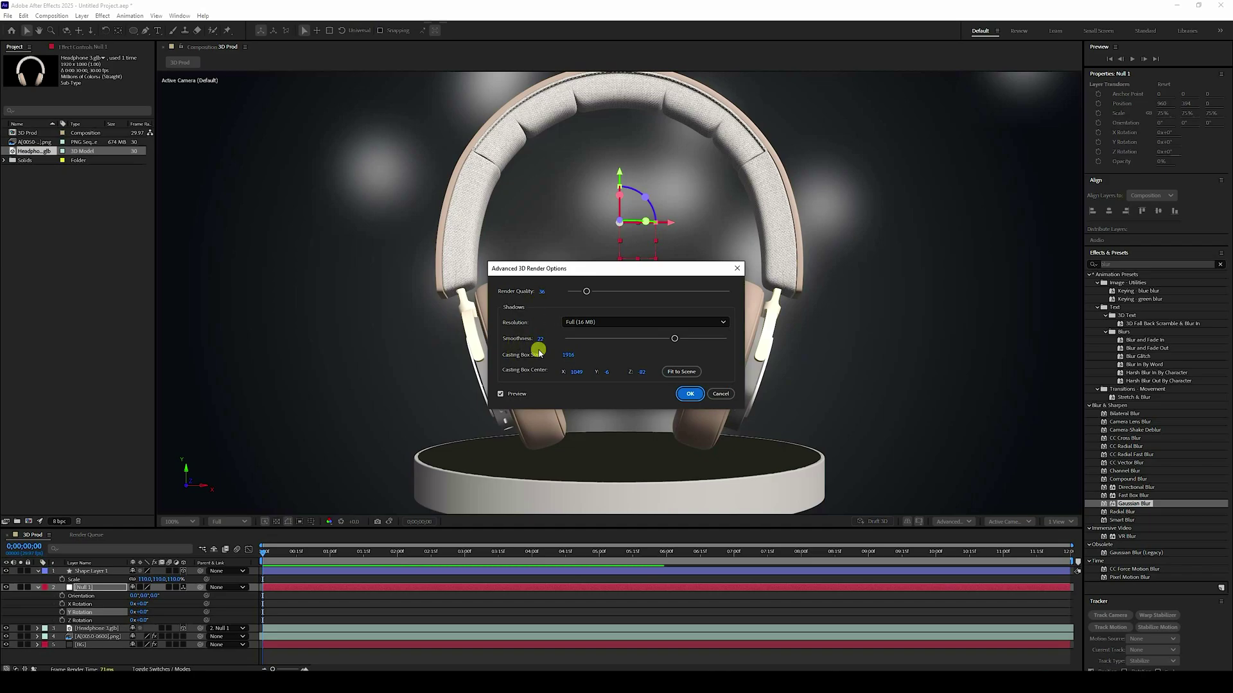
{"action": "left_click", "coordinate": [543, 293]}
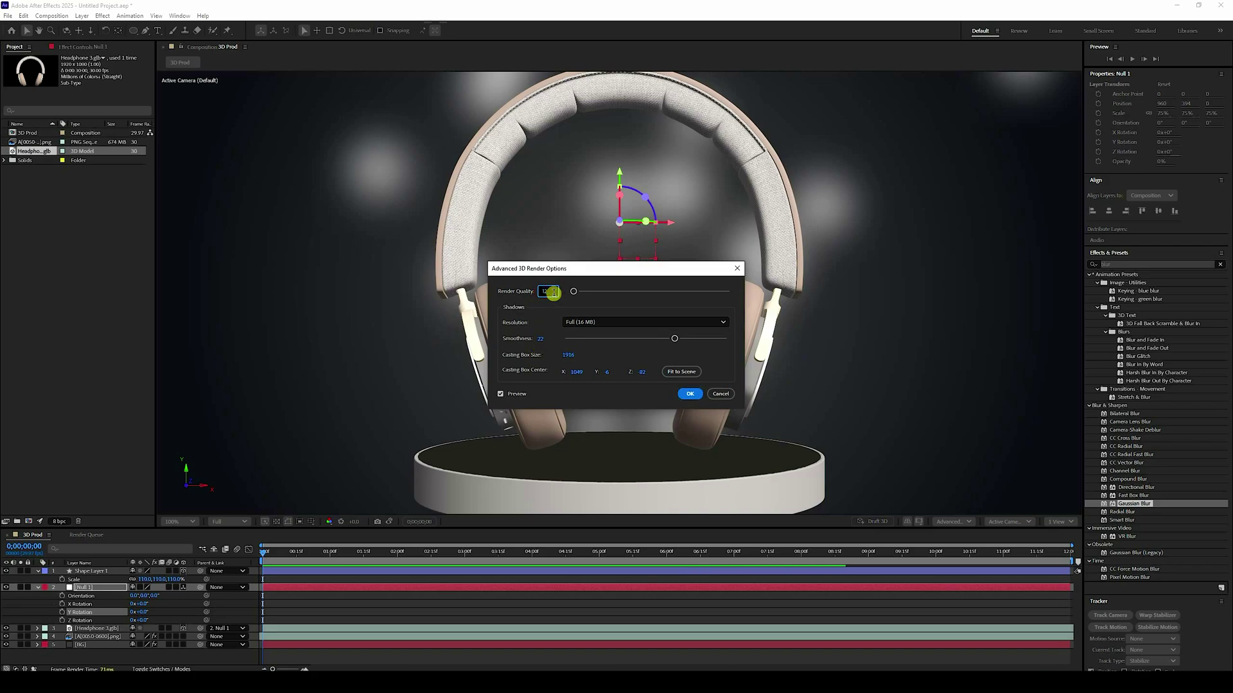
{"action": "left_click", "coordinate": [542, 339]}
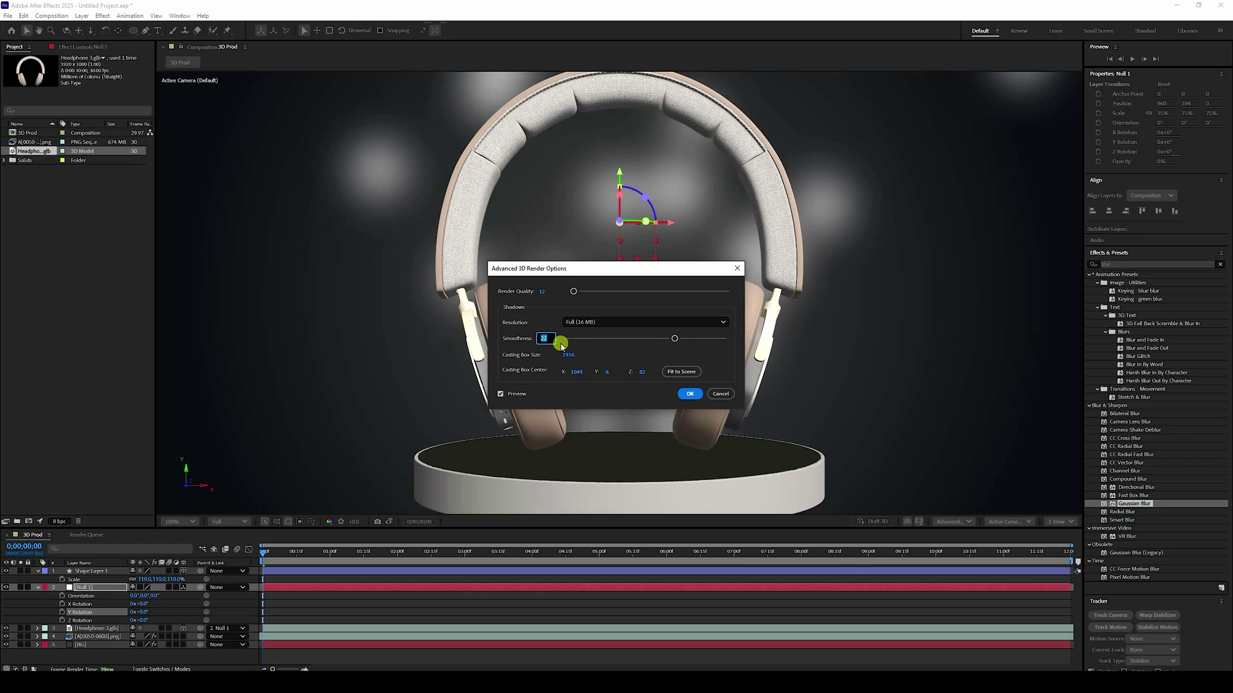
{"action": "left_click", "coordinate": [681, 371]}
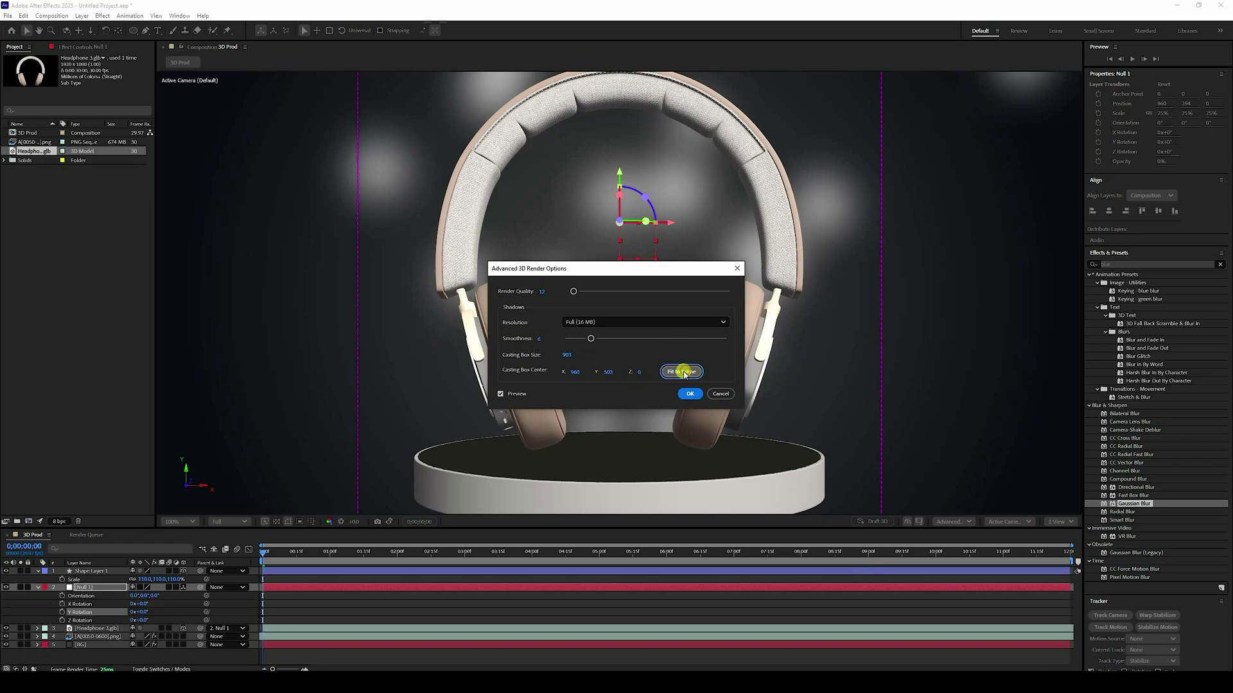
{"action": "left_click", "coordinate": [688, 394]}
{"action": "left_click", "coordinate": [428, 452]}
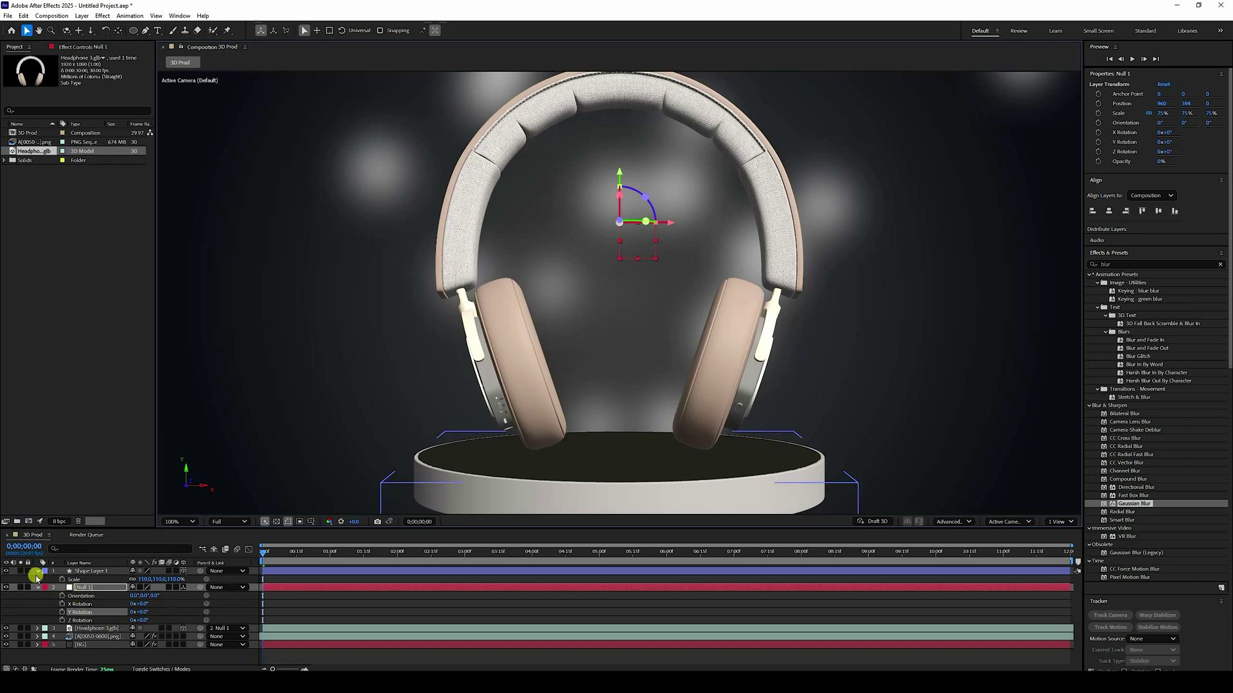
Collapse the properties of Null 1 and Shape Layer 1, and deselect all layers
{"action": "left_click", "coordinate": [39, 587]}
{"action": "left_click", "coordinate": [38, 571]}
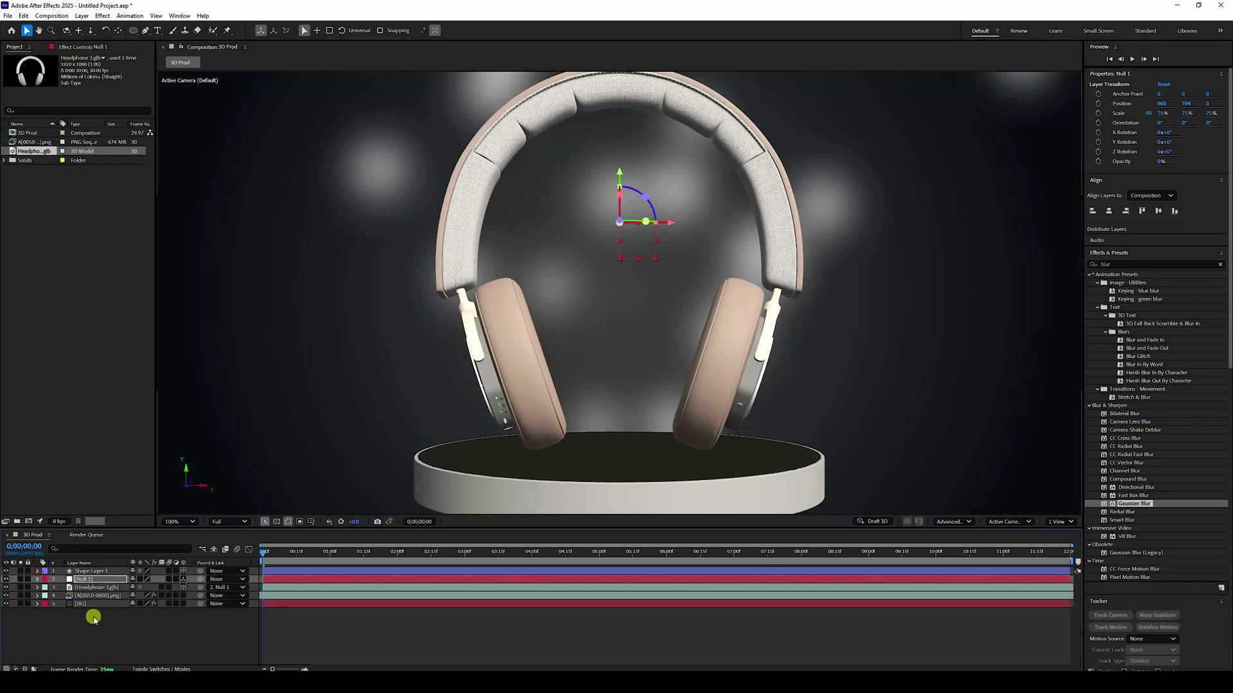
{"action": "left_click", "coordinate": [93, 615]}
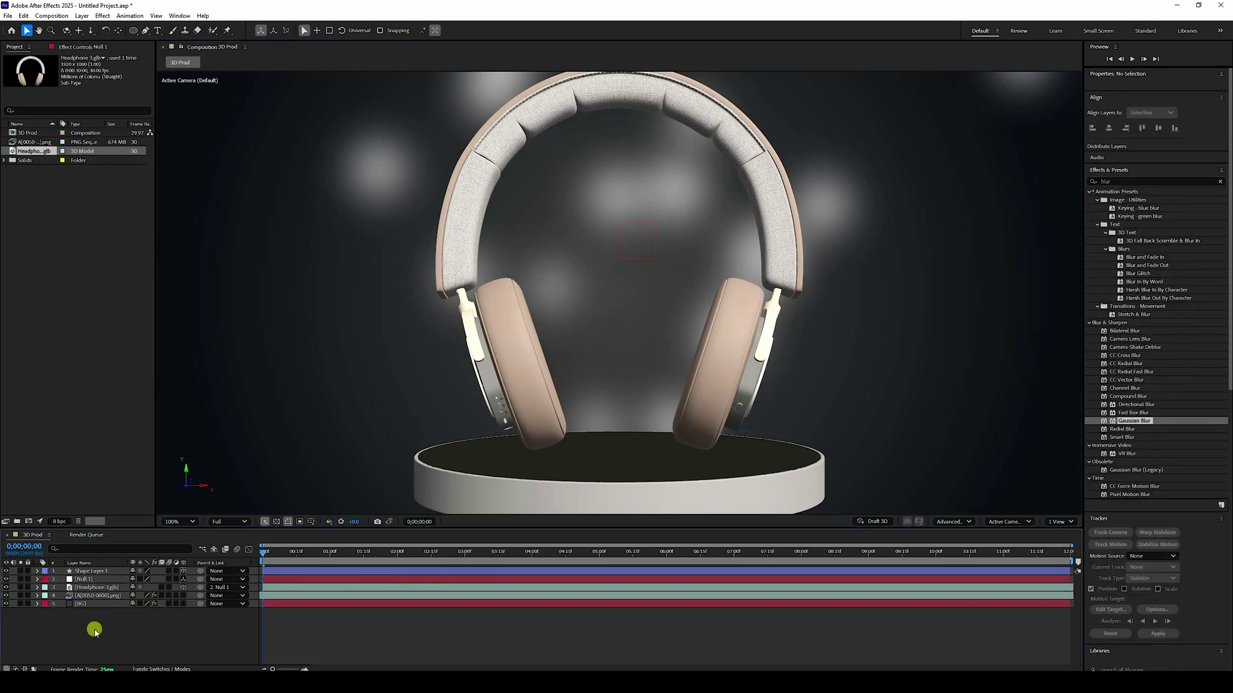
{"action": "left_click", "coordinate": [95, 626]}
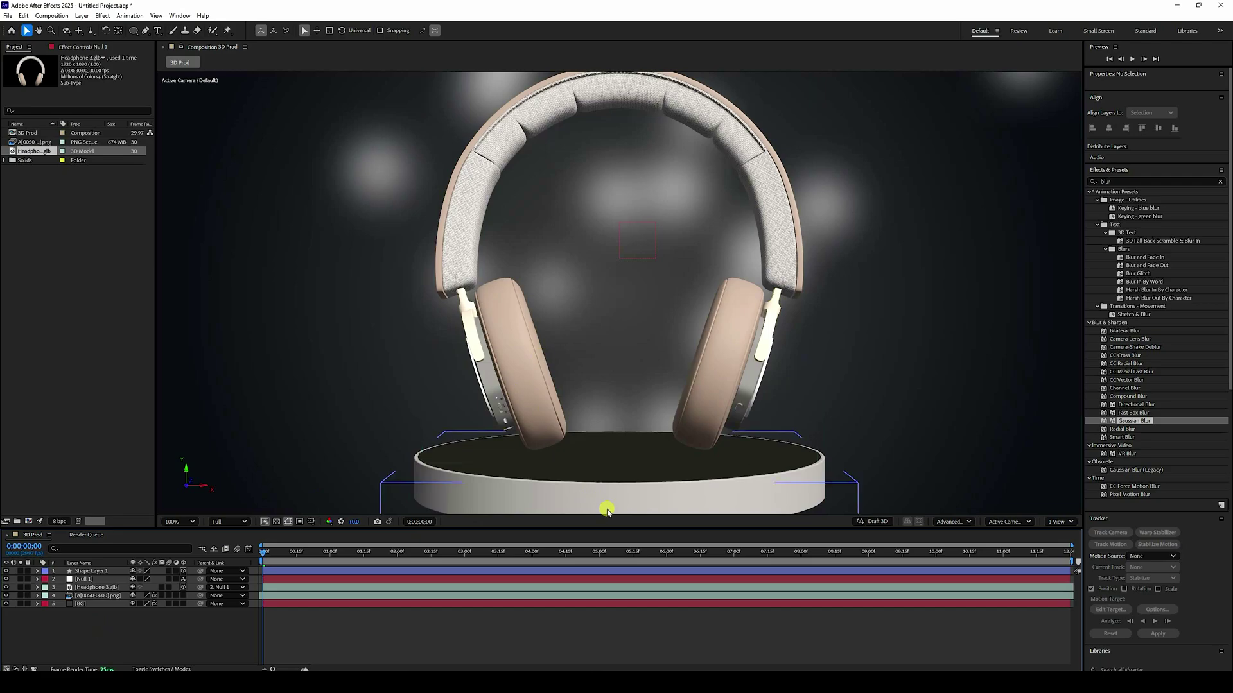
At 6 seconds, set Null 1's Y position to 400 and add keyframes for its Position and X, Y and Z Rotation
{"action": "left_click", "coordinate": [666, 556]}
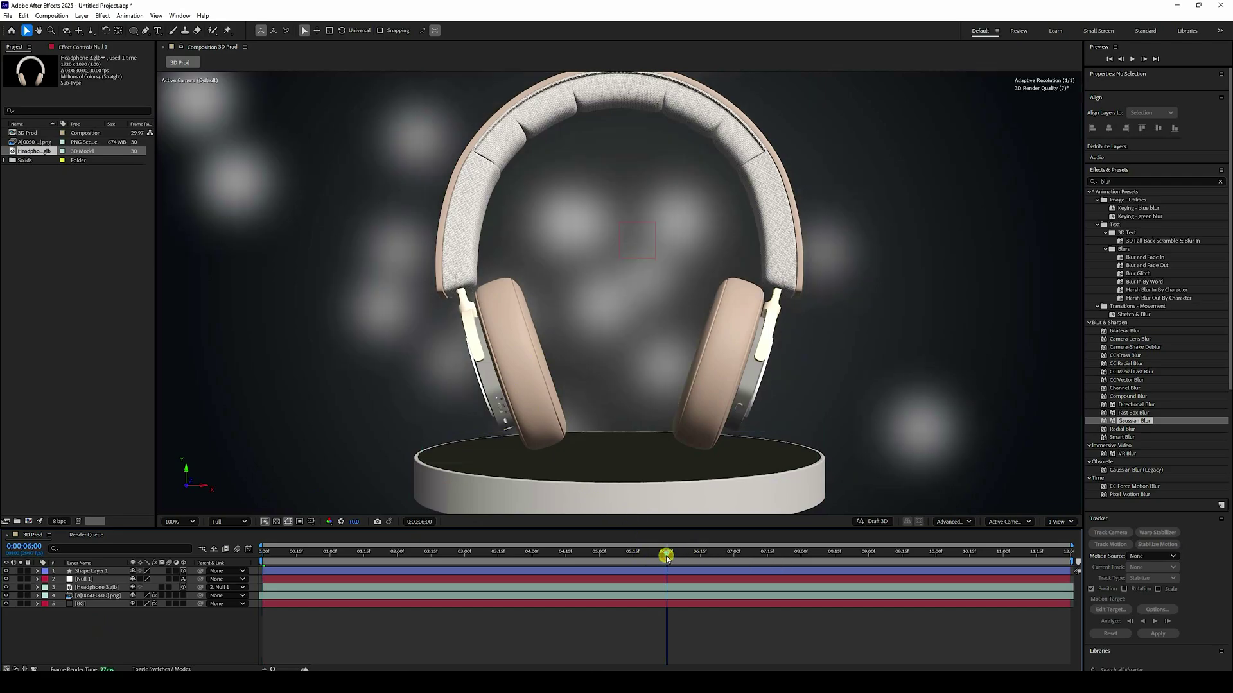
{"action": "left_click", "coordinate": [83, 579]}
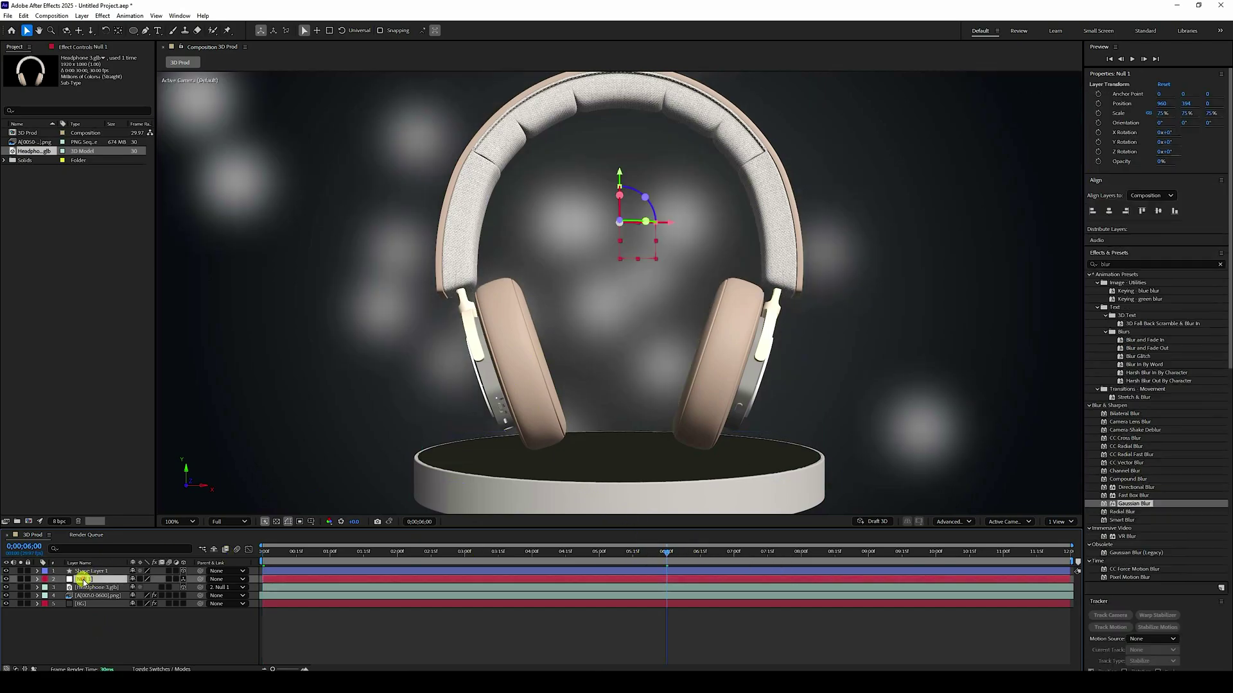
{"action": "key", "text": "p"}
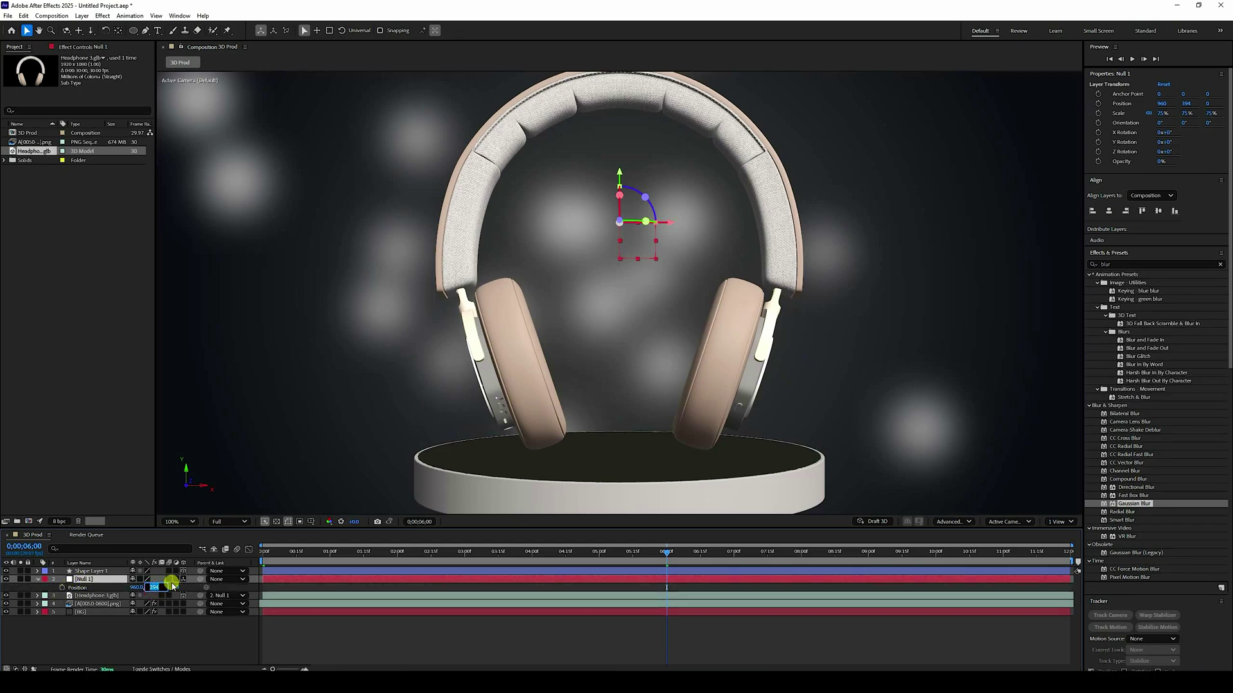
{"action": "type", "text": "400"}
{"action": "key", "text": "Return"}
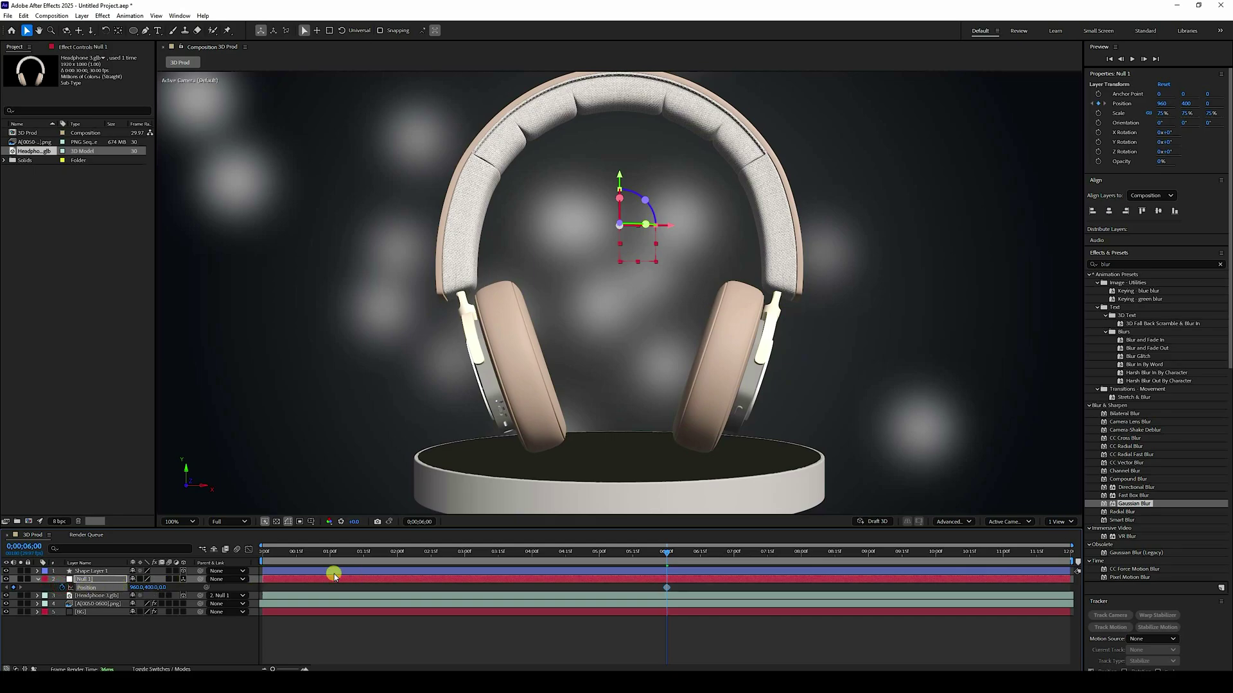
{"action": "key", "text": "r"}
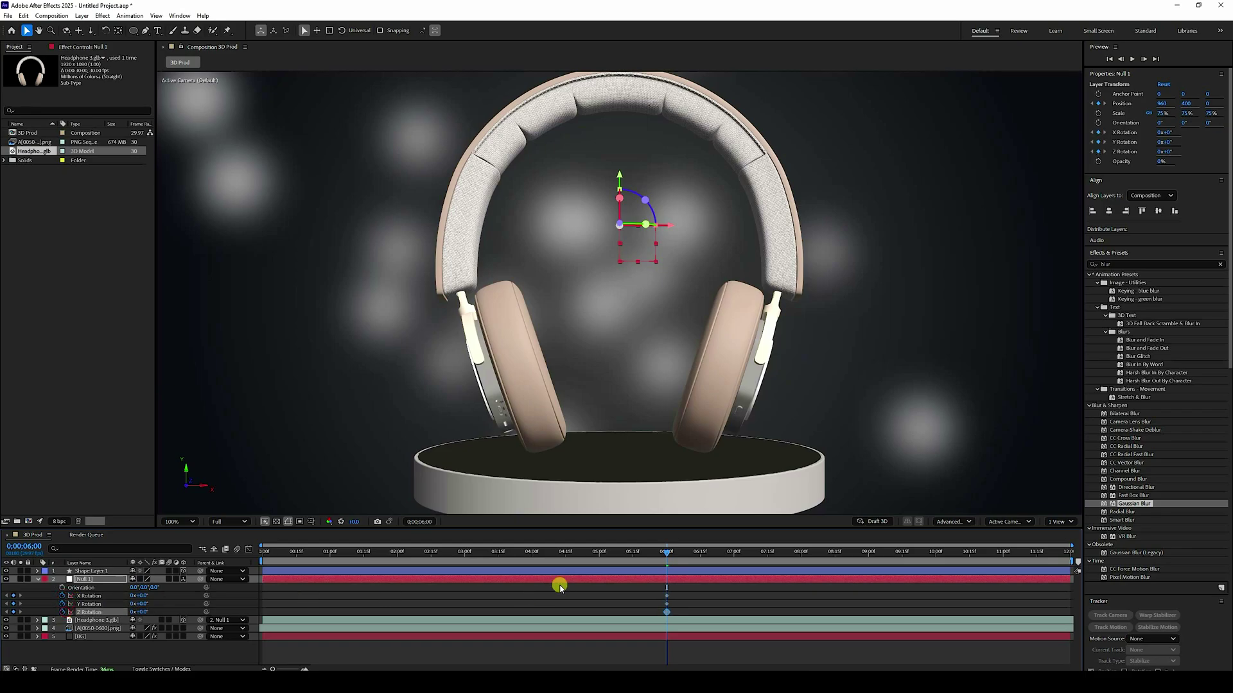
At the start of the timeline, raise Null 1 to a Y position of about -582, moving the headphone above the frame
{"action": "key", "text": "Home"}
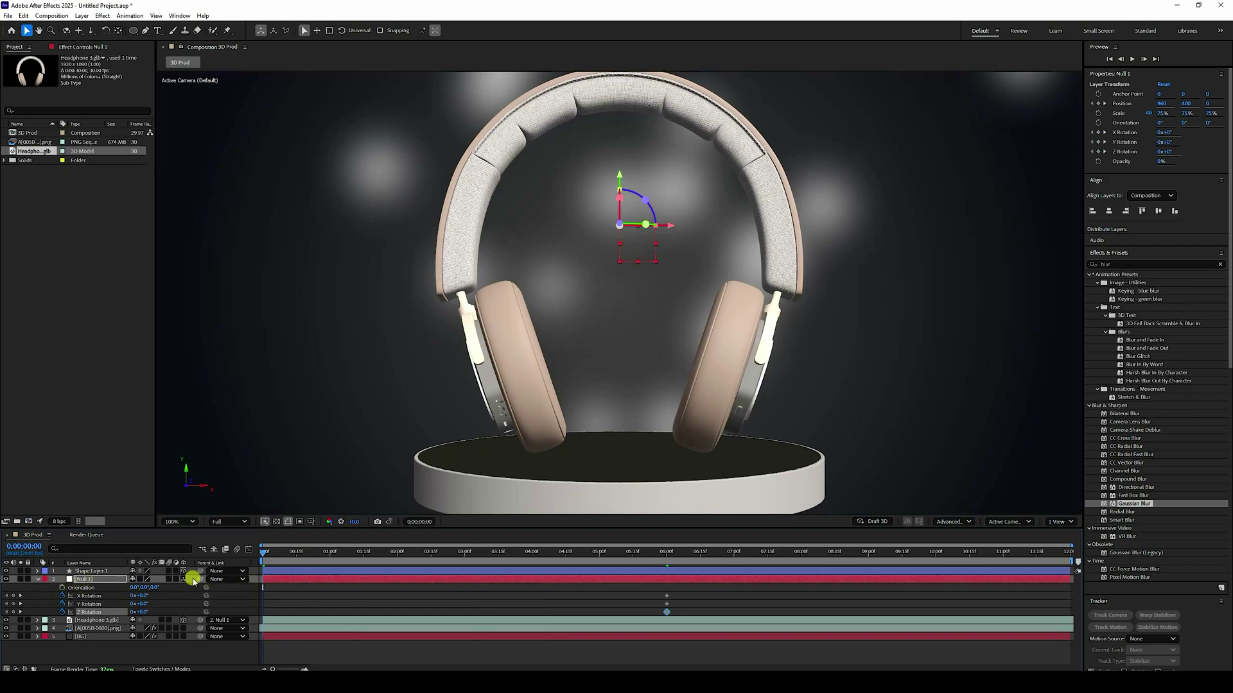
{"action": "scroll", "coordinate": [618, 224], "scroll_direction": "down", "scroll_amount": 4}
{"action": "scroll", "coordinate": [618, 222], "scroll_direction": "up", "scroll_amount": 2}
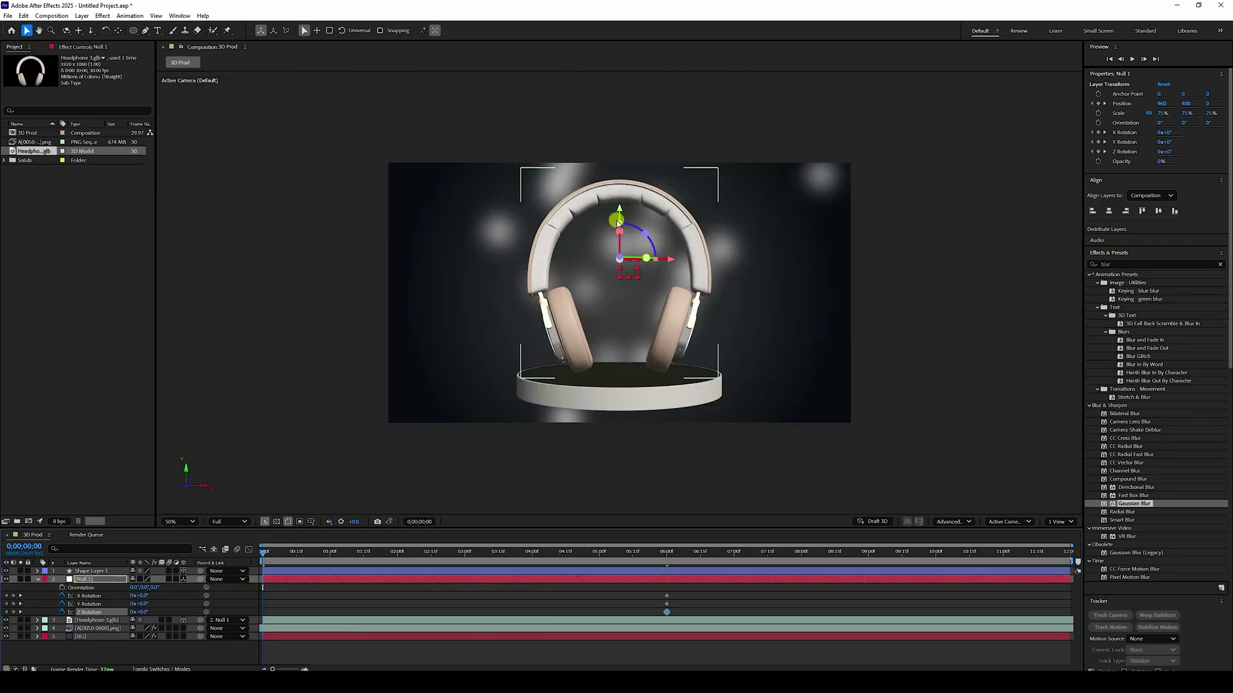
{"action": "left_click_drag", "start_coordinate": [620, 204], "coordinate": [626, 40]}
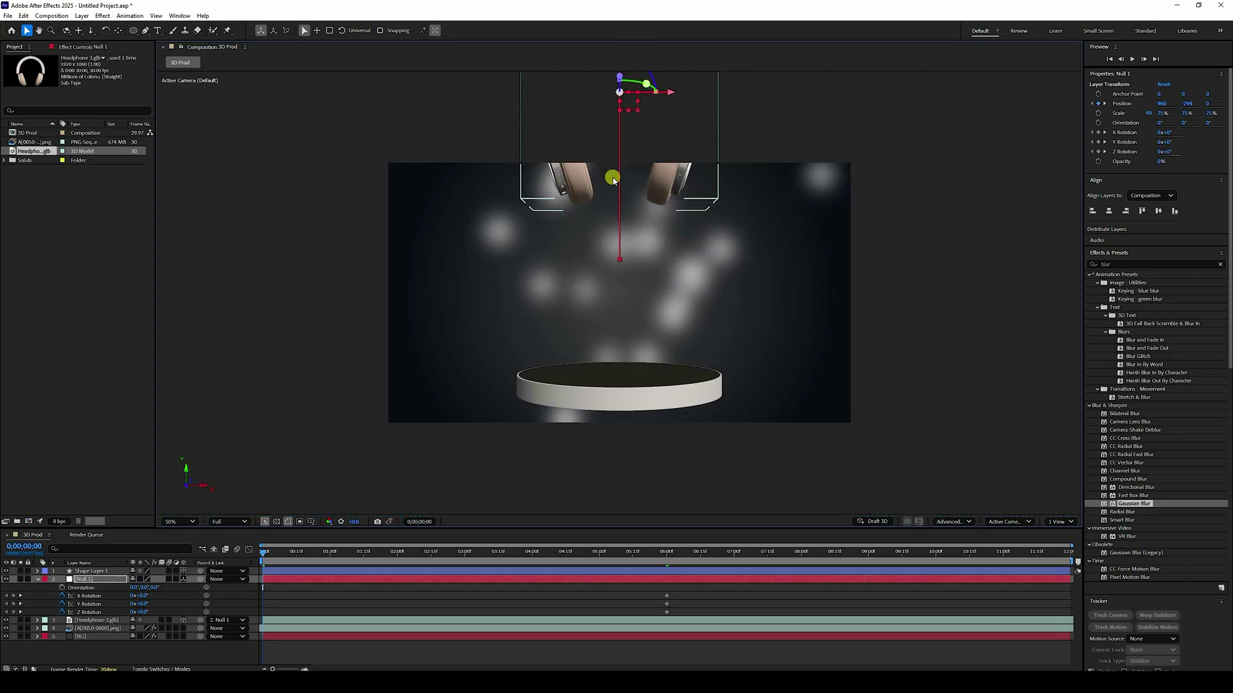
{"action": "scroll", "coordinate": [613, 181], "scroll_direction": "down", "scroll_amount": 4}
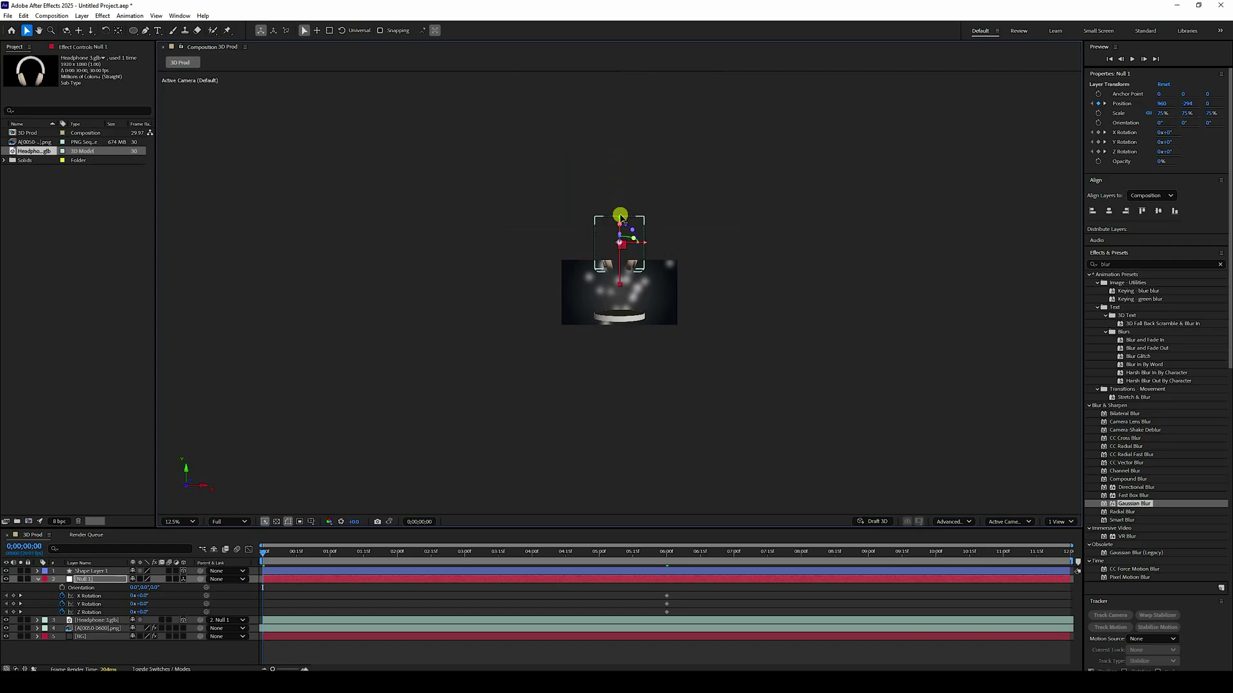
{"action": "left_click_drag", "start_coordinate": [622, 217], "coordinate": [618, 199]}
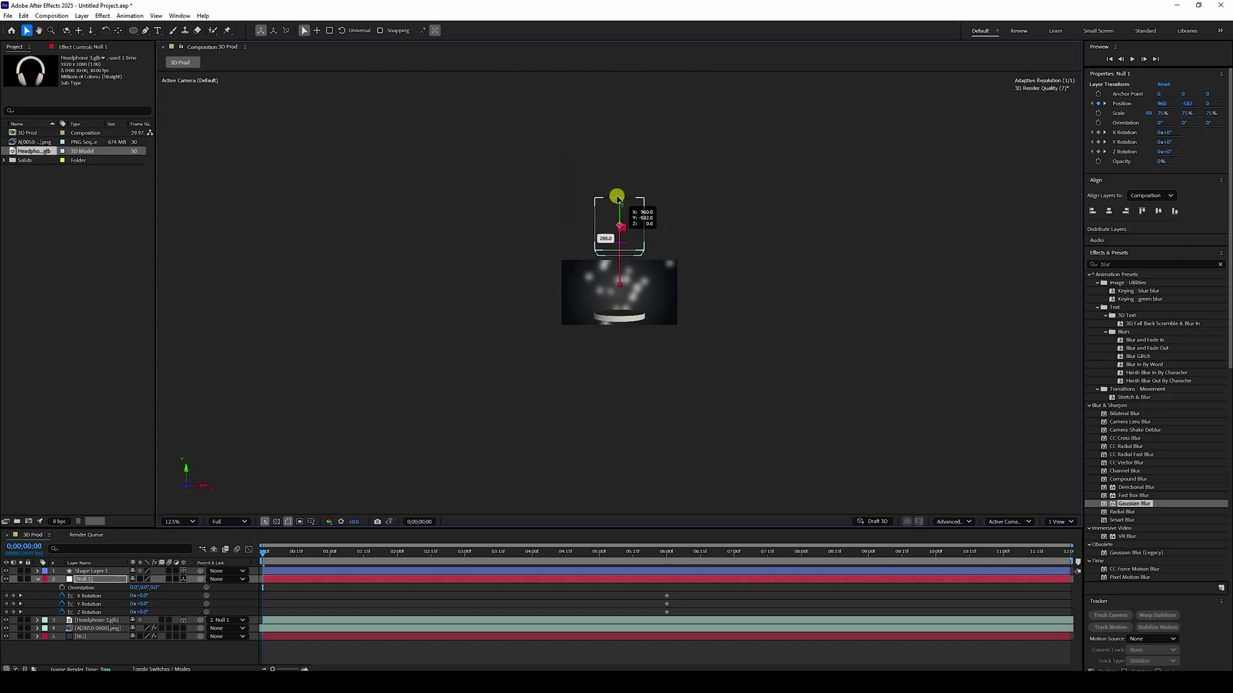
{"action": "scroll", "coordinate": [642, 237], "scroll_direction": "up", "scroll_amount": 6}
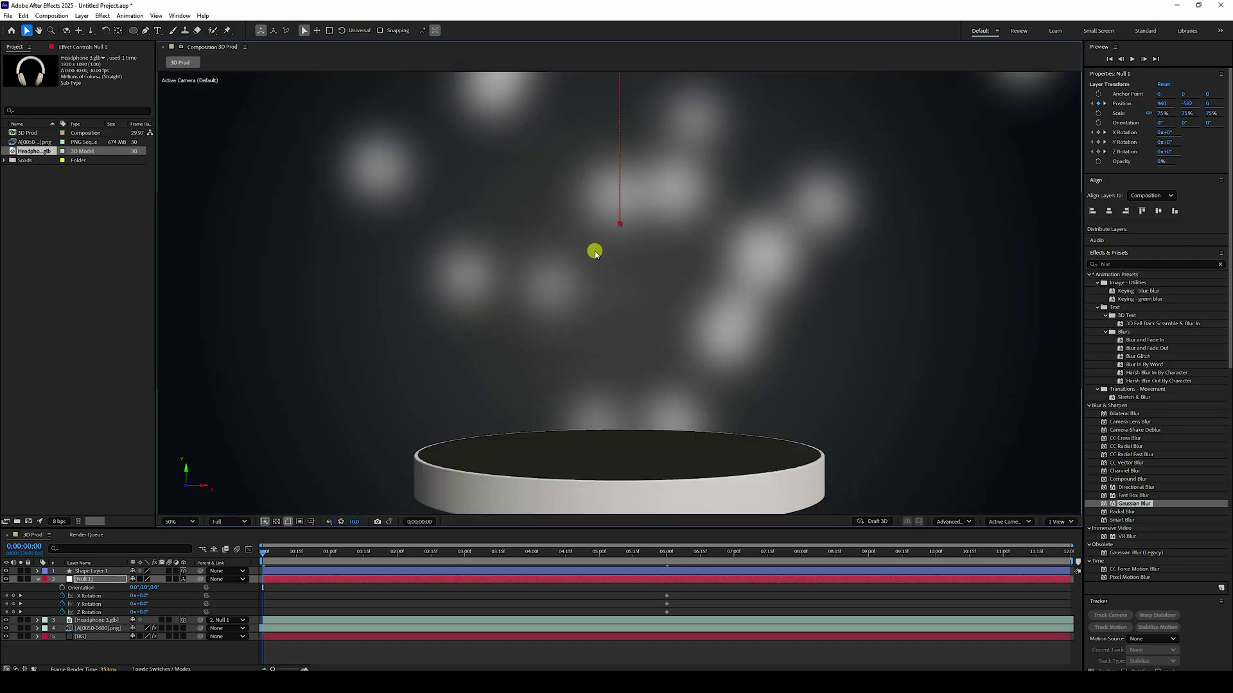
{"action": "scroll", "coordinate": [594, 252], "scroll_direction": "down", "scroll_amount": 2}
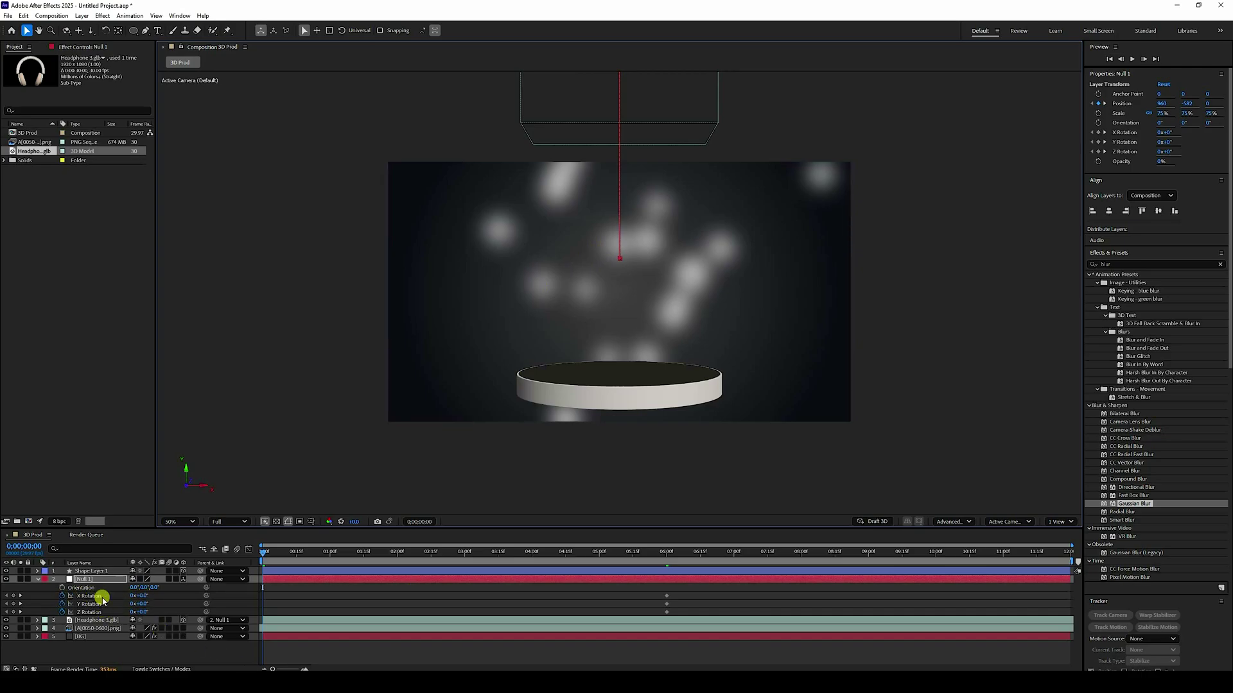
At 0 seconds, set Null 1's X Rotation to 20°, Y Rotation to one full revolution and Z Rotation to -20°
{"action": "left_click", "coordinate": [143, 597]}
{"action": "type", "text": "20"}
{"action": "key", "text": "Return"}
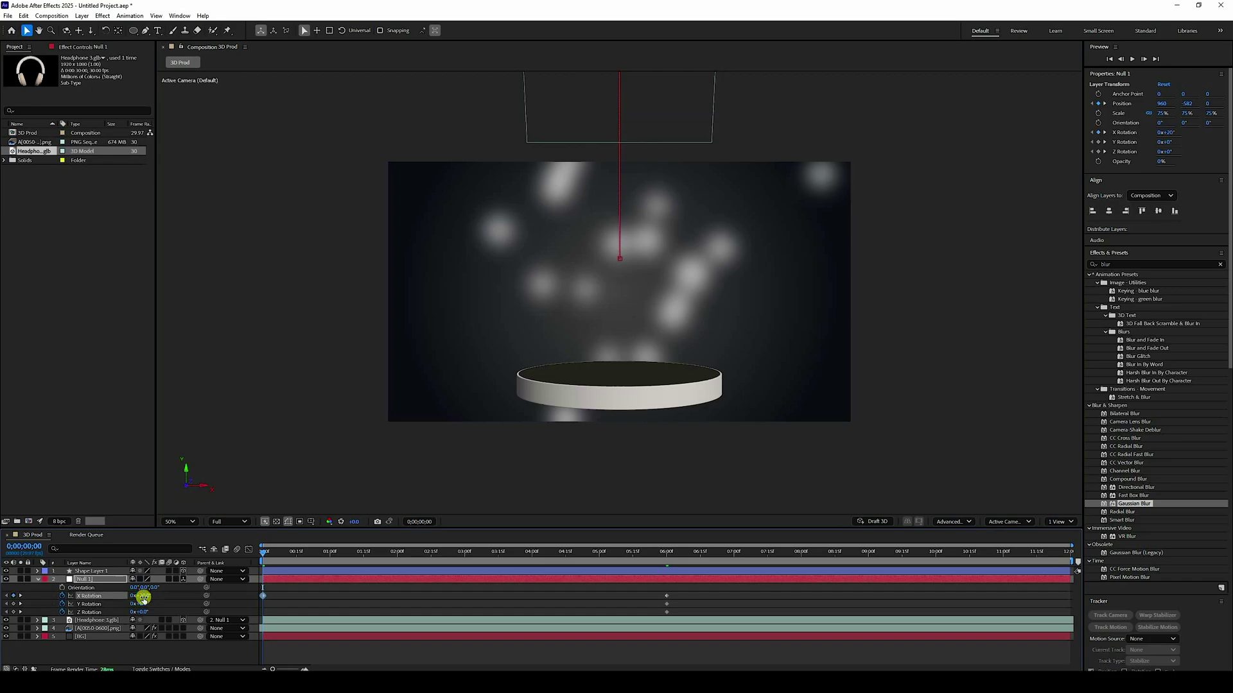
{"action": "left_click", "coordinate": [114, 609]}
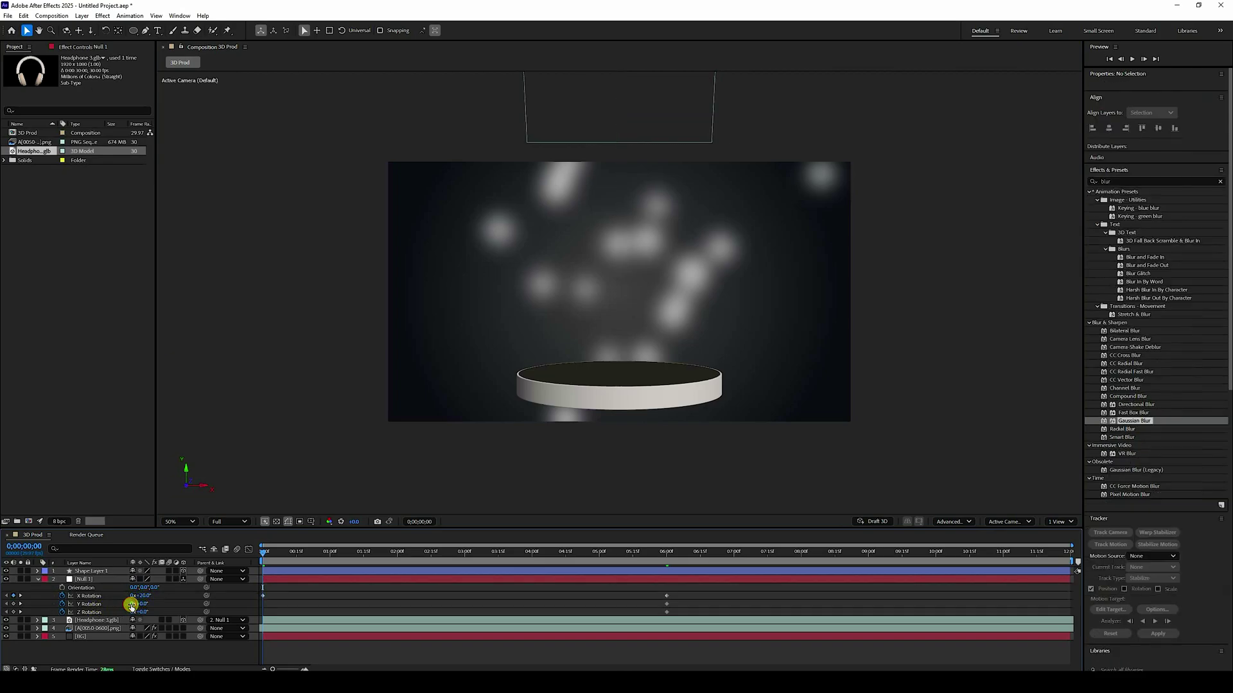
{"action": "type", "text": "1"}
{"action": "key", "text": "Return"}
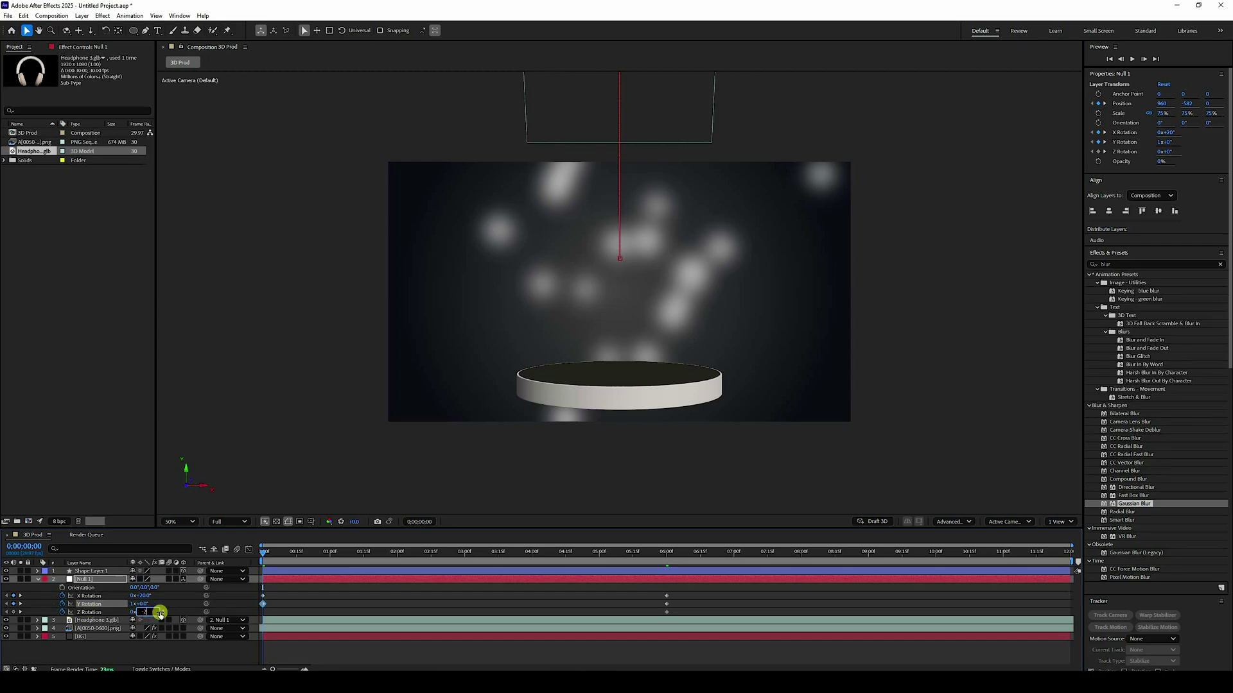
{"action": "key", "text": "Return"}
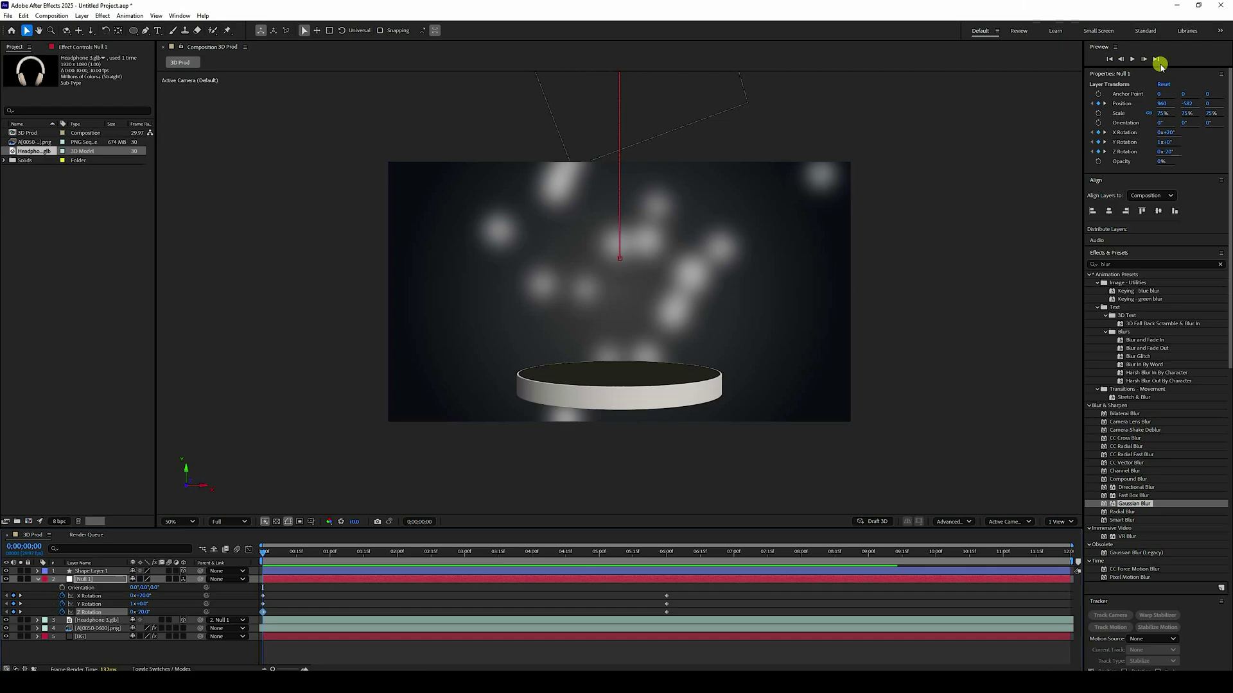
Preview the headphone's descent with the composition view fitted to the viewer
{"action": "left_click", "coordinate": [1131, 59]}
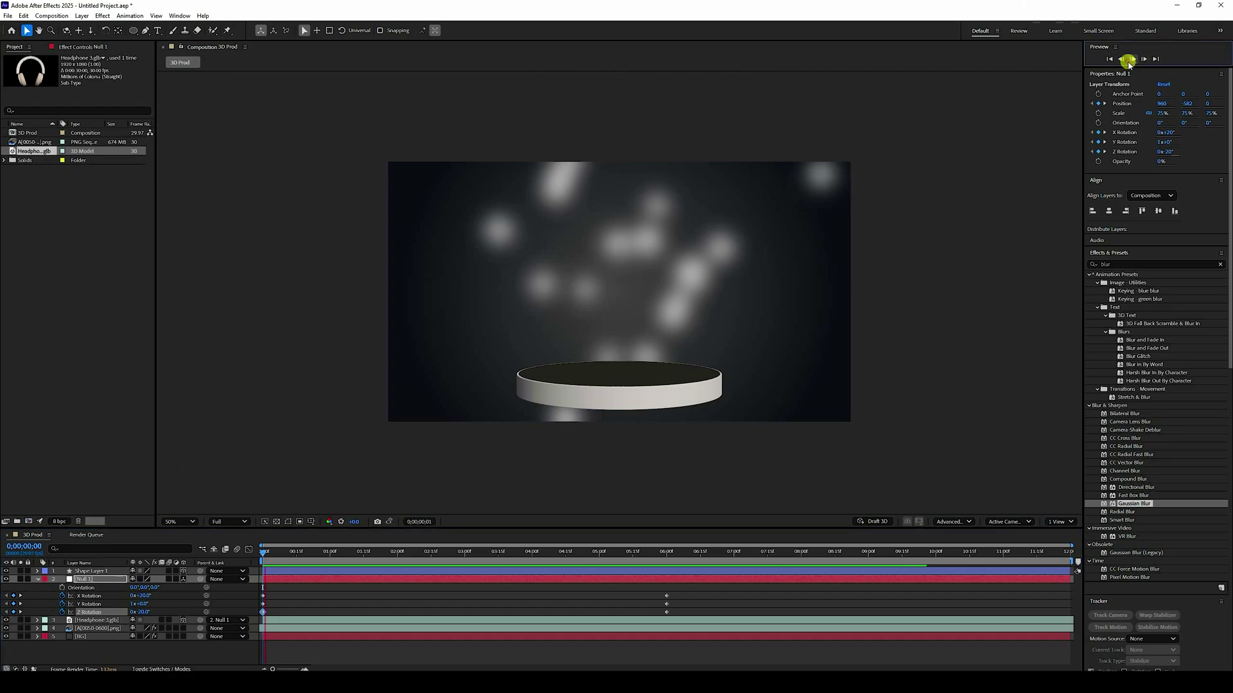
{"action": "left_click", "coordinate": [191, 522]}
{"action": "left_click", "coordinate": [199, 342]}
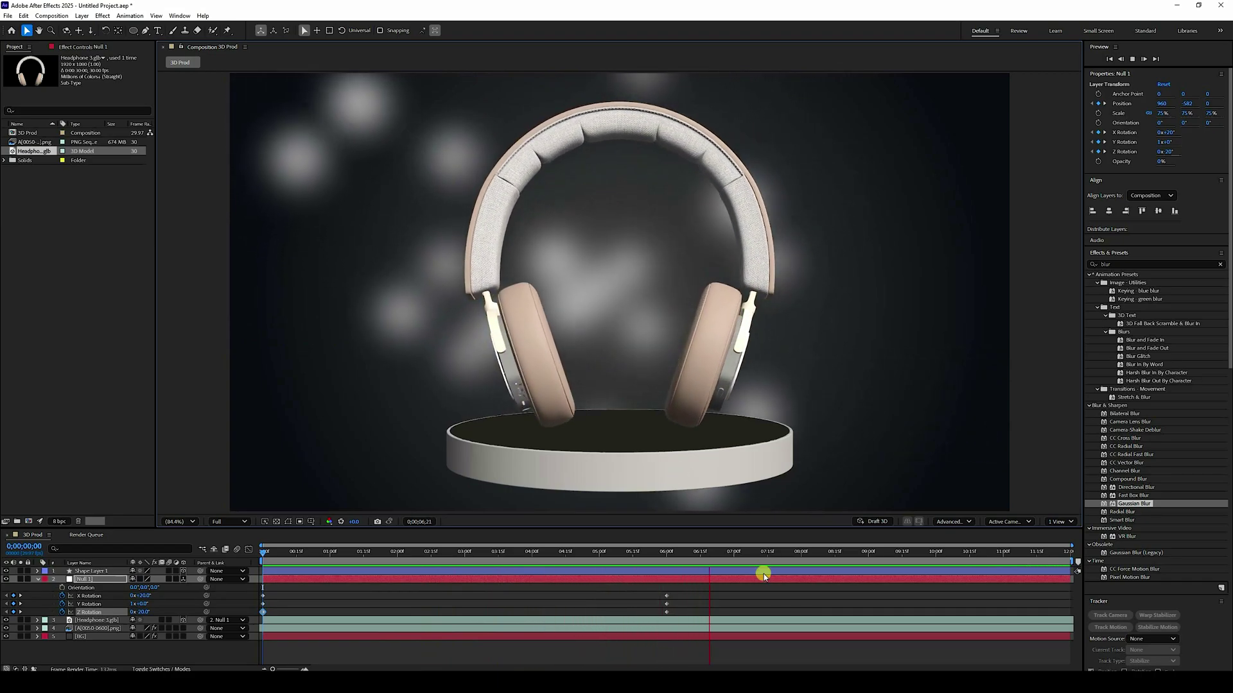
{"action": "key", "text": "space"}
Apply Easy Ease to all Position and Rotation keyframes of Null 1 and preview the animation from the start
{"action": "left_click", "coordinate": [82, 580]}
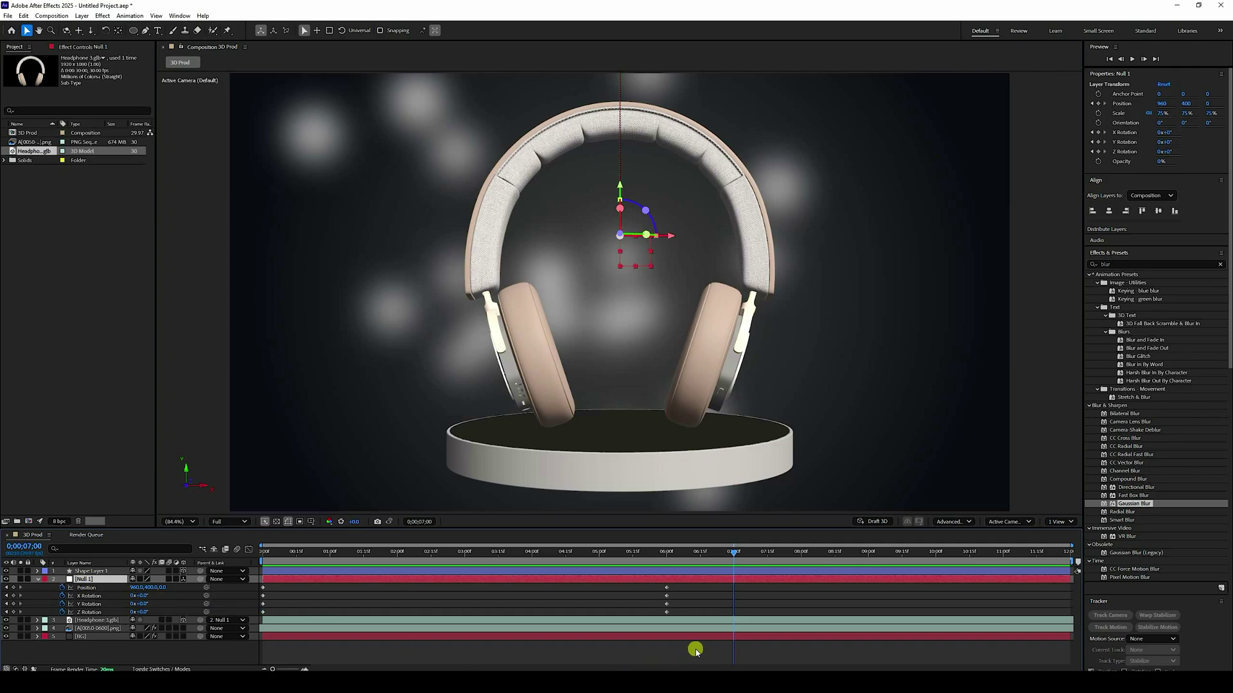
{"action": "left_click_drag", "start_coordinate": [695, 649], "coordinate": [257, 560]}
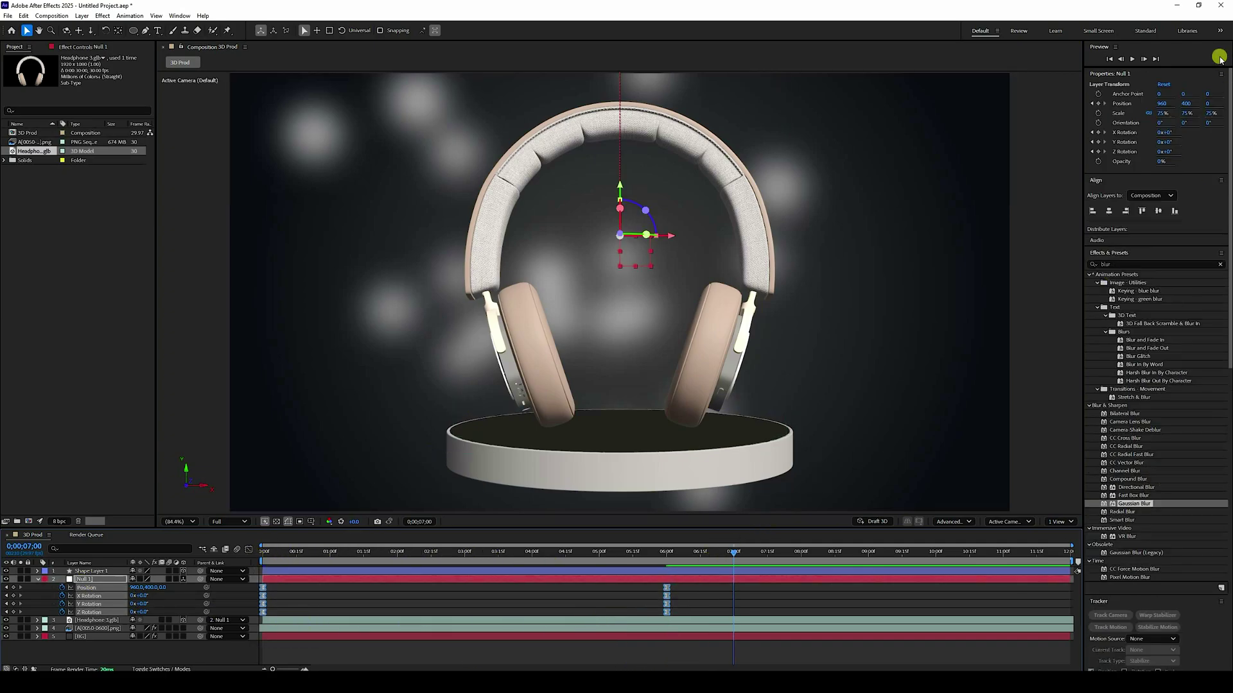
{"action": "left_click", "coordinate": [1110, 59]}
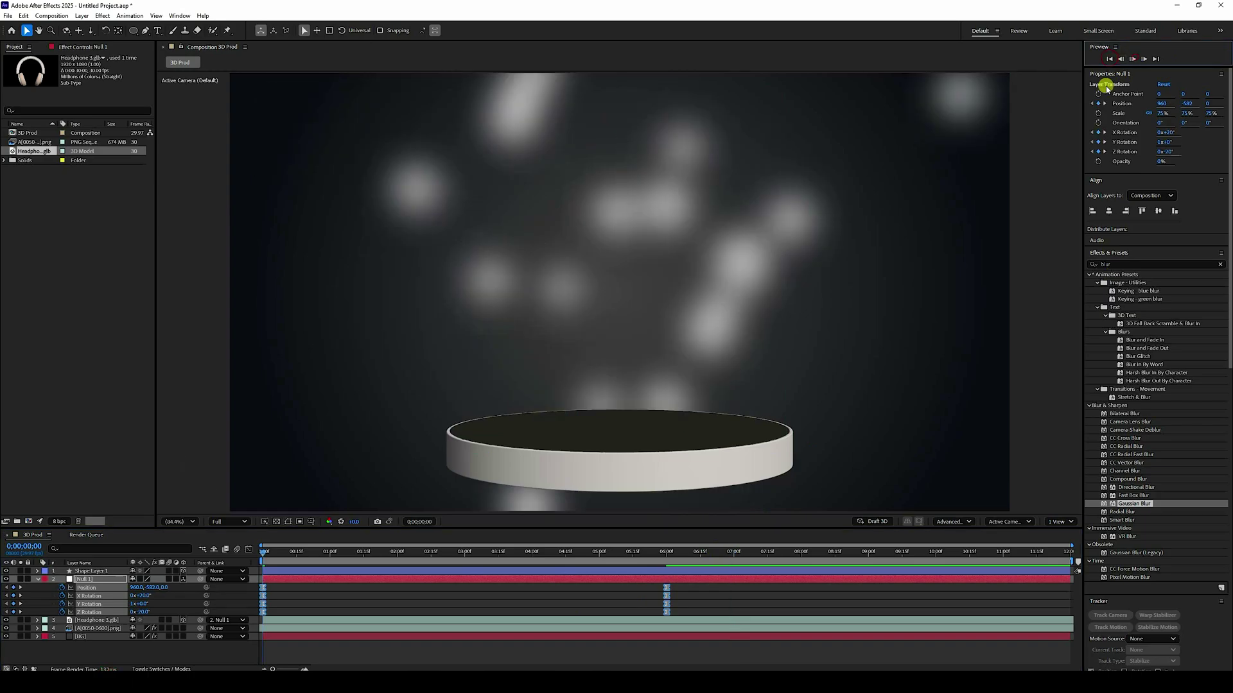
{"action": "key", "text": "space"}
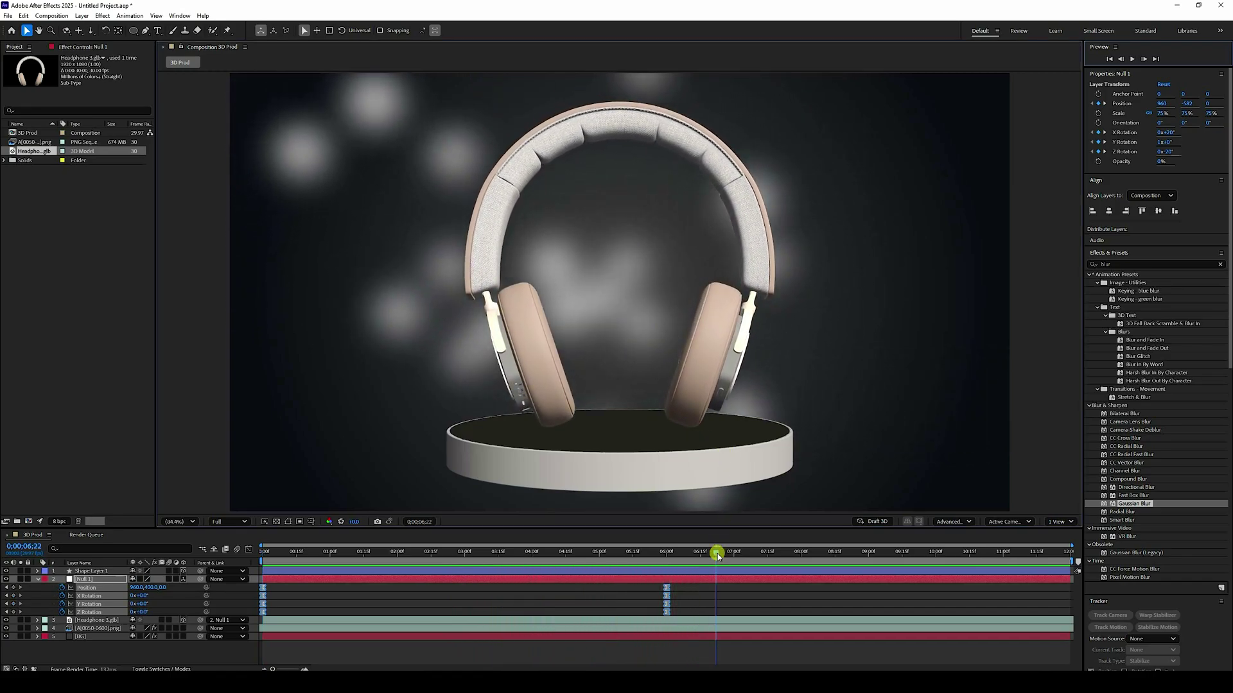
At 10 seconds, set Null 1's Y Rotation to -1 revolution and preview the animation from the start
{"action": "left_click_drag", "start_coordinate": [717, 554], "coordinate": [936, 570]}
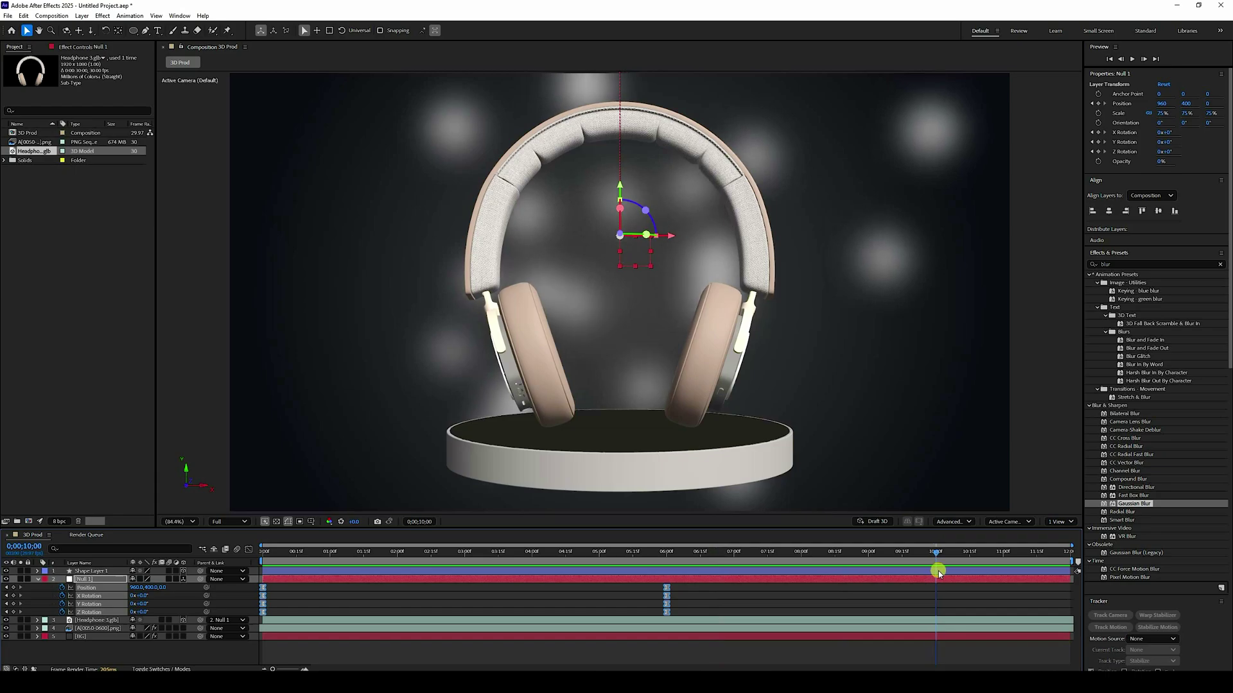
{"action": "left_click", "coordinate": [662, 645]}
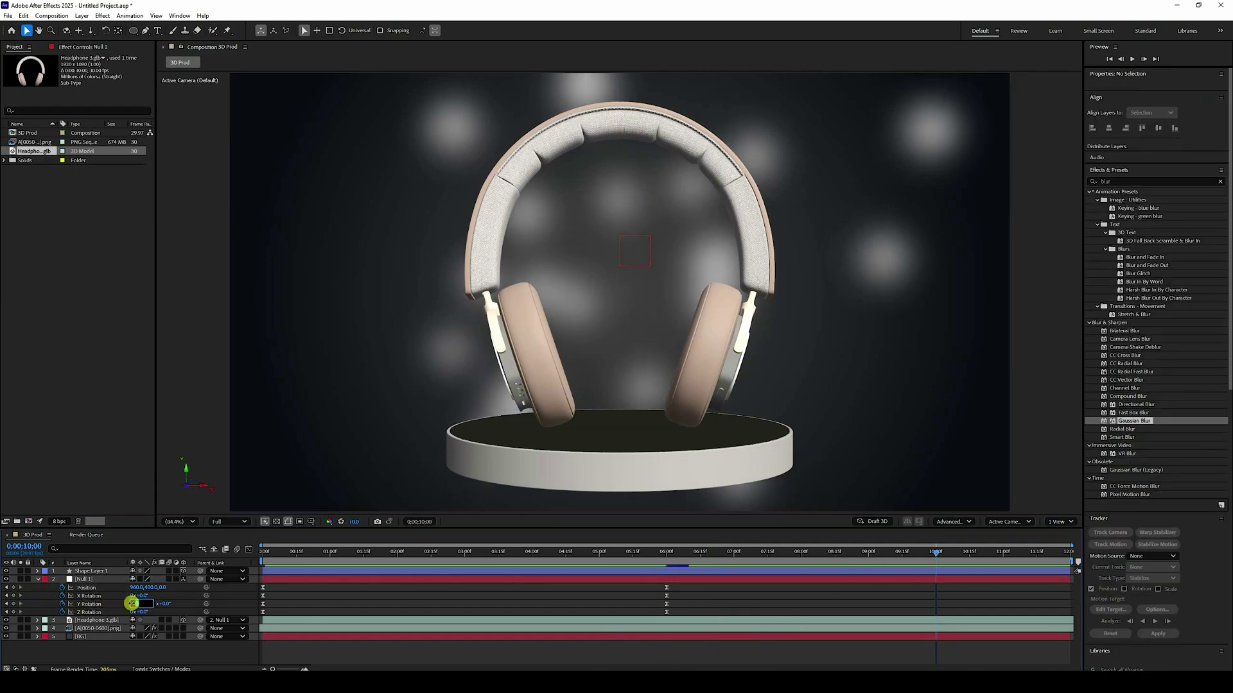
{"action": "type", "text": "1"}
{"action": "key", "text": "Return"}
{"action": "key", "text": "Home"}
{"action": "key", "text": "space"}
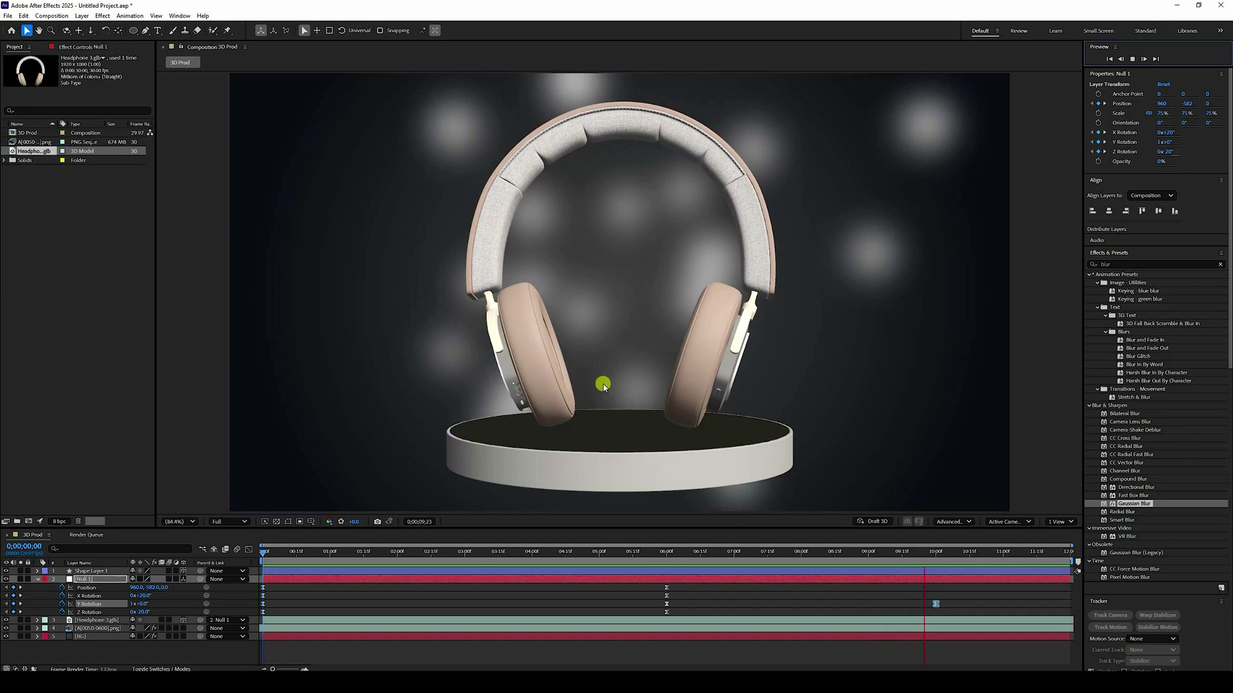
{"action": "left_click", "coordinate": [961, 635]}
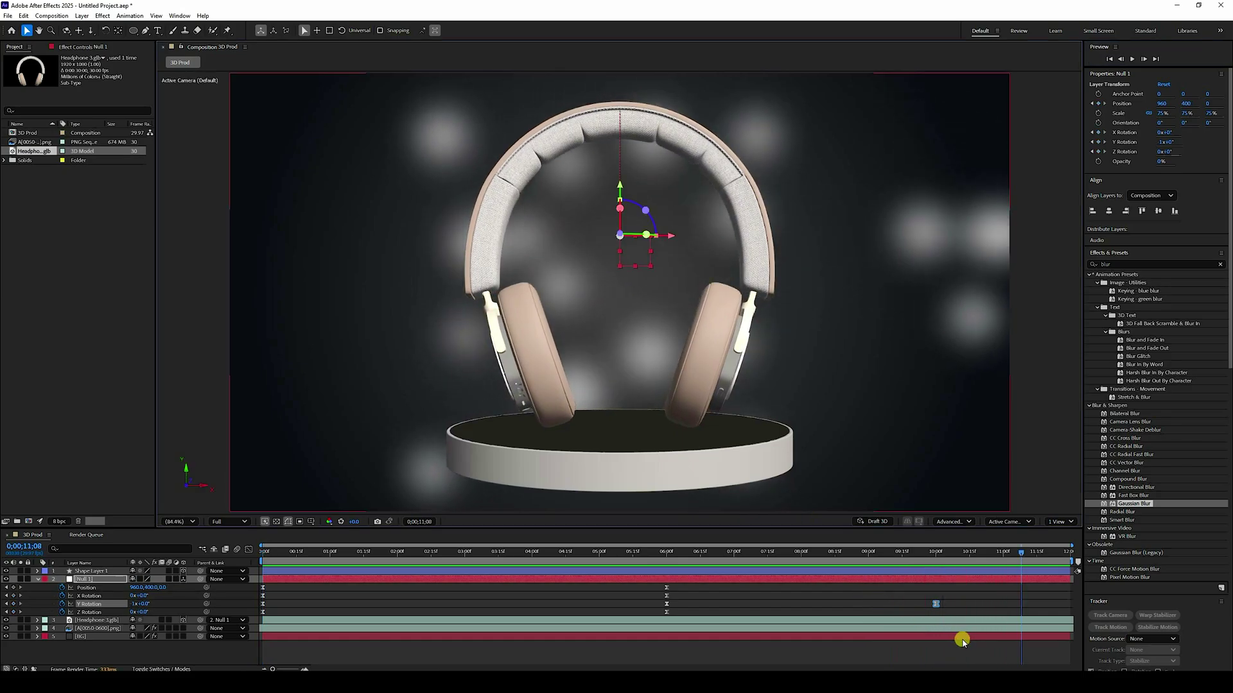
In the Graph Editor, lengthen the incoming ease handle of the 10-second Y Rotation keyframe back to just before 8 seconds
{"action": "left_click", "coordinate": [936, 605]}
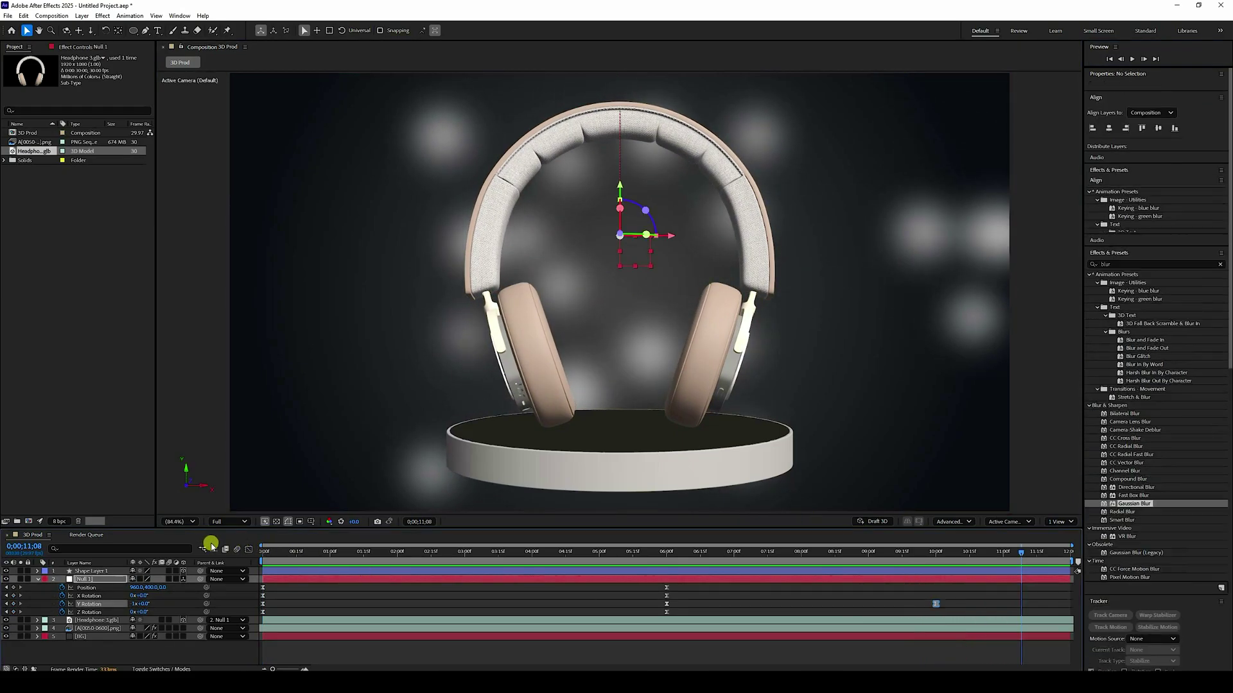
{"action": "left_click", "coordinate": [248, 550]}
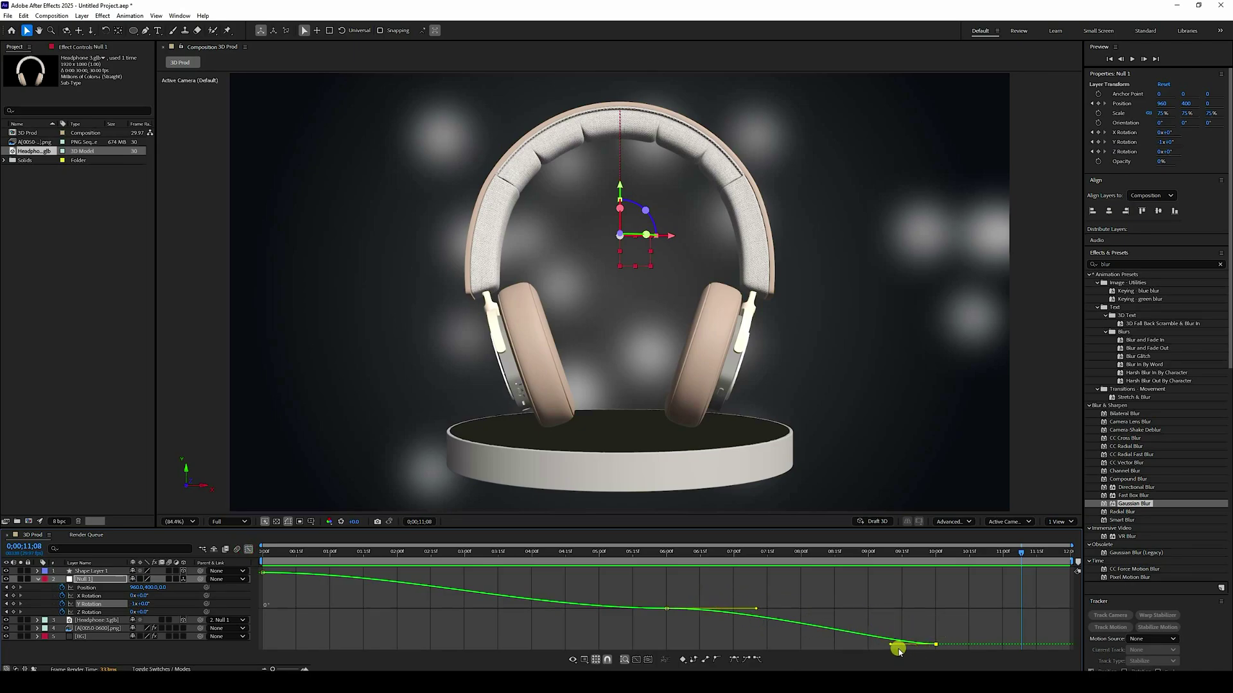
{"action": "left_click_drag", "start_coordinate": [892, 644], "coordinate": [813, 645]}
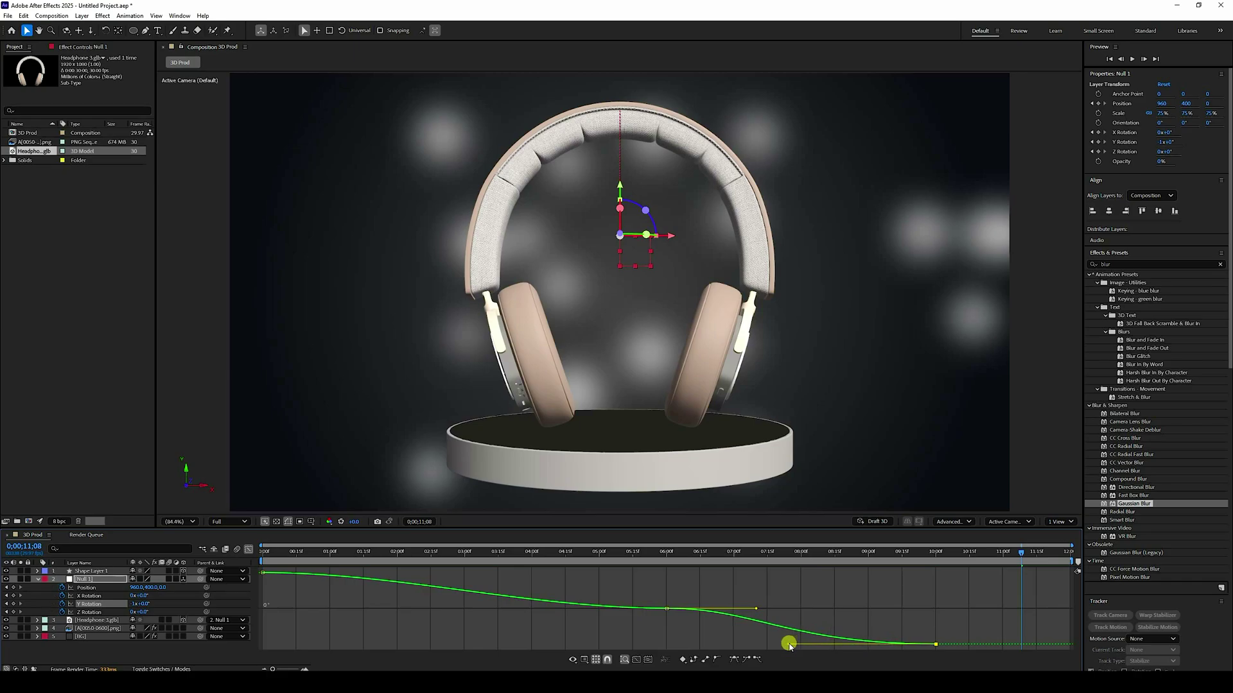
Enlarge the timeline area and lengthen the incoming ease handle of the 6-second X Rotation keyframe back to about 2 seconds
{"action": "left_click", "coordinate": [90, 596]}
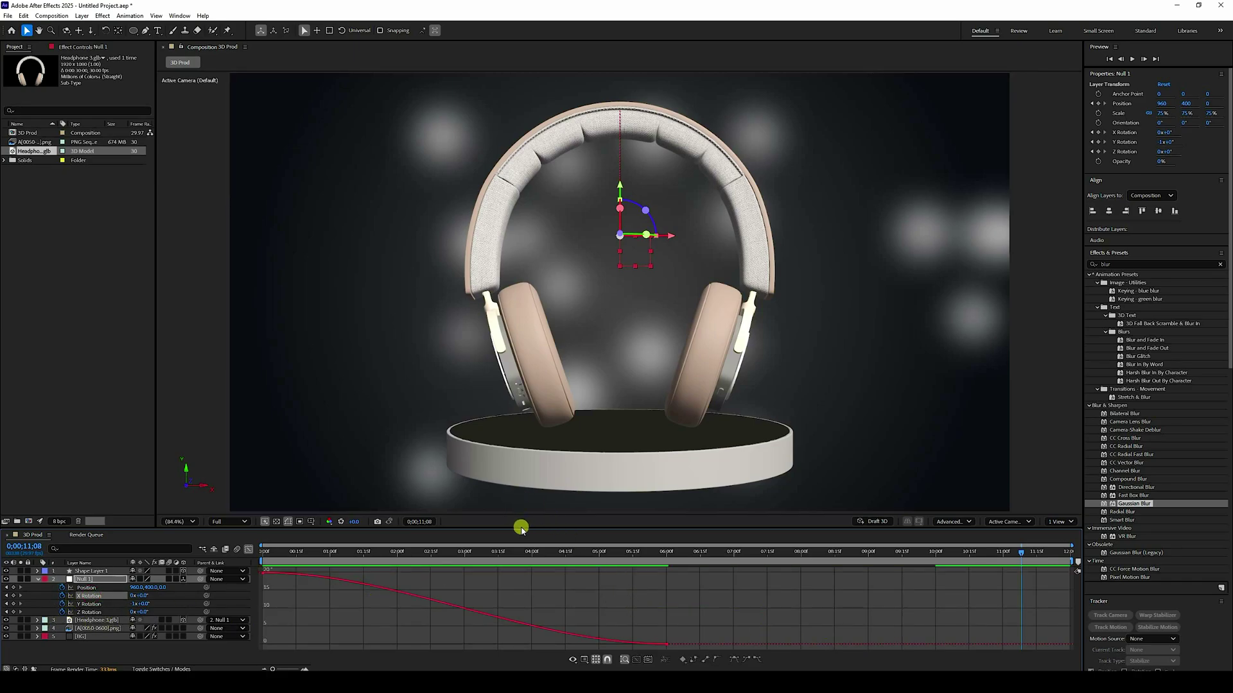
{"action": "left_click_drag", "start_coordinate": [519, 528], "coordinate": [523, 477]}
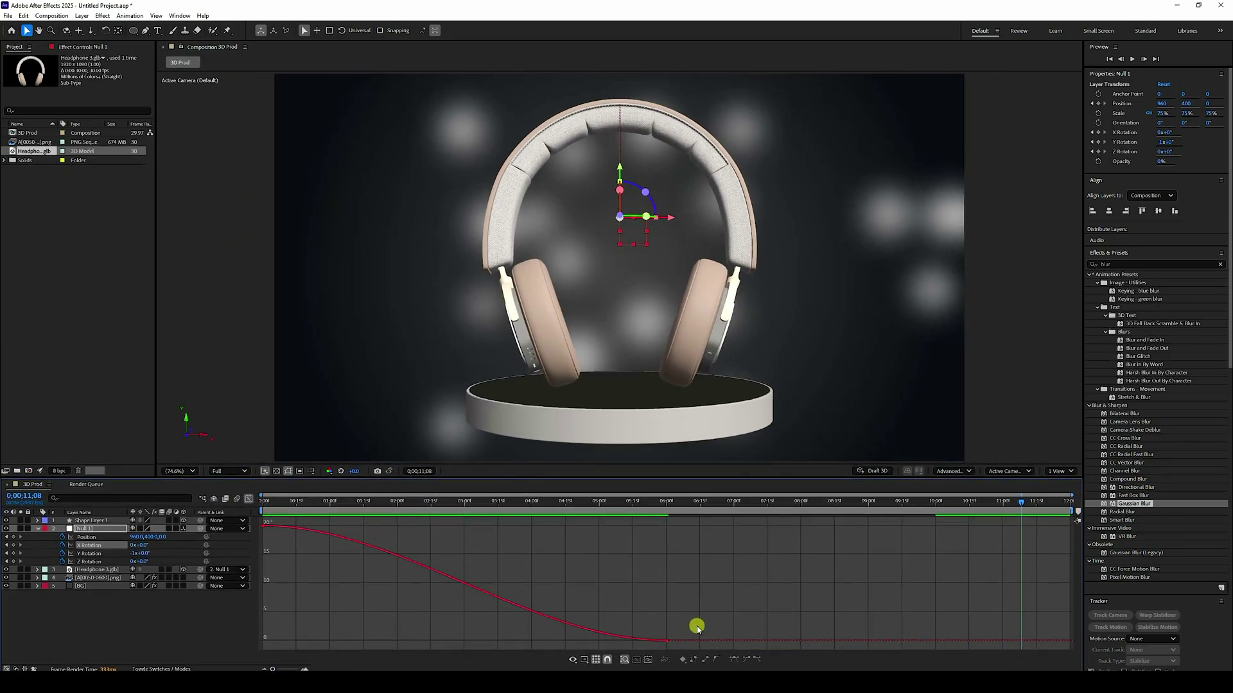
{"action": "left_click_drag", "start_coordinate": [697, 613], "coordinate": [644, 645]}
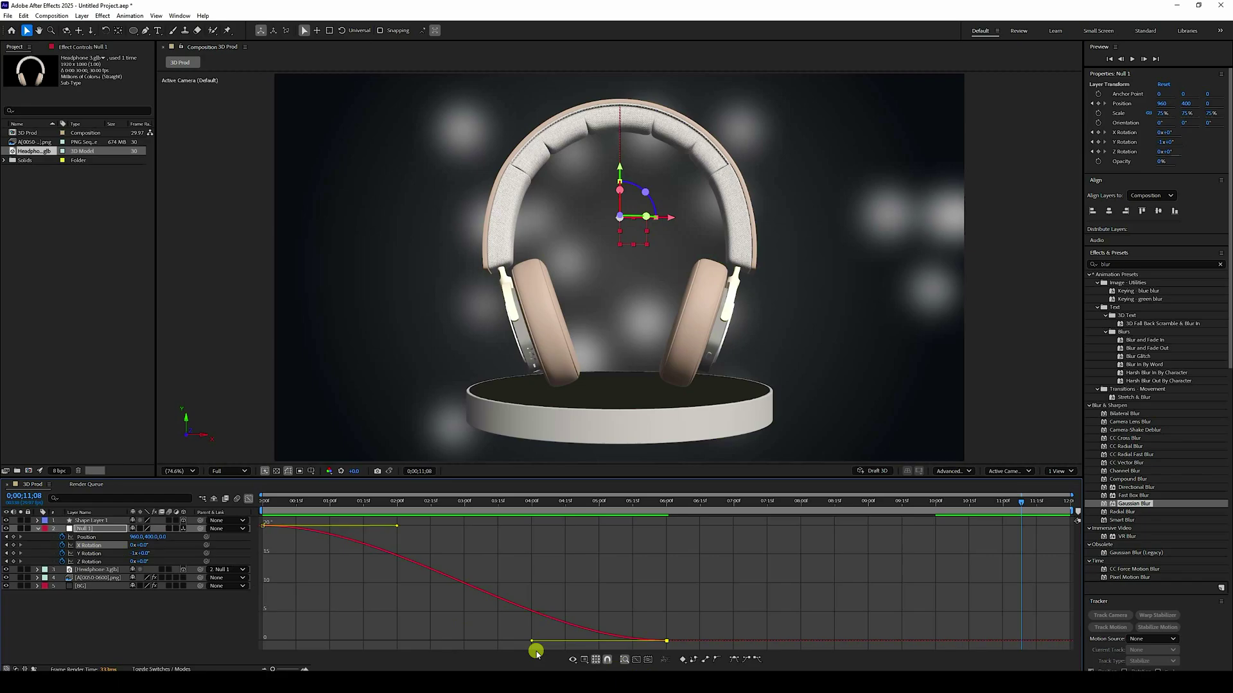
{"action": "left_click_drag", "start_coordinate": [522, 640], "coordinate": [458, 639]}
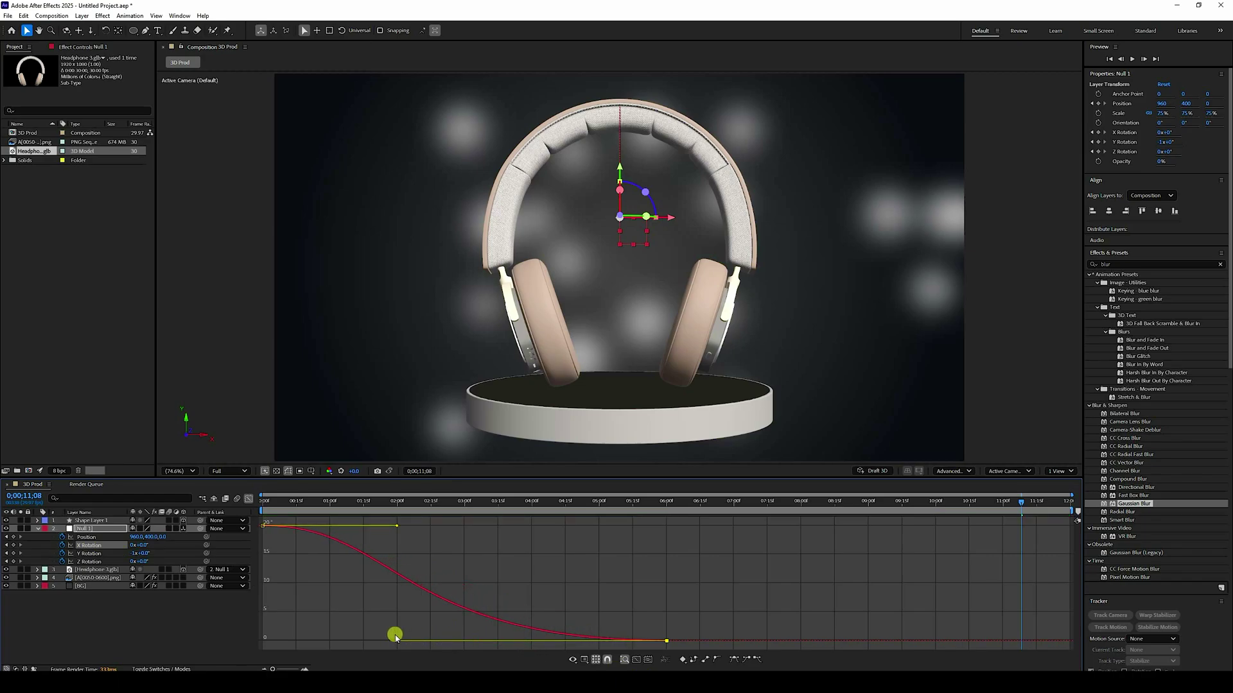
Lengthen the incoming ease handle of Null 1's 6-second Y Rotation keyframe back to about 2 seconds
{"action": "left_click", "coordinate": [87, 554]}
{"action": "left_click_drag", "start_coordinate": [696, 559], "coordinate": [620, 618]}
{"action": "left_click_drag", "start_coordinate": [530, 584], "coordinate": [395, 582]}
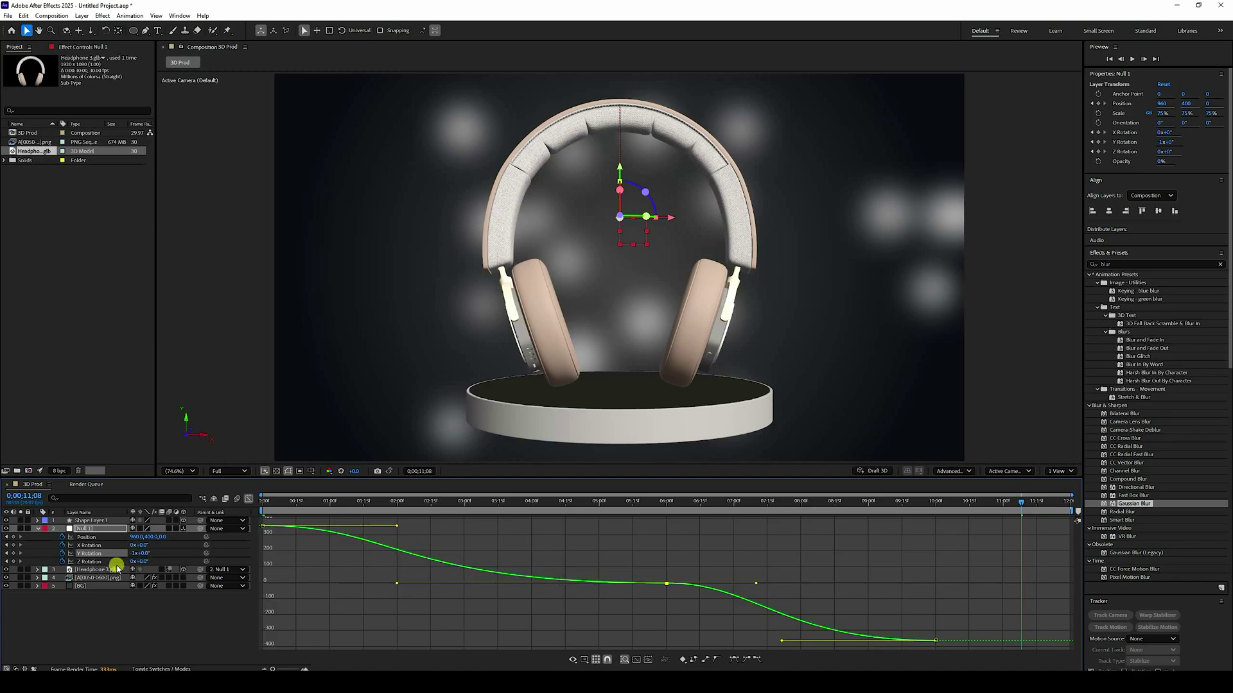
Lengthen the incoming ease handle of Null 1's 6-second Z Rotation keyframe back to about 1.5 seconds and preview from the start
{"action": "left_click", "coordinate": [90, 562]}
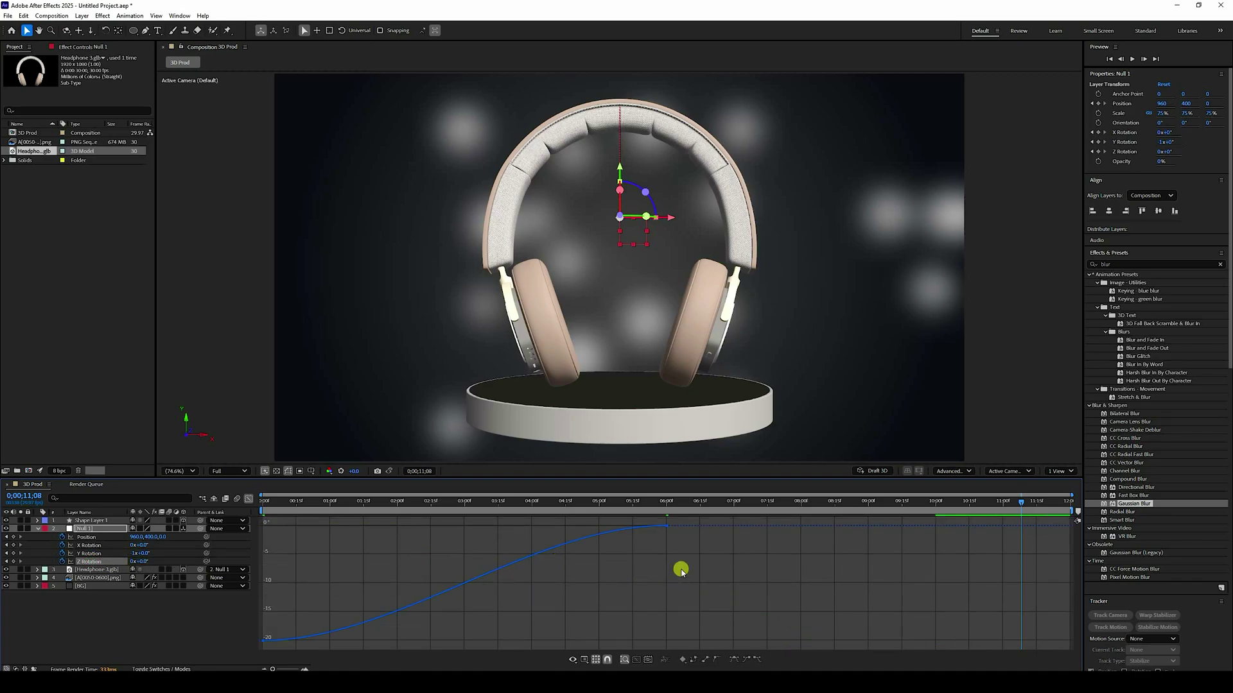
{"action": "left_click_drag", "start_coordinate": [682, 571], "coordinate": [607, 553]}
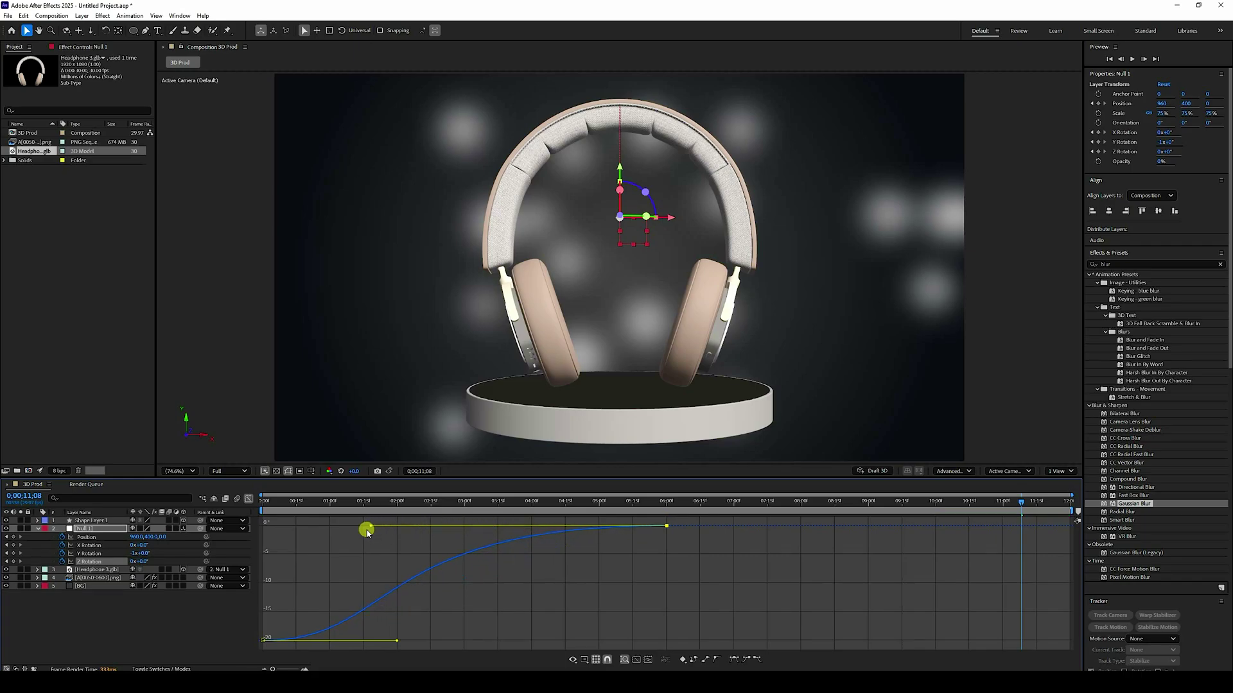
{"action": "left_click", "coordinate": [240, 500]}
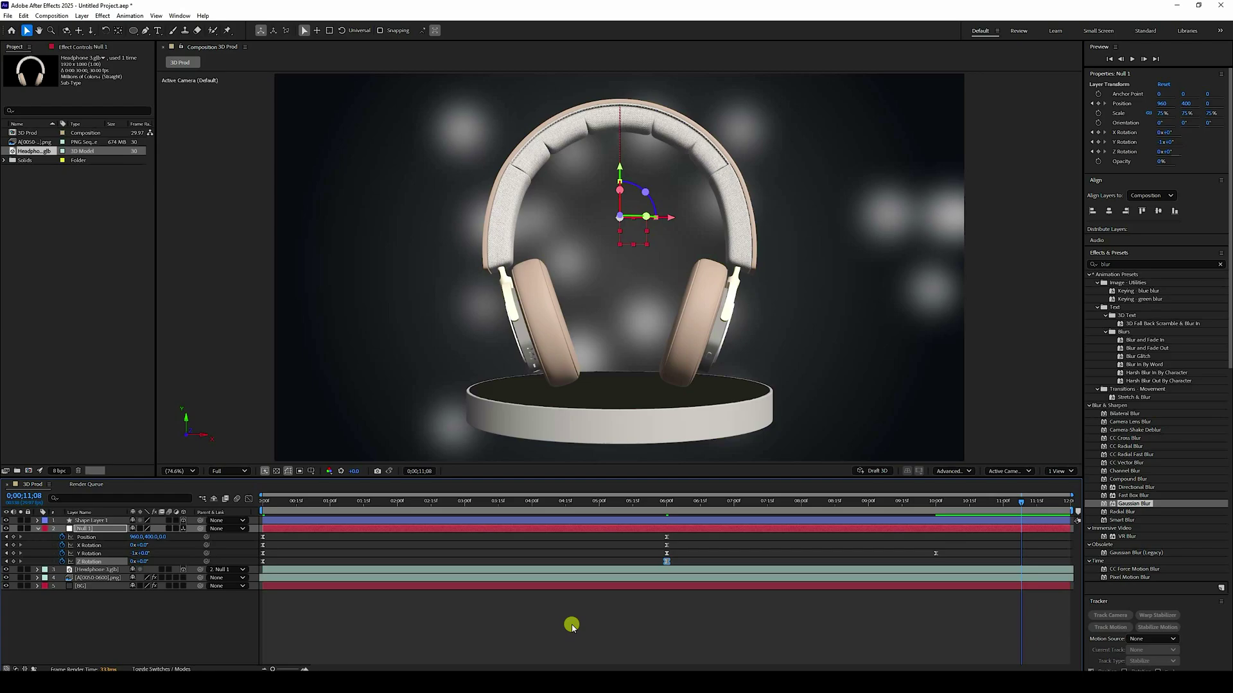
{"action": "left_click", "coordinate": [1117, 58]}
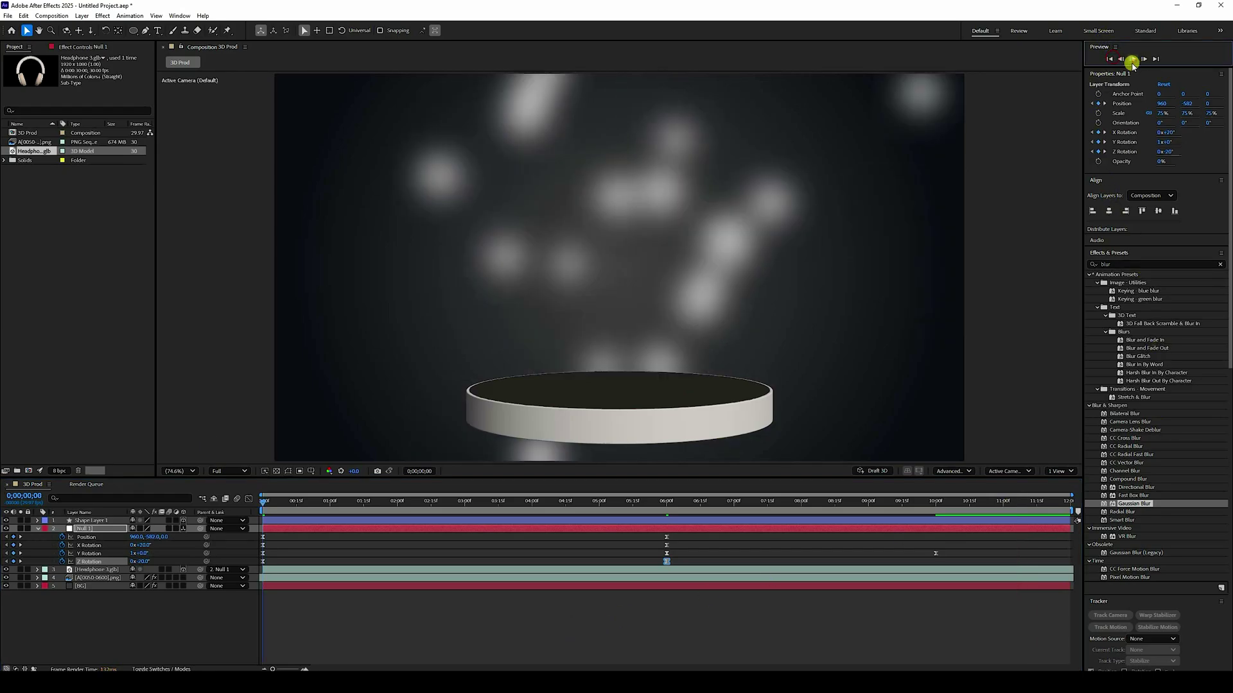
{"action": "left_click", "coordinate": [1131, 59]}
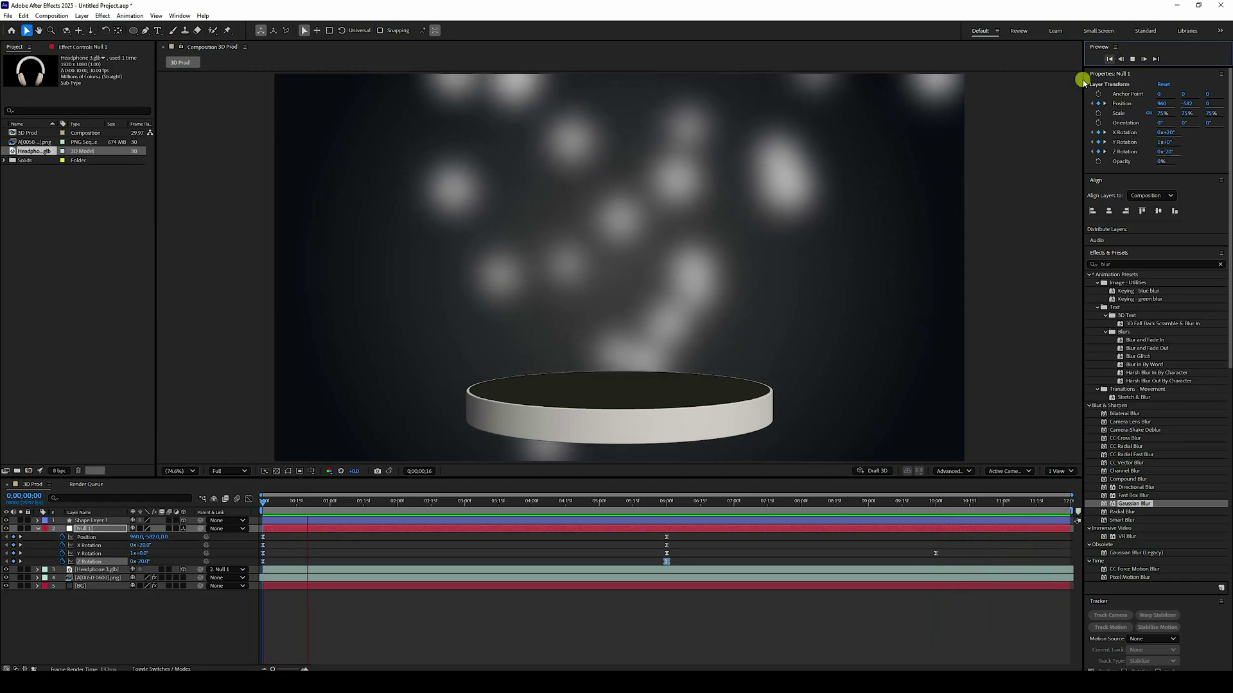
Add an Environment light with shadow casting to the composition and collapse Null 1's properties
{"action": "right_click", "coordinate": [92, 613]}
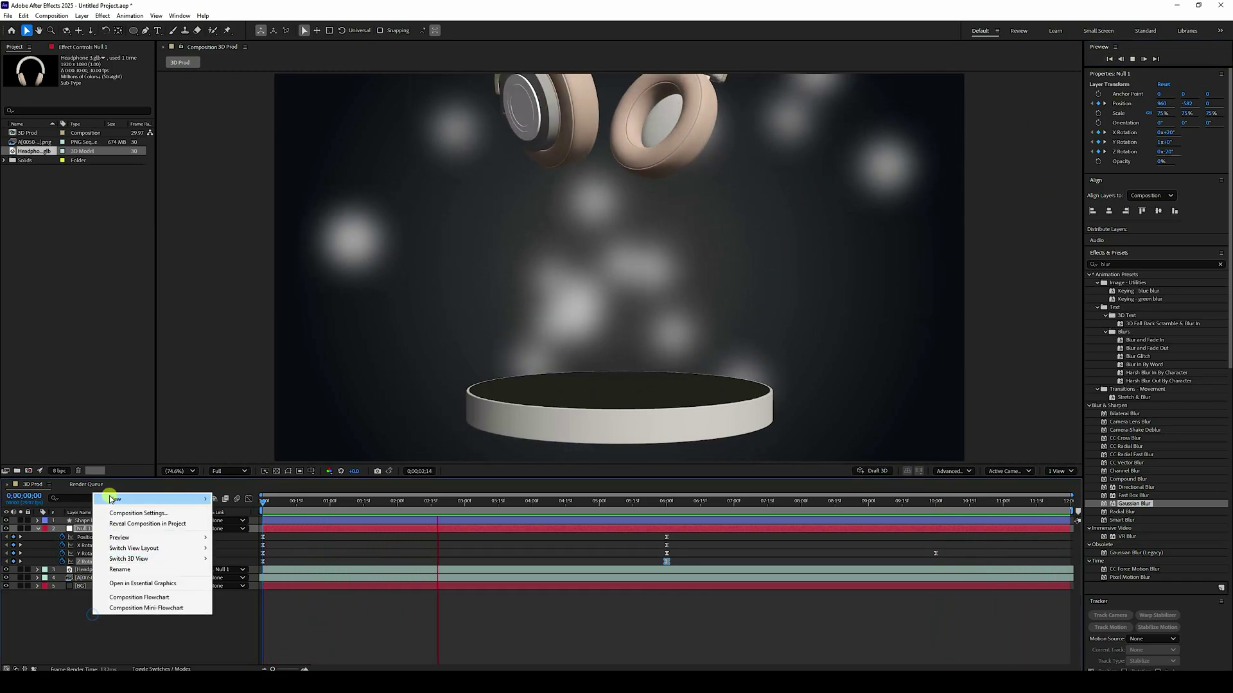
{"action": "mouse_move", "coordinate": [112, 500]}
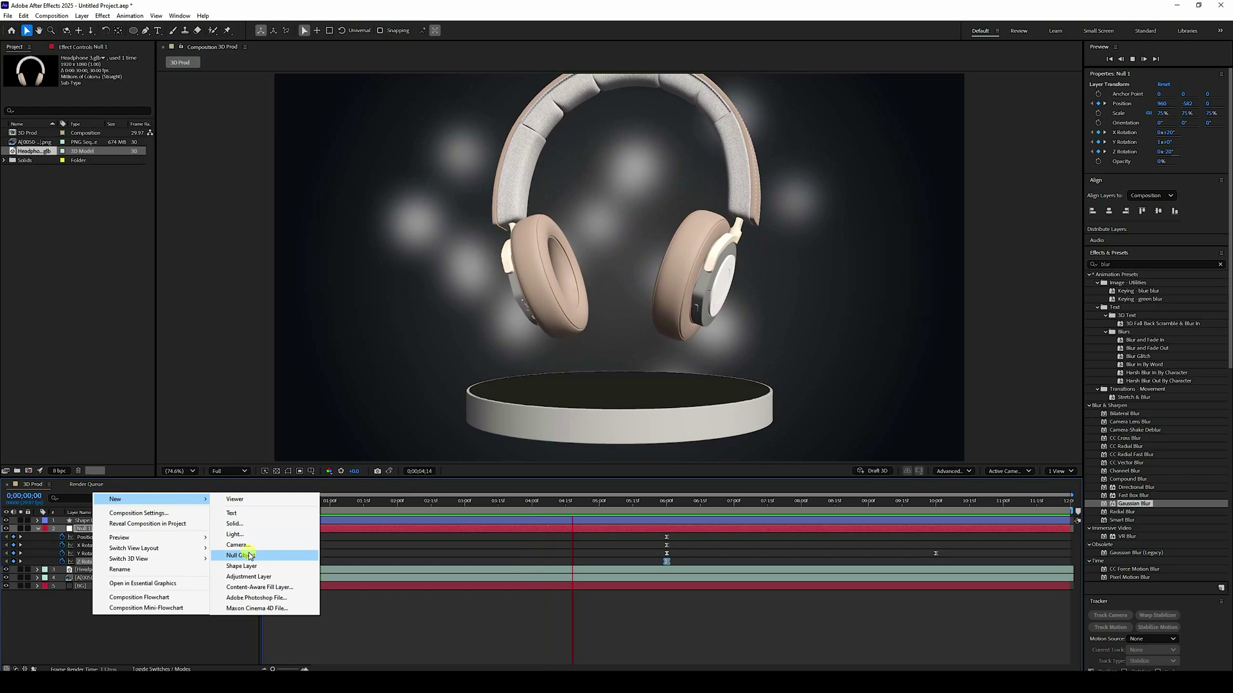
{"action": "left_click", "coordinate": [234, 534]}
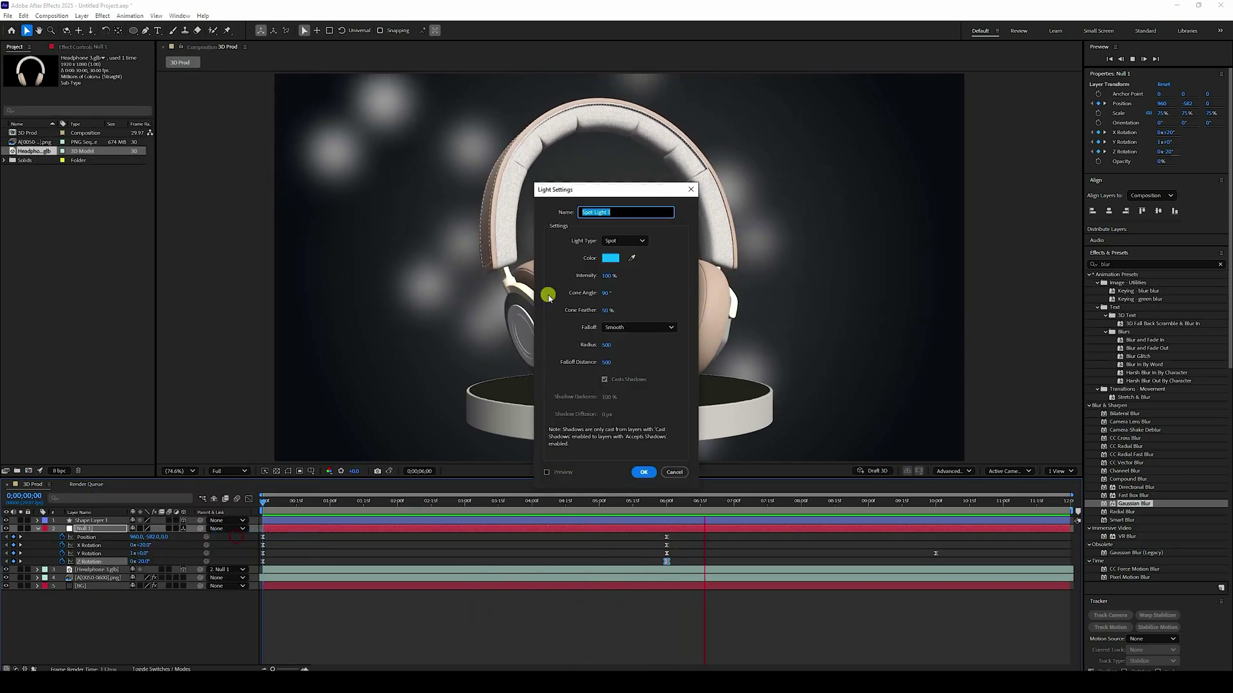
{"action": "left_click", "coordinate": [613, 242]}
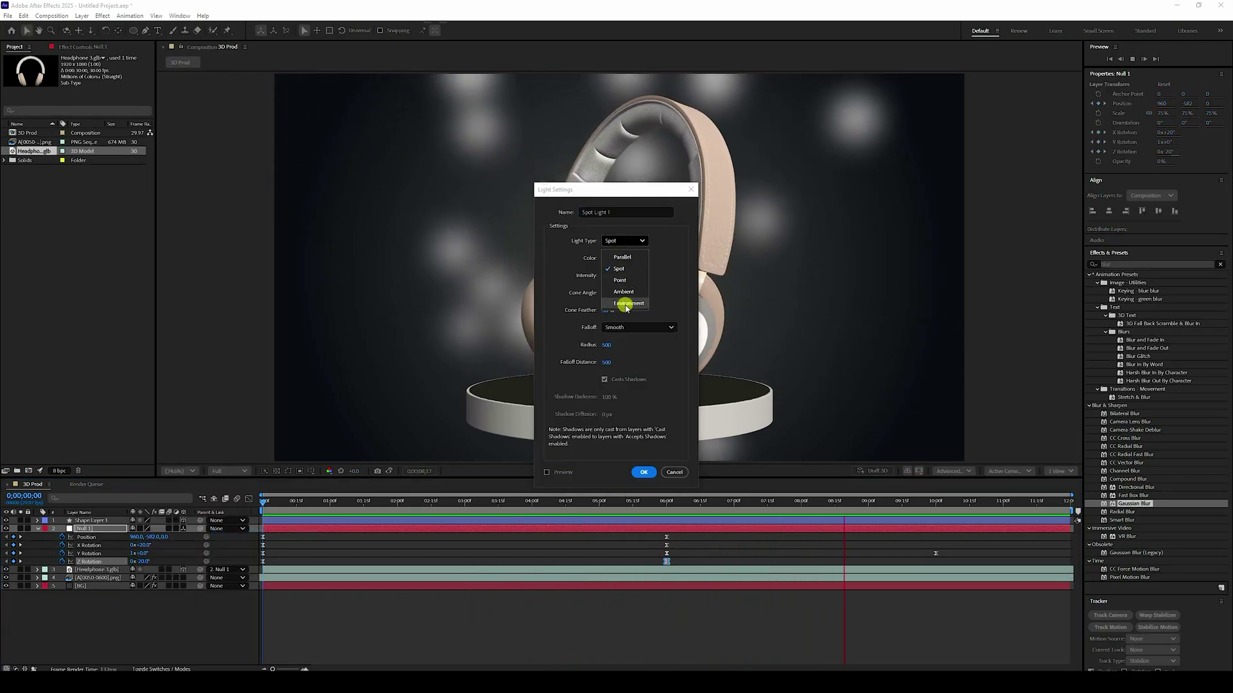
{"action": "left_click", "coordinate": [626, 305]}
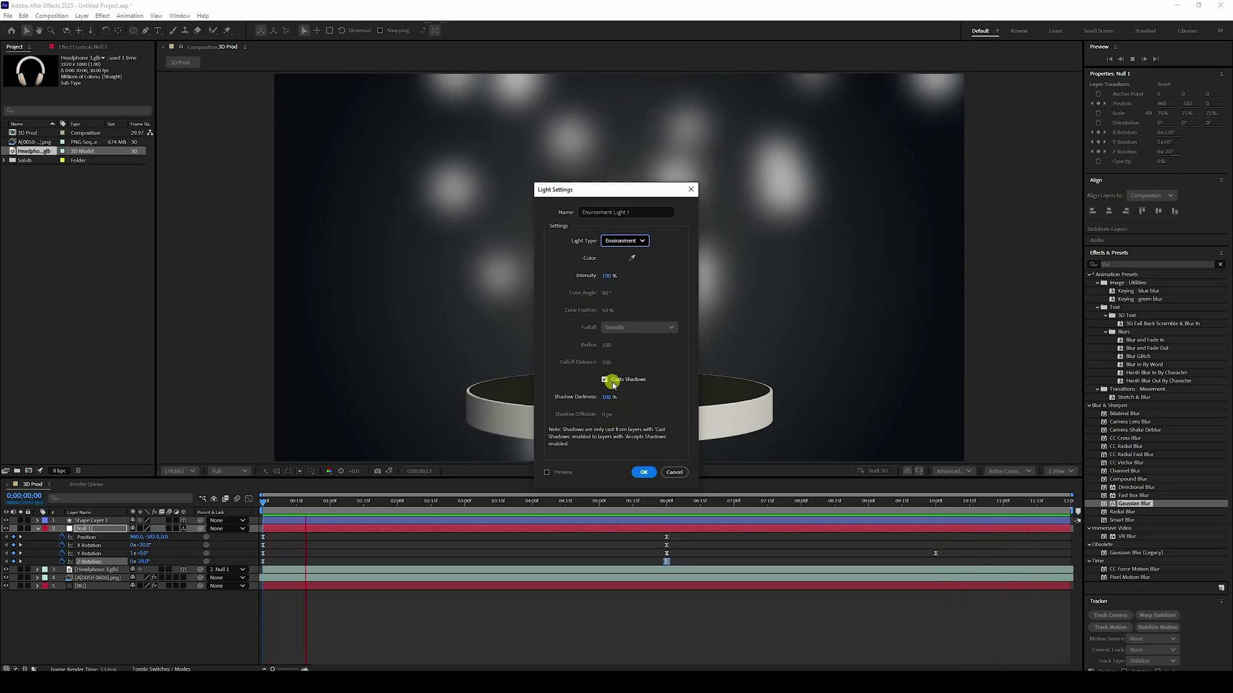
{"action": "left_click", "coordinate": [643, 471]}
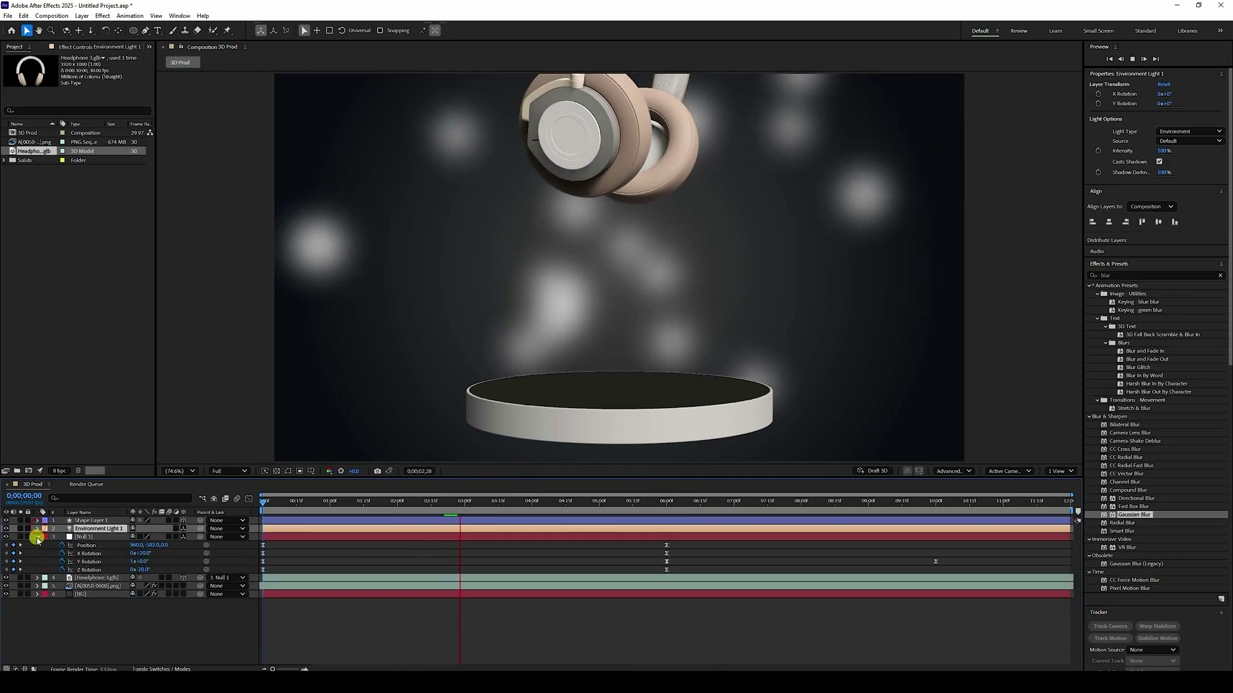
{"action": "left_click", "coordinate": [37, 538]}
{"action": "left_click", "coordinate": [491, 501]}
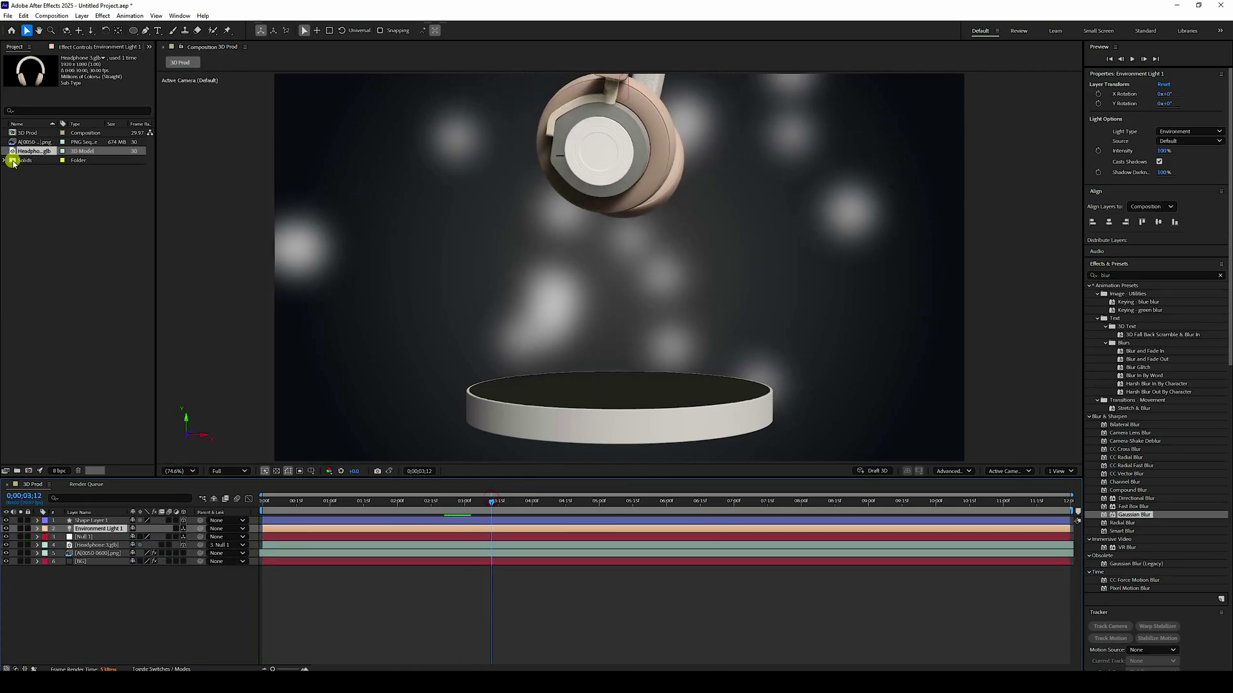
Import brown_photostudio_01_4k.exr and add it to the composition just above Environment Light 1
{"action": "right_click", "coordinate": [64, 191]}
{"action": "mouse_move", "coordinate": [109, 237]}
{"action": "left_click", "coordinate": [291, 238]}
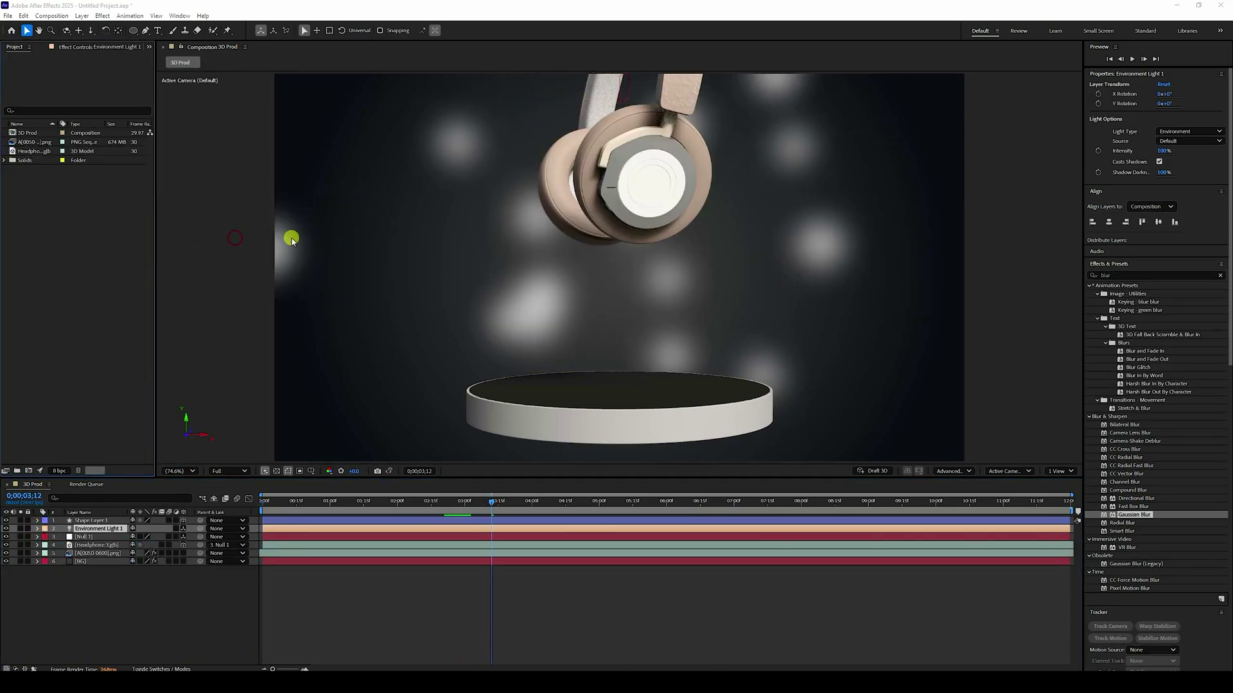
{"action": "left_click", "coordinate": [495, 208]}
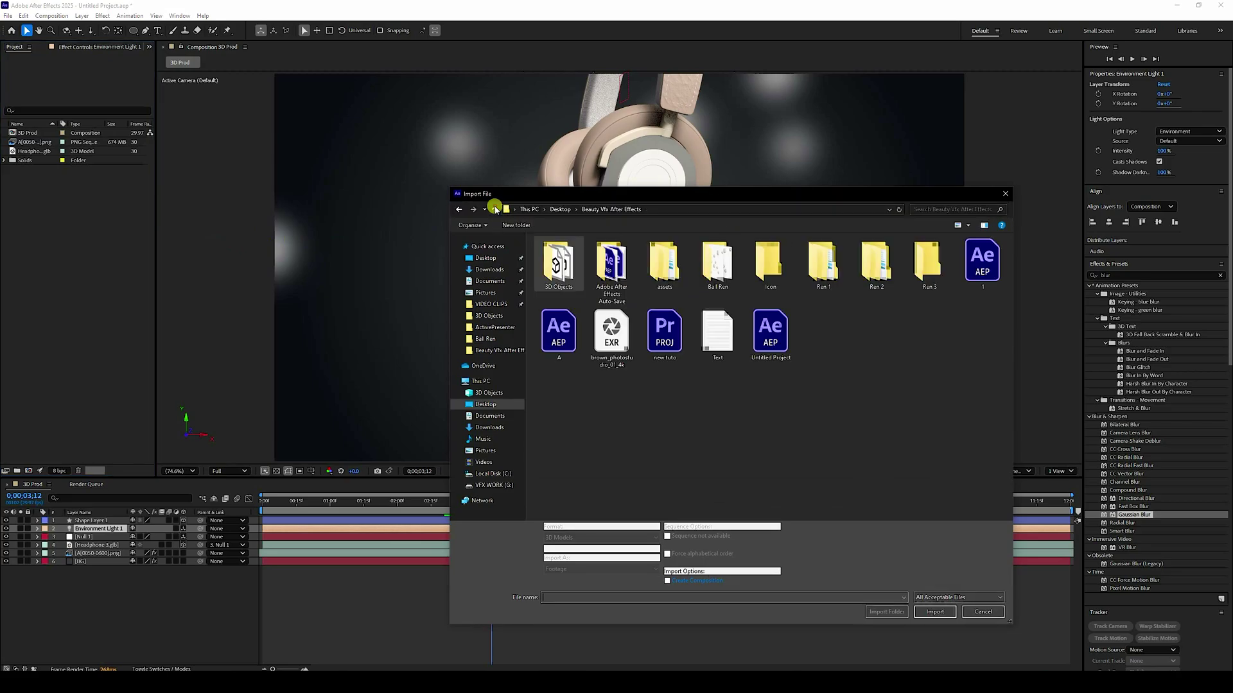
{"action": "left_click", "coordinate": [604, 335]}
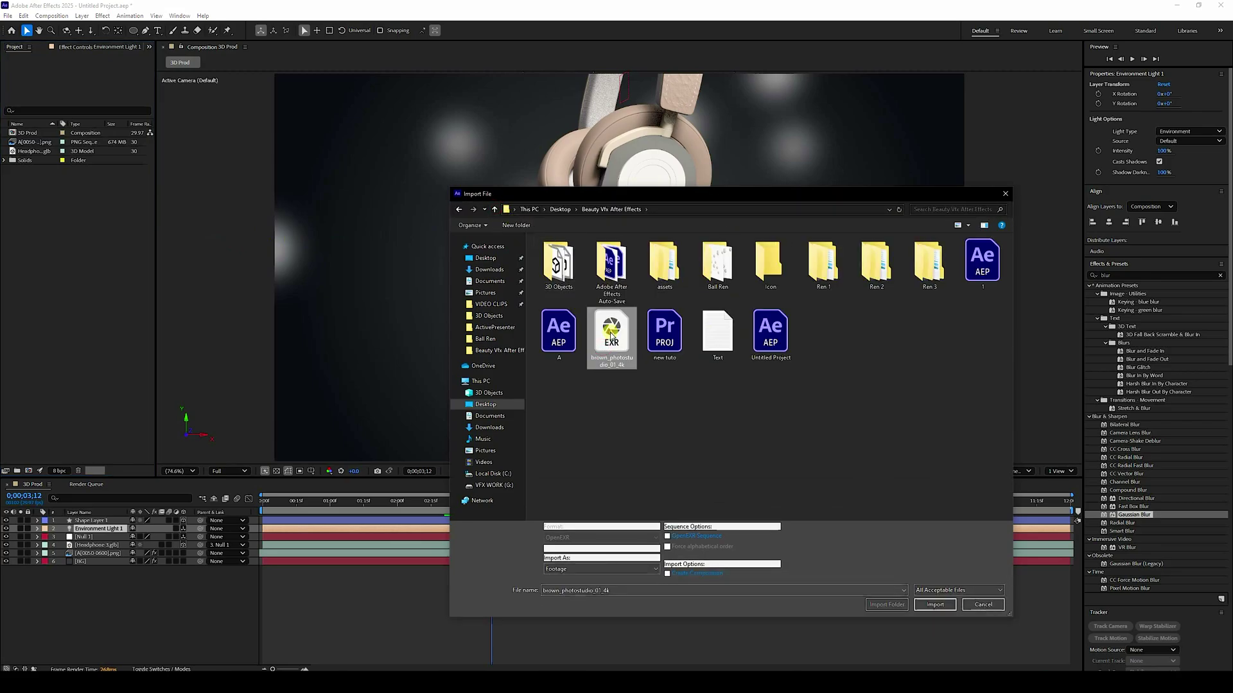
{"action": "double_click", "coordinate": [611, 336]}
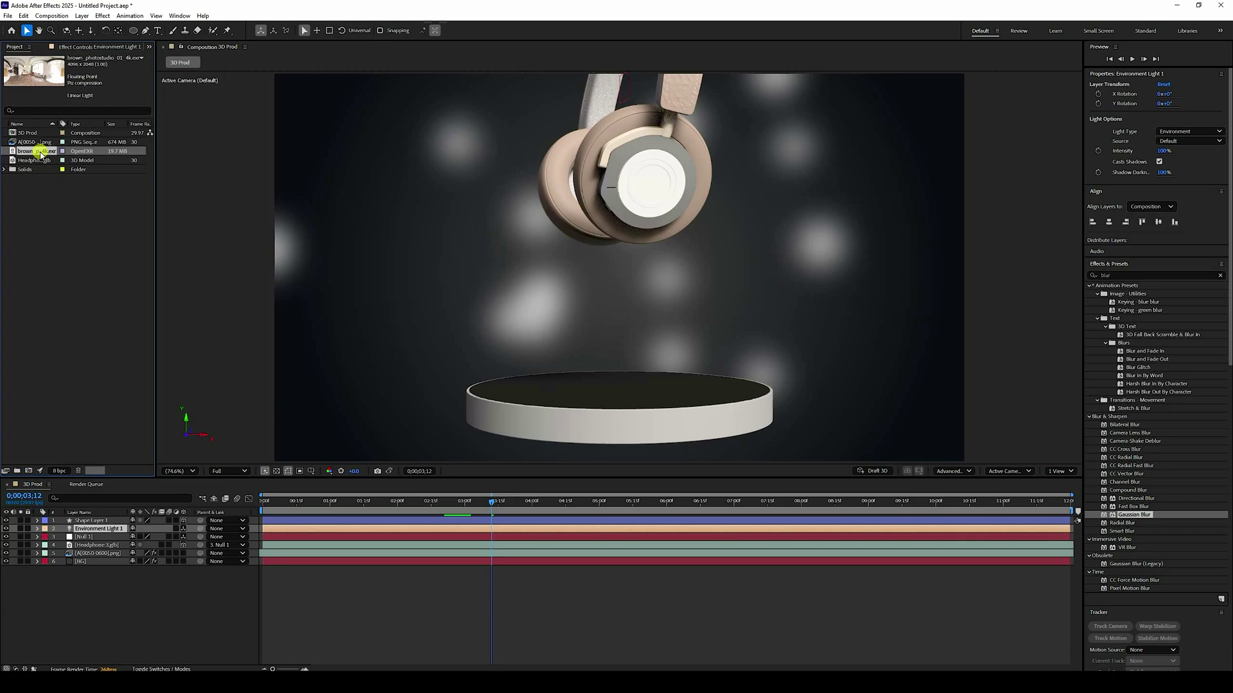
{"action": "left_click_drag", "start_coordinate": [97, 476], "coordinate": [102, 526]}
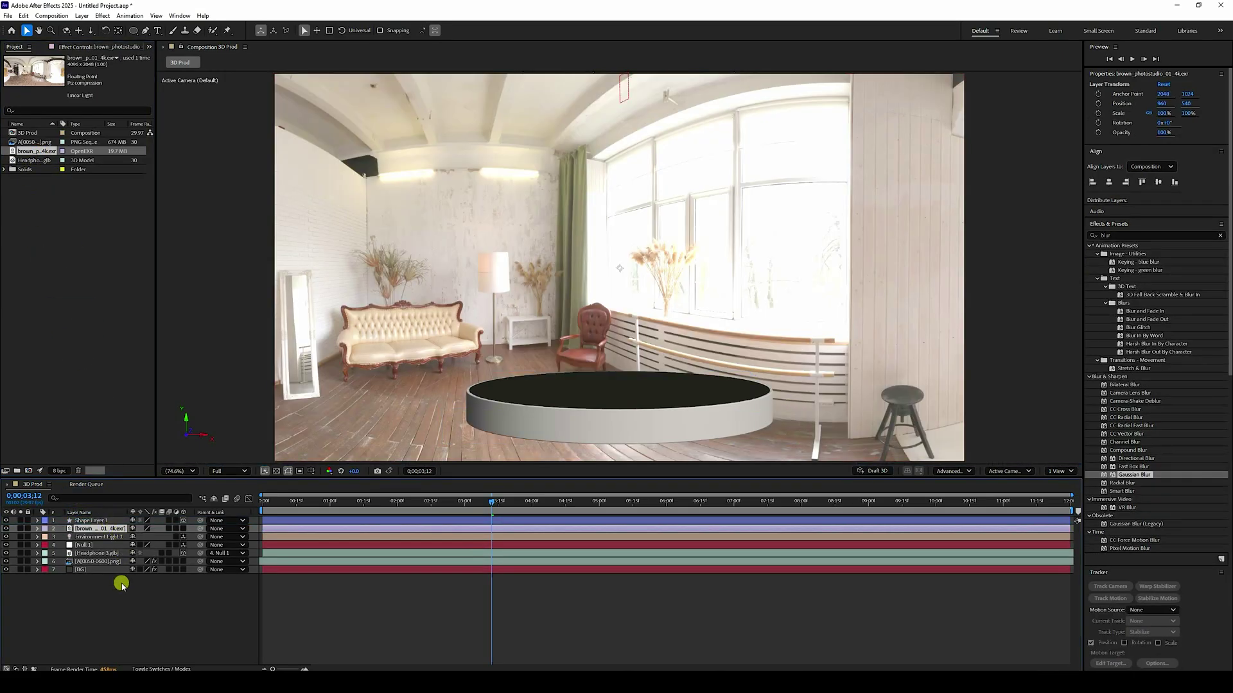
Set the Source of Environment Light 1 to brown_photostudio_01_4k.exr
{"action": "left_click", "coordinate": [96, 537]}
{"action": "left_click", "coordinate": [36, 537]}
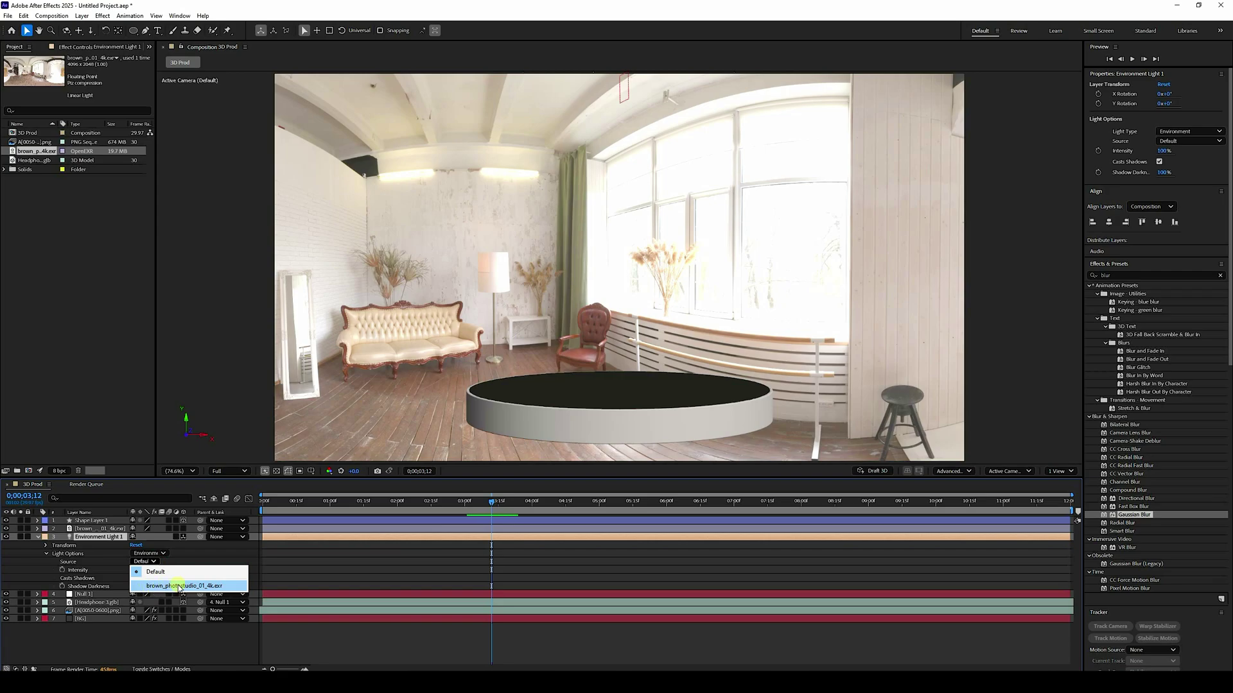
{"action": "left_click", "coordinate": [180, 586]}
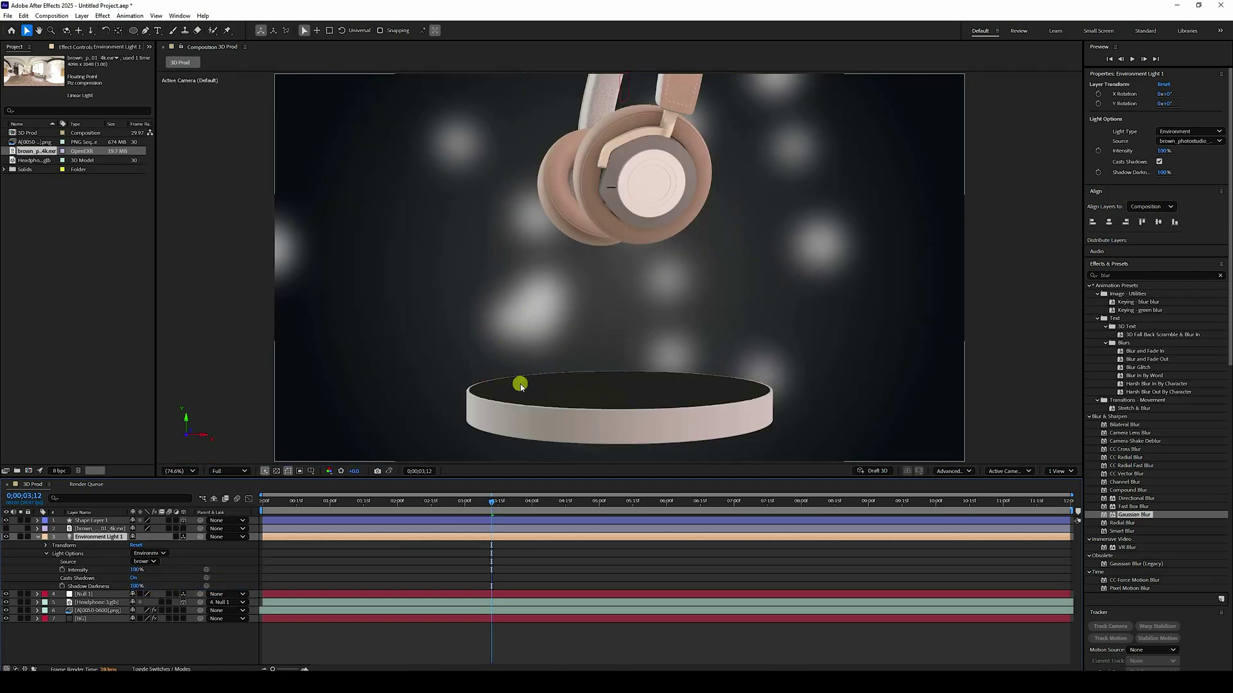
Check the headphone's lighting at 0;00;05;20 and set Environment Light 1's Intensity to 125%
{"action": "left_click_drag", "start_coordinate": [492, 501], "coordinate": [644, 509]}
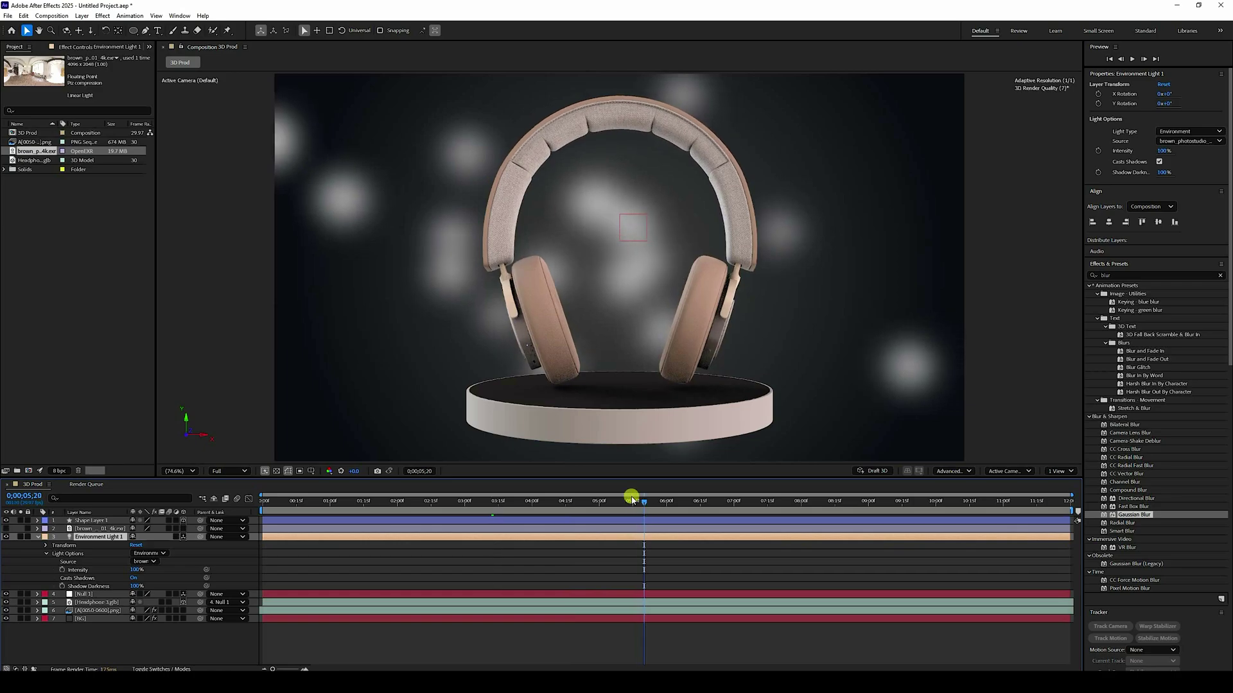
{"action": "key", "text": "slash"}
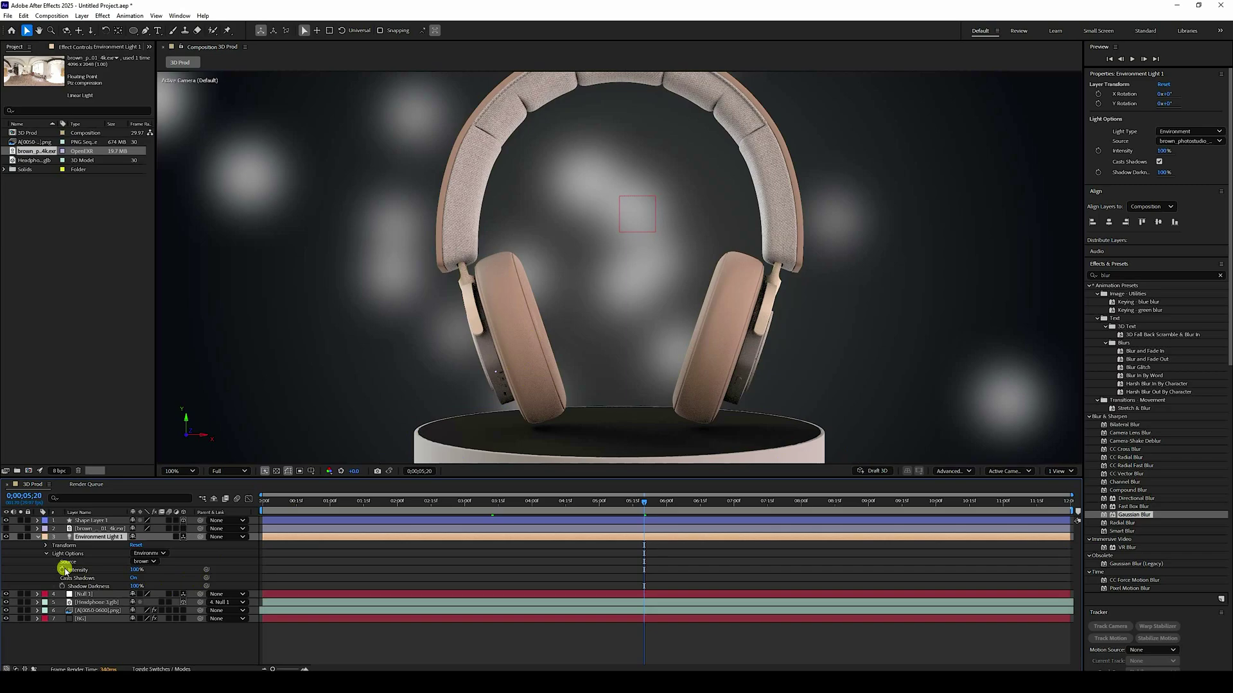
{"action": "left_click", "coordinate": [141, 570]}
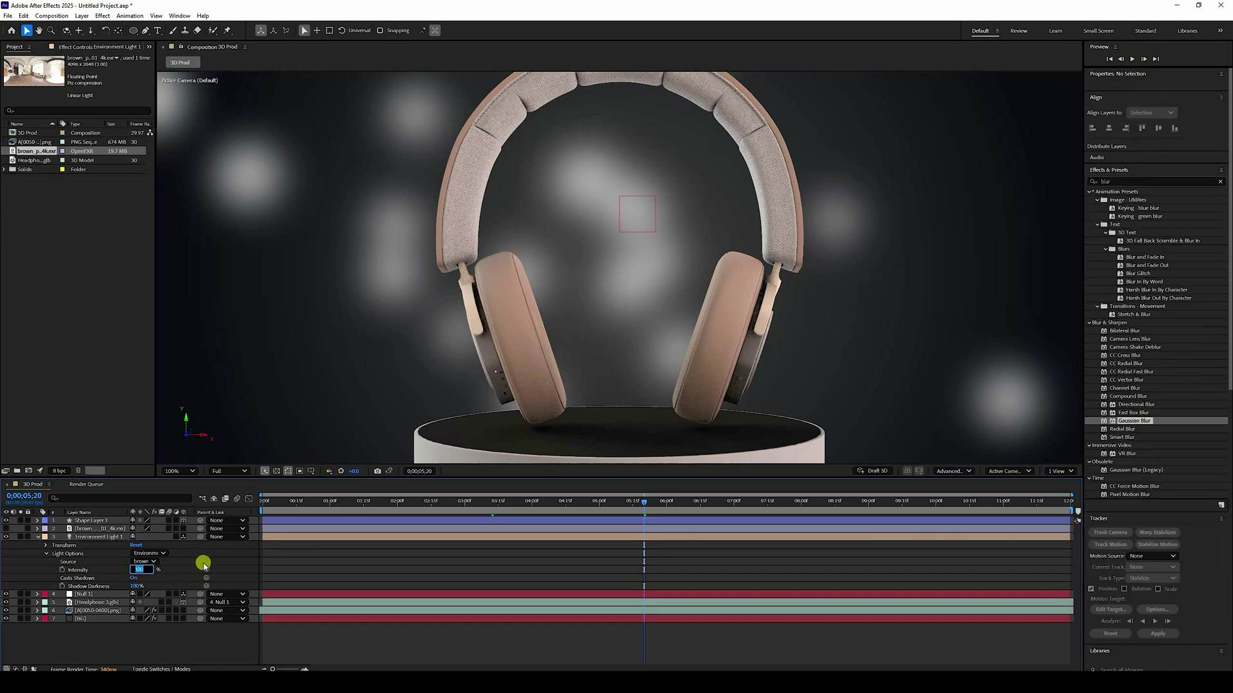
{"action": "type", "text": "125"}
{"action": "key", "text": "Return"}
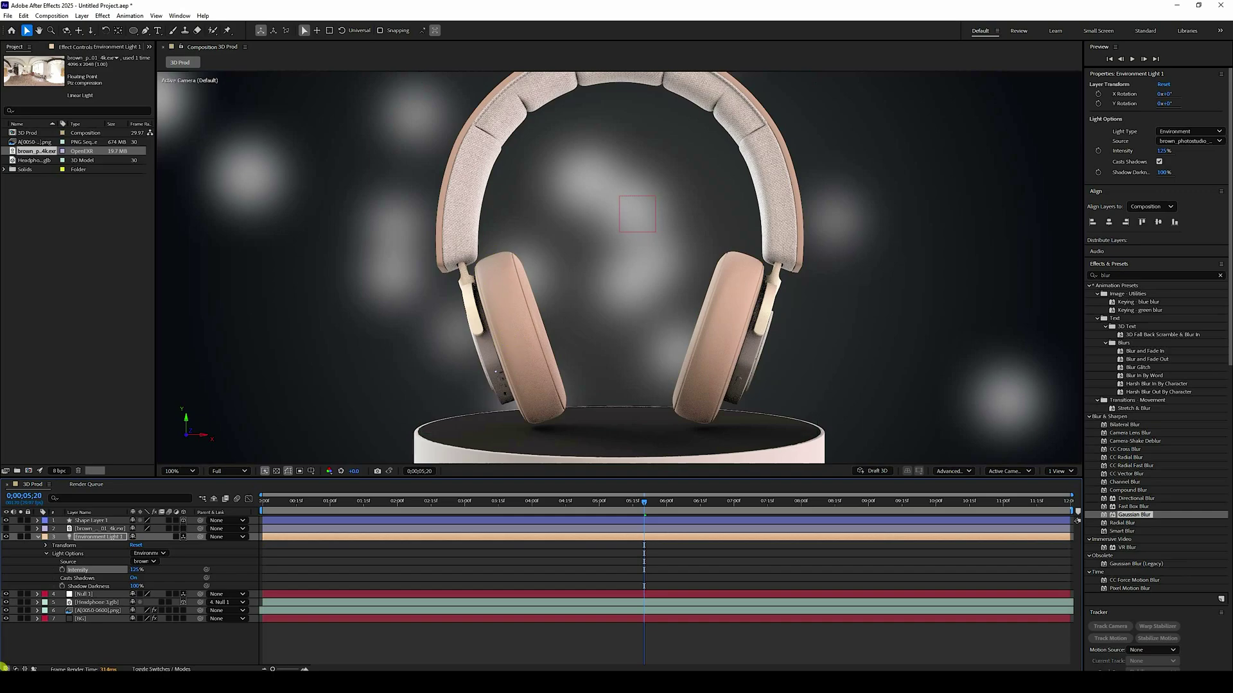
At the start of the composition, set keyframes for Environment Light 1's X Rotation and Y Rotation
{"action": "left_click", "coordinate": [46, 553]}
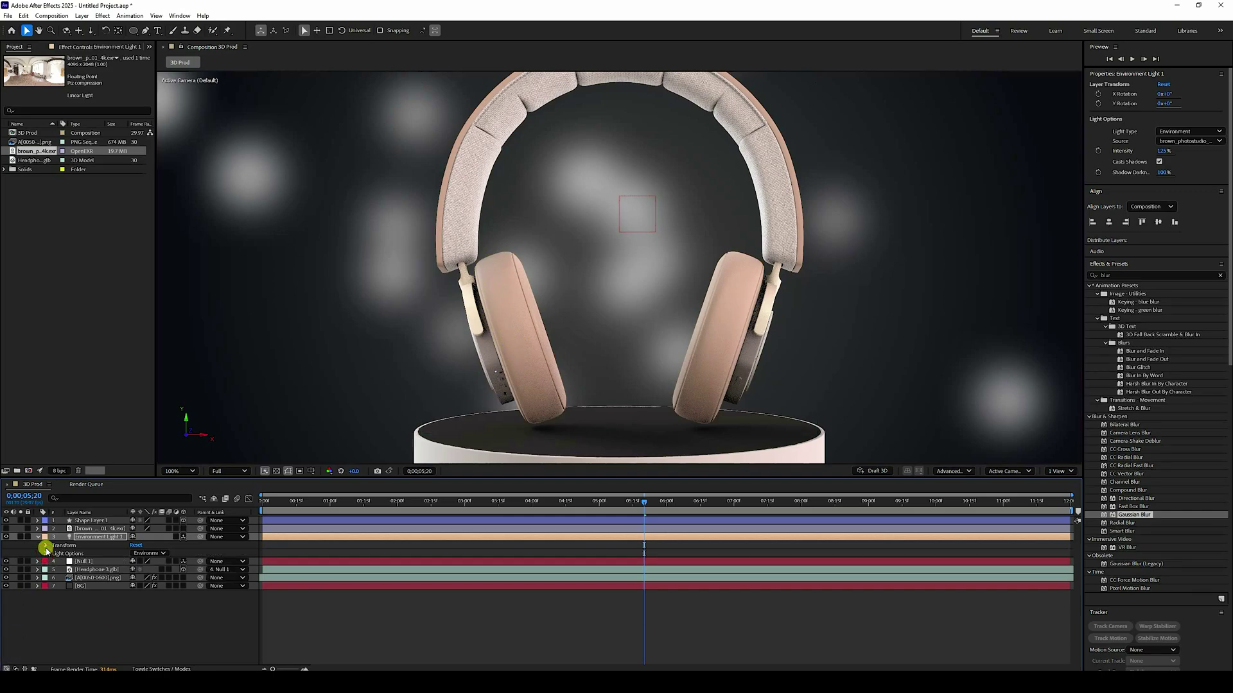
{"action": "left_click", "coordinate": [47, 545]}
{"action": "left_click_drag", "start_coordinate": [646, 504], "coordinate": [214, 524]}
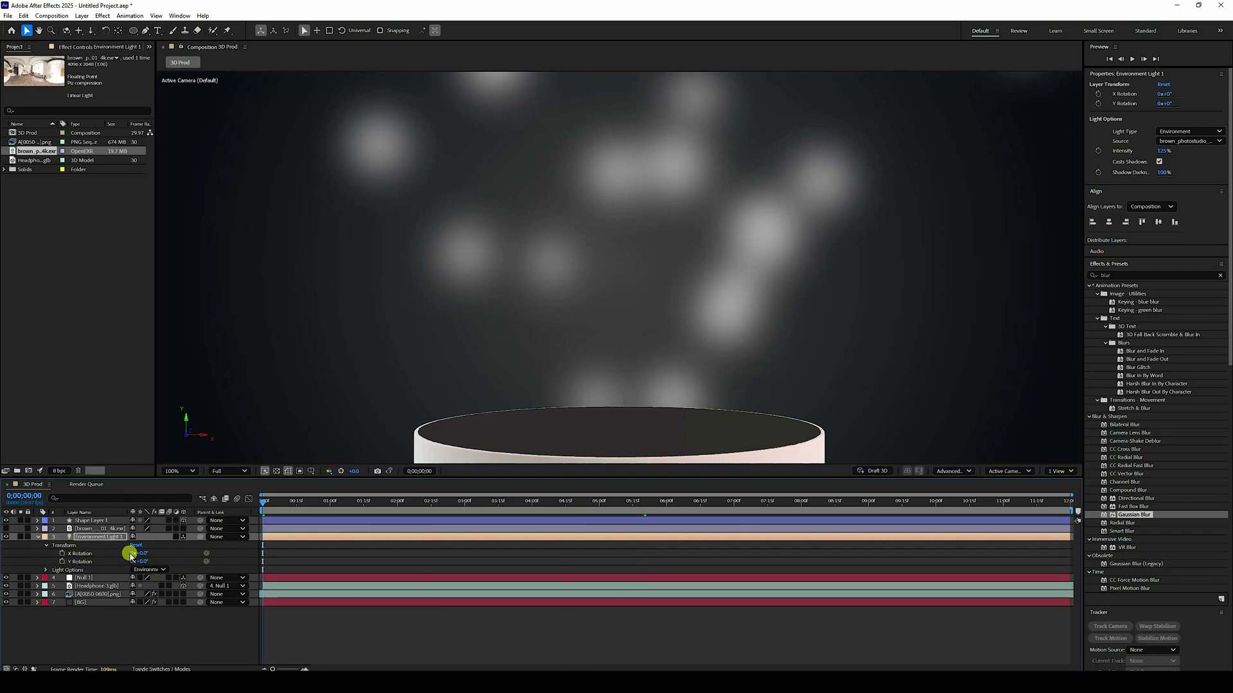
{"action": "left_click", "coordinate": [62, 553]}
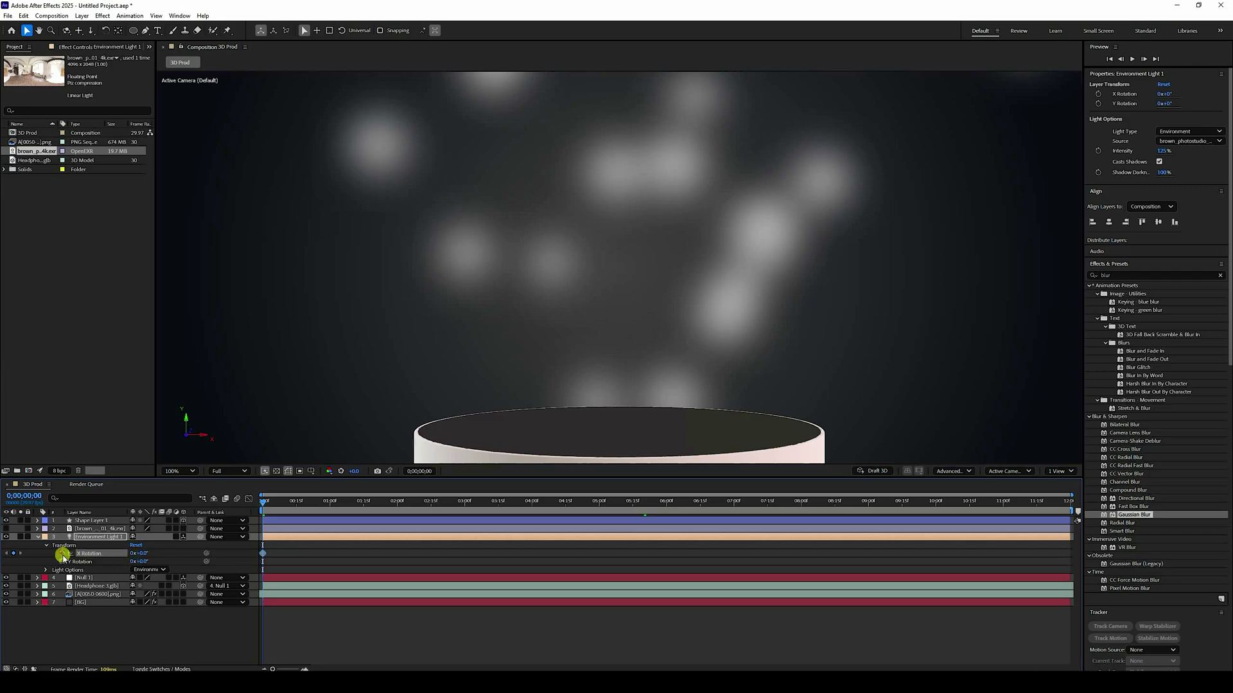
{"action": "left_click", "coordinate": [62, 561]}
At the end of the composition (0;00;11;29), set Environment Light 1's X Rotation and Y Rotation to 1 revolution each
{"action": "key", "text": "space"}
{"action": "left_click_drag", "start_coordinate": [308, 507], "coordinate": [1158, 528]}
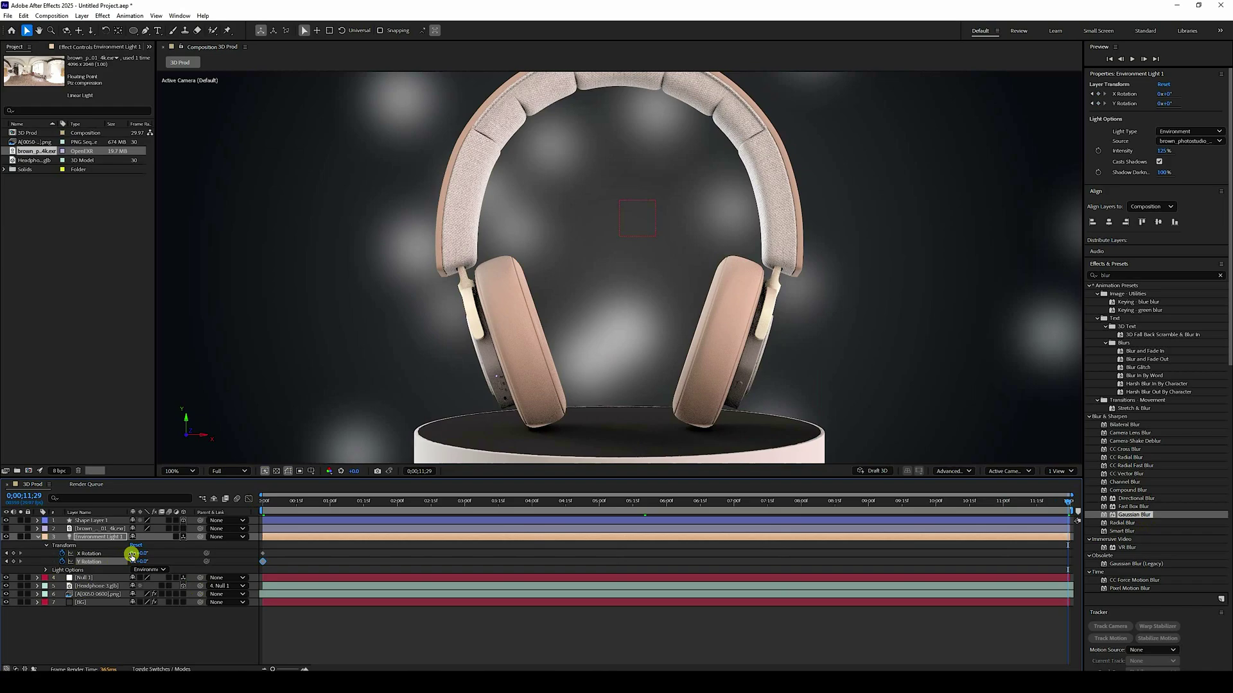
{"action": "type", "text": "1"}
{"action": "key", "text": "Return"}
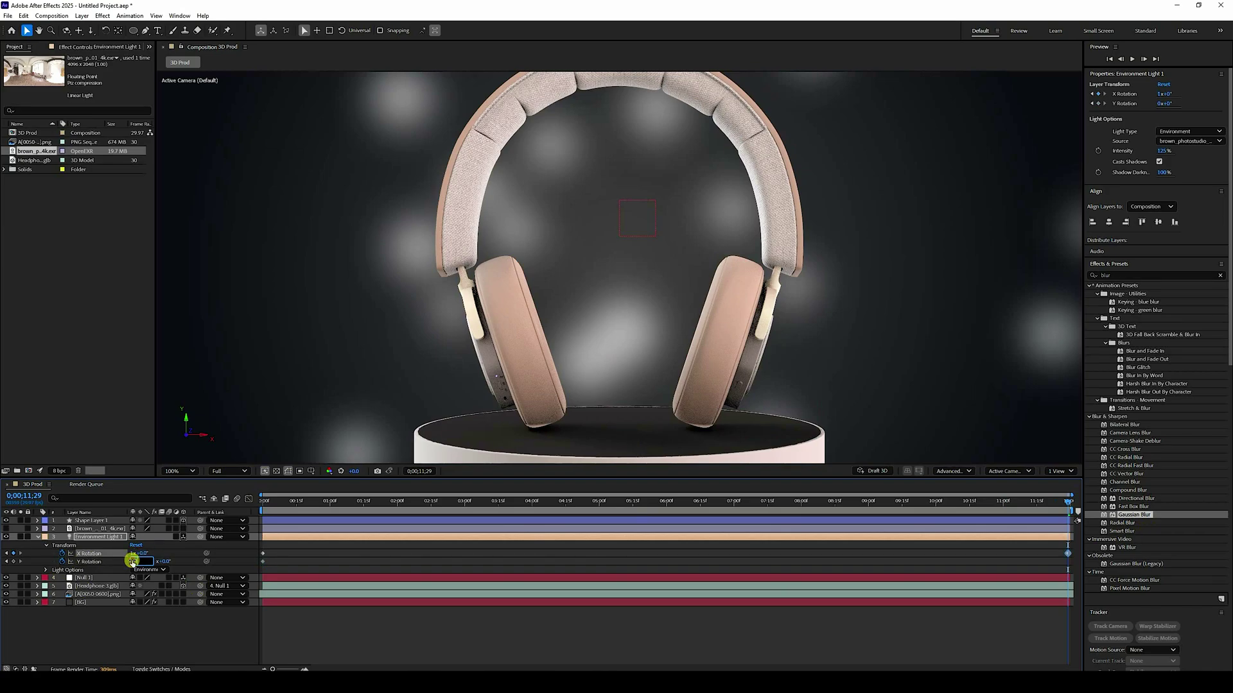
{"action": "key", "text": "Return"}
Apply Easy Ease to all of Environment Light 1's X and Y Rotation keyframes and preview the animation from the start
{"action": "key", "text": "Home"}
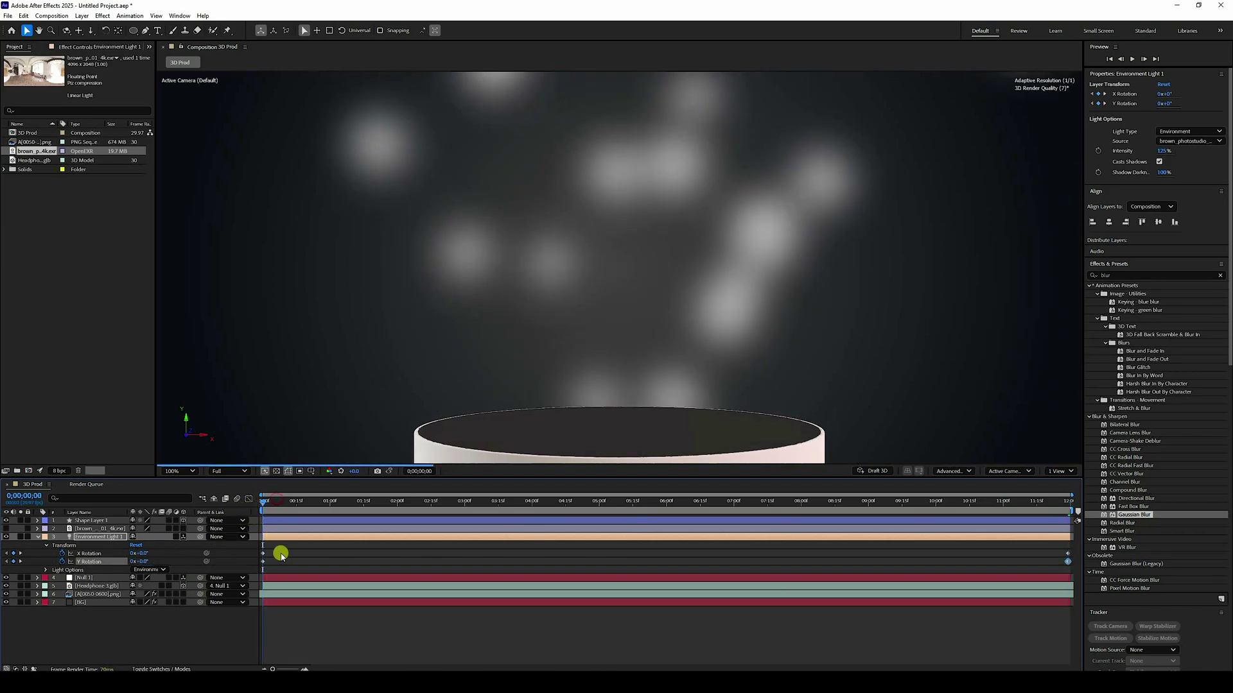
{"action": "left_click_drag", "start_coordinate": [281, 549], "coordinate": [245, 570]}
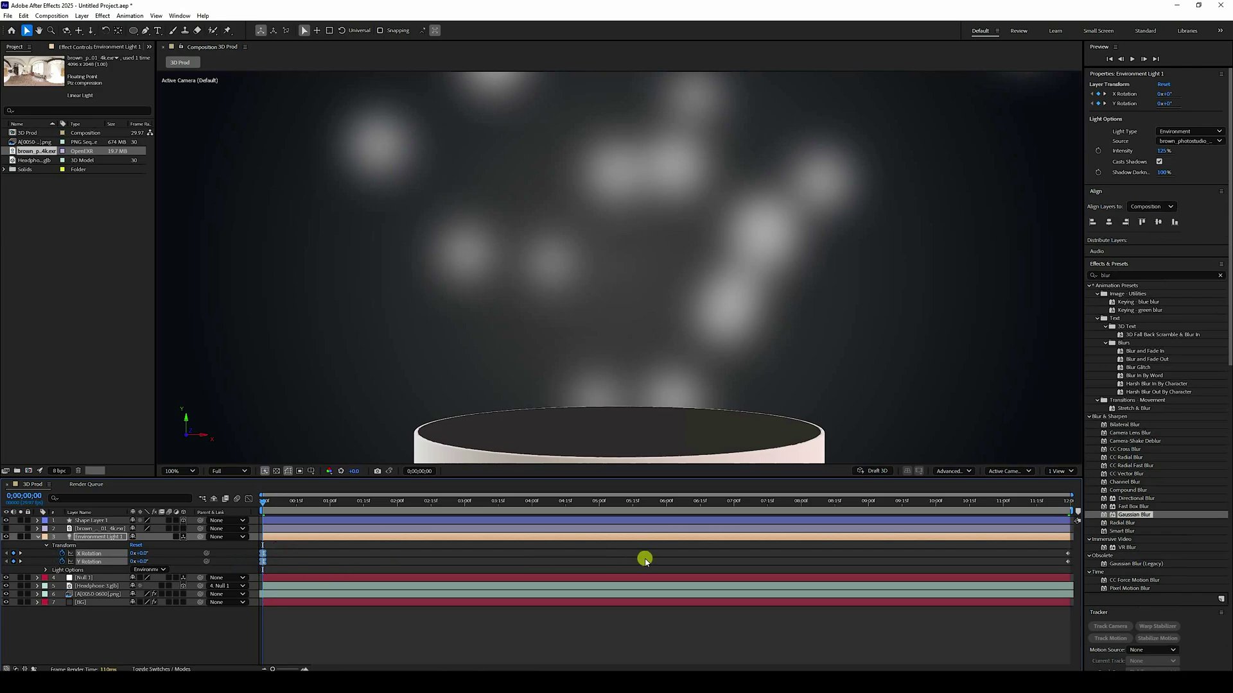
{"action": "left_click_drag", "start_coordinate": [1048, 544], "coordinate": [1087, 569]}
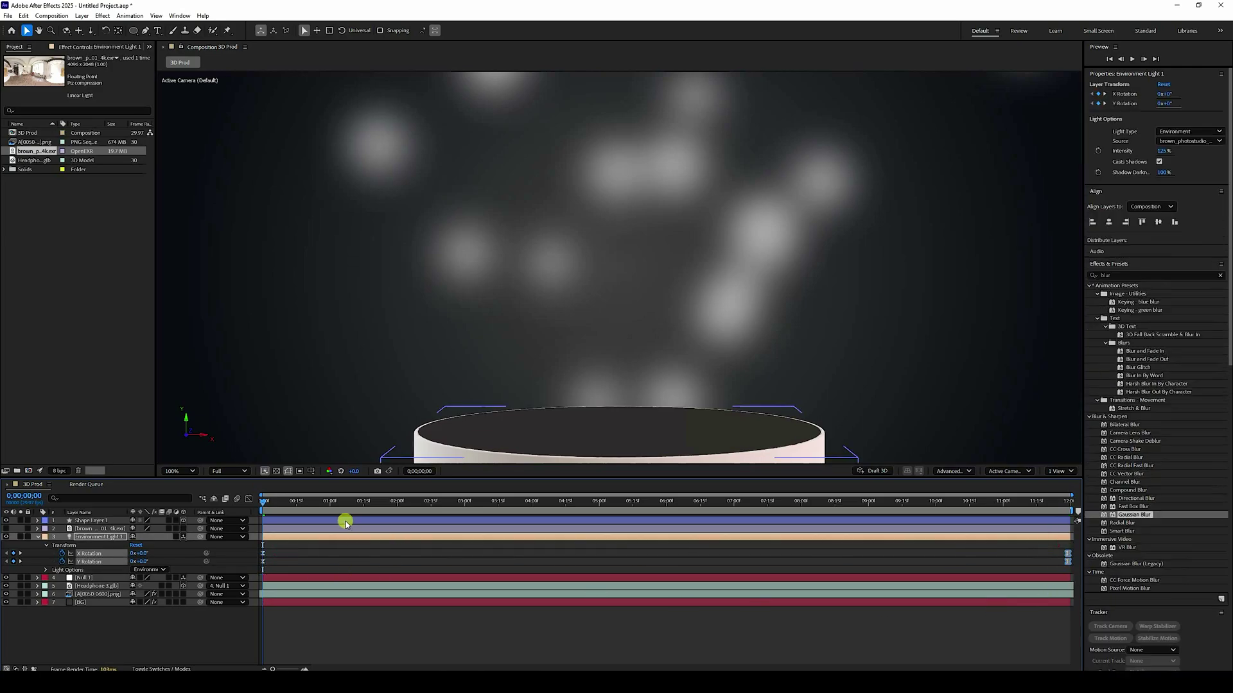
{"action": "left_click", "coordinate": [1109, 58]}
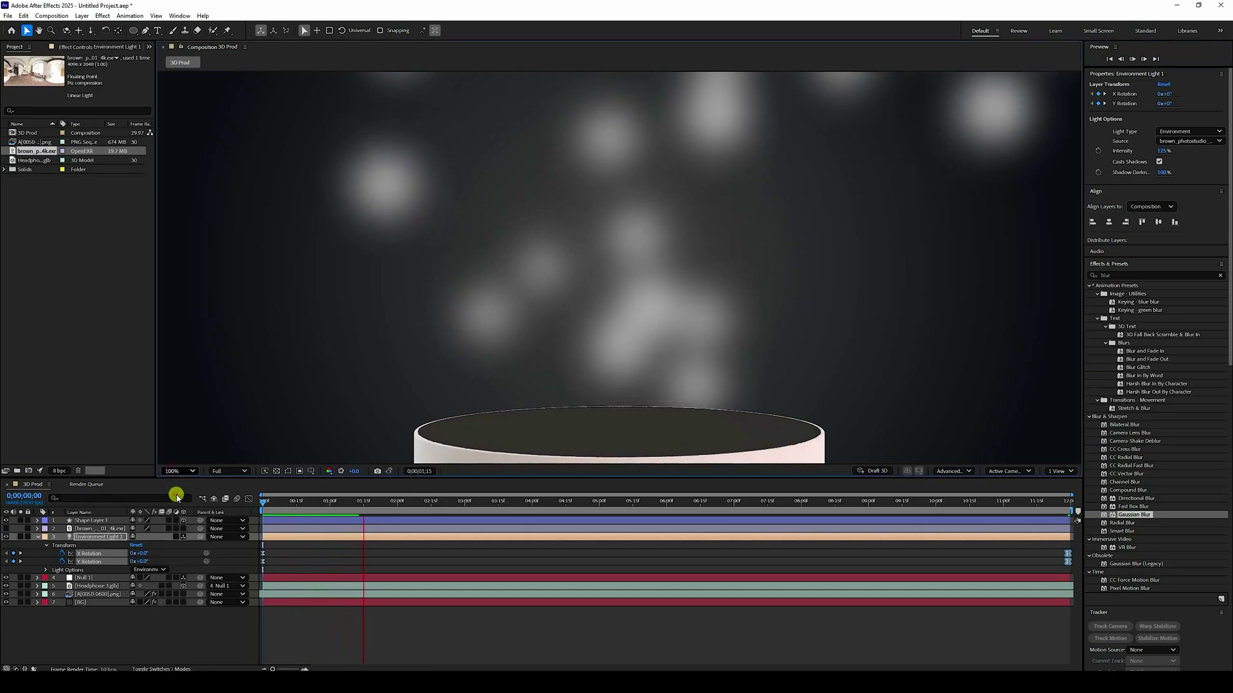
{"action": "key", "text": "shift+slash"}
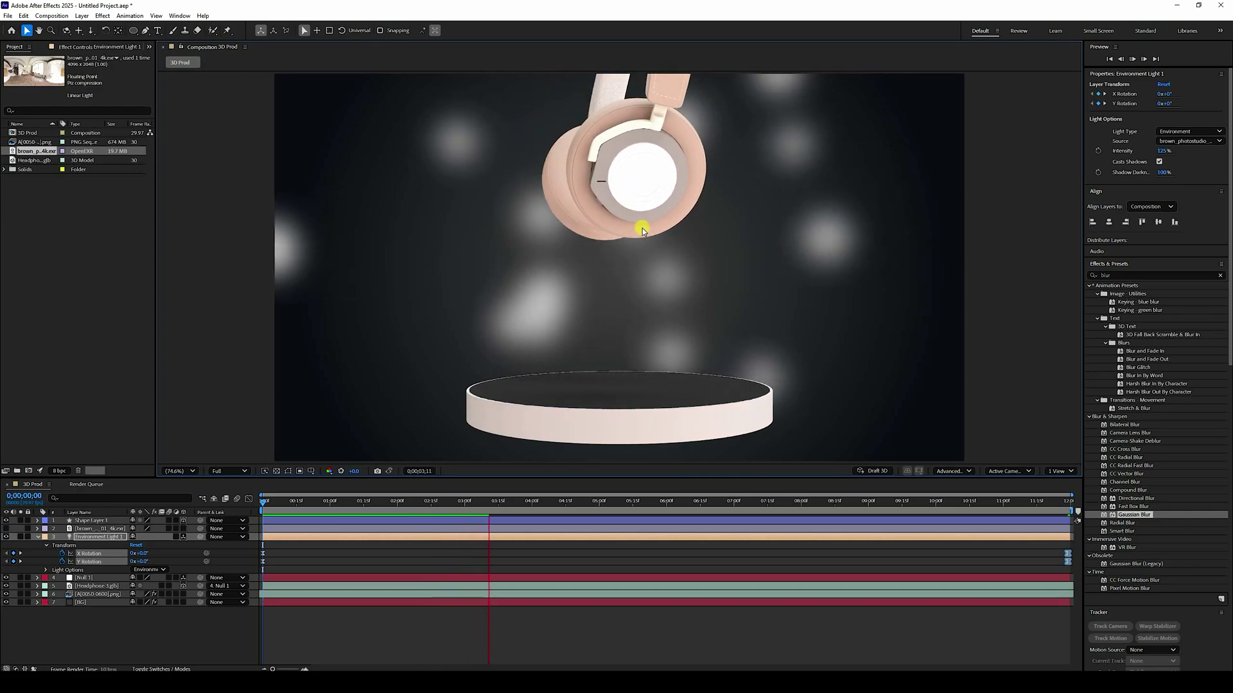
{"action": "left_click", "coordinate": [1159, 60]}
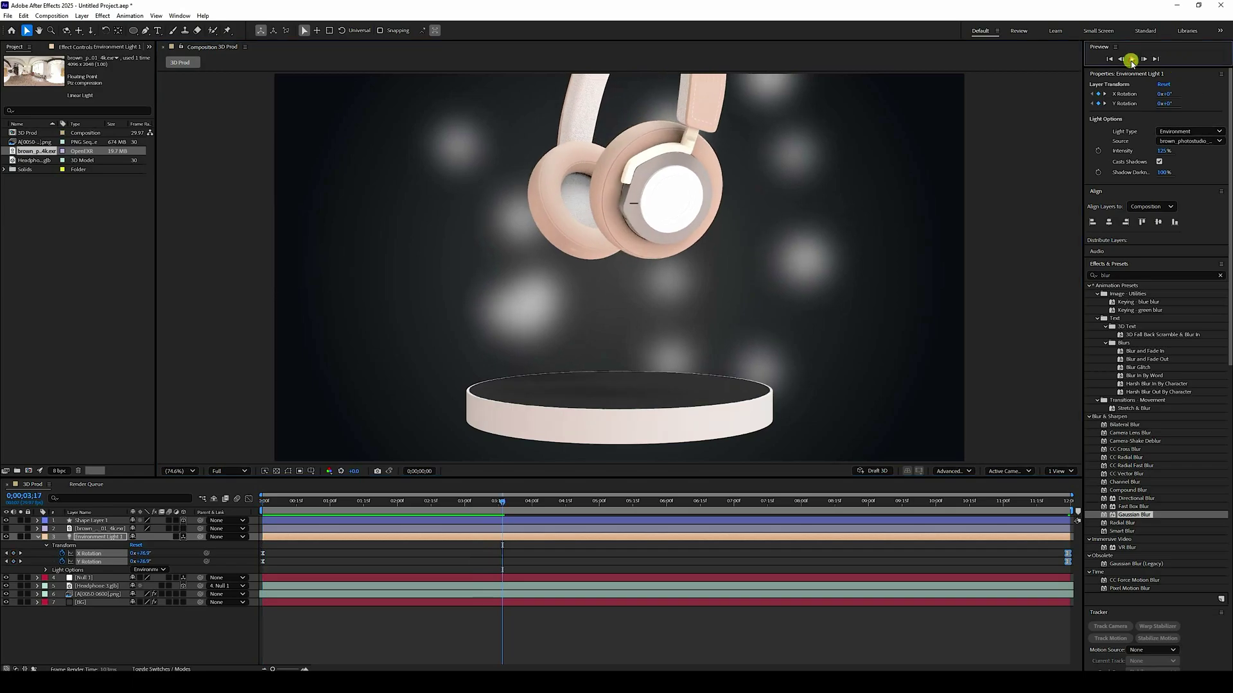
Collapse Environment Light 1 and add a new Spot light named Spot Light 1 with a light blue color
{"action": "left_click", "coordinate": [36, 546]}
{"action": "left_click", "coordinate": [88, 601]}
{"action": "right_click", "coordinate": [89, 604]}
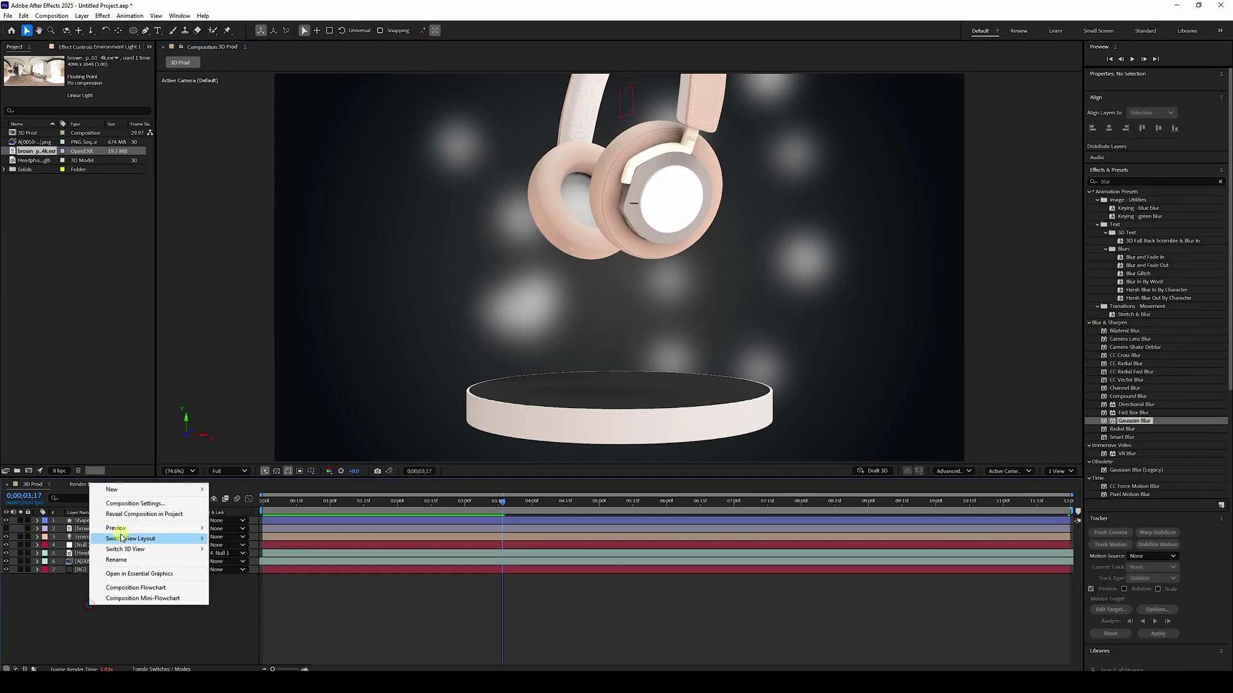
{"action": "left_click", "coordinate": [120, 491]}
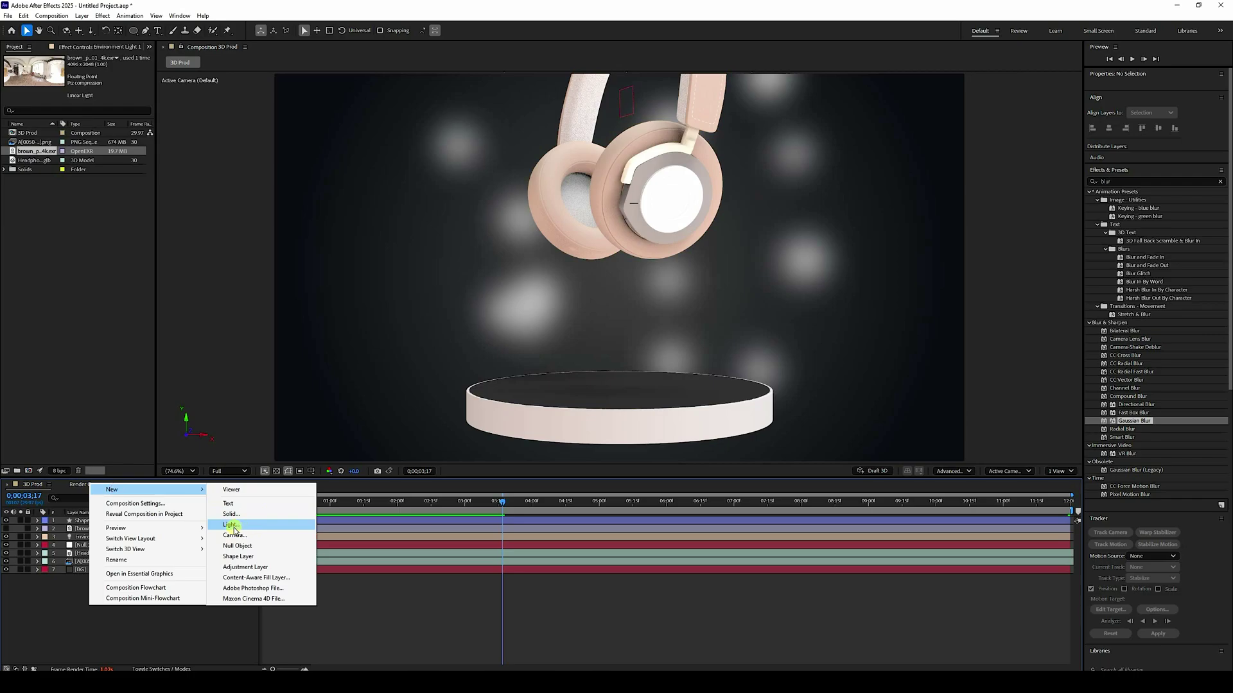
{"action": "left_click", "coordinate": [234, 527]}
{"action": "left_click", "coordinate": [610, 241]}
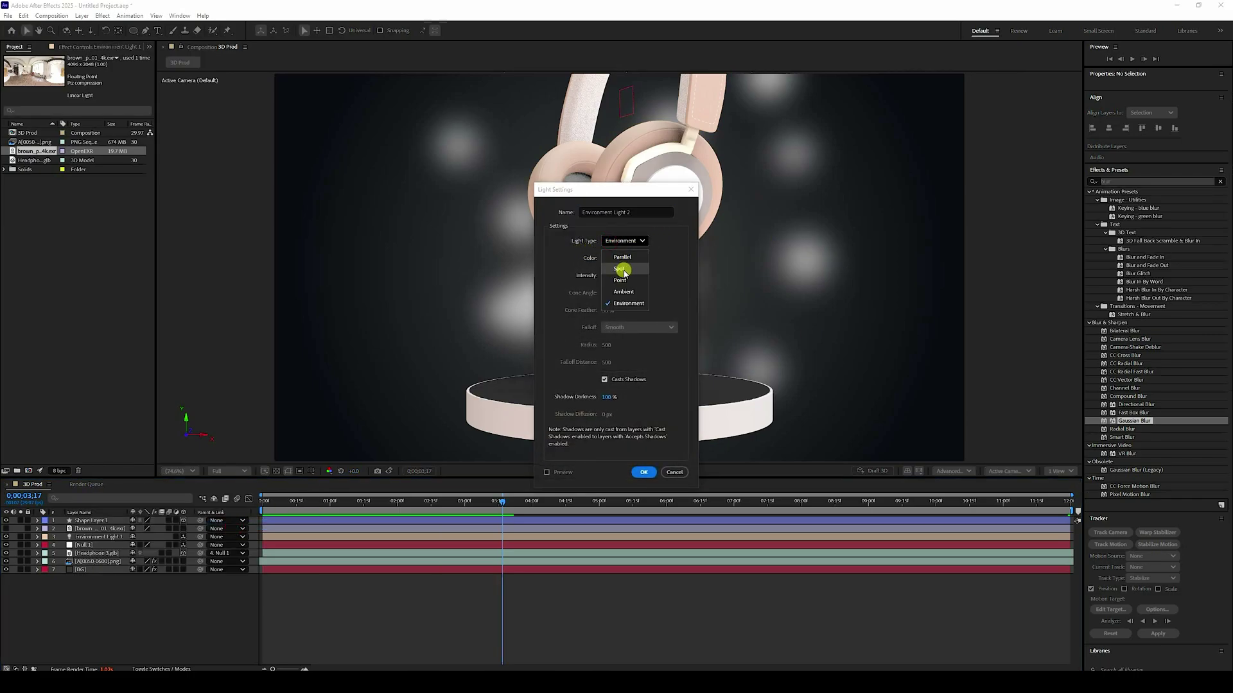
{"action": "left_click", "coordinate": [622, 271]}
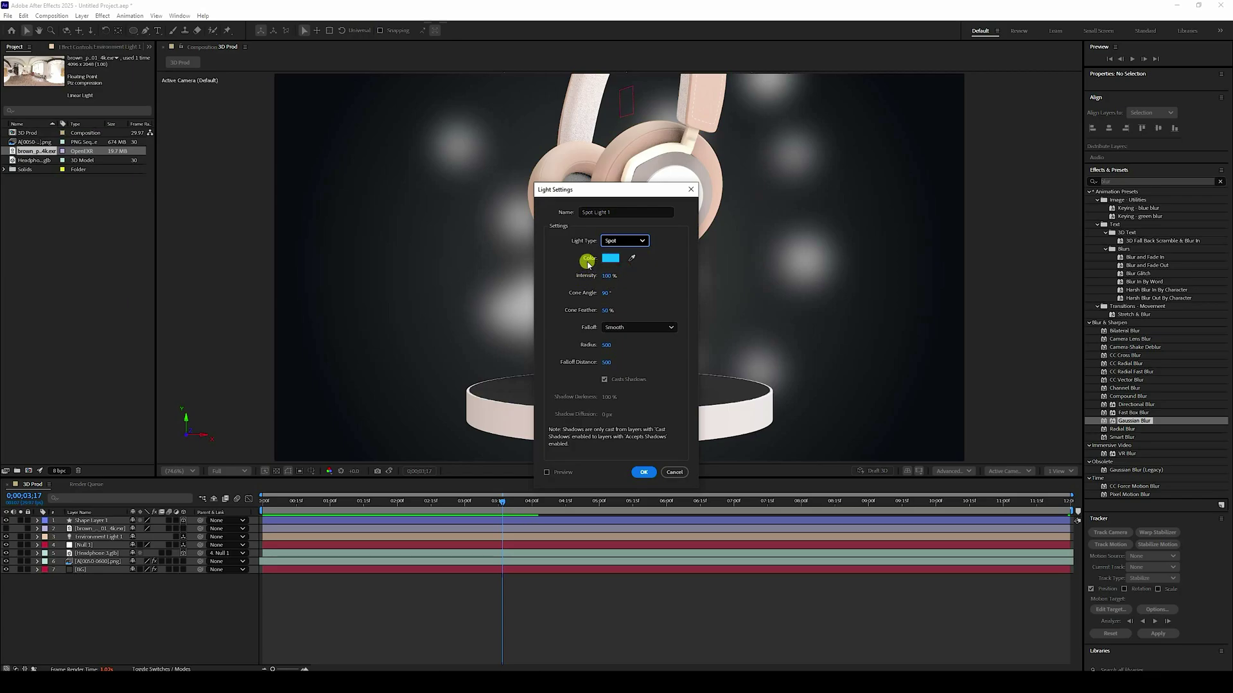
{"action": "left_click", "coordinate": [606, 258]}
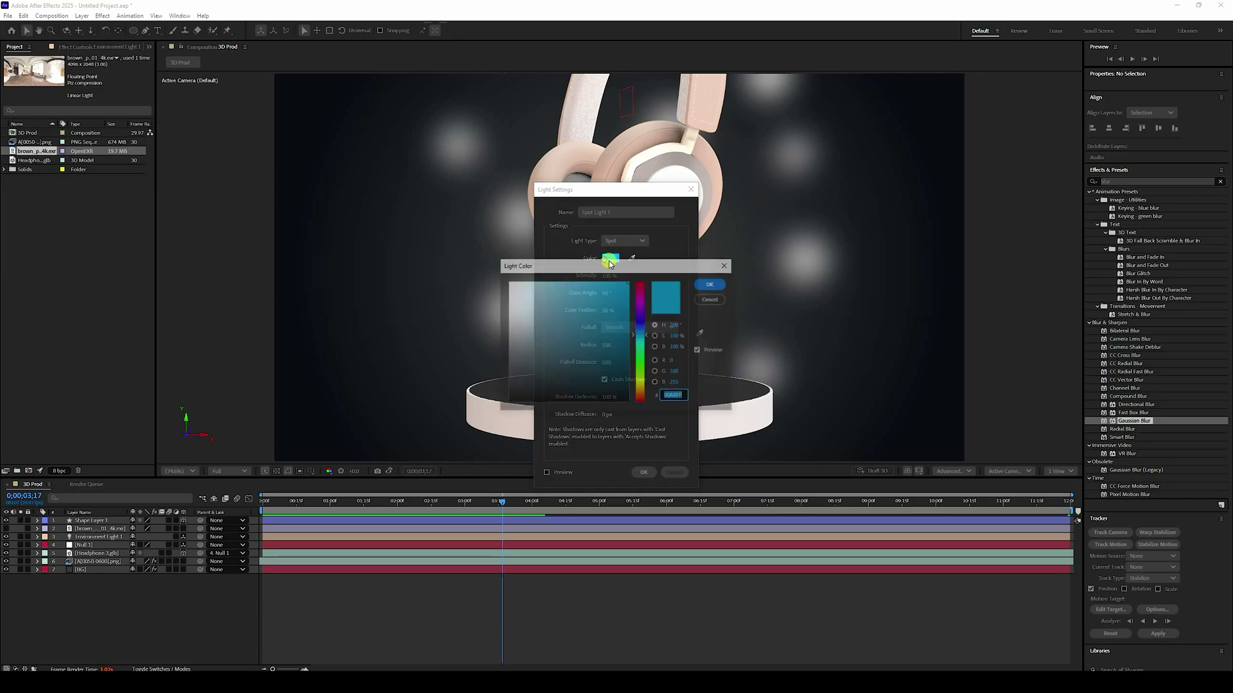
{"action": "left_click", "coordinate": [710, 285]}
{"action": "left_click", "coordinate": [644, 472]}
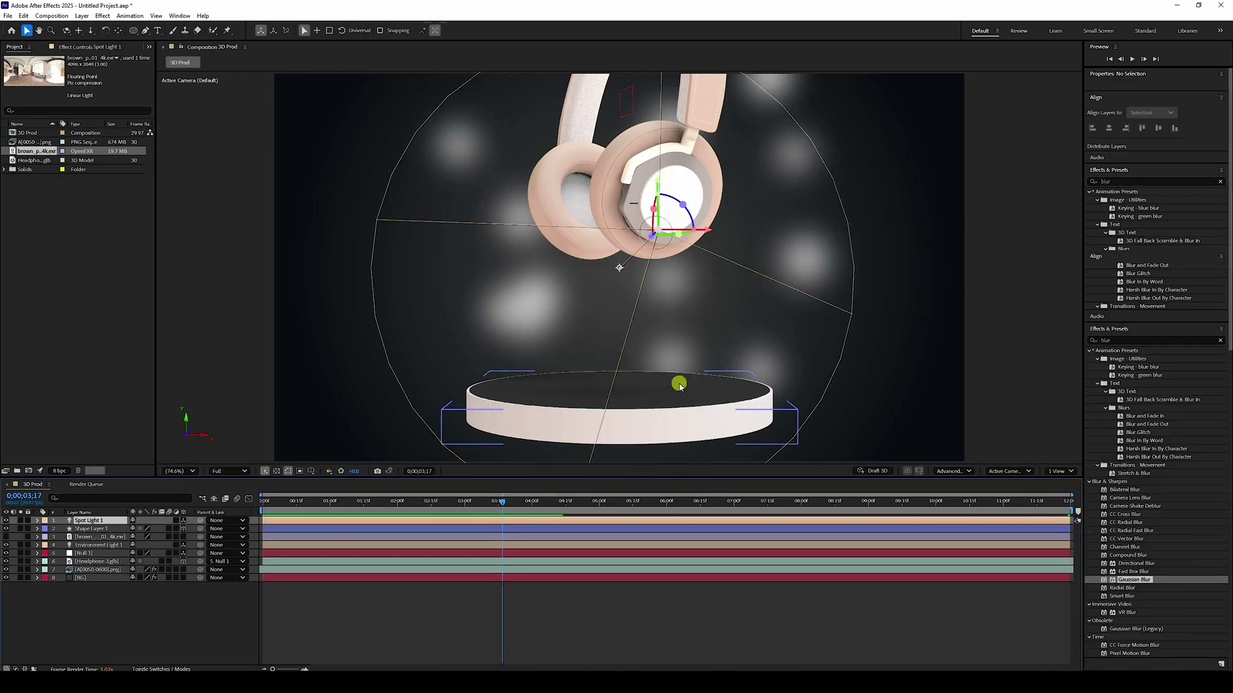
In the Top view, set Spot Light 1's X Rotation to 100°
{"action": "left_click", "coordinate": [1009, 472]}
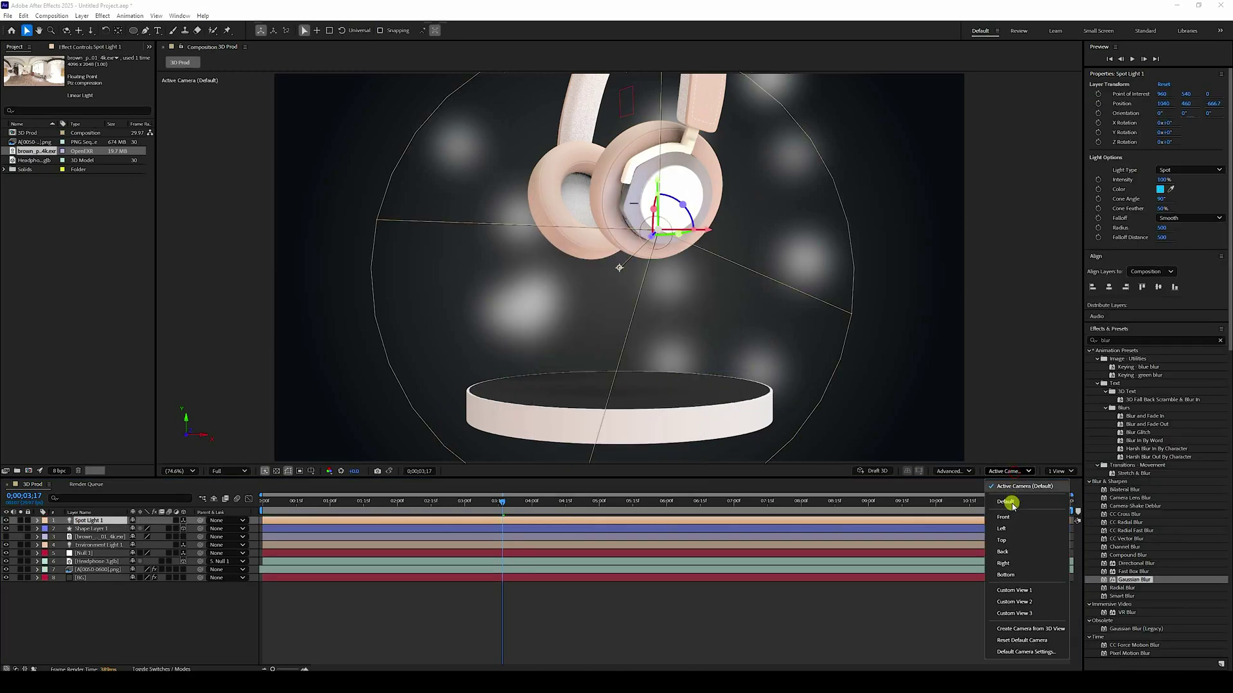
{"action": "left_click", "coordinate": [1005, 542]}
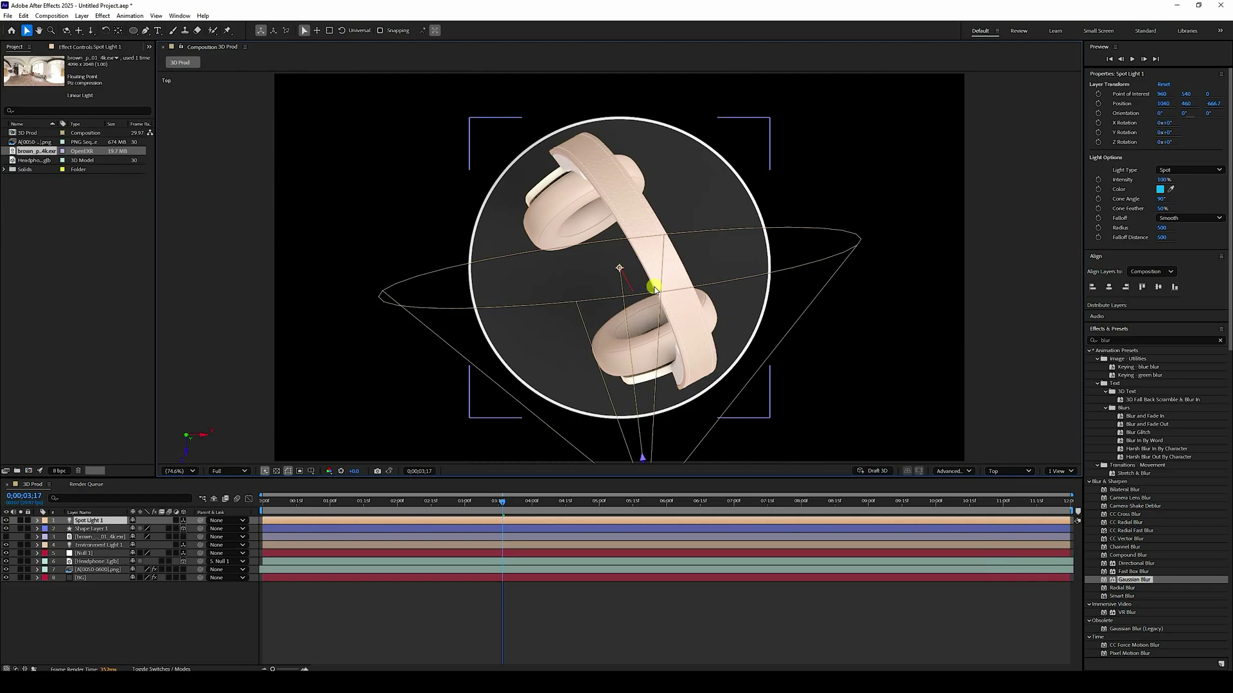
{"action": "key", "text": "comma"}
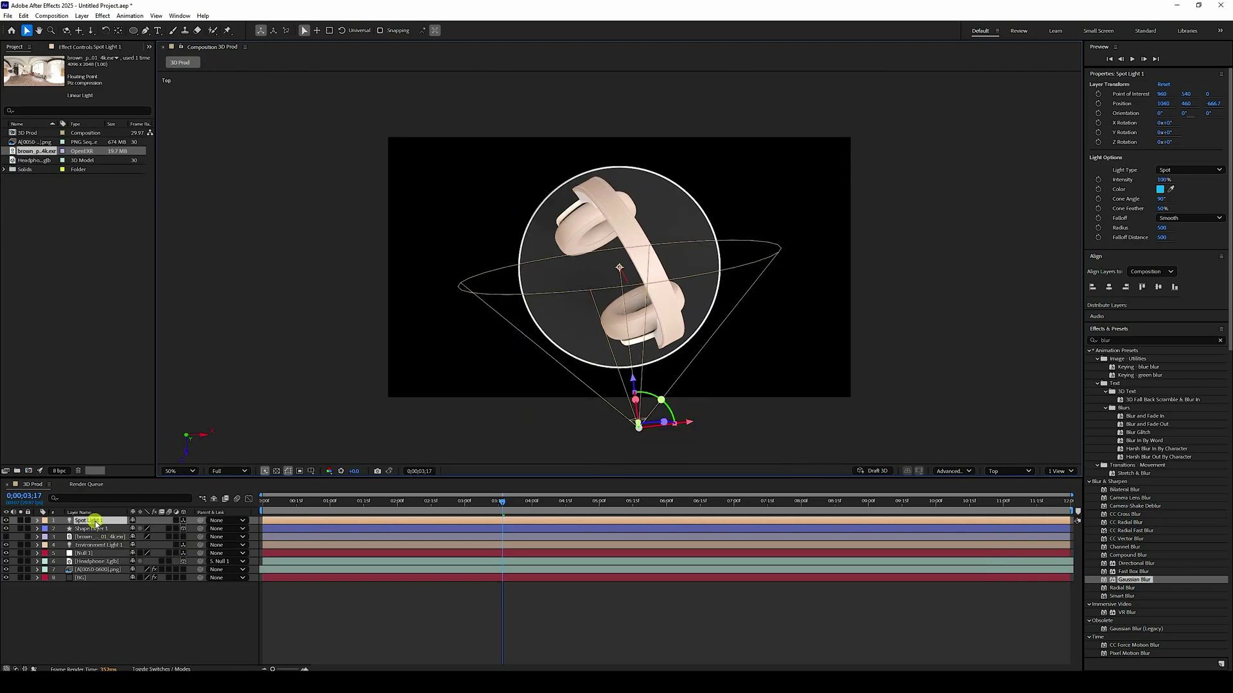
{"action": "key", "text": "r"}
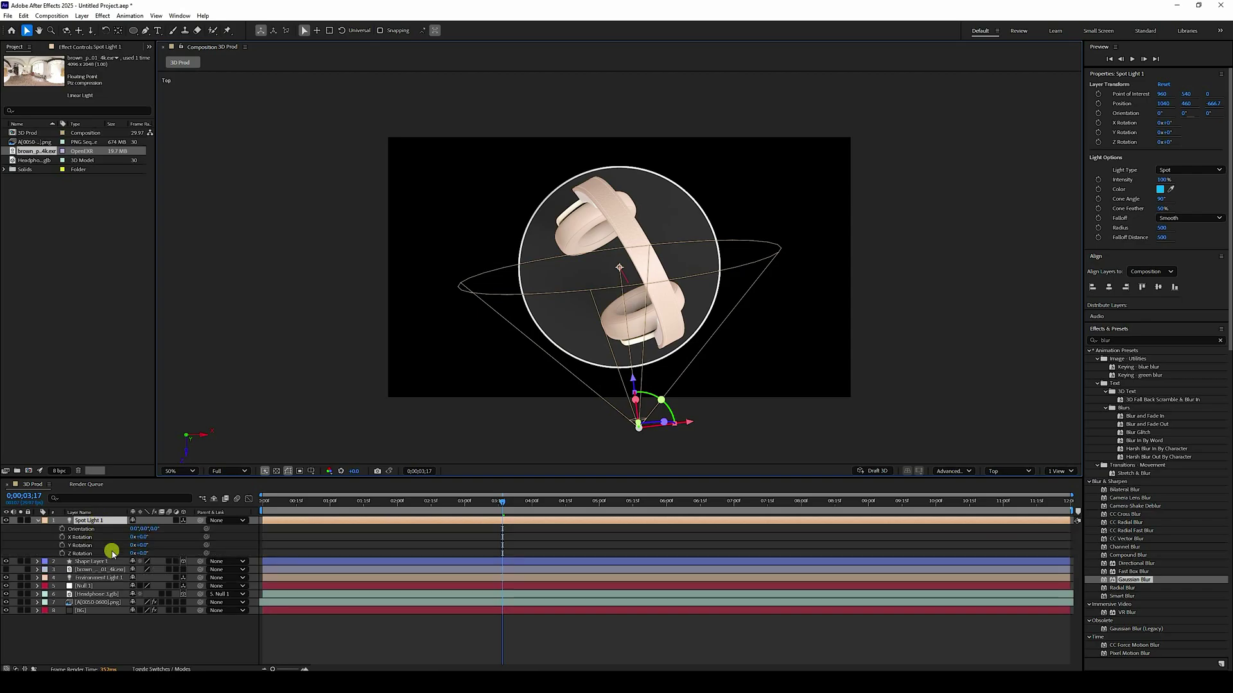
{"action": "left_click_drag", "start_coordinate": [142, 538], "coordinate": [205, 553]}
{"action": "left_click", "coordinate": [144, 538]}
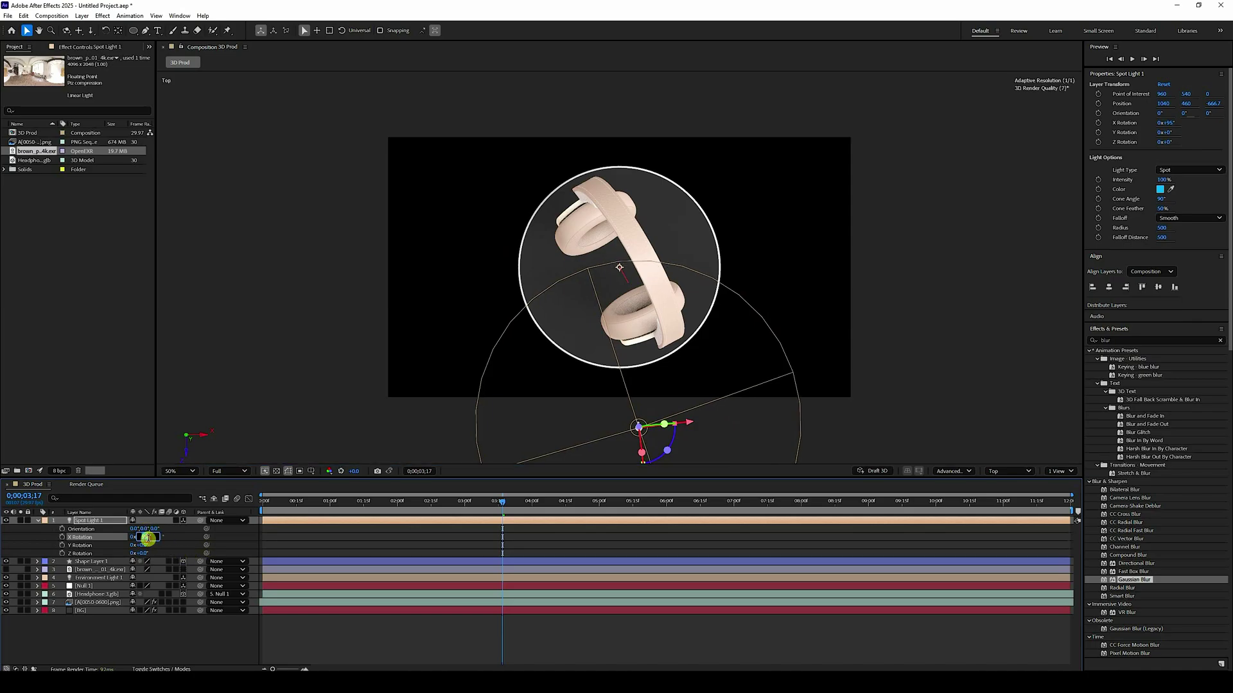
{"action": "type", "text": "100"}
{"action": "key", "text": "Return"}
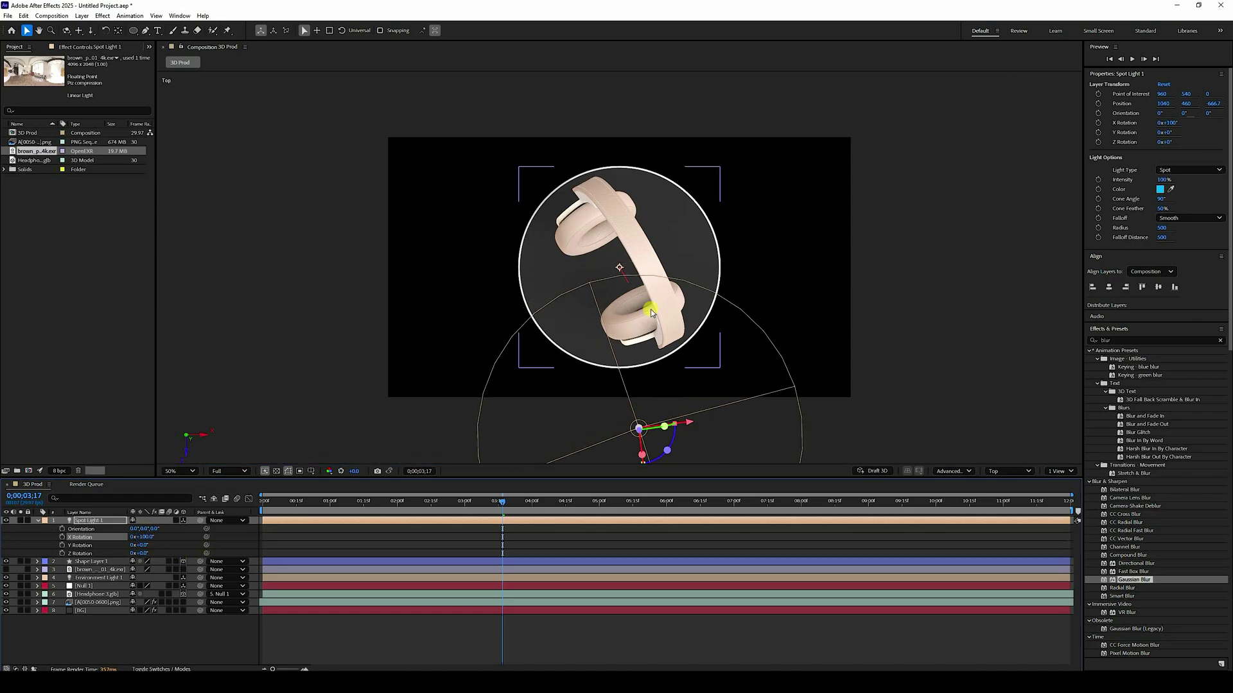
Move Spot Light 1 to the centre of the headphone in the Top view, at about X 960, Y 422, Z 2
{"action": "key", "text": "comma"}
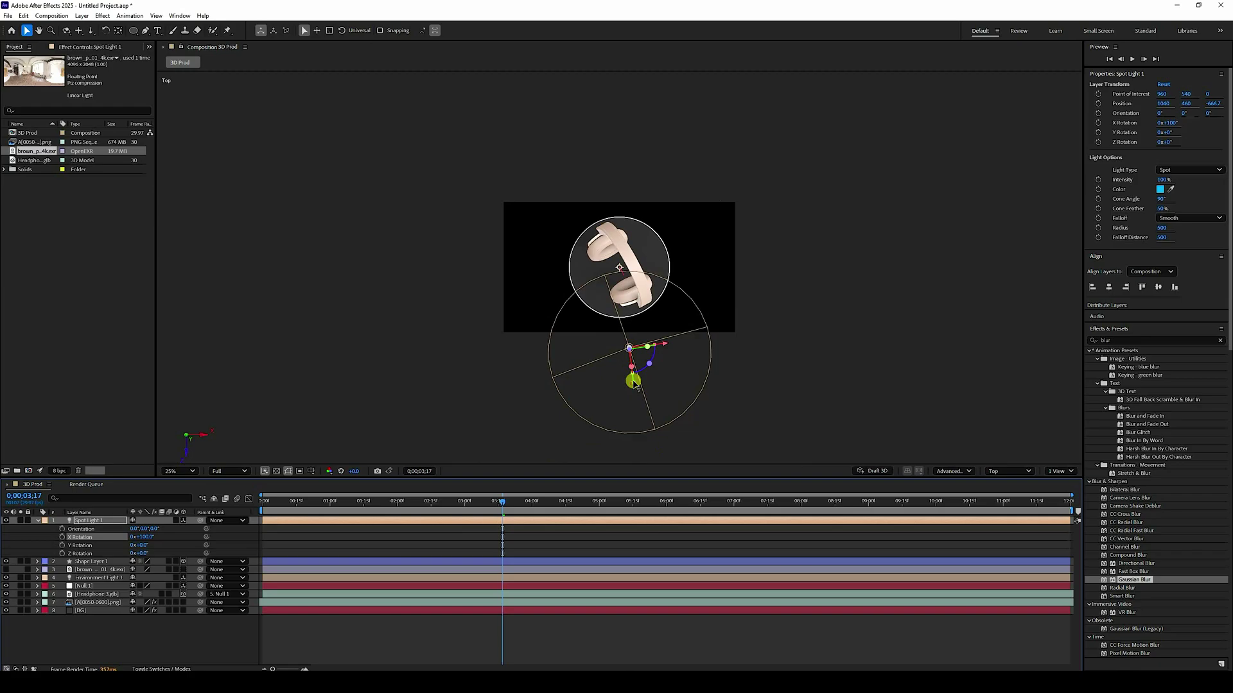
{"action": "left_click_drag", "start_coordinate": [634, 383], "coordinate": [639, 303]}
{"action": "key", "text": "p"}
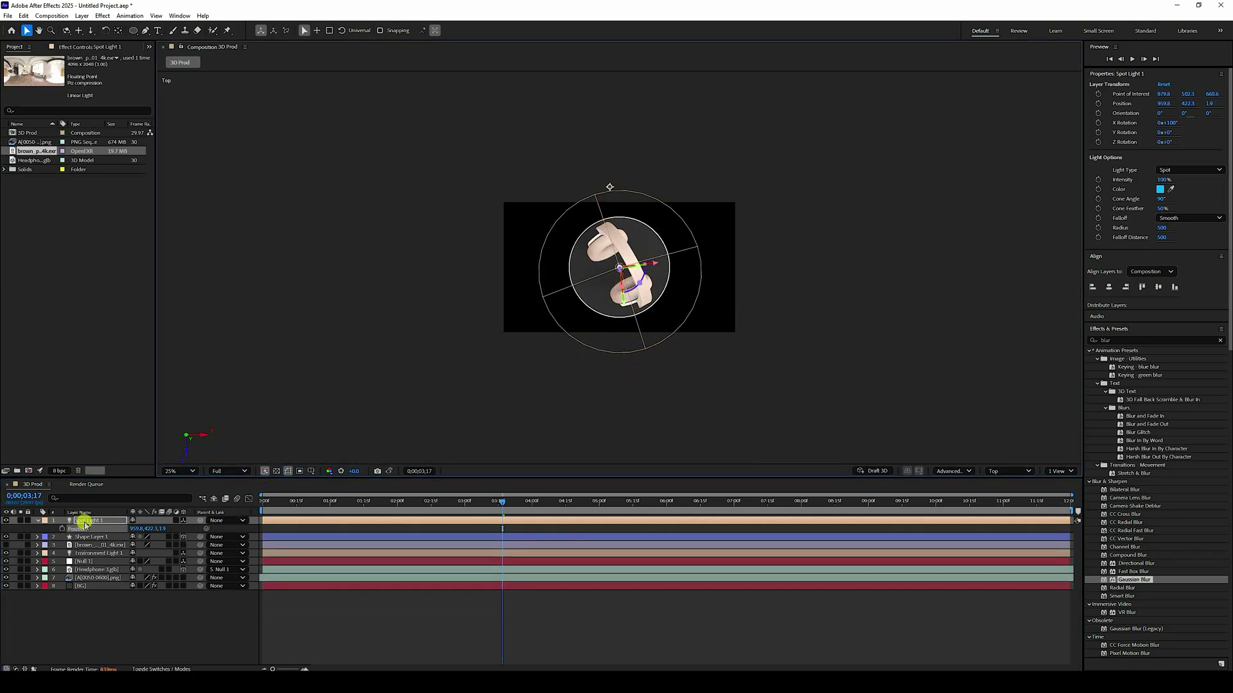
{"action": "key", "text": "slash"}
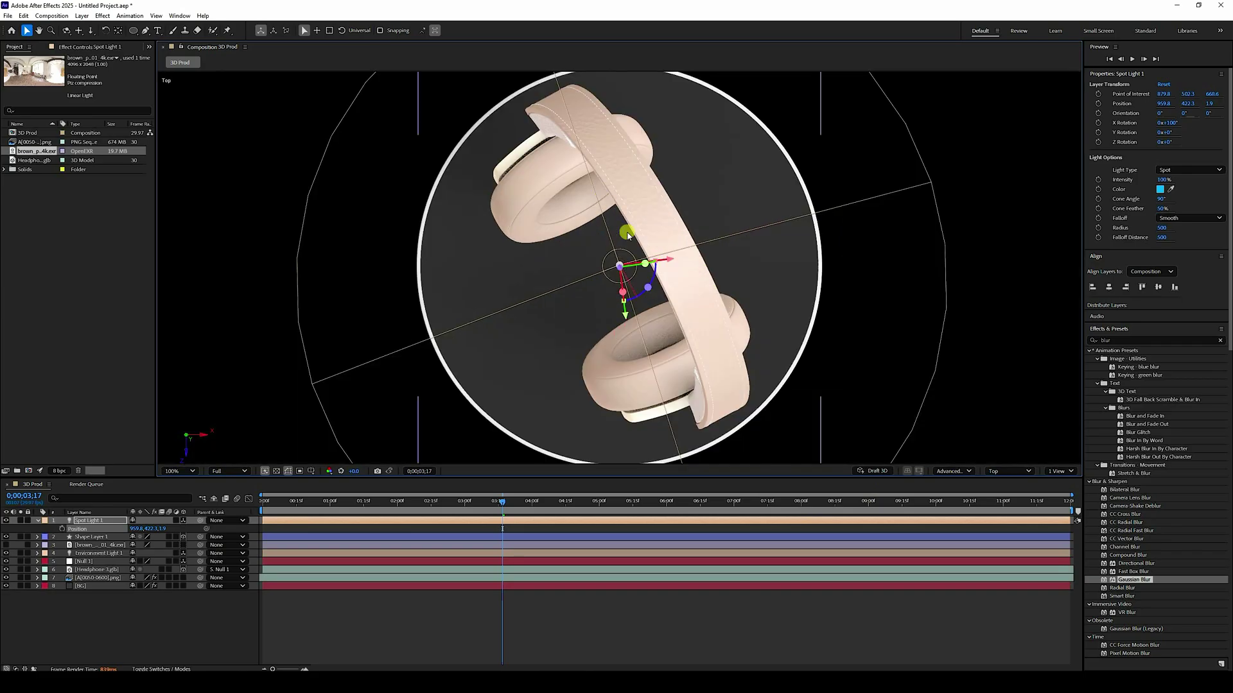
In the Front view, lower Spot Light 1 beneath the podium to about X 955, Y 1138, Z 42
{"action": "left_click", "coordinate": [1009, 471]}
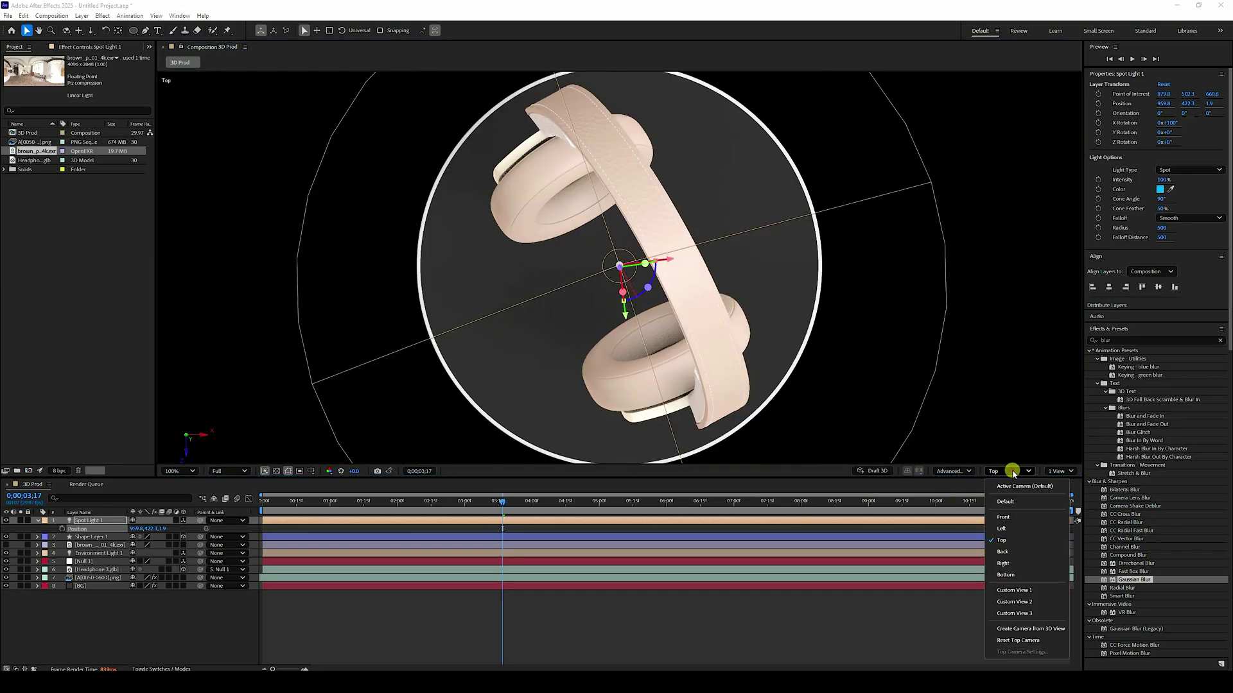
{"action": "left_click", "coordinate": [1004, 517]}
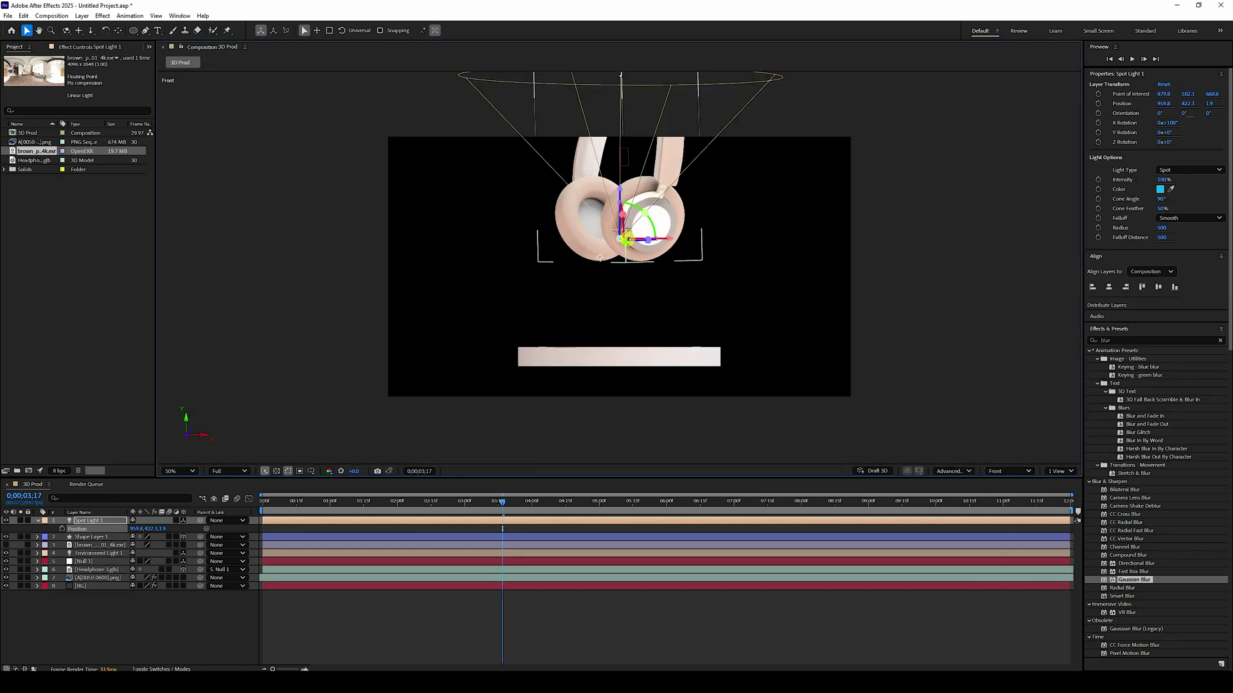
{"action": "left_click_drag", "start_coordinate": [618, 186], "coordinate": [626, 369]}
{"action": "scroll", "coordinate": [642, 332], "scroll_direction": "up", "scroll_amount": 4}
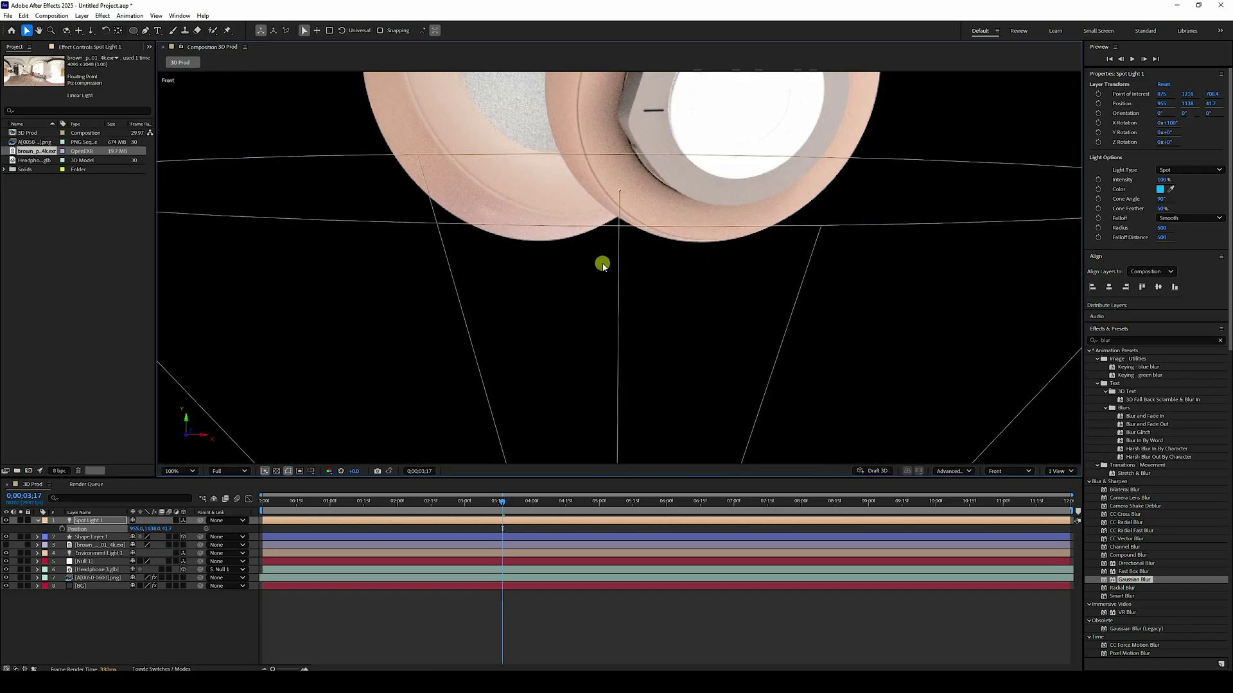
{"action": "scroll", "coordinate": [599, 264], "scroll_direction": "down", "scroll_amount": 4}
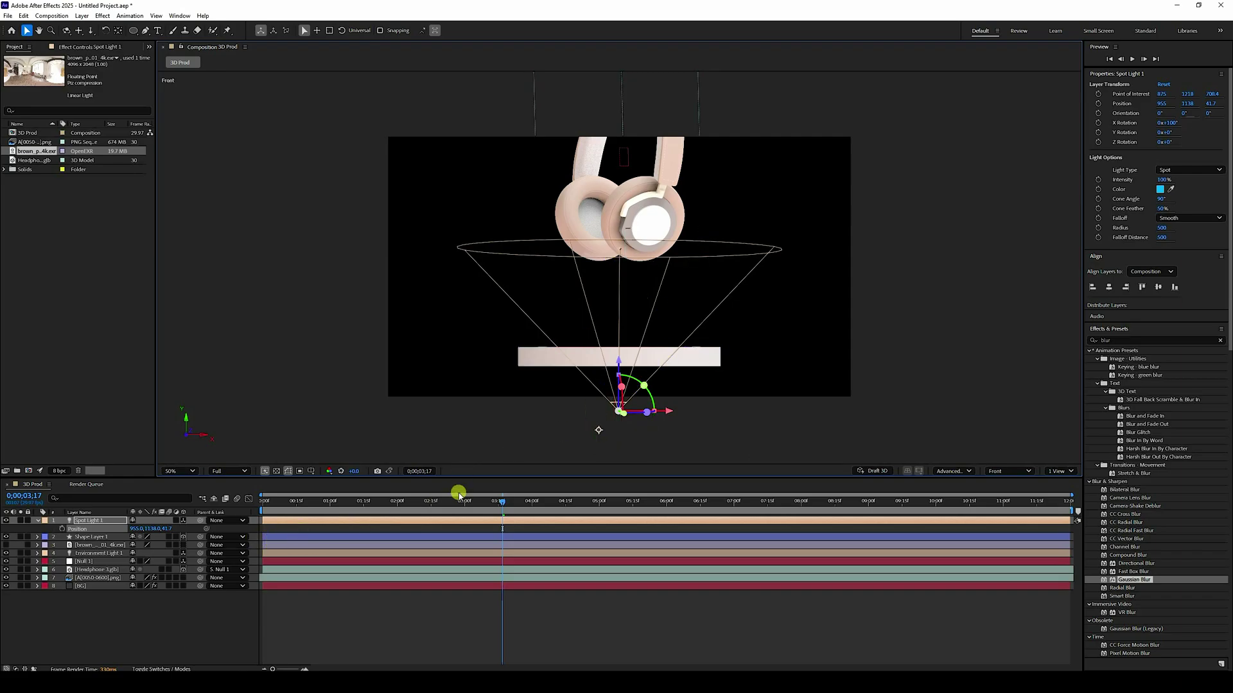
Save the project and set a 0% Intensity keyframe for Spot Light 1 at the start of the composition
{"action": "left_click_drag", "start_coordinate": [503, 502], "coordinate": [242, 503]}
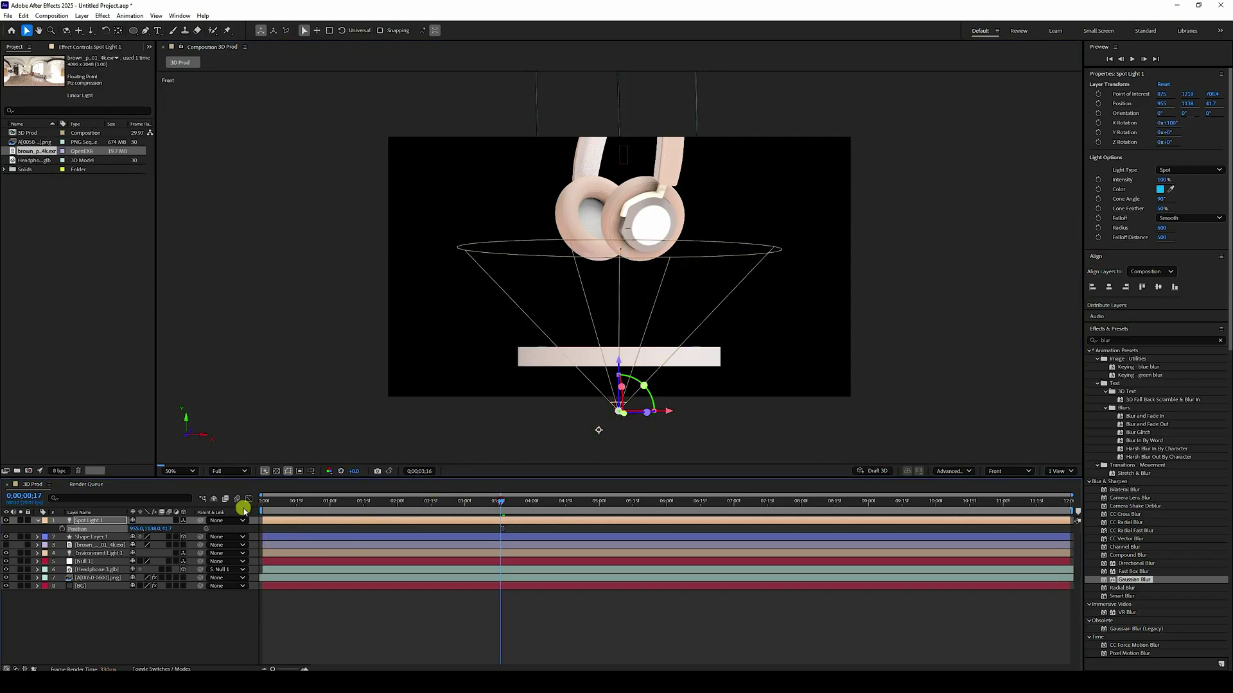
{"action": "left_click", "coordinate": [37, 520]}
{"action": "left_click", "coordinate": [37, 520]}
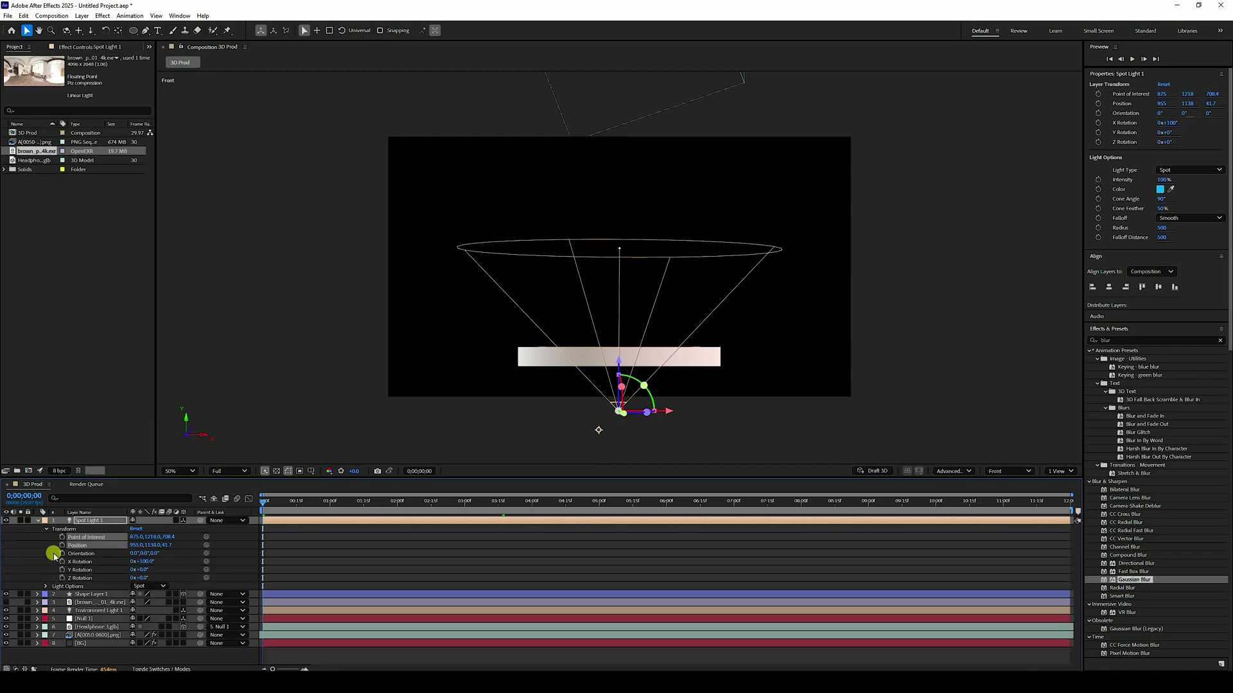
{"action": "left_click", "coordinate": [46, 530]}
{"action": "left_click", "coordinate": [45, 538]}
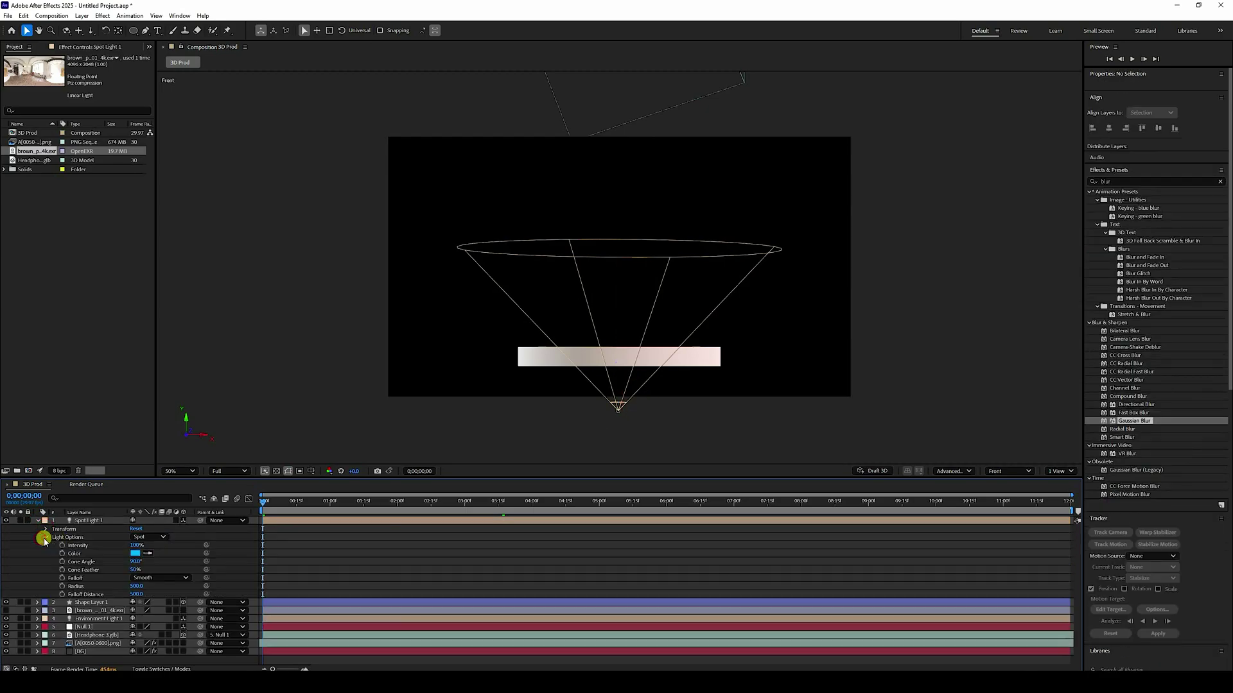
{"action": "key", "text": "ctrl+s"}
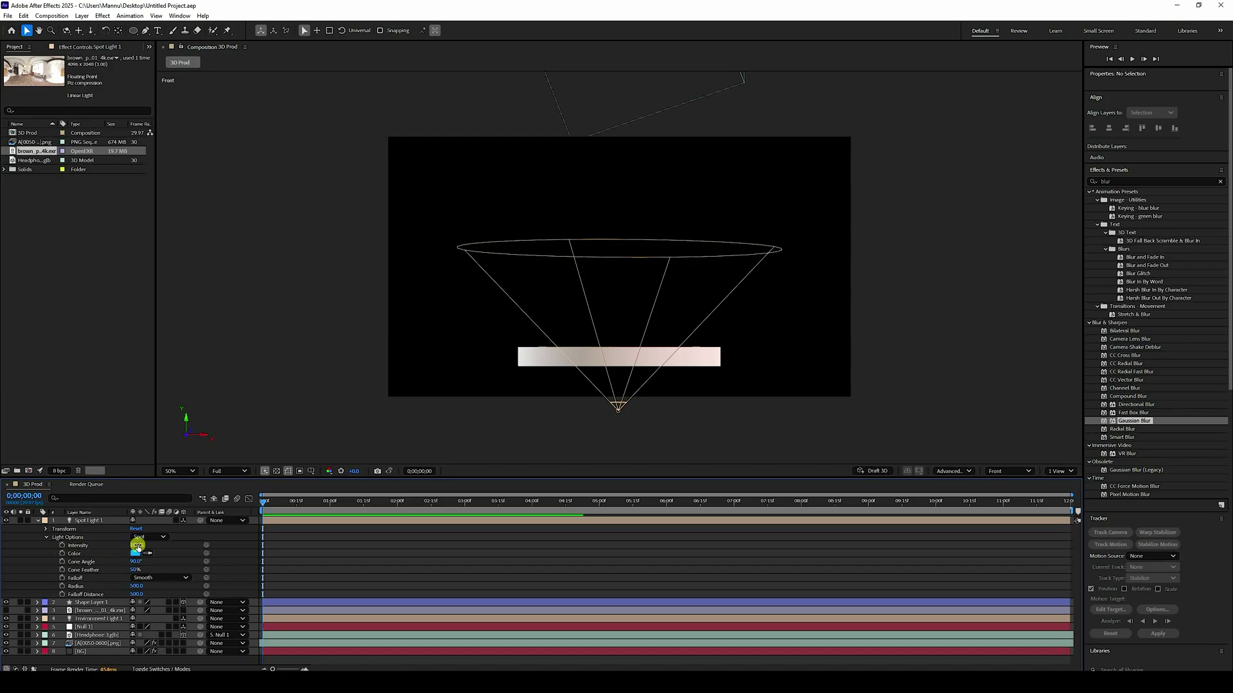
{"action": "key", "text": "Return"}
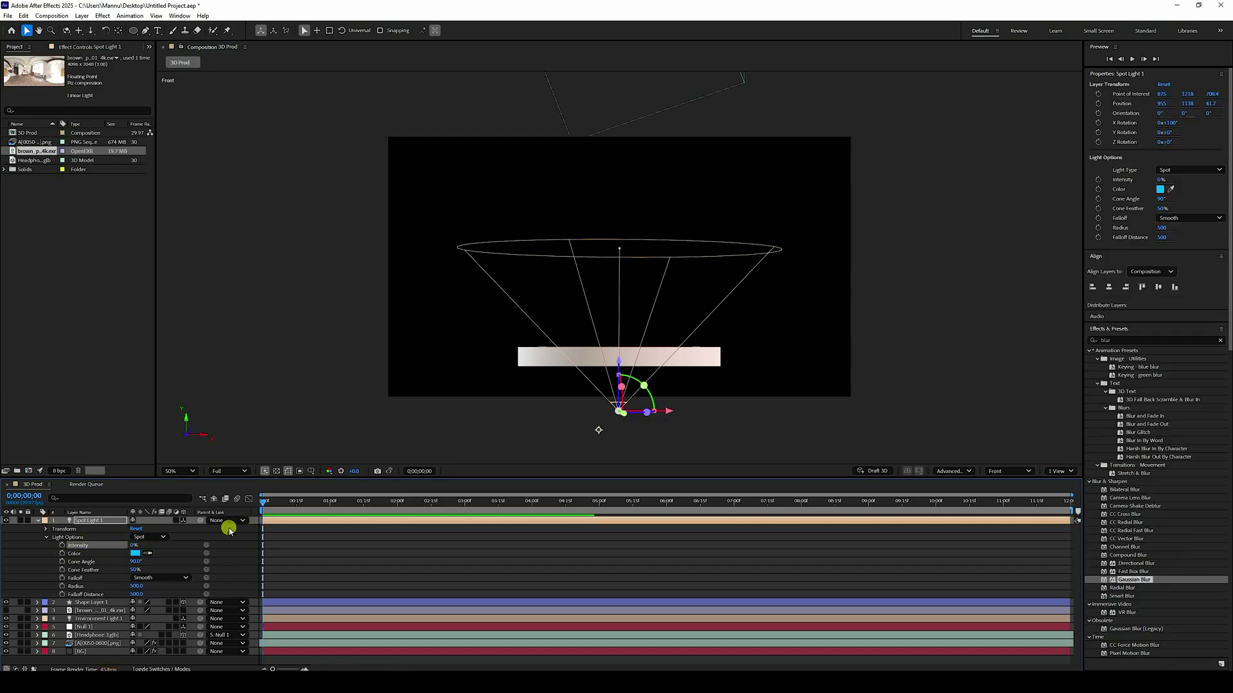
{"action": "left_click", "coordinate": [62, 545]}
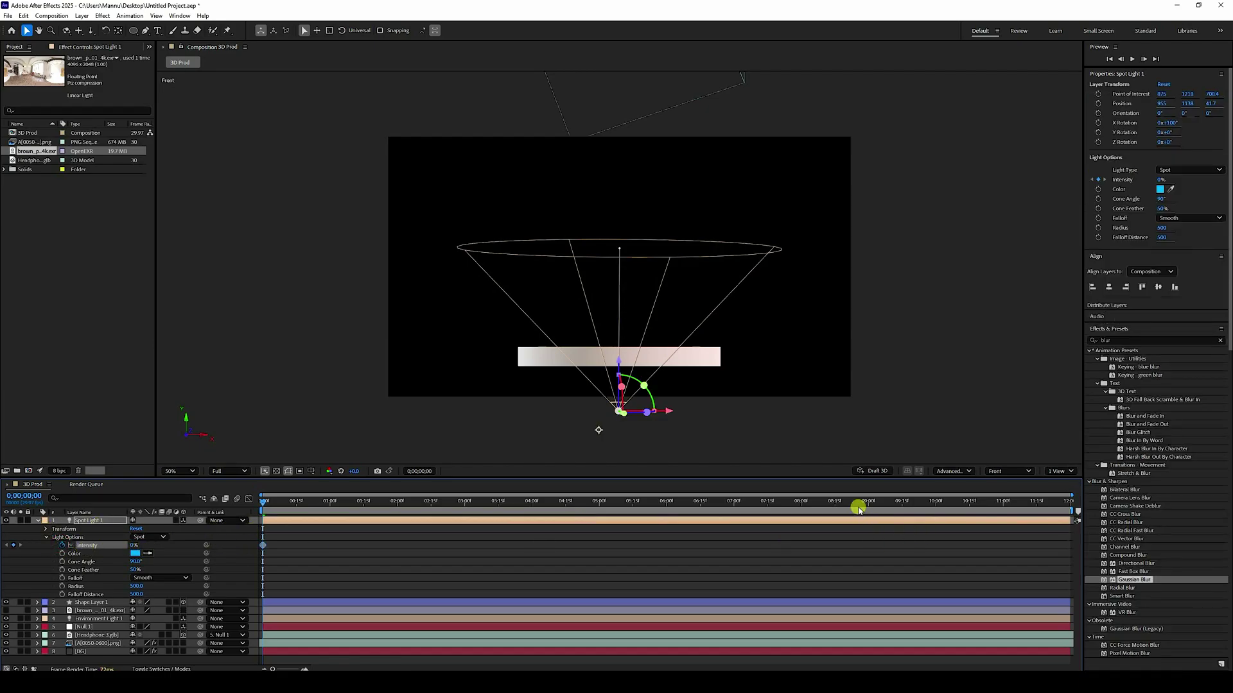
At 0;00;10;00, set Spot Light 1's Intensity to 1000% and apply Easy Ease to both Intensity keyframes
{"action": "left_click", "coordinate": [935, 501]}
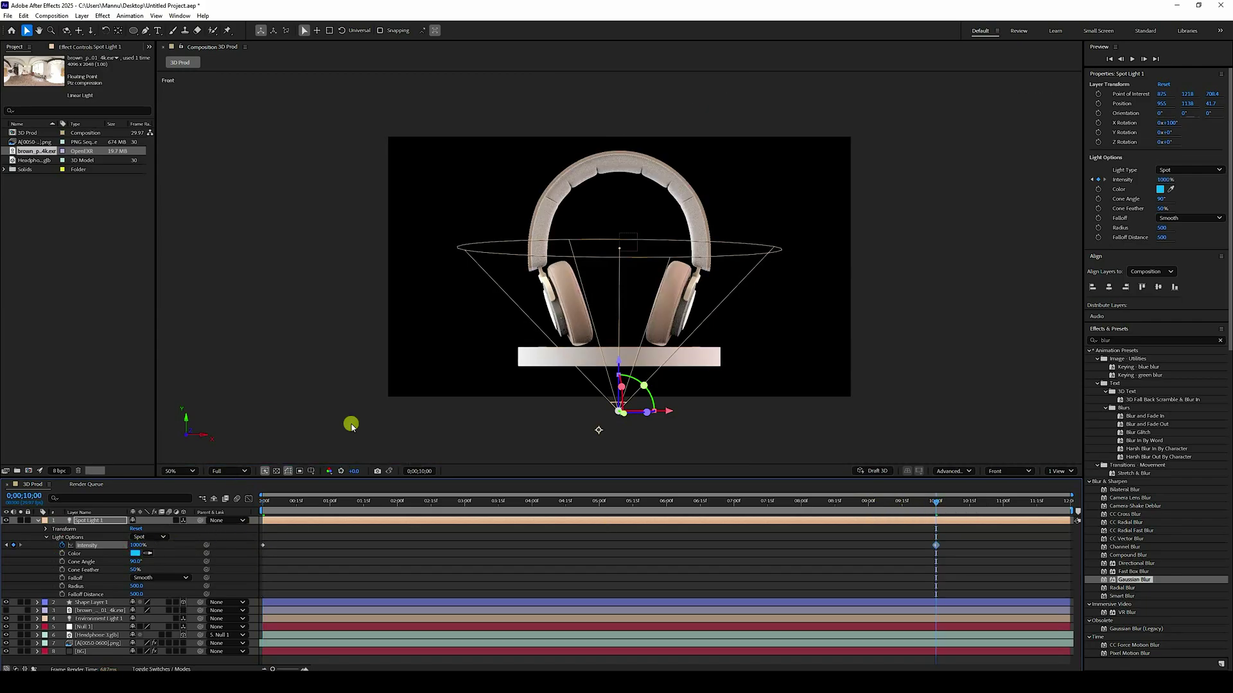
{"action": "key", "text": "period"}
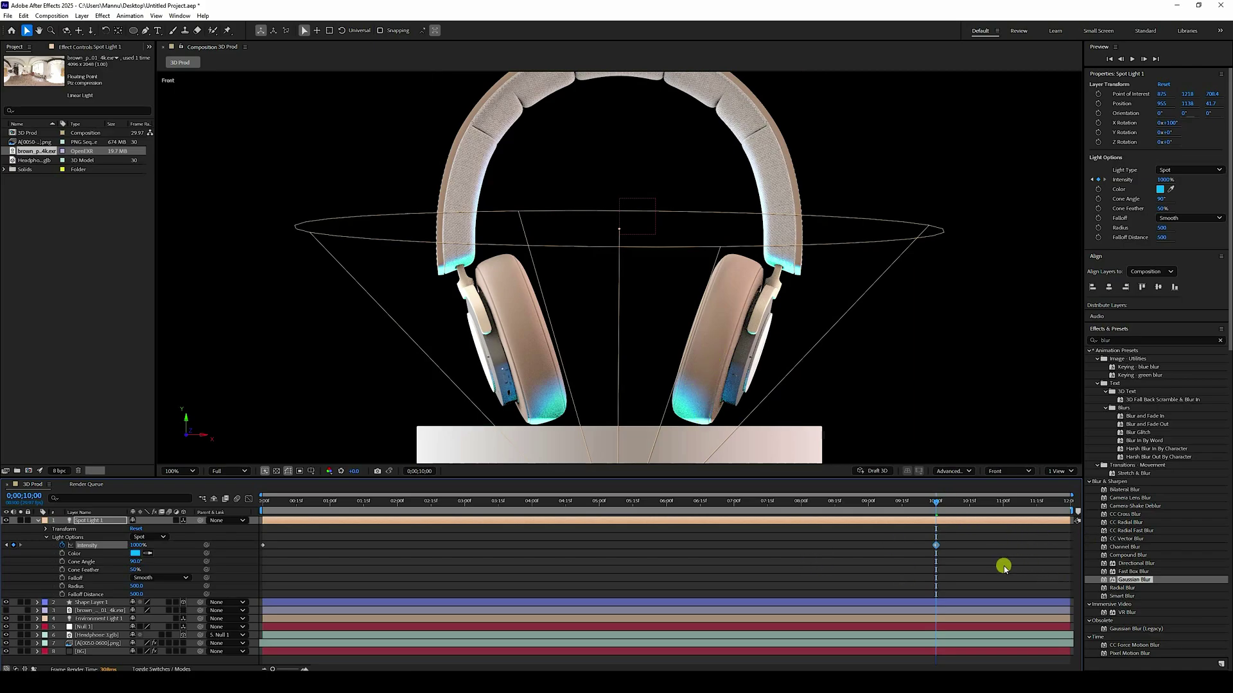
{"action": "left_click_drag", "start_coordinate": [1003, 568], "coordinate": [229, 512]}
{"action": "left_click", "coordinate": [263, 543]}
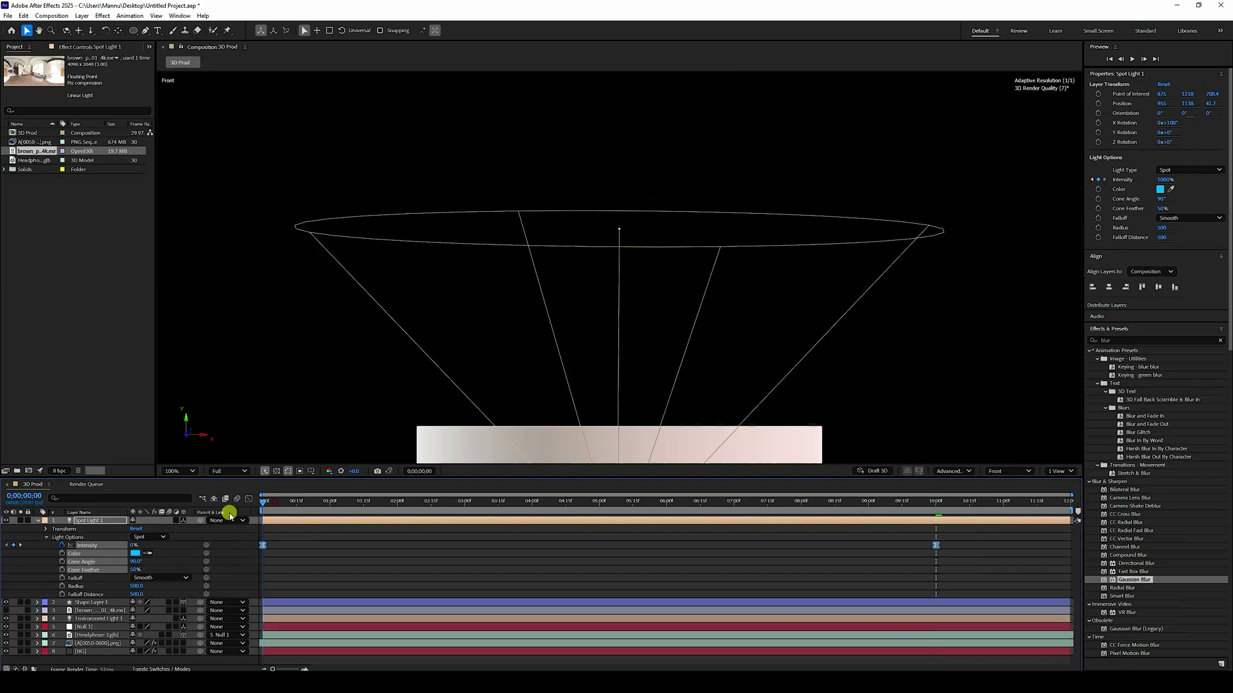
{"action": "left_click", "coordinate": [38, 520]}
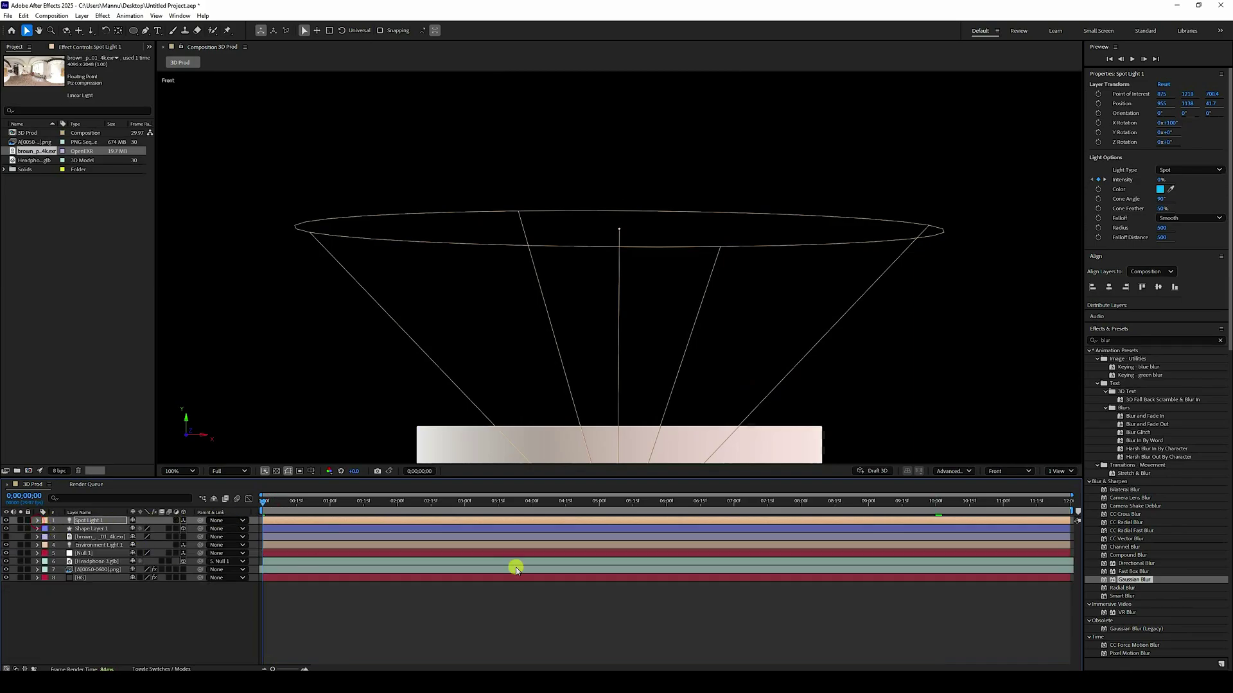
Return to the Active Camera (Default) view and save the project
{"action": "left_click", "coordinate": [1018, 473]}
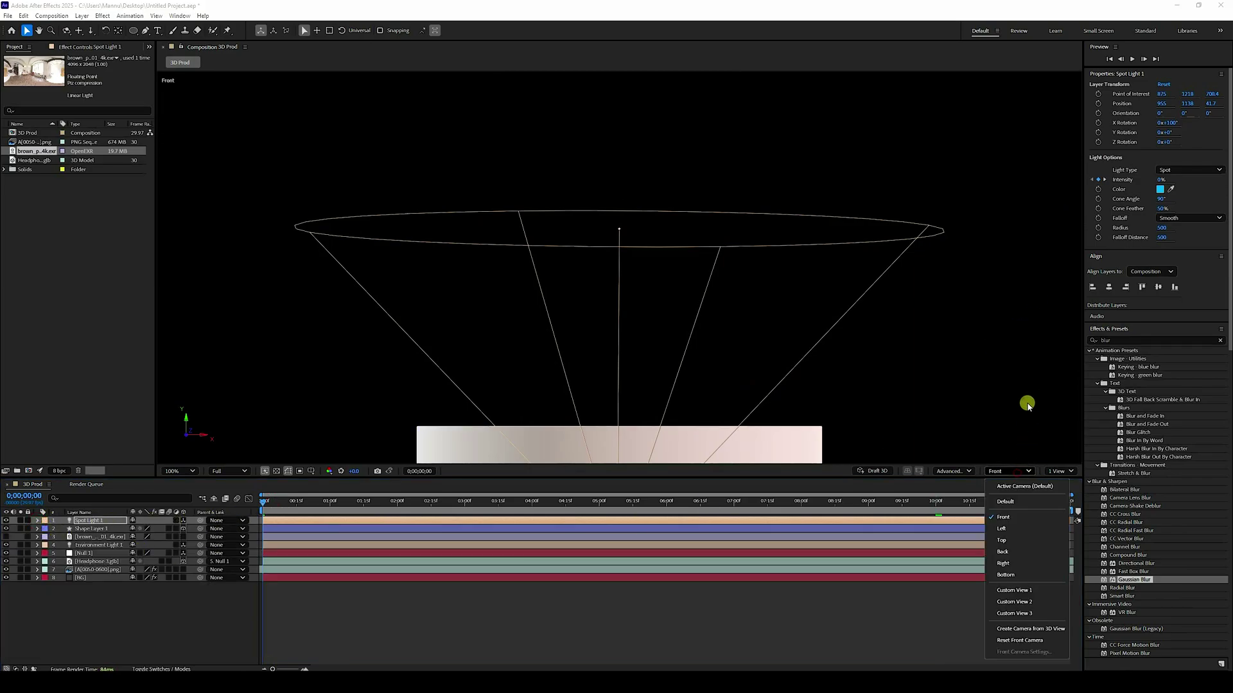
{"action": "left_click", "coordinate": [1010, 486]}
{"action": "key", "text": "ctrl+s"}
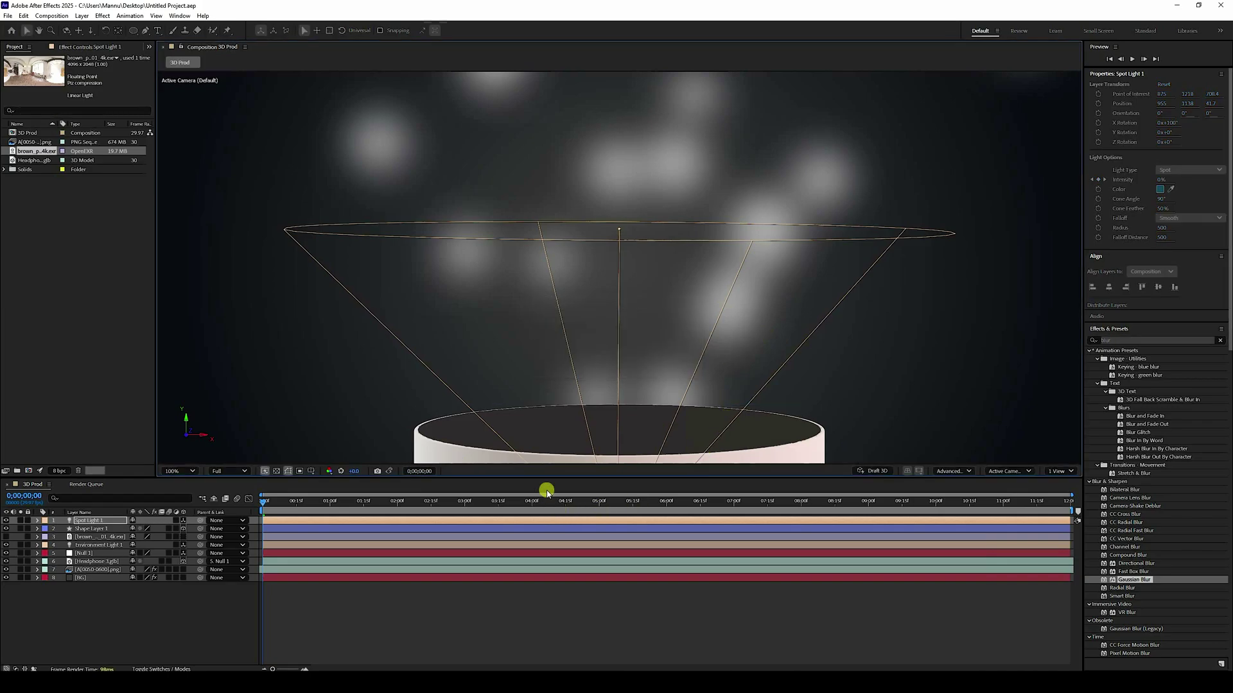
Enlarge the composition viewer with the frame fitted to it, and preview the spot-lit headphone animation from the start
{"action": "left_click", "coordinate": [551, 478]}
{"action": "left_click_drag", "start_coordinate": [545, 496], "coordinate": [542, 541]}
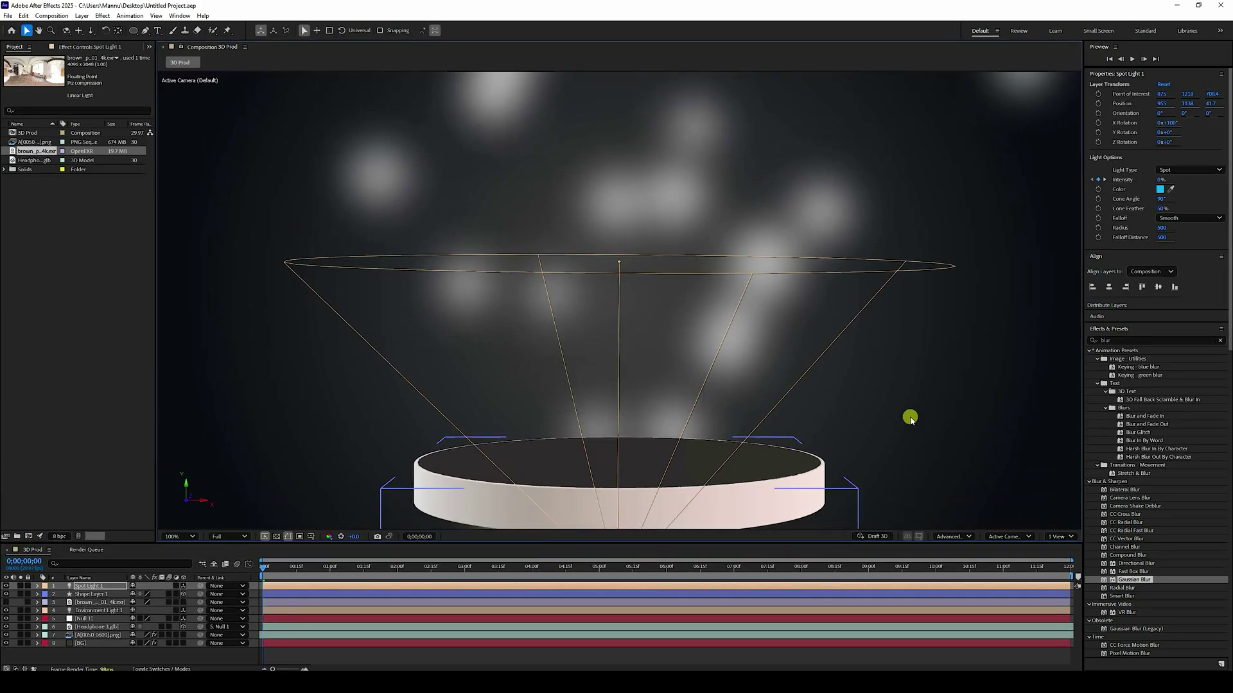
{"action": "left_click", "coordinate": [173, 543]}
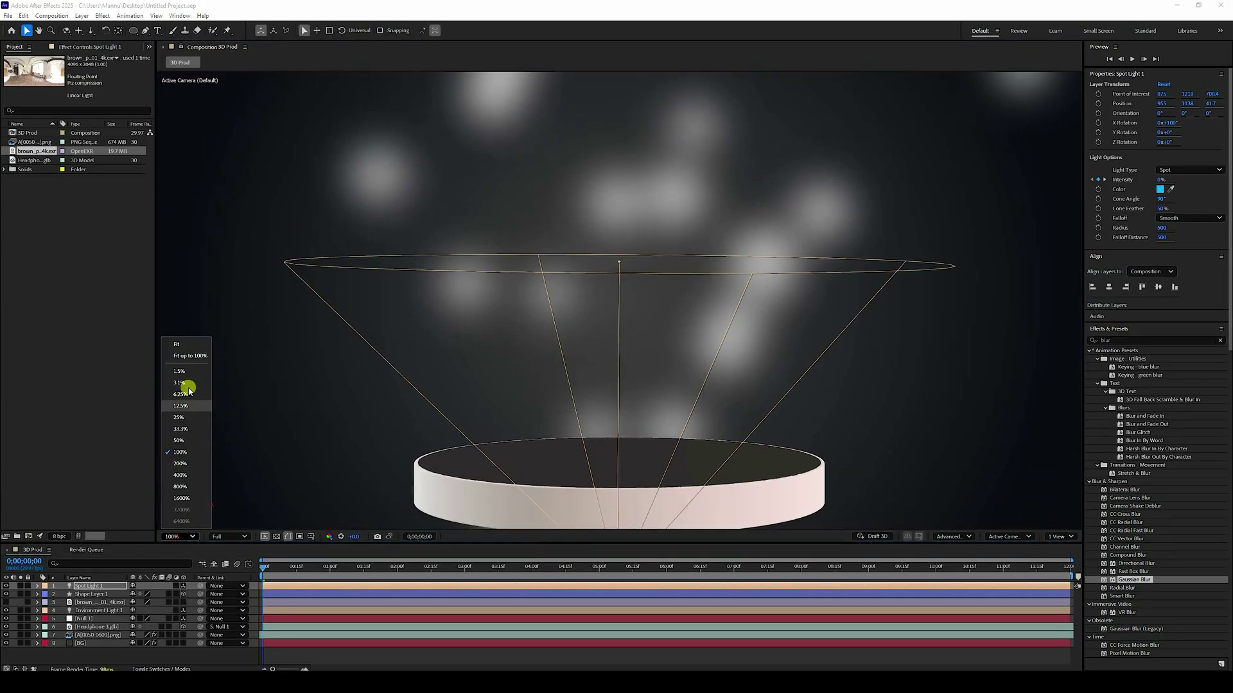
{"action": "left_click", "coordinate": [182, 352]}
{"action": "left_click", "coordinate": [1117, 59]}
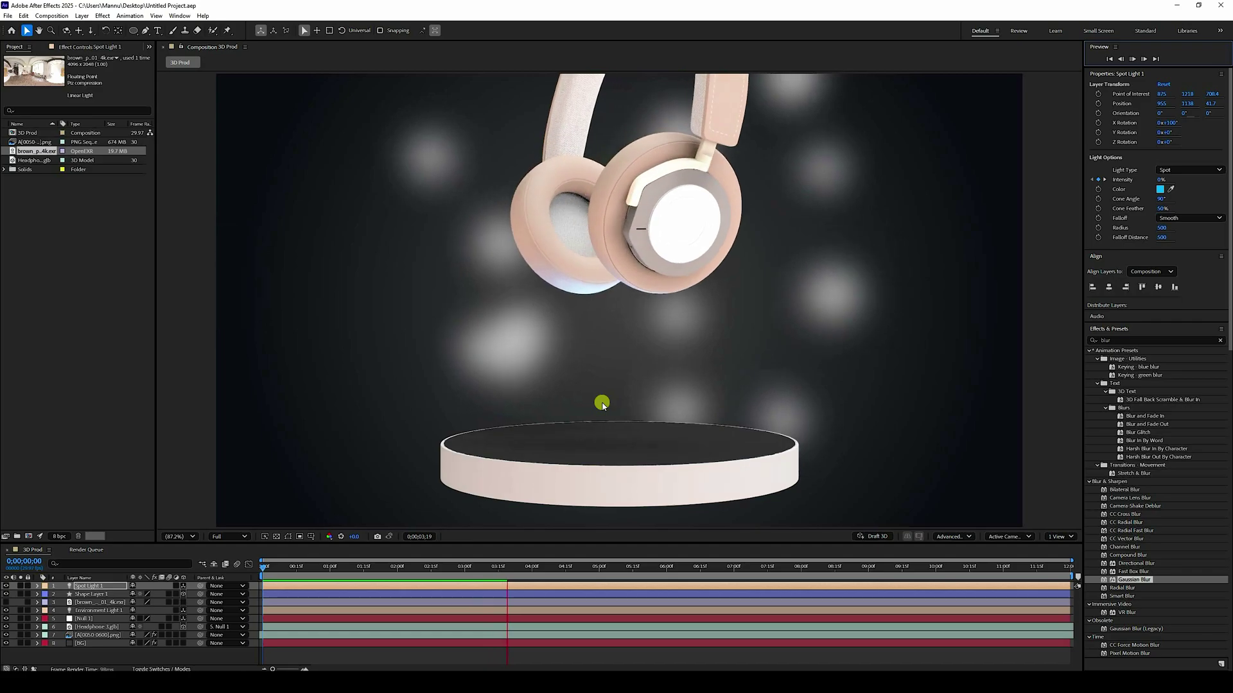
{"action": "key", "text": "space"}
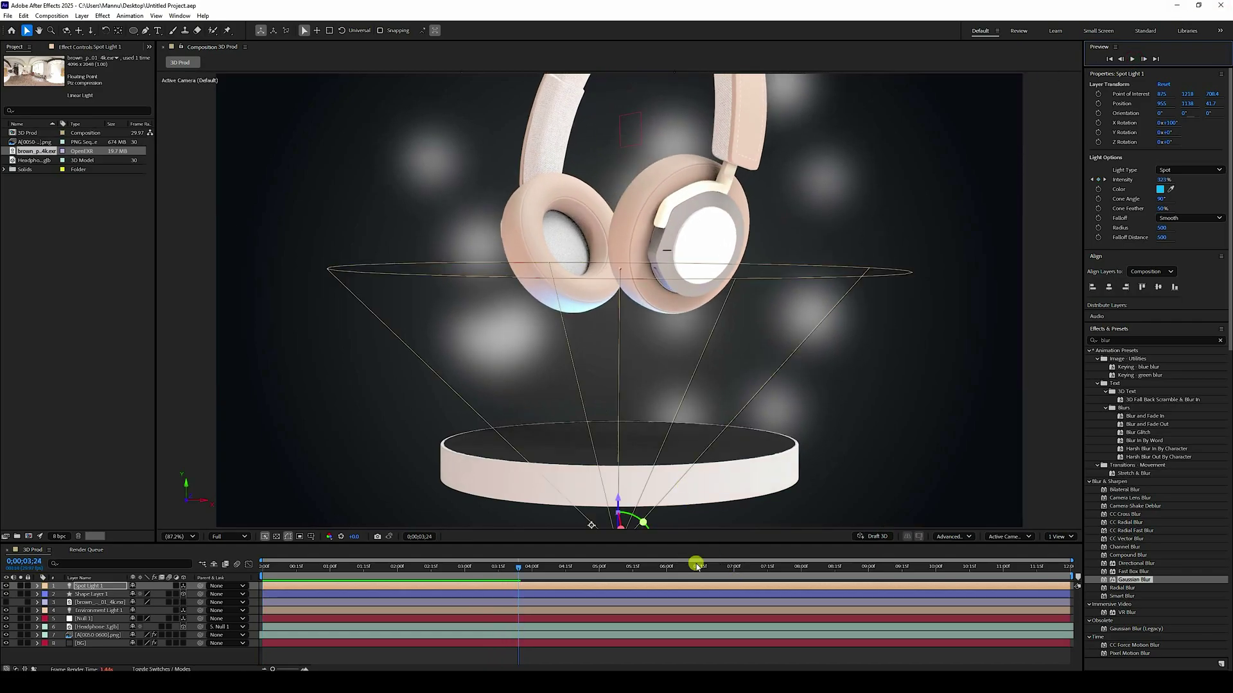
Go to 0;00;06;16 and examine the blue spot light on the headphone's ear cups up close
{"action": "left_click", "coordinate": [702, 566]}
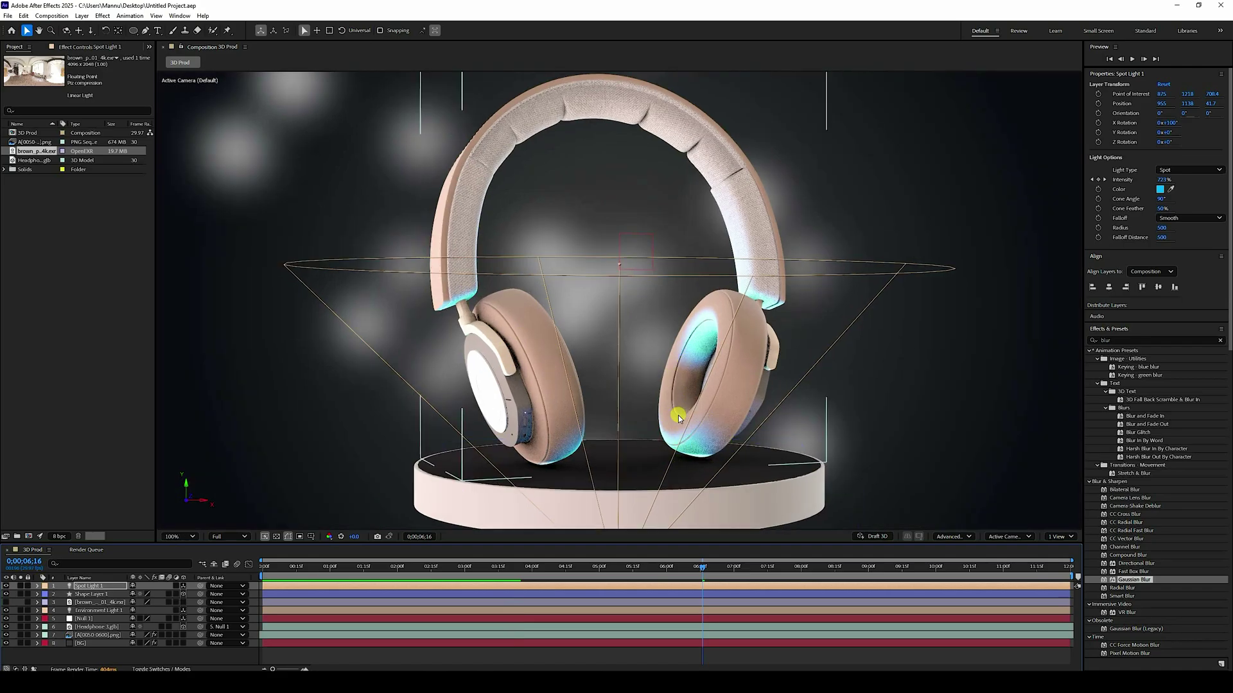
{"action": "key", "text": "period"}
{"action": "key", "text": "comma"}
{"action": "key", "text": "comma"}
{"action": "key", "text": "period"}
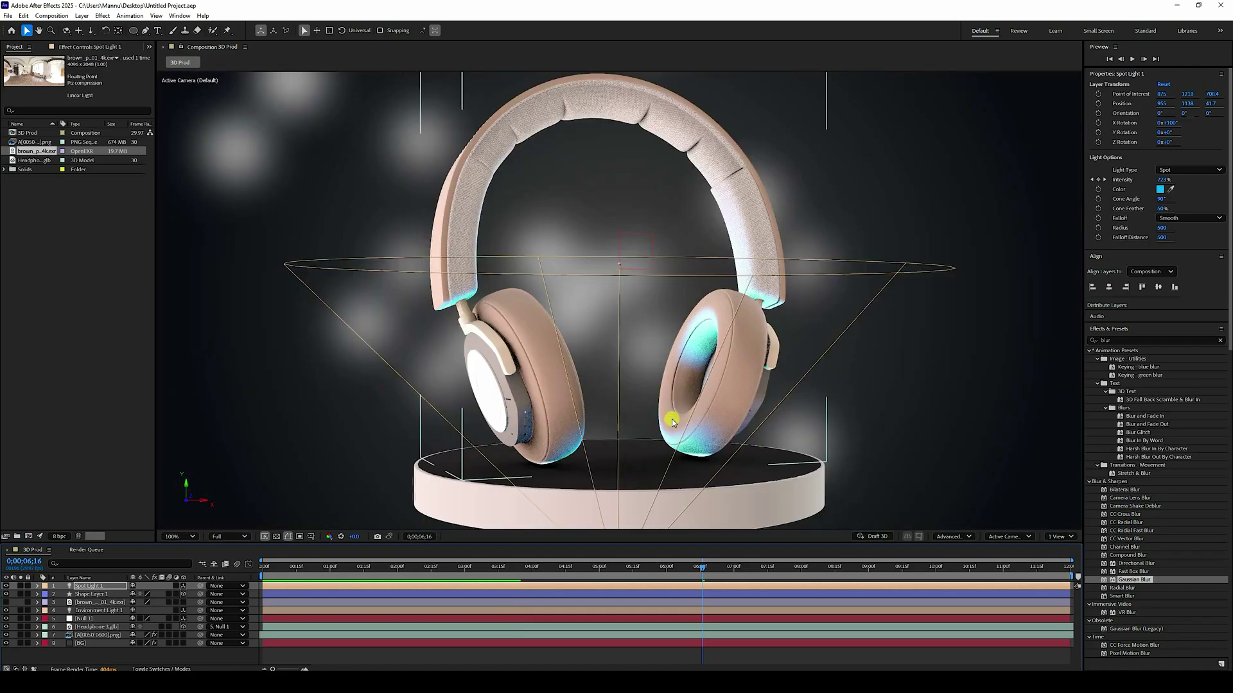
{"action": "key", "text": "period"}
{"action": "left_click_drag", "start_coordinate": [862, 327], "coordinate": [878, 198]}
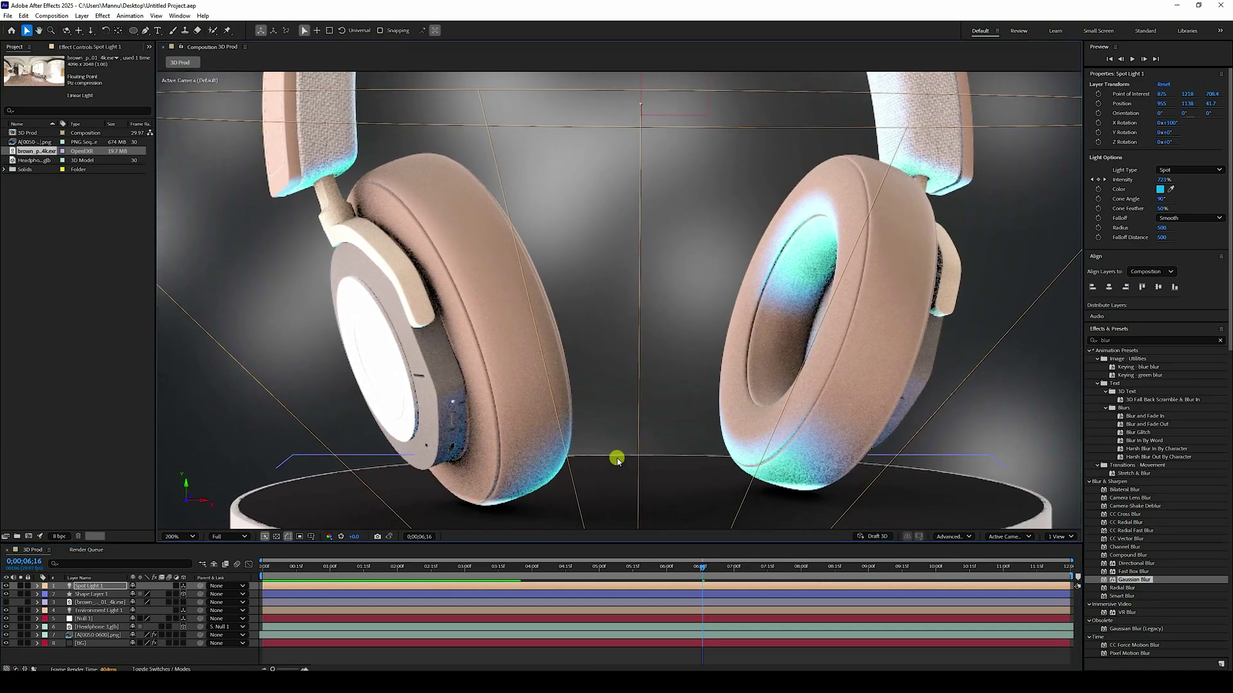
Fit the shadow casting box to the scene in the Advanced 3D render options, and fit the whole frame in the viewer
{"action": "left_click", "coordinate": [950, 537]}
{"action": "left_click", "coordinate": [953, 586]}
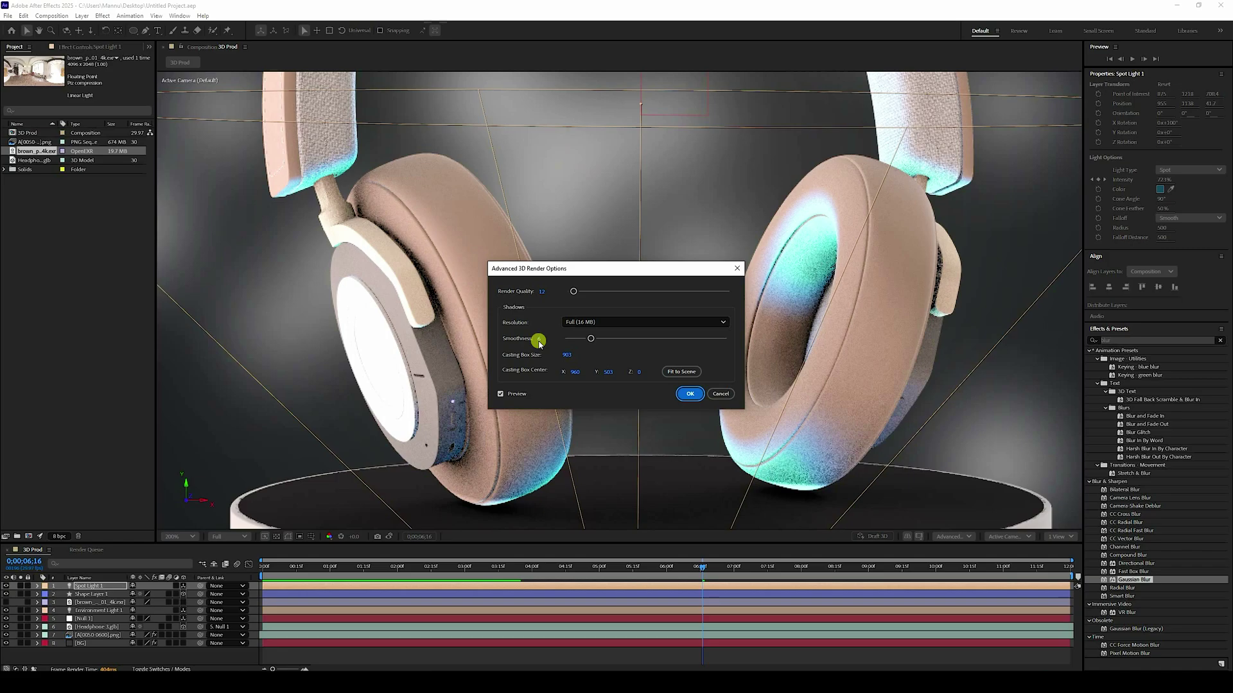
{"action": "left_click", "coordinate": [682, 371]}
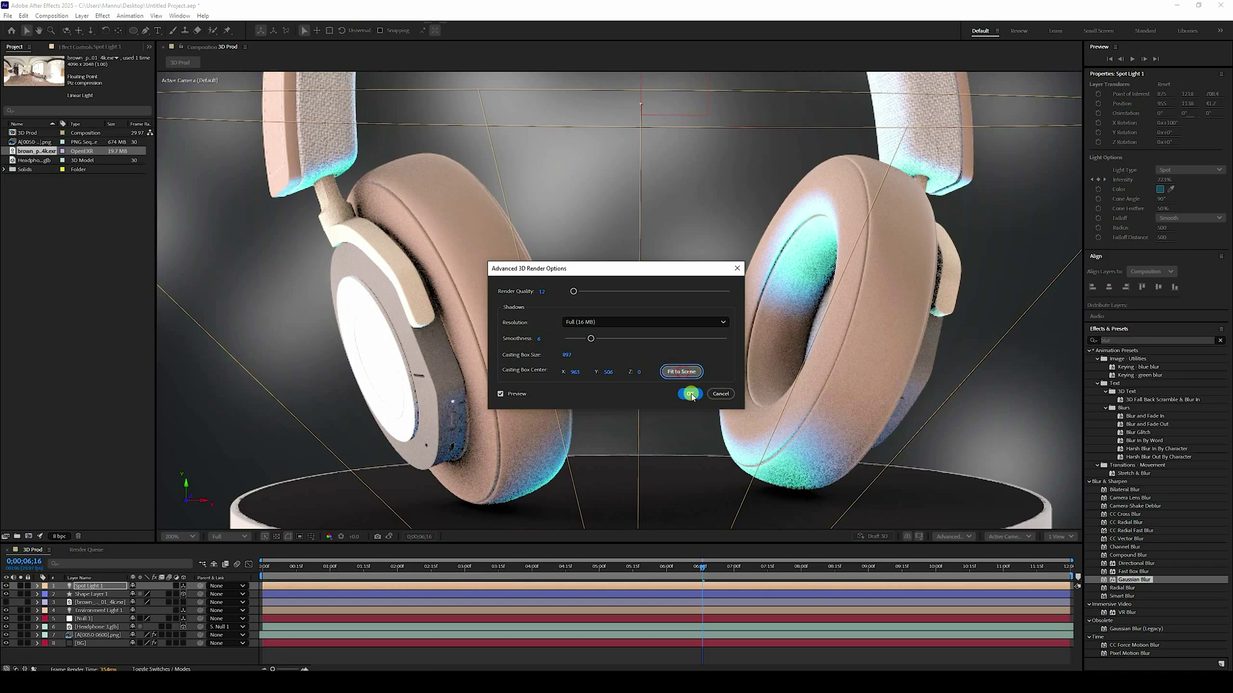
{"action": "left_click", "coordinate": [688, 394]}
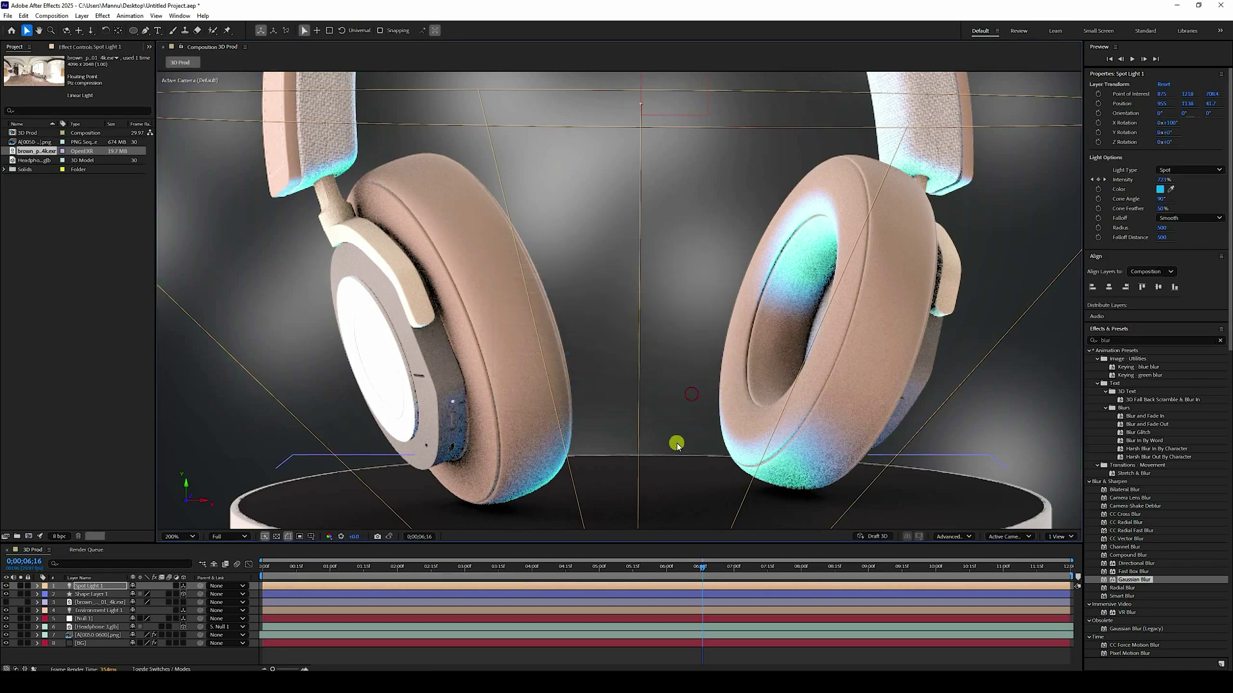
{"action": "key", "text": "comma"}
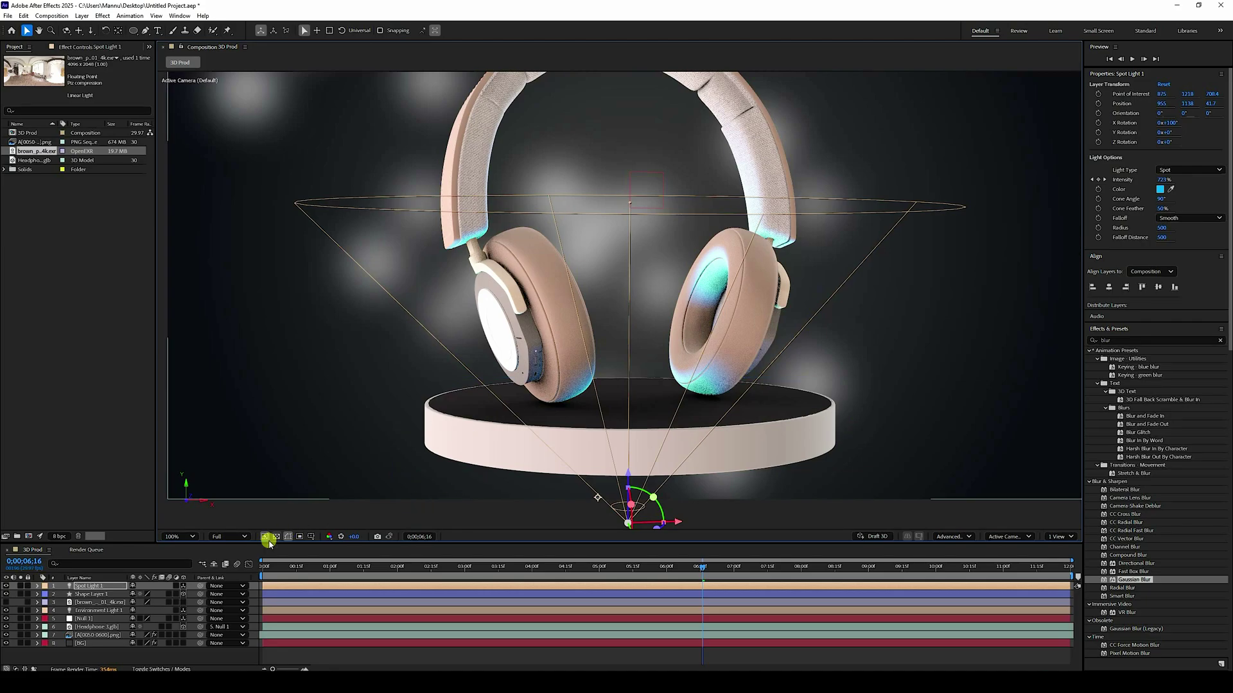
{"action": "left_click", "coordinate": [180, 537]}
{"action": "left_click", "coordinate": [199, 355]}
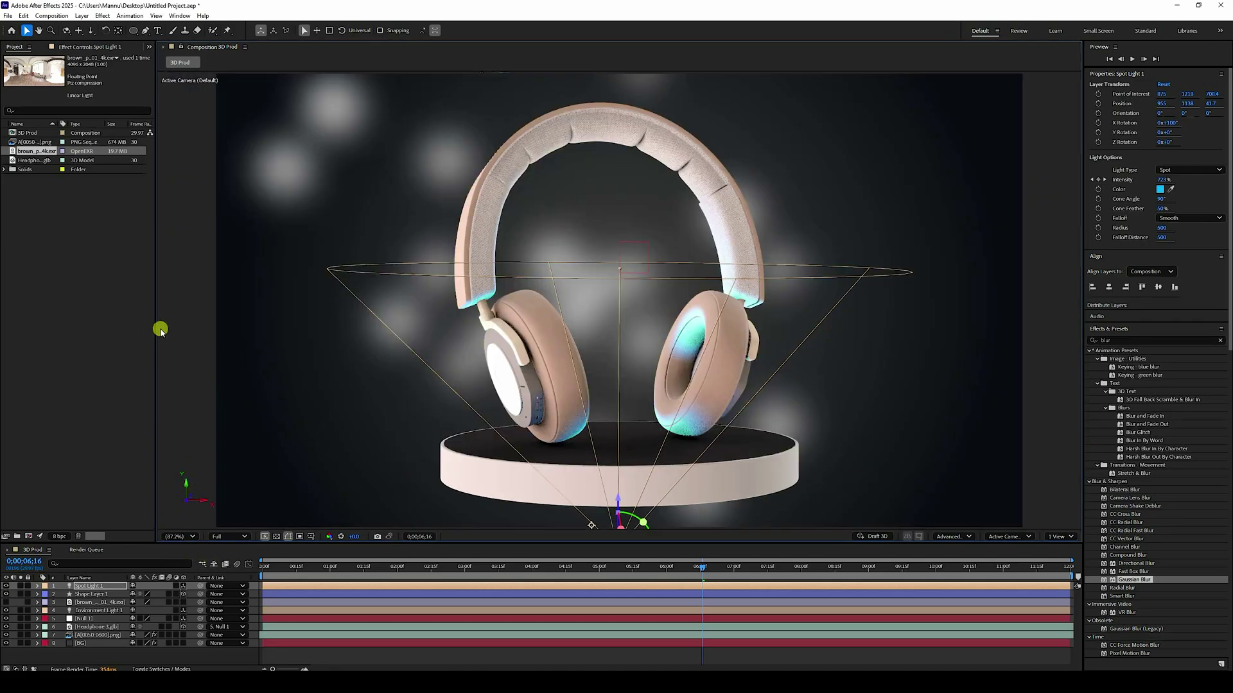
Copy the word SUPER from the Text file in Notepad and paste it as a new text layer in the After Effects composition
{"action": "key", "text": "alt+Tab"}
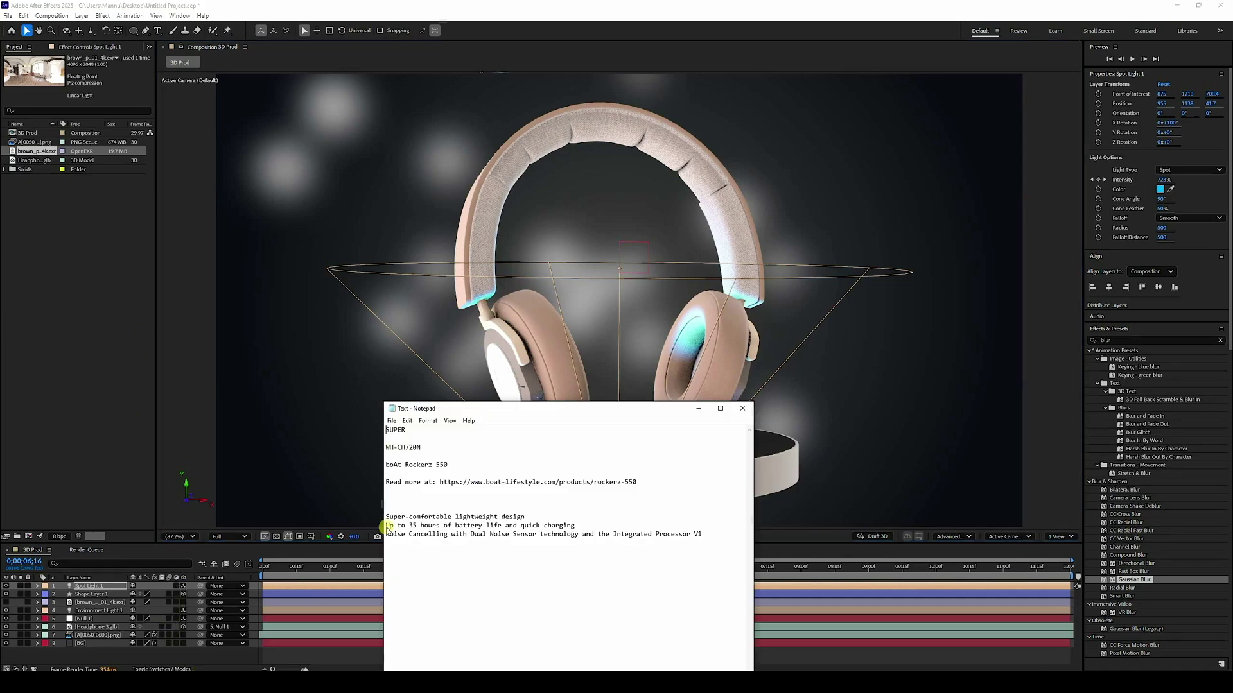
{"action": "left_click_drag", "start_coordinate": [416, 432], "coordinate": [357, 430]}
{"action": "key", "text": "ctrl+c"}
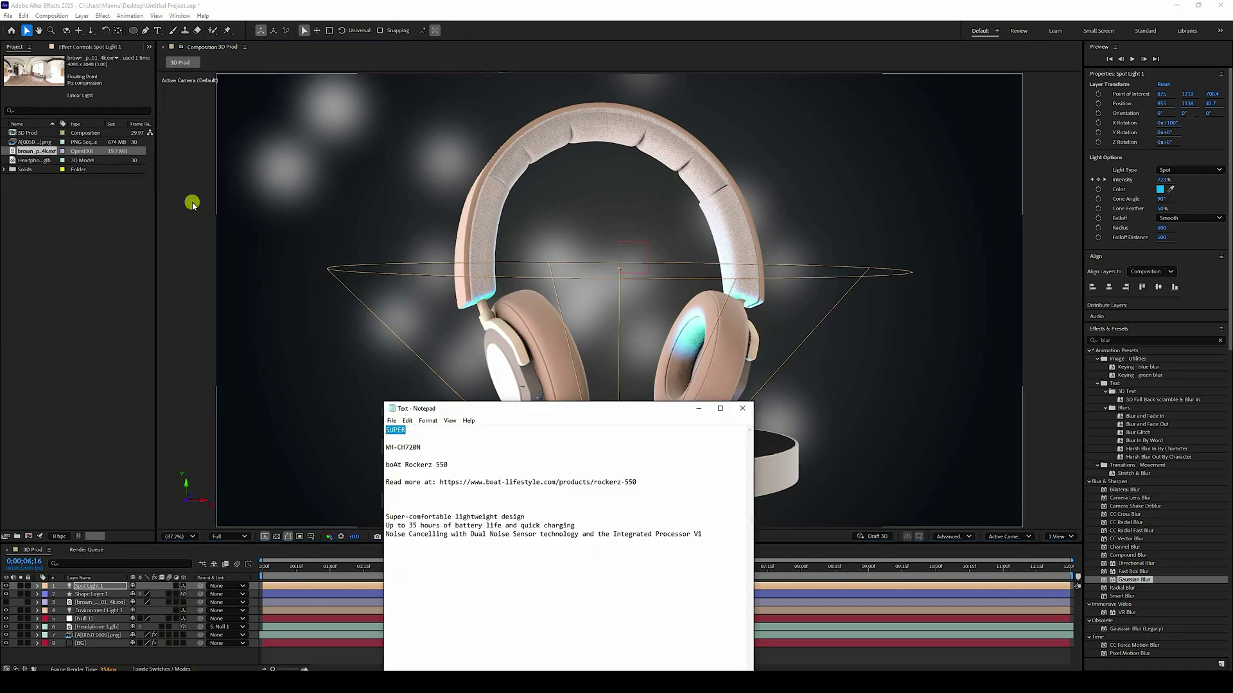
{"action": "left_click", "coordinate": [163, 31]}
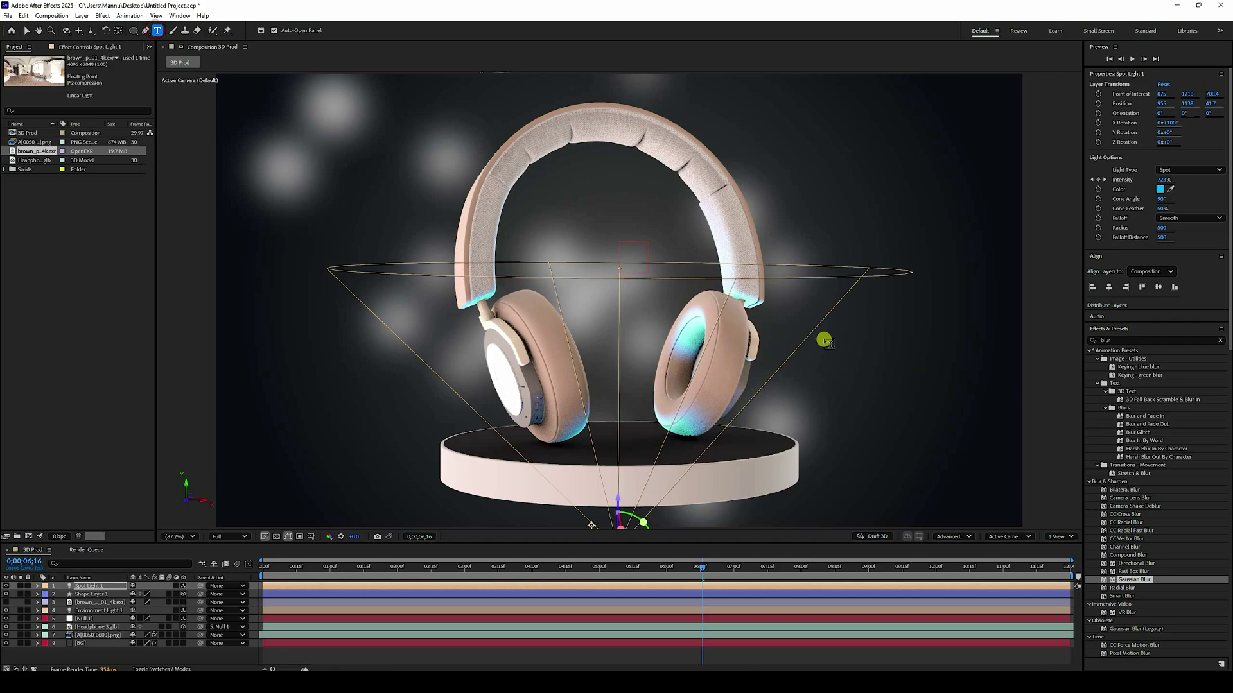
{"action": "left_click", "coordinate": [405, 233]}
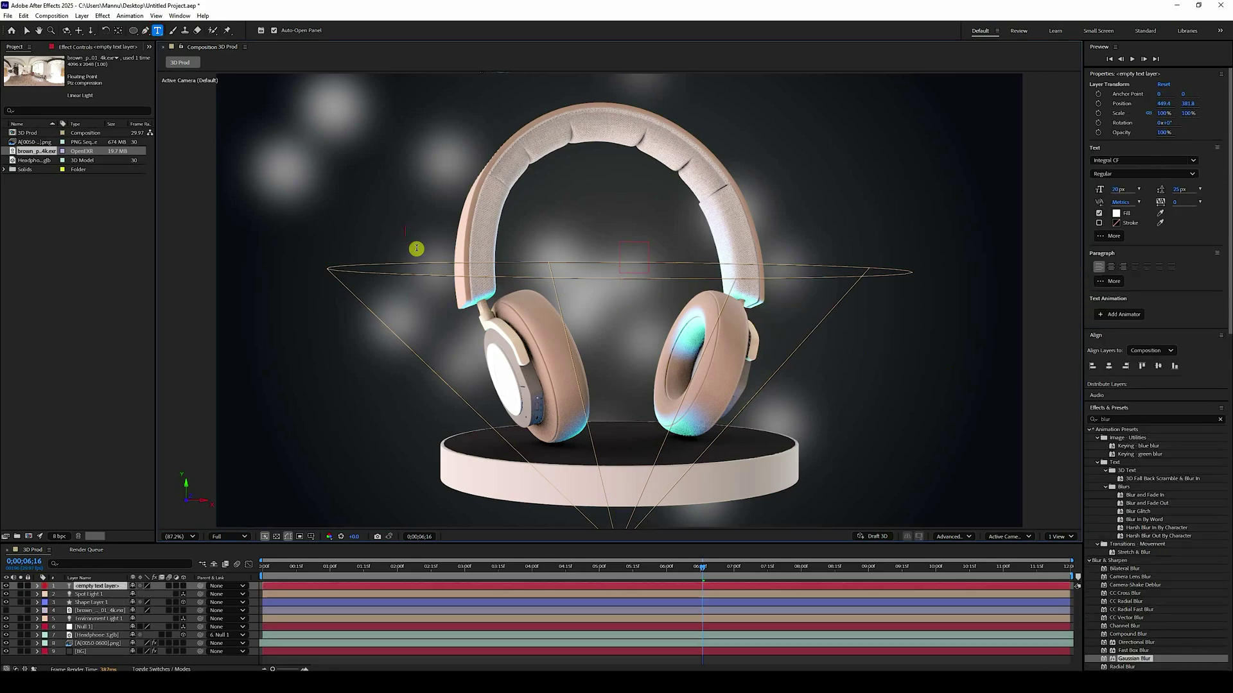
{"action": "key", "text": "ctrl+v"}
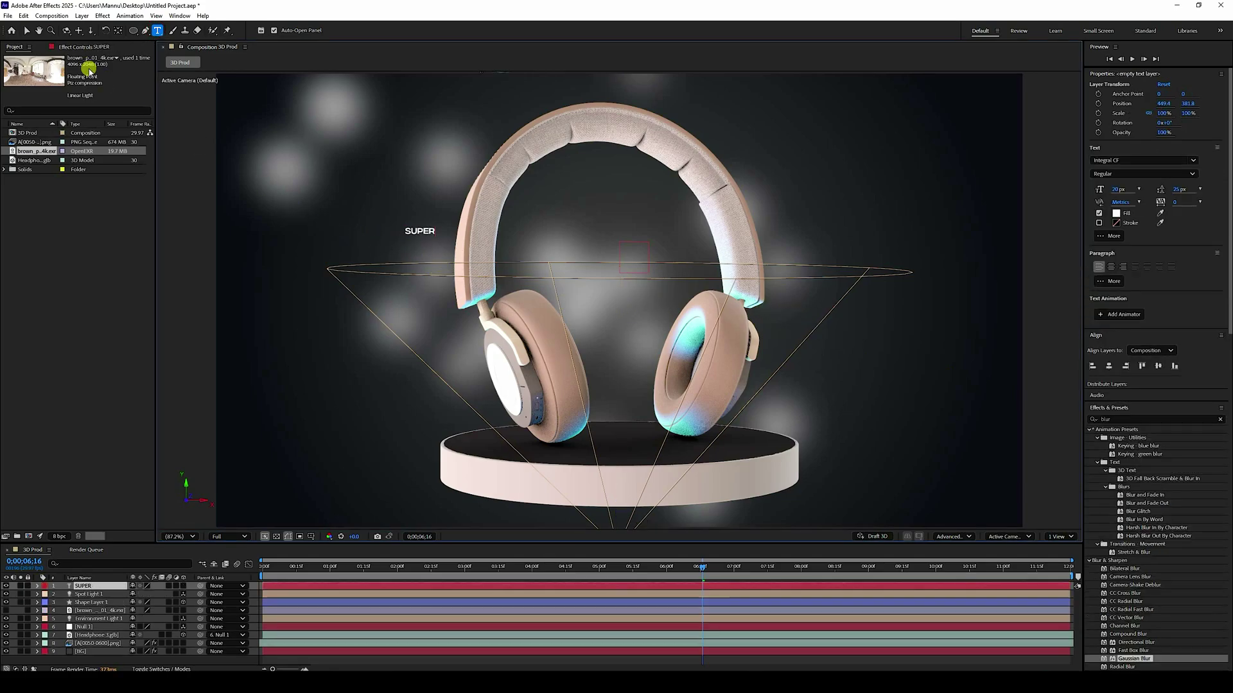
Set the SUPER text's font size to 300 px and center its anchor point
{"action": "left_click", "coordinate": [25, 31]}
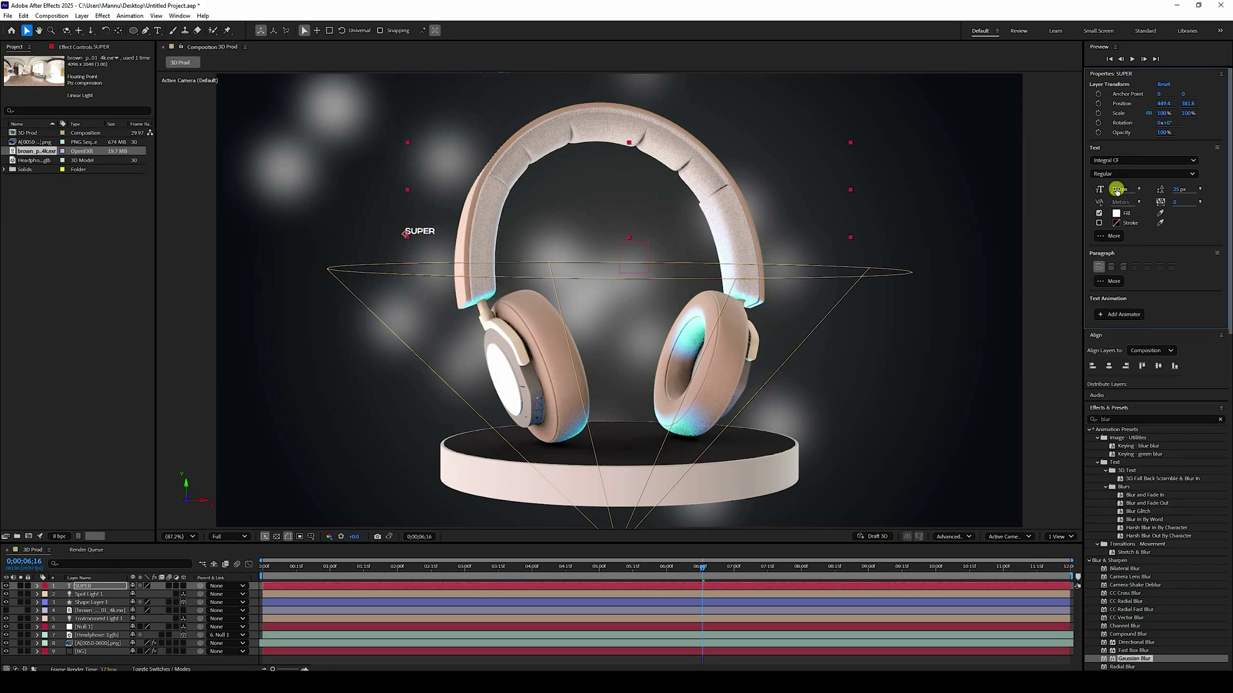
{"action": "left_click", "coordinate": [1118, 190]}
{"action": "type", "text": "300"}
{"action": "key", "text": "Return"}
{"action": "key", "text": "ctrl+alt+Home"}
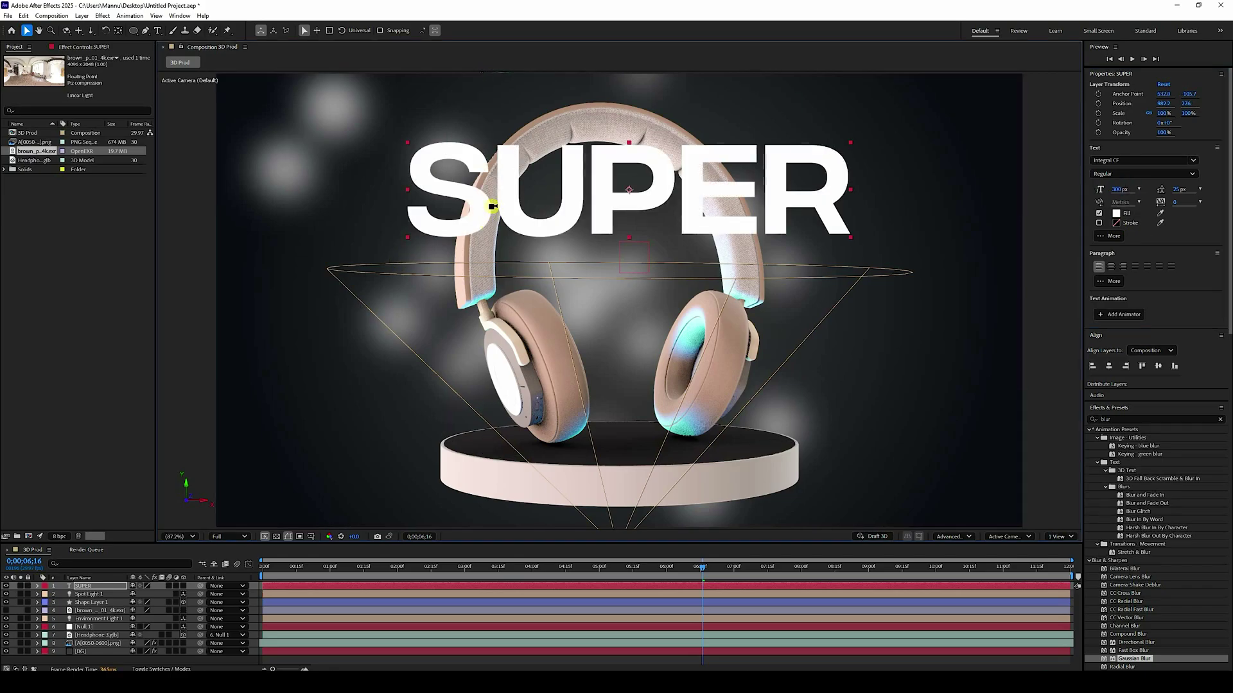
Rotate the SUPER text layer by -90°
{"action": "key", "text": "r"}
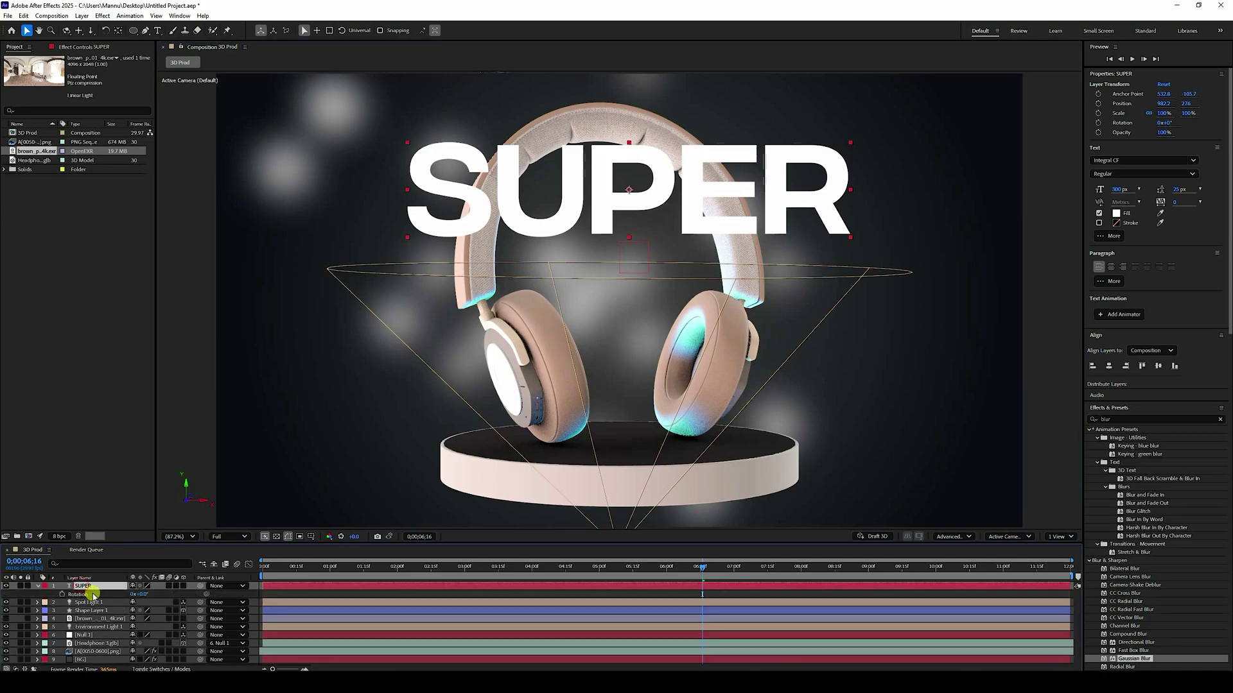
{"action": "left_click_drag", "start_coordinate": [157, 587], "coordinate": [115, 597]}
{"action": "left_click", "coordinate": [146, 593]}
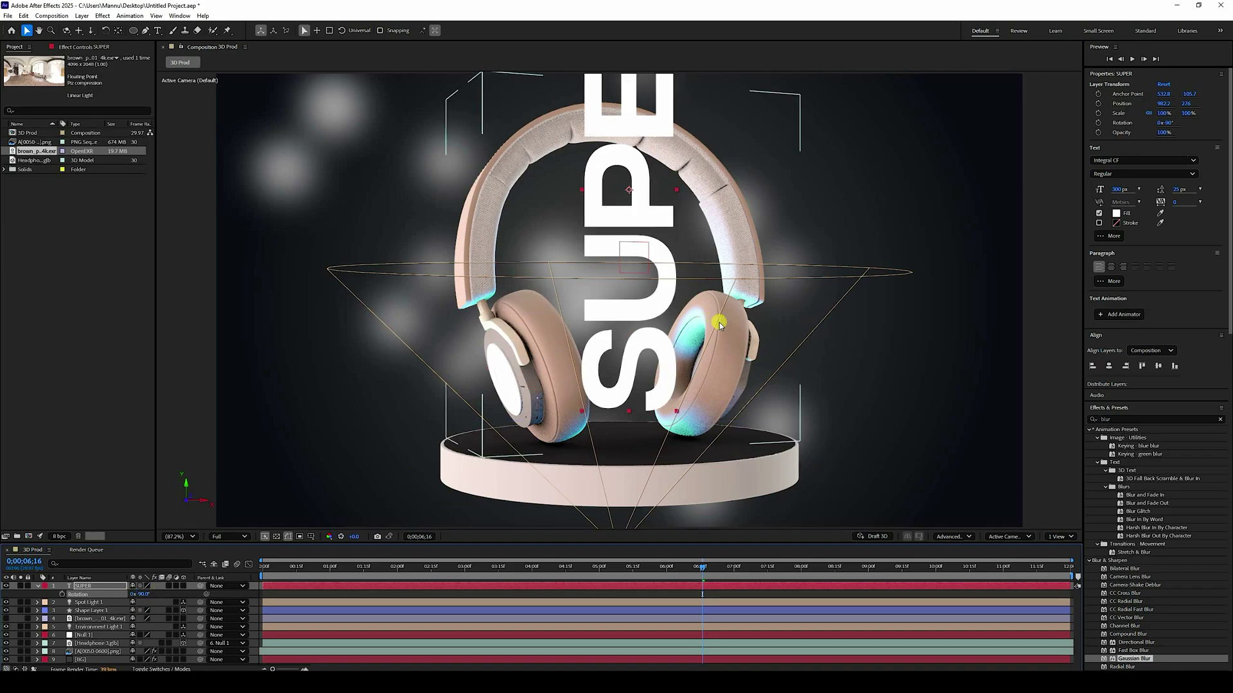
Align the SUPER text to the composition's right edge, vertically centered, and set its Opacity to 70%
{"action": "left_click", "coordinate": [1114, 366]}
{"action": "left_click", "coordinate": [1155, 366]}
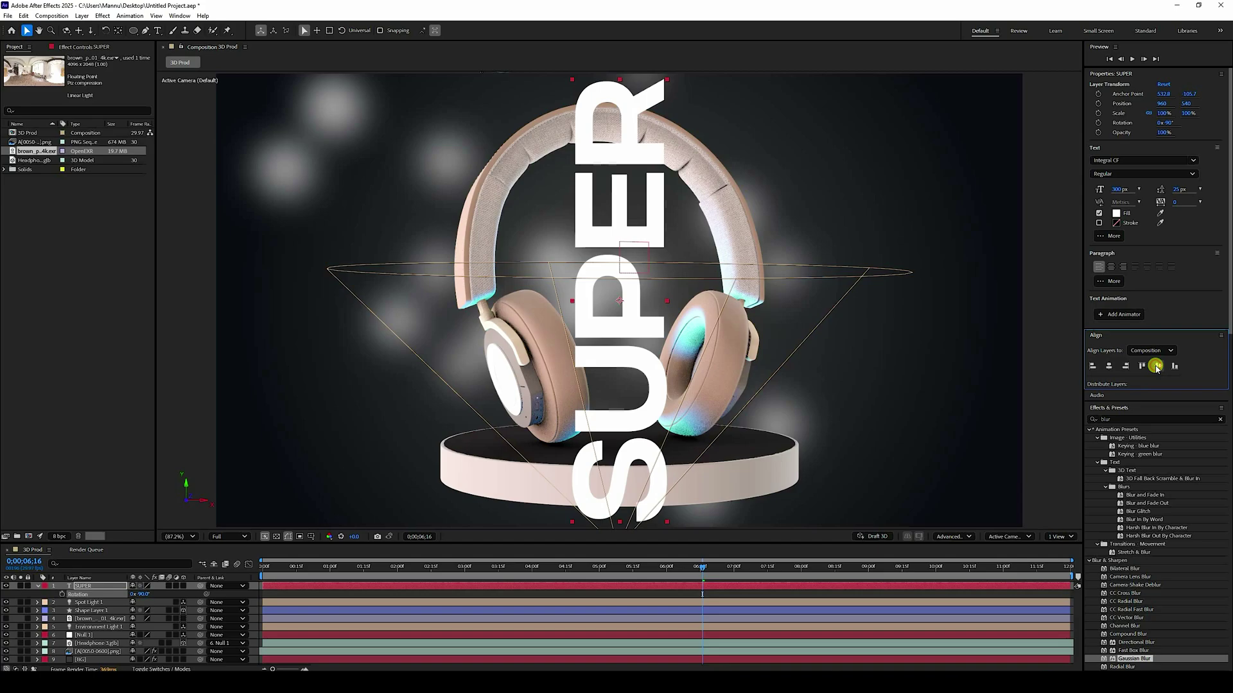
{"action": "left_click", "coordinate": [1125, 366]}
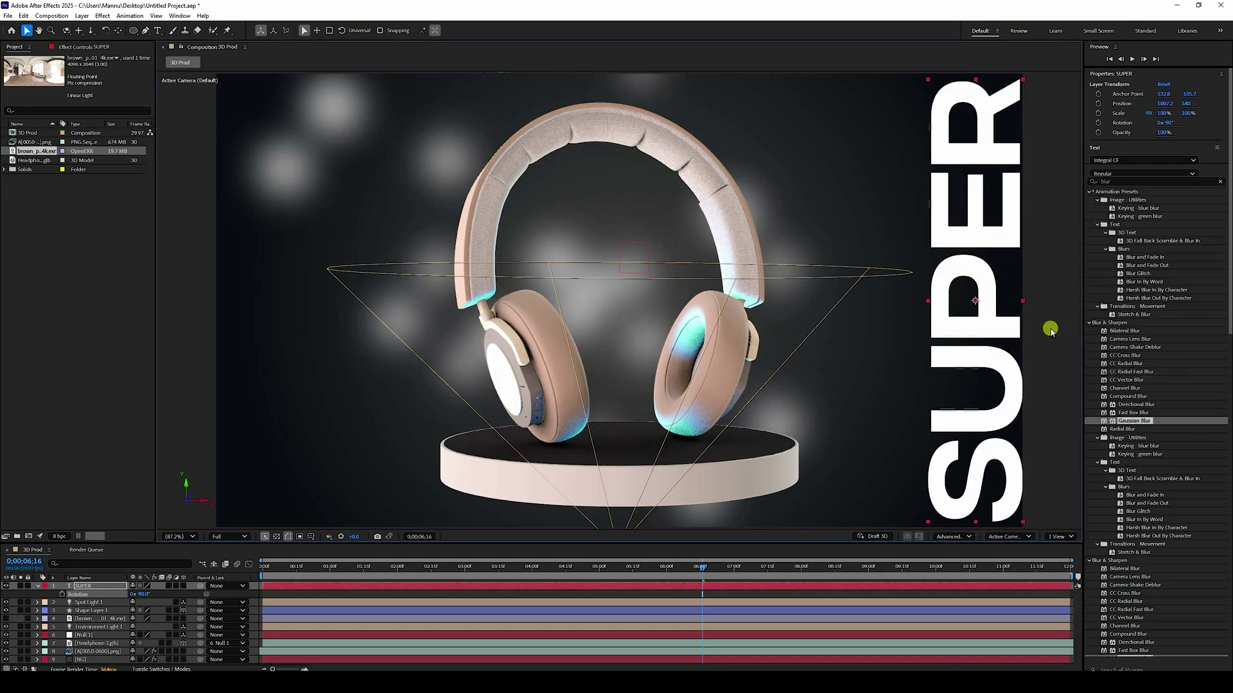
{"action": "left_click", "coordinate": [972, 332]}
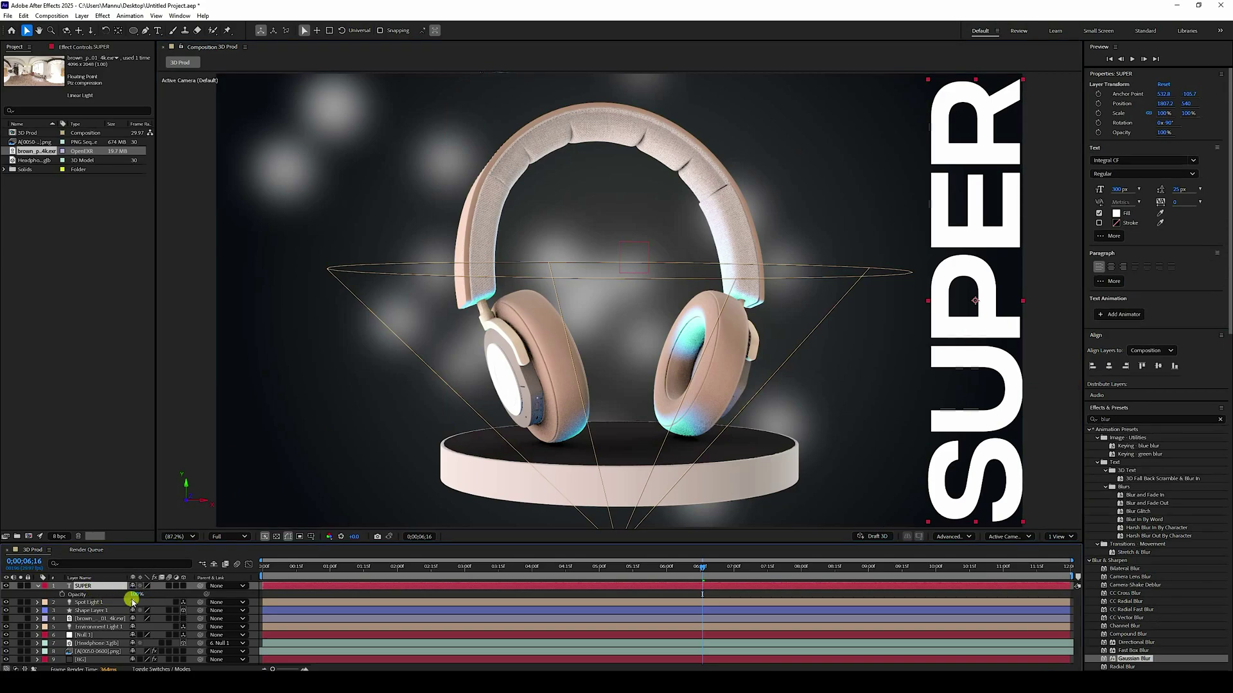
{"action": "key", "text": "Return"}
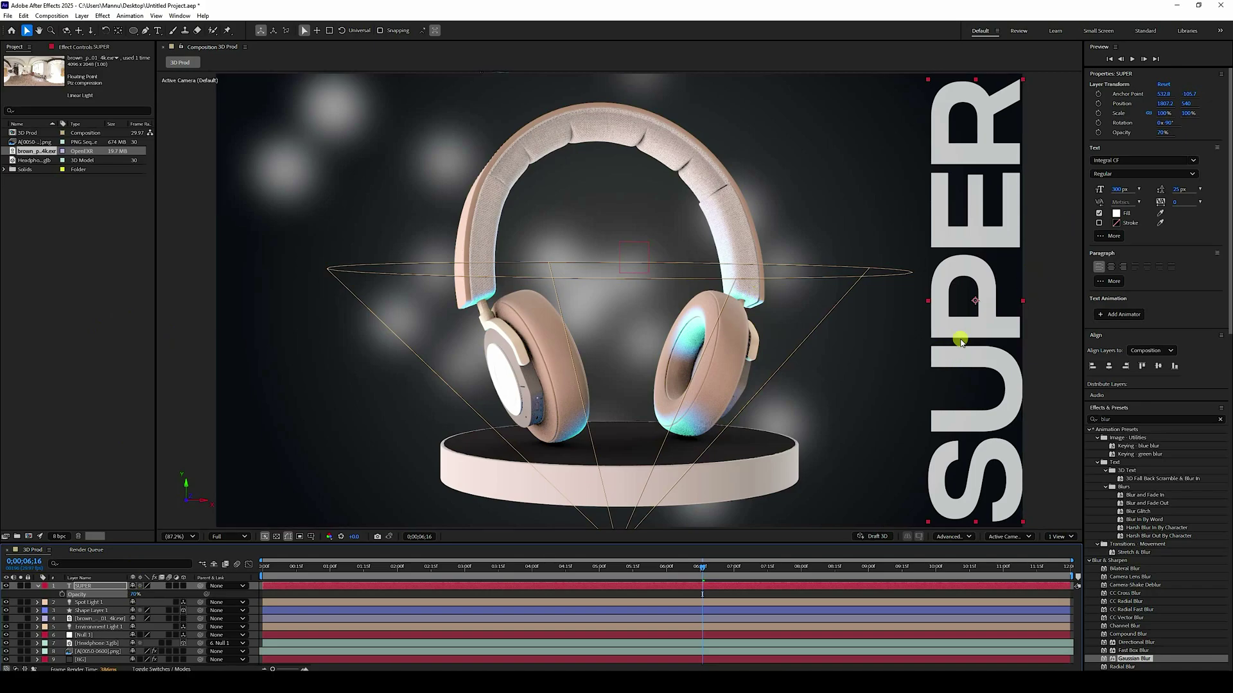
Import the logo file pngwing.com (2).png into the project and place it as the topmost layer of the composition
{"action": "right_click", "coordinate": [46, 230]}
{"action": "mouse_move", "coordinate": [77, 272]}
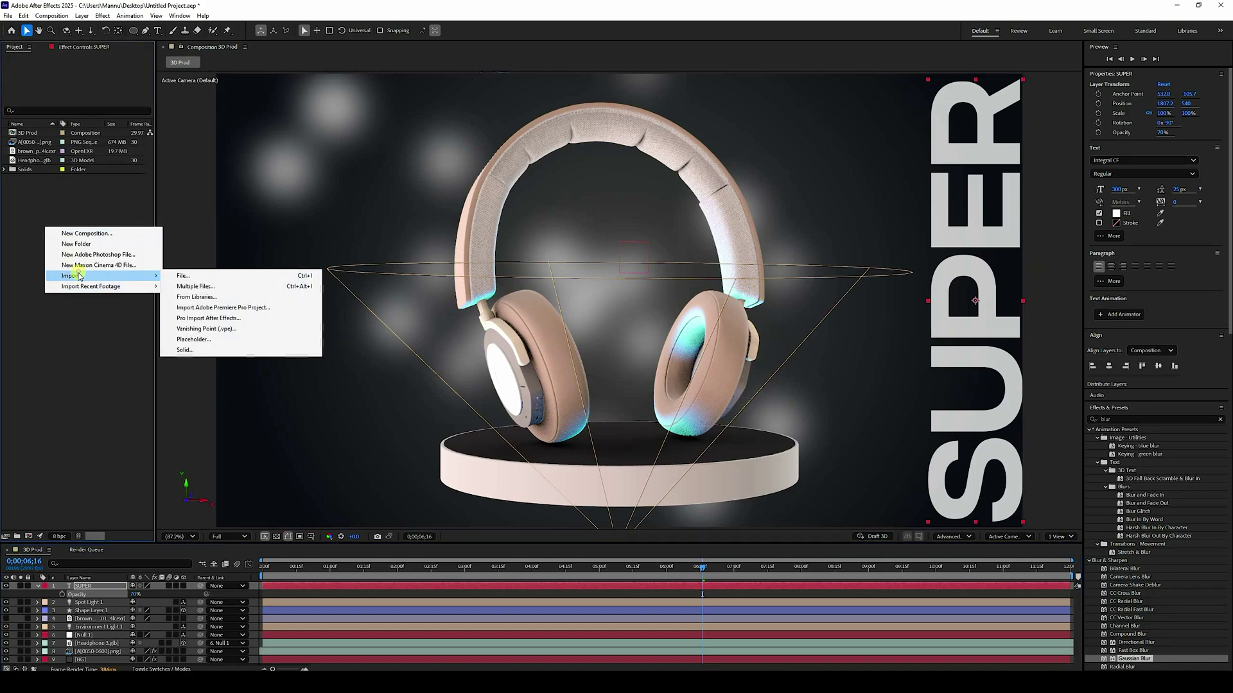
{"action": "left_click", "coordinate": [177, 275]}
{"action": "double_click", "coordinate": [641, 345]}
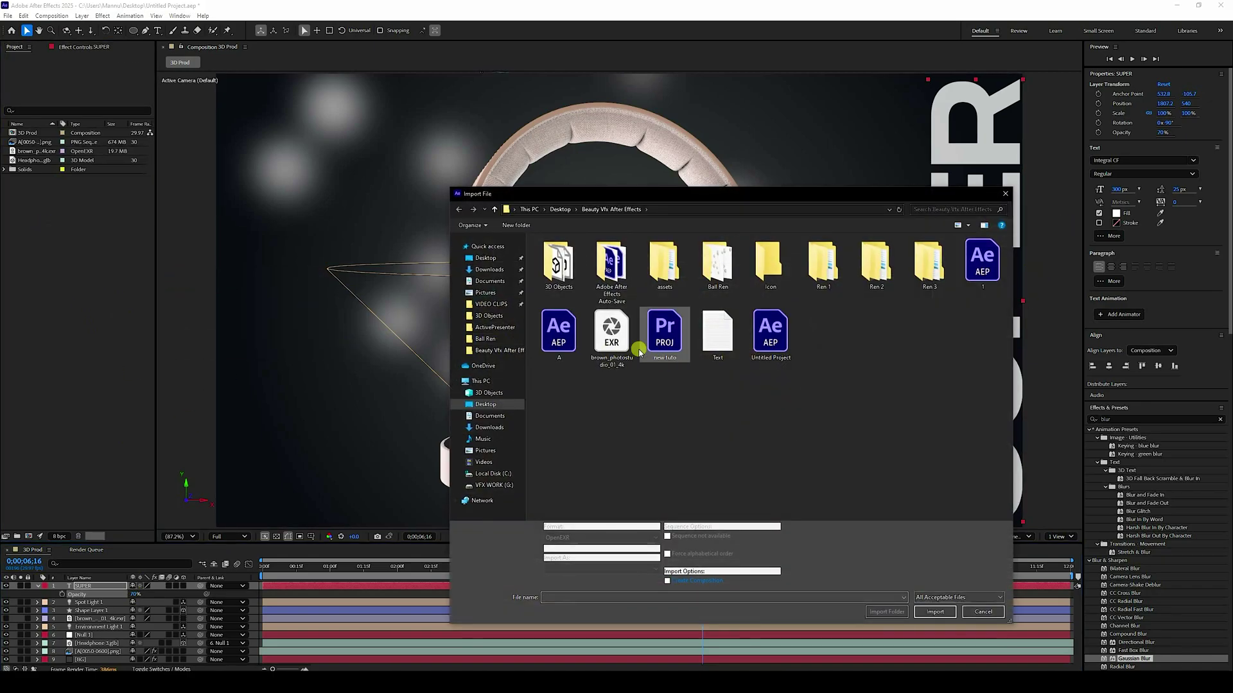
{"action": "left_click_drag", "start_coordinate": [43, 172], "coordinate": [116, 586]}
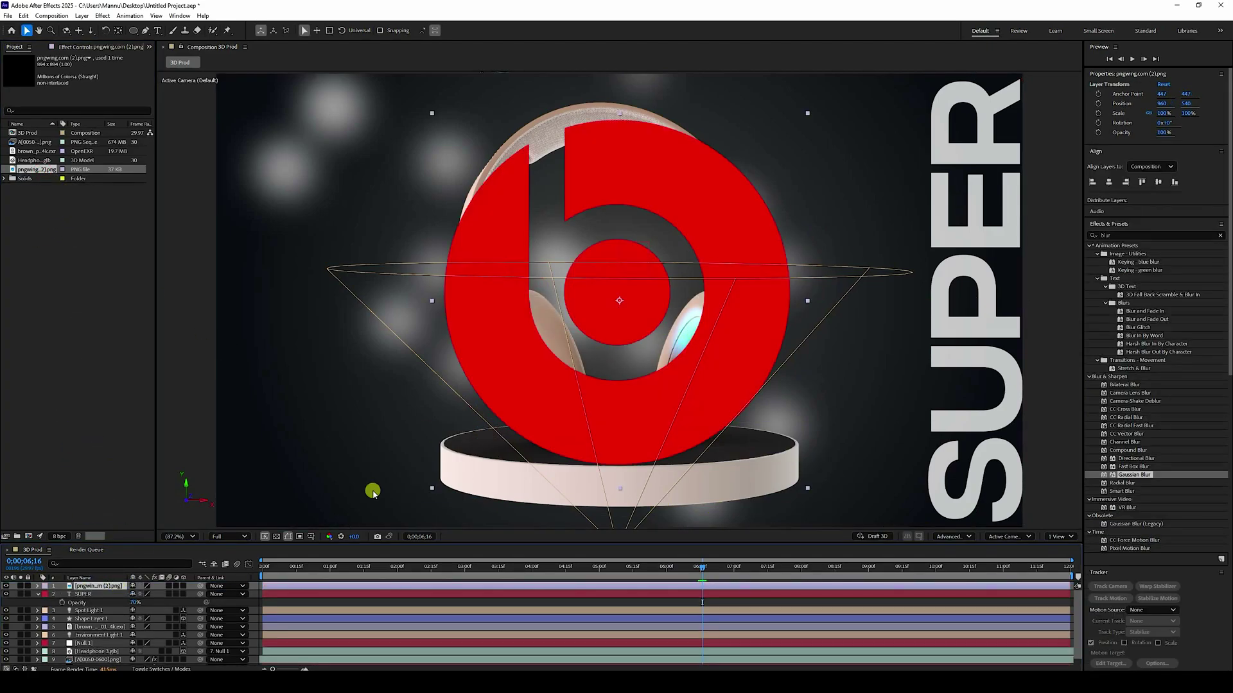
Scale the logo to 25% and move it into the frame's upper-left corner, at about 145, 130
{"action": "key", "text": "s"}
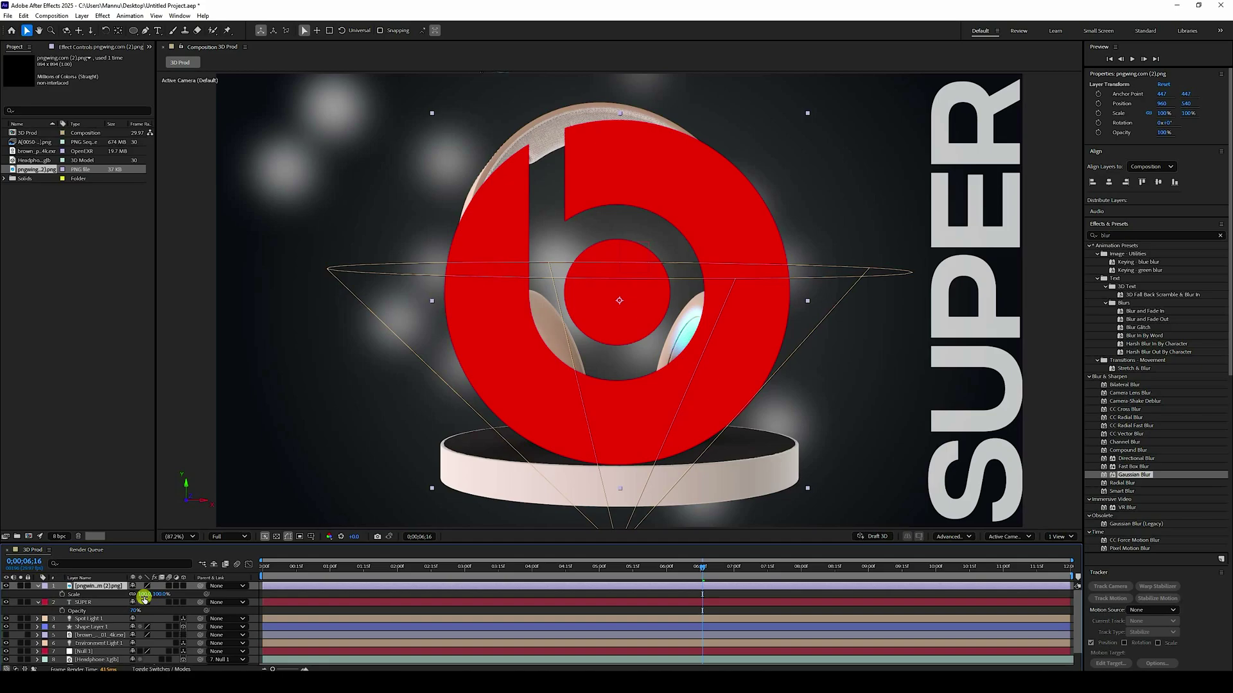
{"action": "type", "text": "25.0,25"}
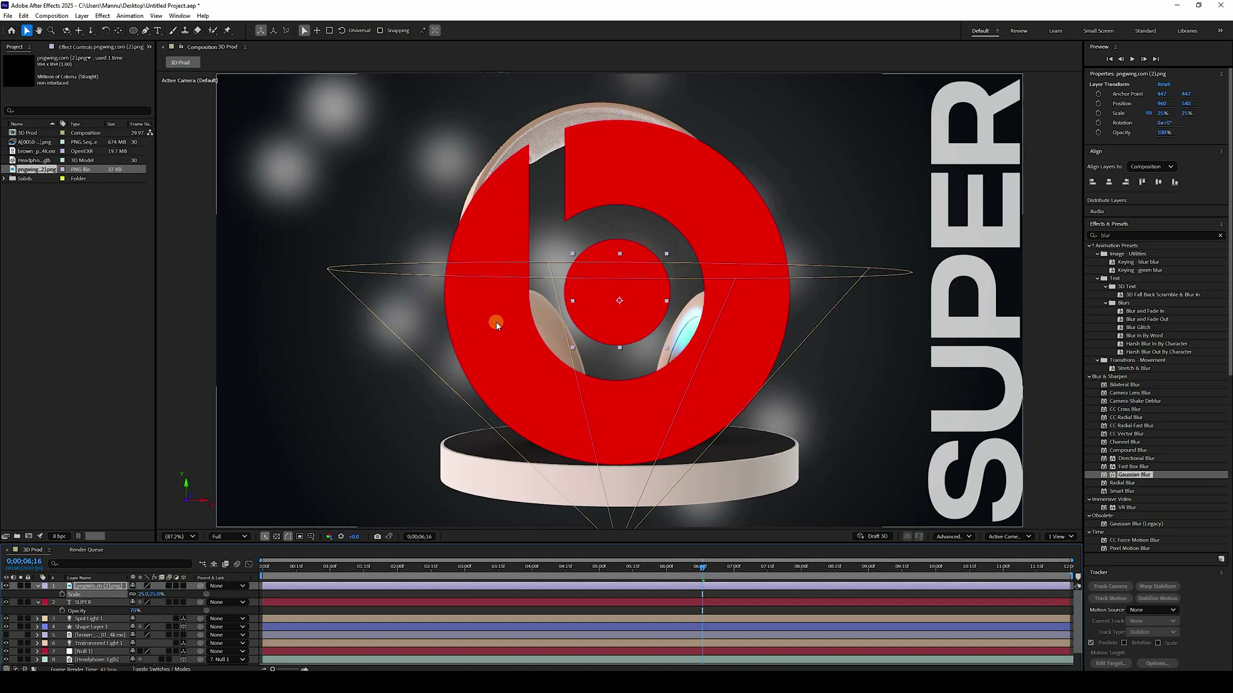
{"action": "key", "text": "Return"}
{"action": "left_click_drag", "start_coordinate": [443, 184], "coordinate": [310, 140]}
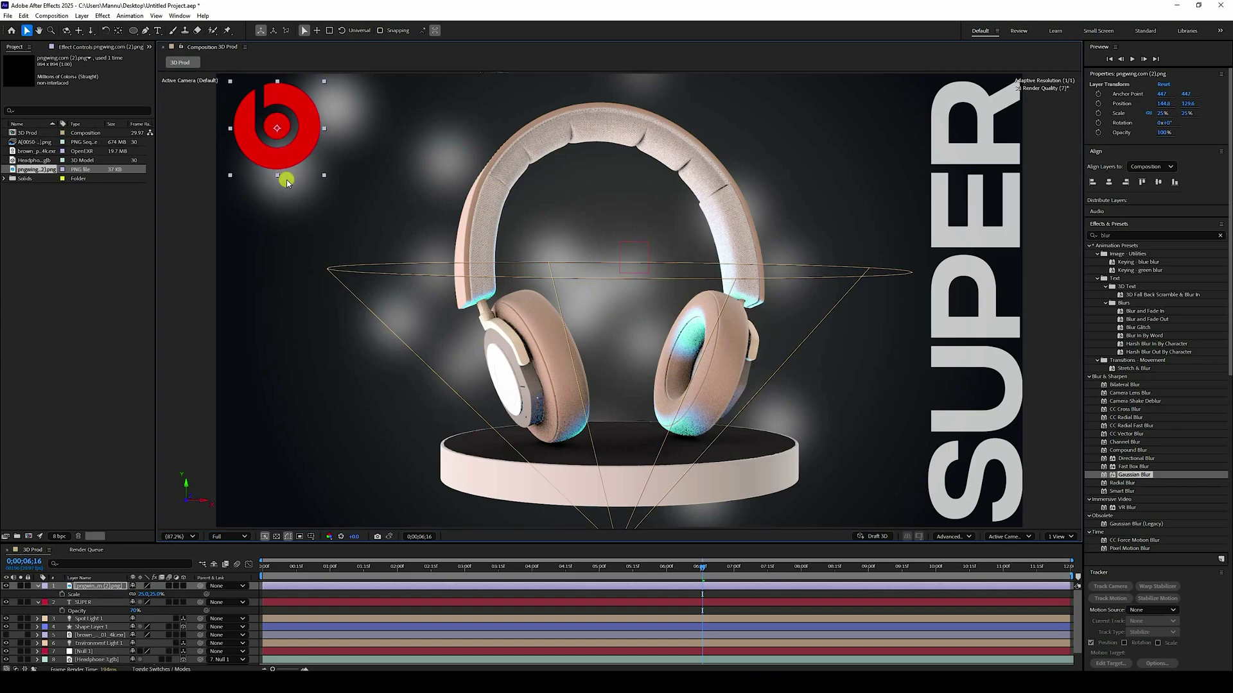
Set the logo's Scale to 20%
{"action": "left_click", "coordinate": [140, 595]}
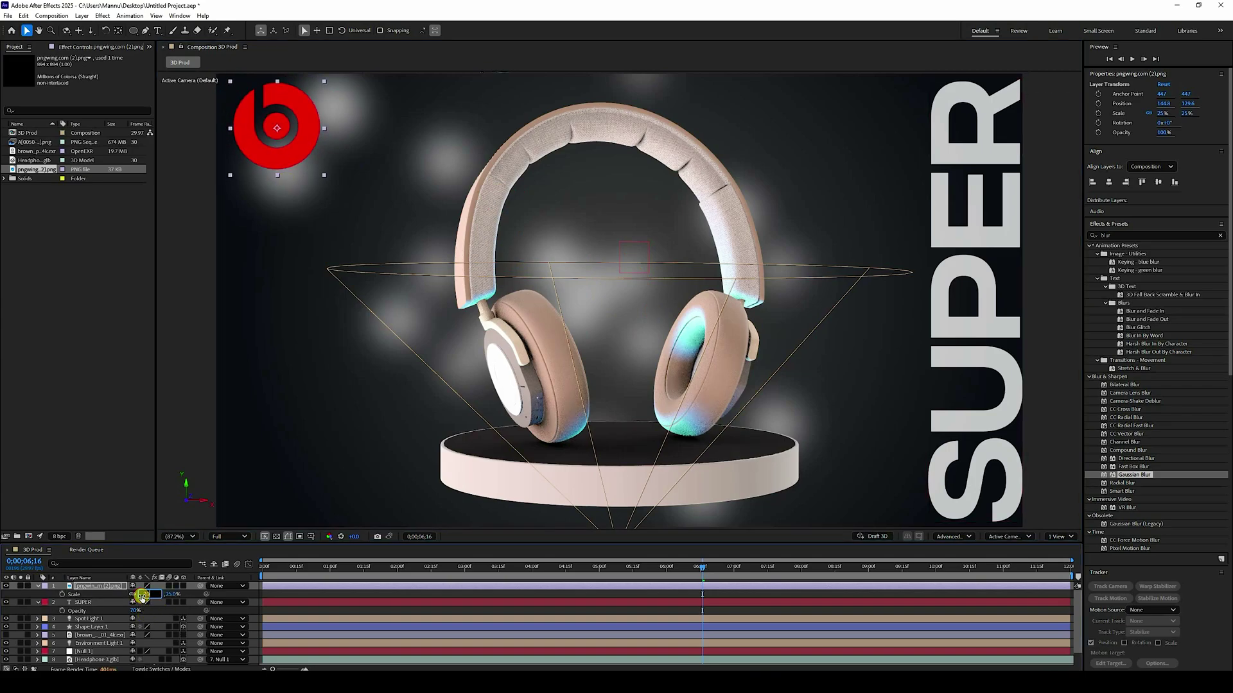
{"action": "type", "text": "20"}
{"action": "key", "text": "Return"}
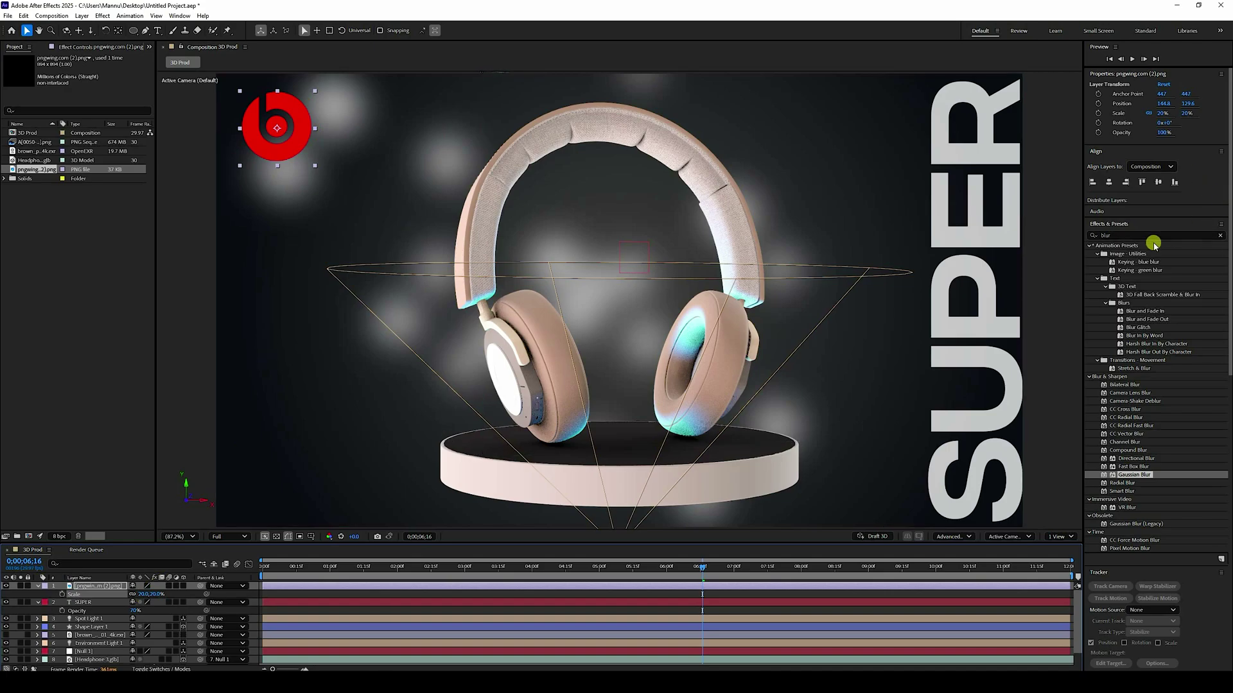
Apply the Fill effect to the logo layer and set its Color to white
{"action": "left_click", "coordinate": [1130, 236]}
{"action": "type", "text": "f"}
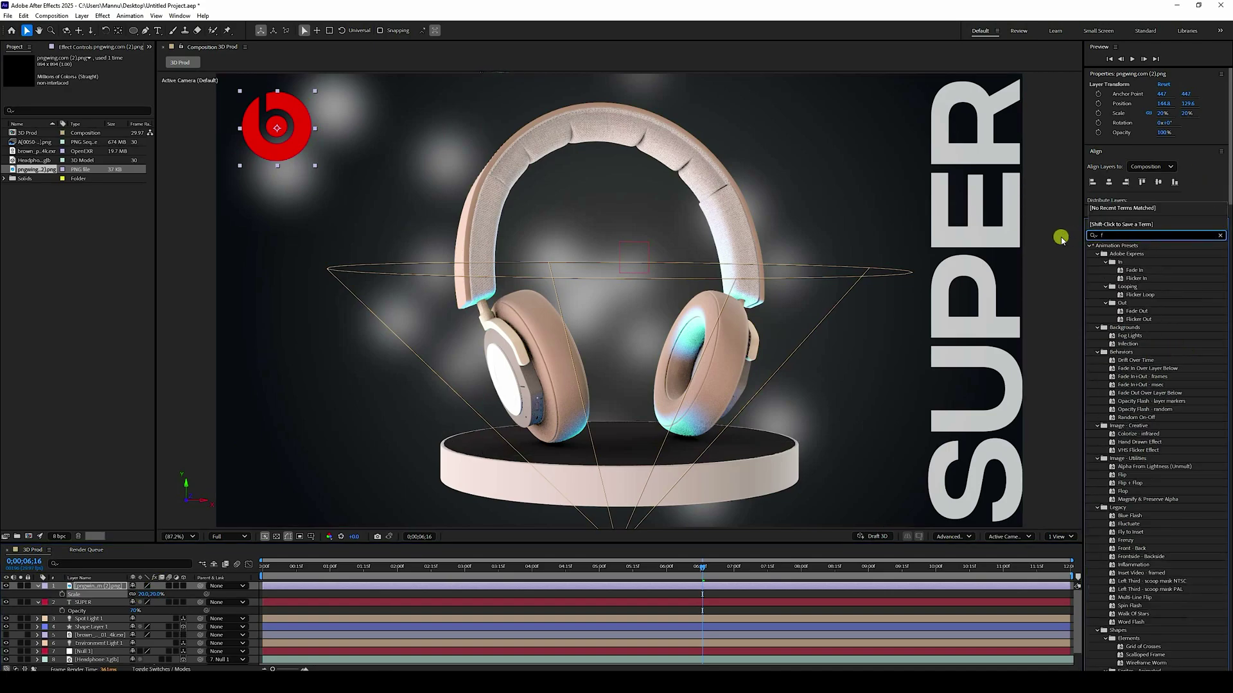
{"action": "type", "text": "ill"}
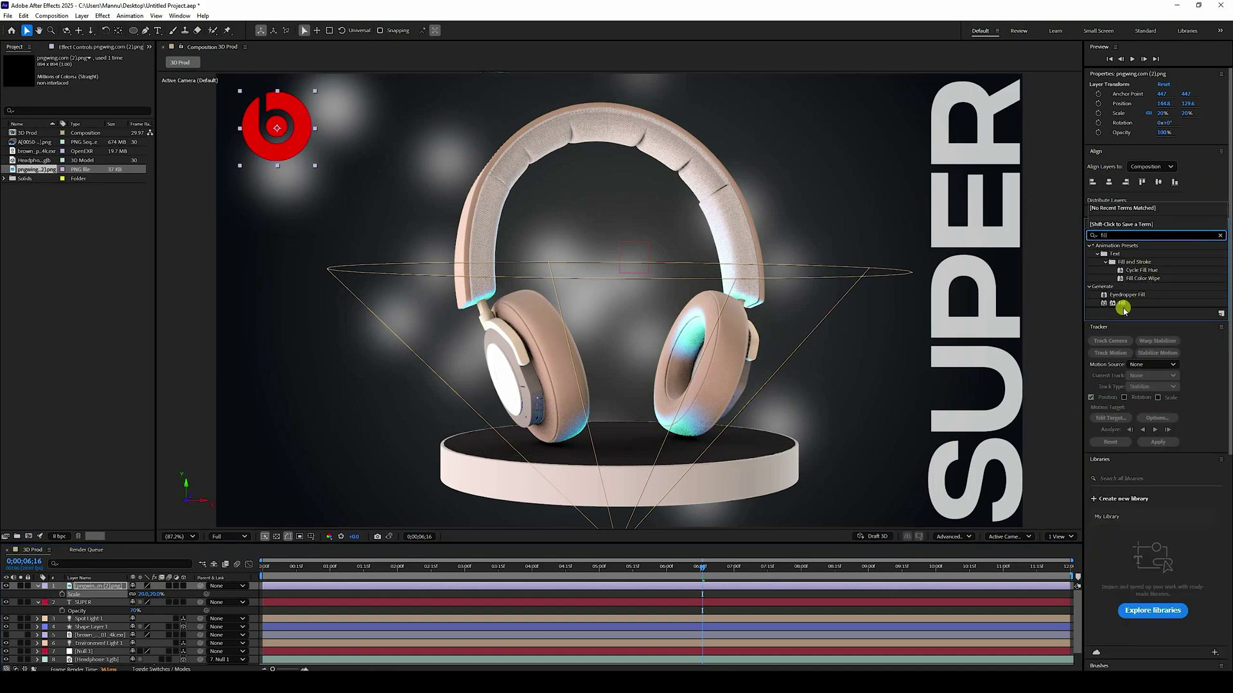
{"action": "left_click_drag", "start_coordinate": [1120, 303], "coordinate": [110, 586]}
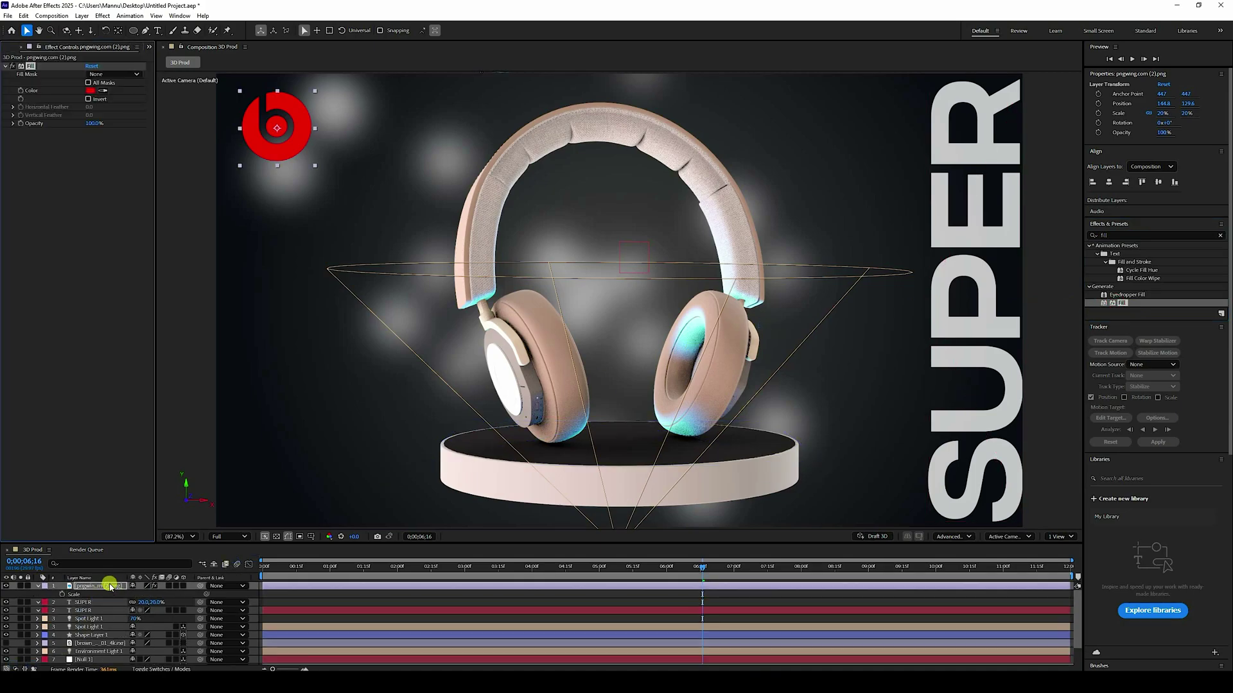
{"action": "left_click", "coordinate": [90, 90]}
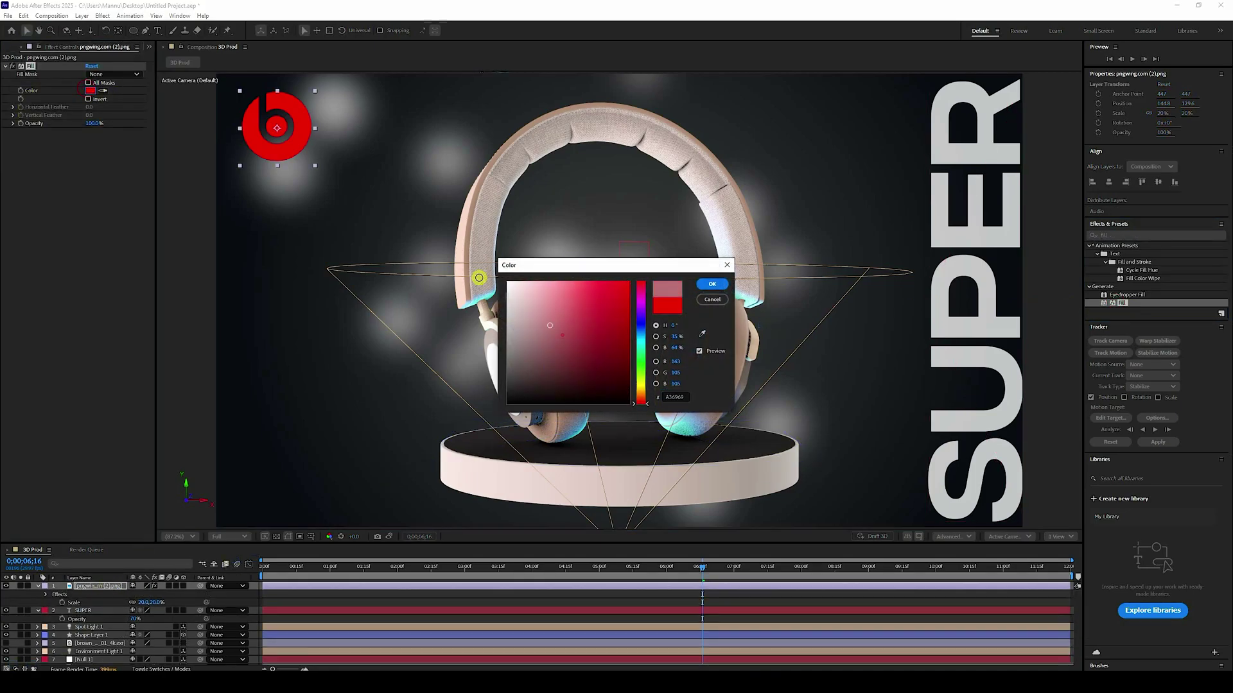
{"action": "left_click", "coordinate": [712, 284]}
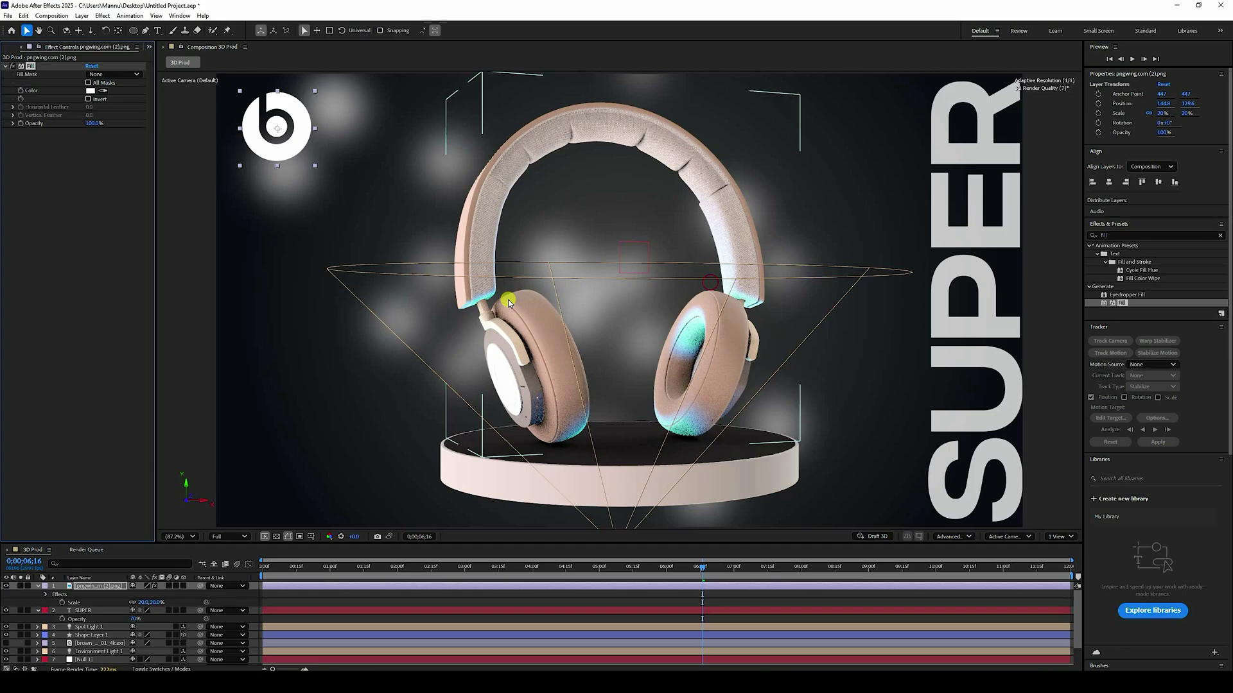
{"action": "key", "text": "comma"}
{"action": "key", "text": "comma"}
{"action": "key", "text": "comma"}
{"action": "key", "text": "comma"}
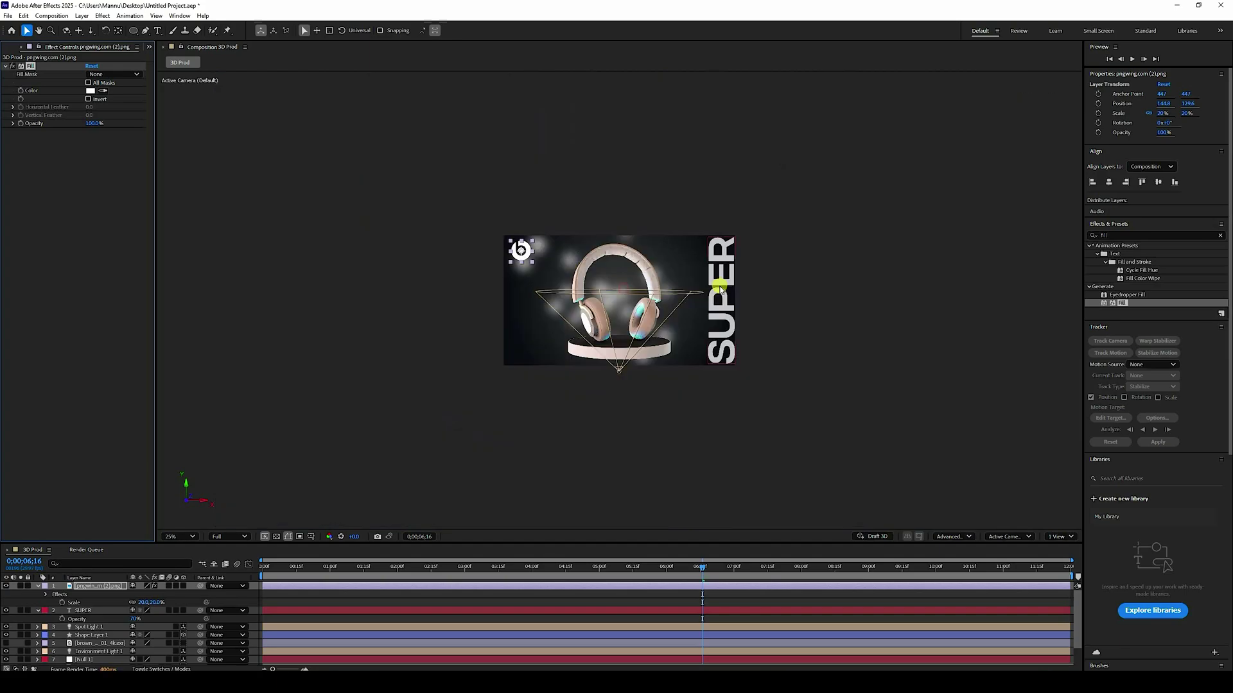
Collapse the expanded properties of the logo and SUPER layers in the timeline
{"action": "key", "text": "period"}
{"action": "key", "text": "period"}
{"action": "key", "text": "period"}
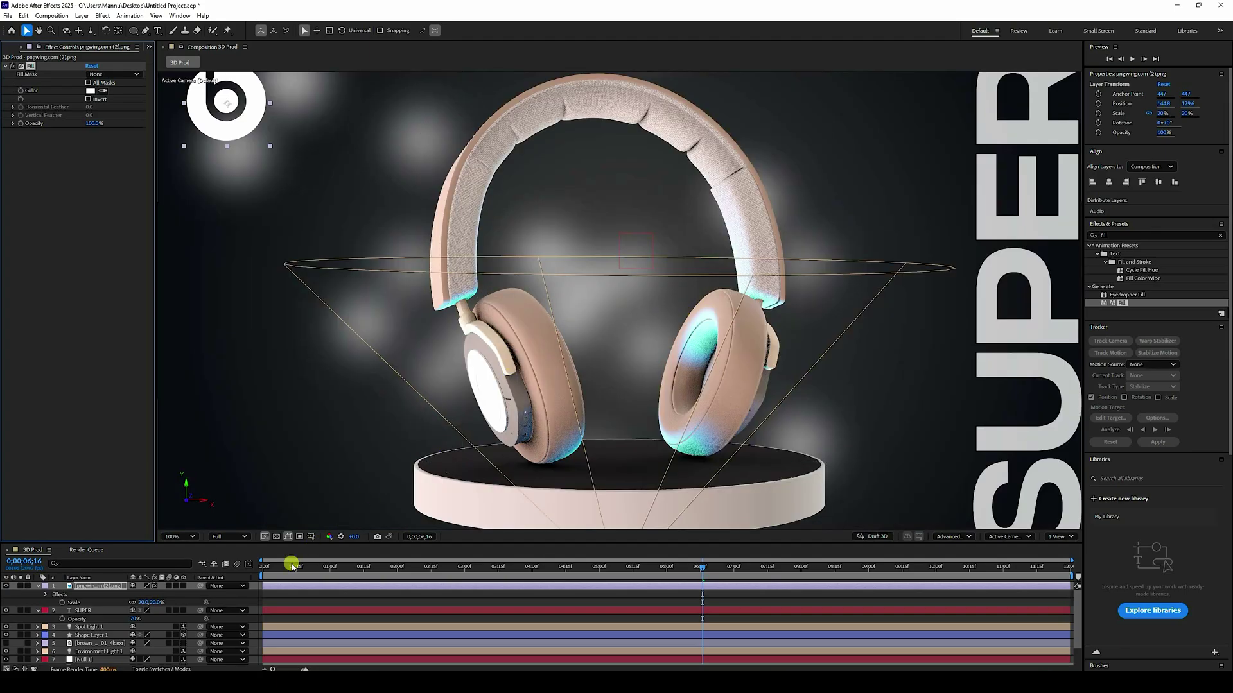
{"action": "left_click", "coordinate": [38, 587]}
{"action": "left_click", "coordinate": [36, 594]}
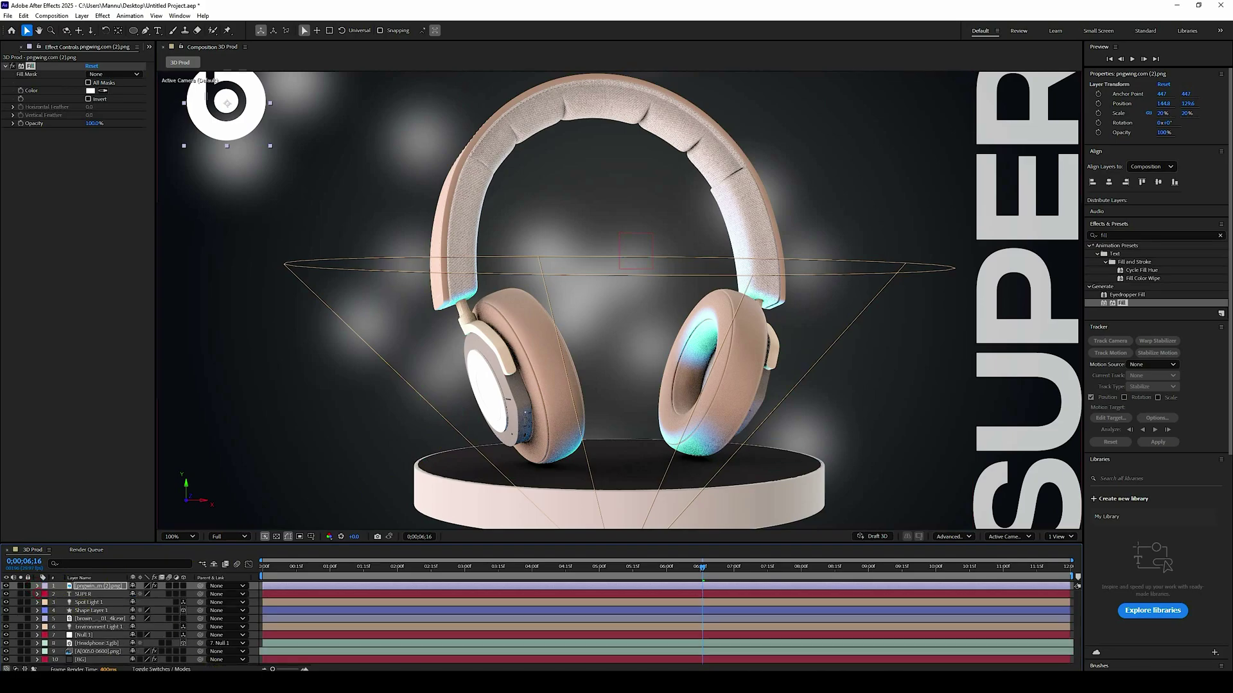
Copy the three product feature lines from the Text file in Notepad and paste them into After Effects as a new text layer
{"action": "key", "text": "alt+Tab"}
{"action": "left_click_drag", "start_coordinate": [388, 517], "coordinate": [658, 543]}
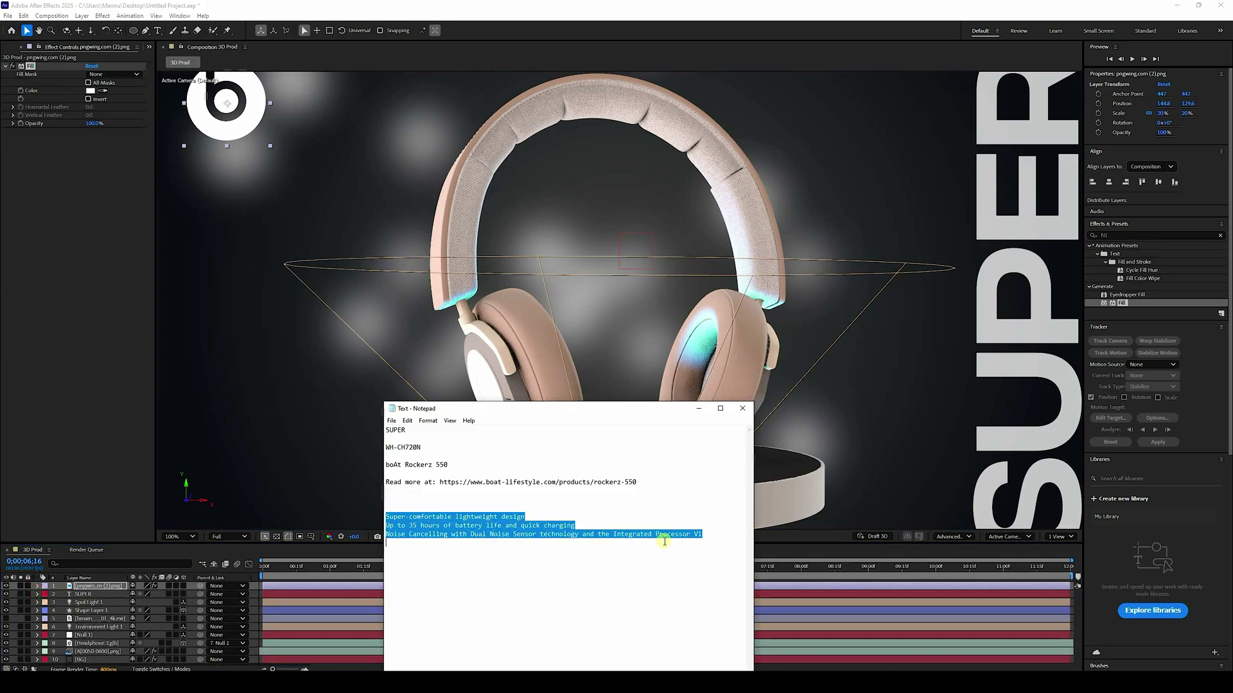
{"action": "left_click", "coordinate": [157, 31]}
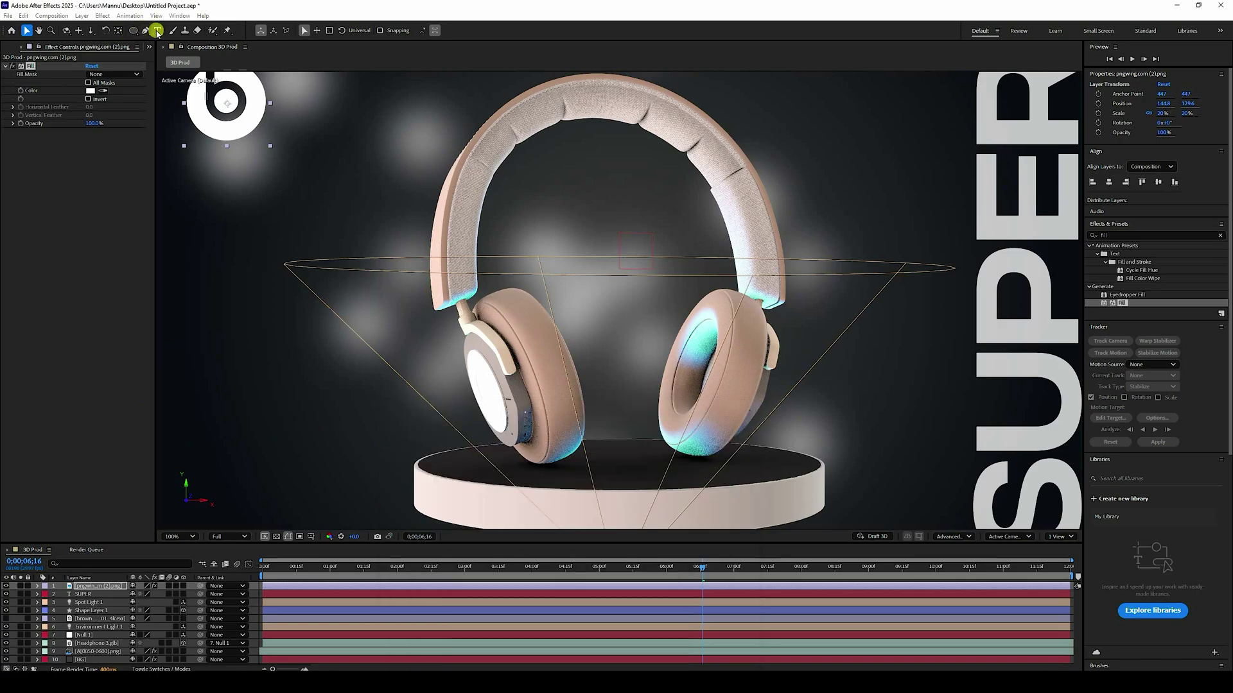
{"action": "left_click", "coordinate": [200, 459]}
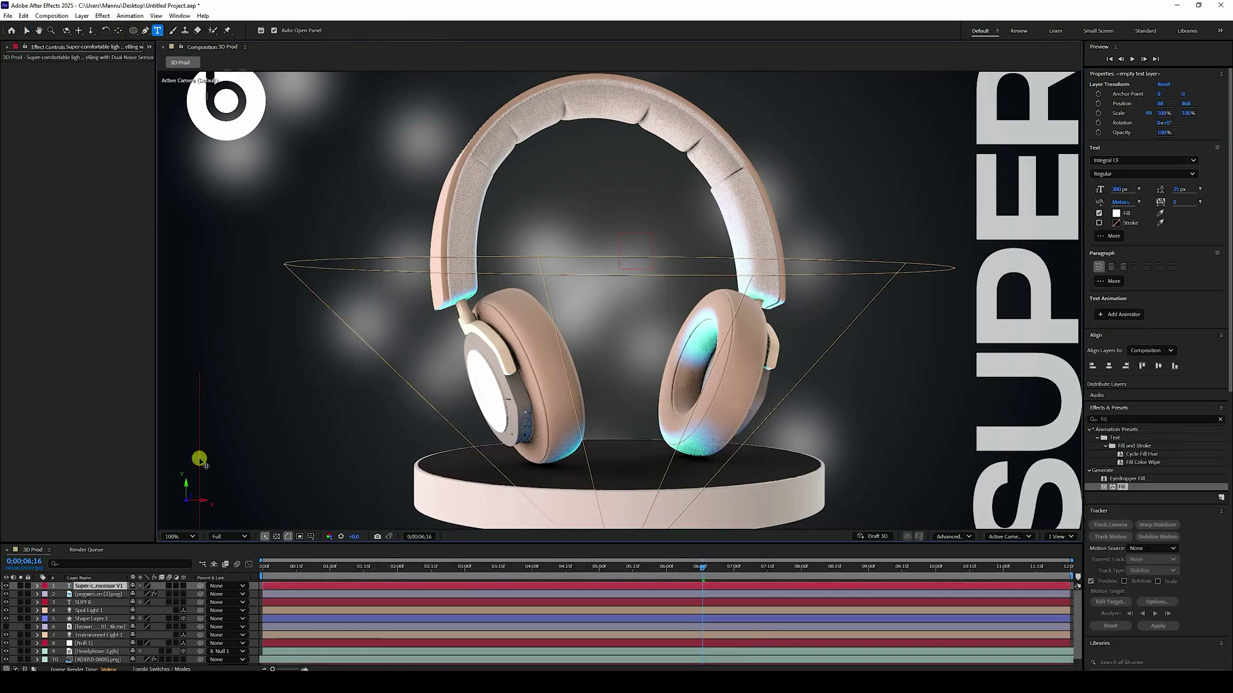
{"action": "key", "text": "ctrl+v"}
{"action": "left_click", "coordinate": [27, 30]}
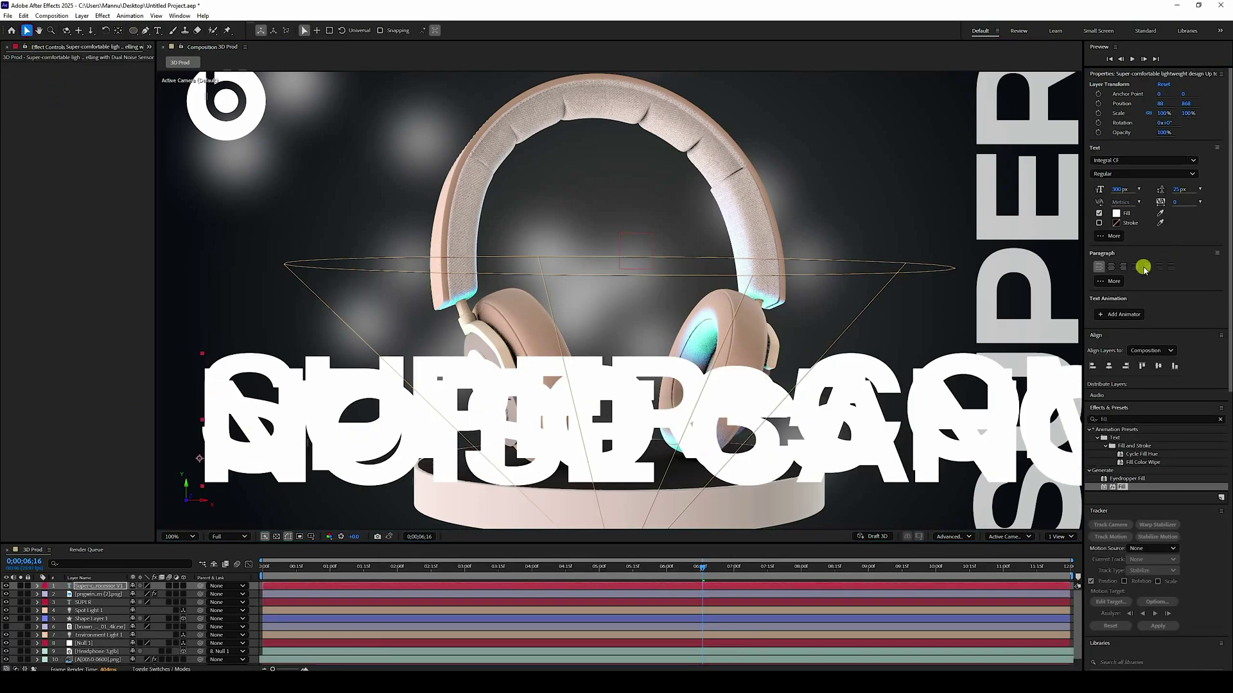
Set the feature text's font size to 15 px and move it into the frame's lower-left corner
{"action": "left_click", "coordinate": [1117, 190]}
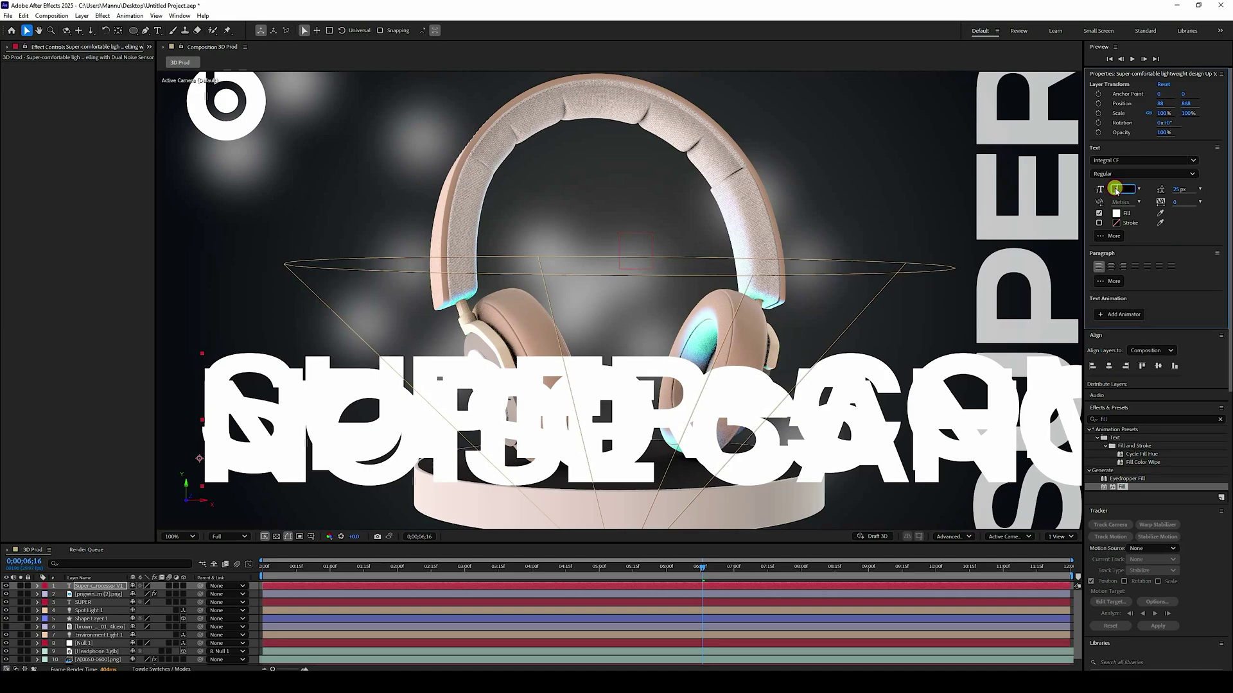
{"action": "key", "text": "Return"}
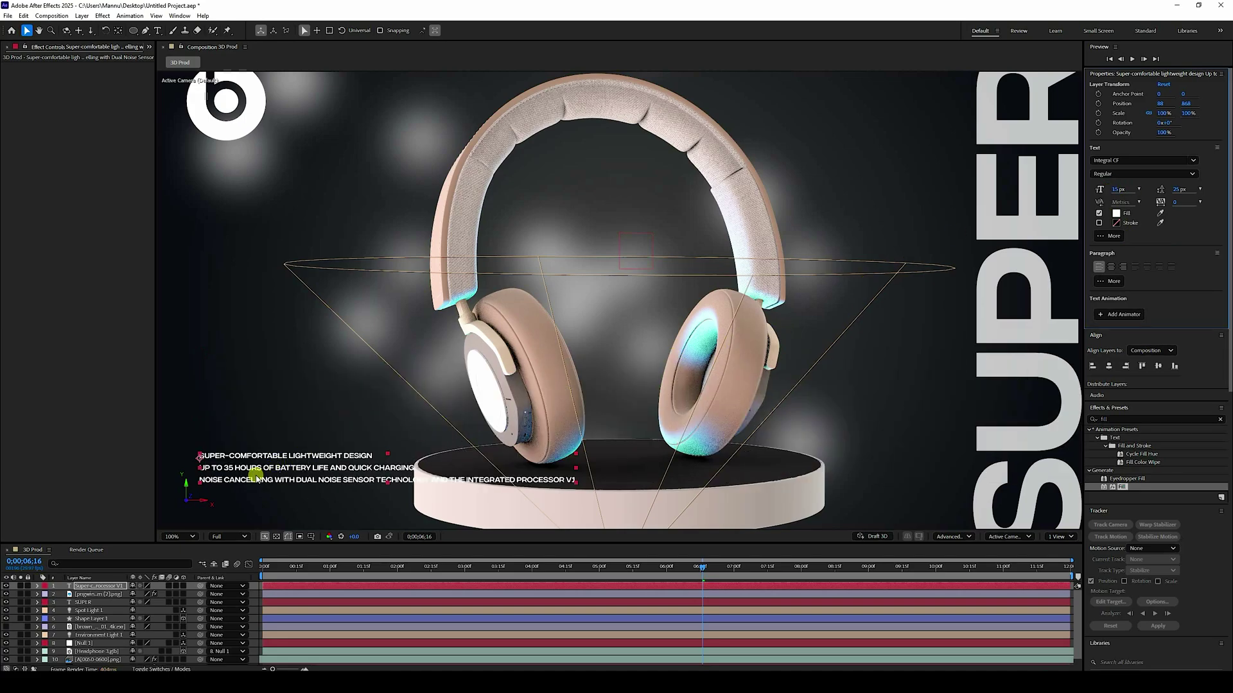
{"action": "left_click_drag", "start_coordinate": [260, 472], "coordinate": [221, 498]}
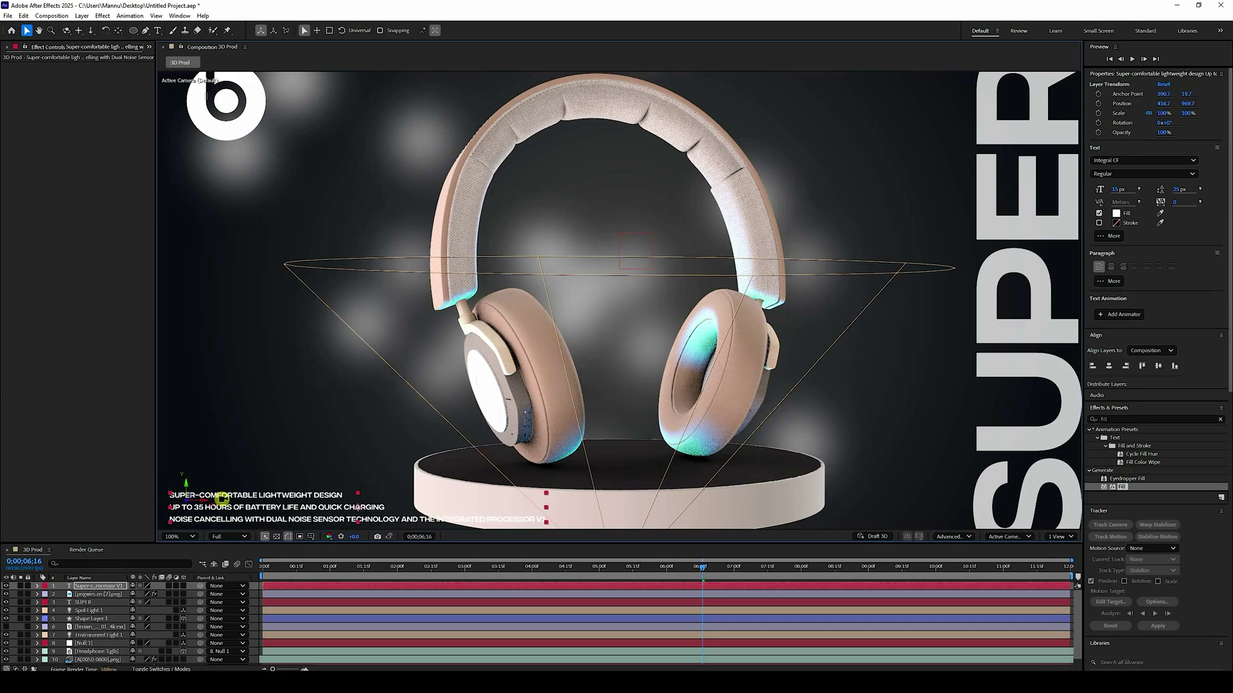
Copy "boAt Rockerz 550" from the Notepad file and paste it into After Effects as a new text layer above the feature lines
{"action": "key", "text": "alt+Tab"}
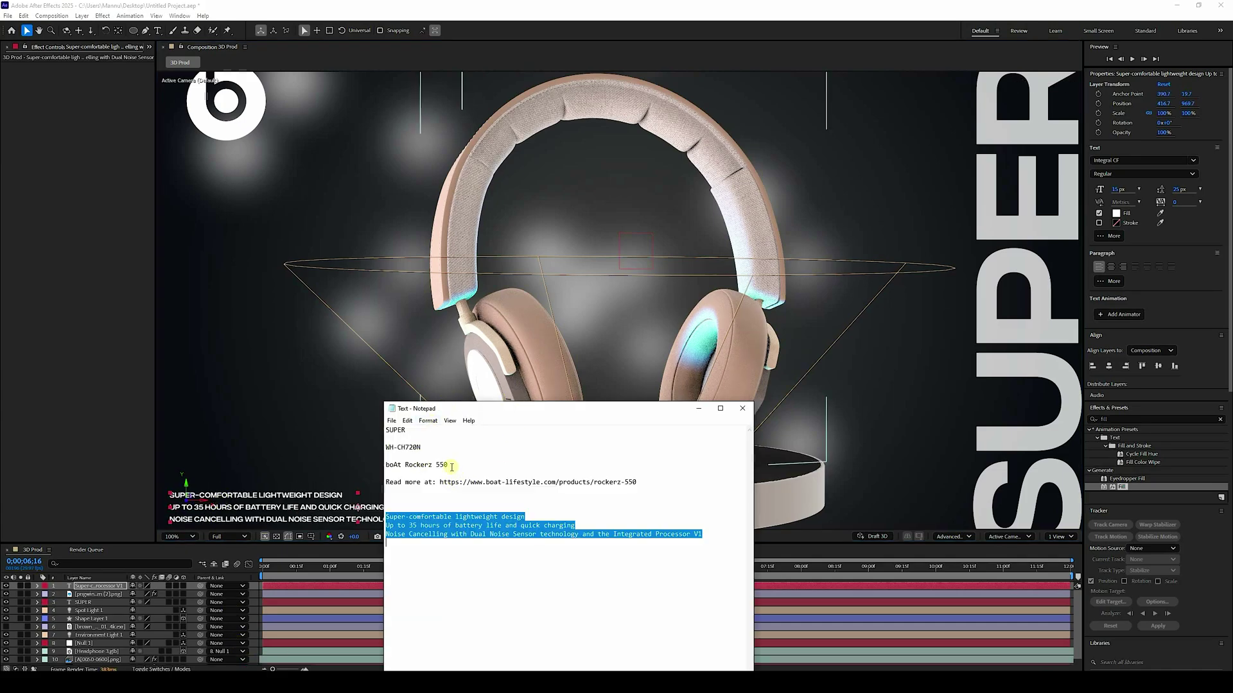
{"action": "left_click_drag", "start_coordinate": [451, 467], "coordinate": [380, 465]}
{"action": "key", "text": "ctrl+c"}
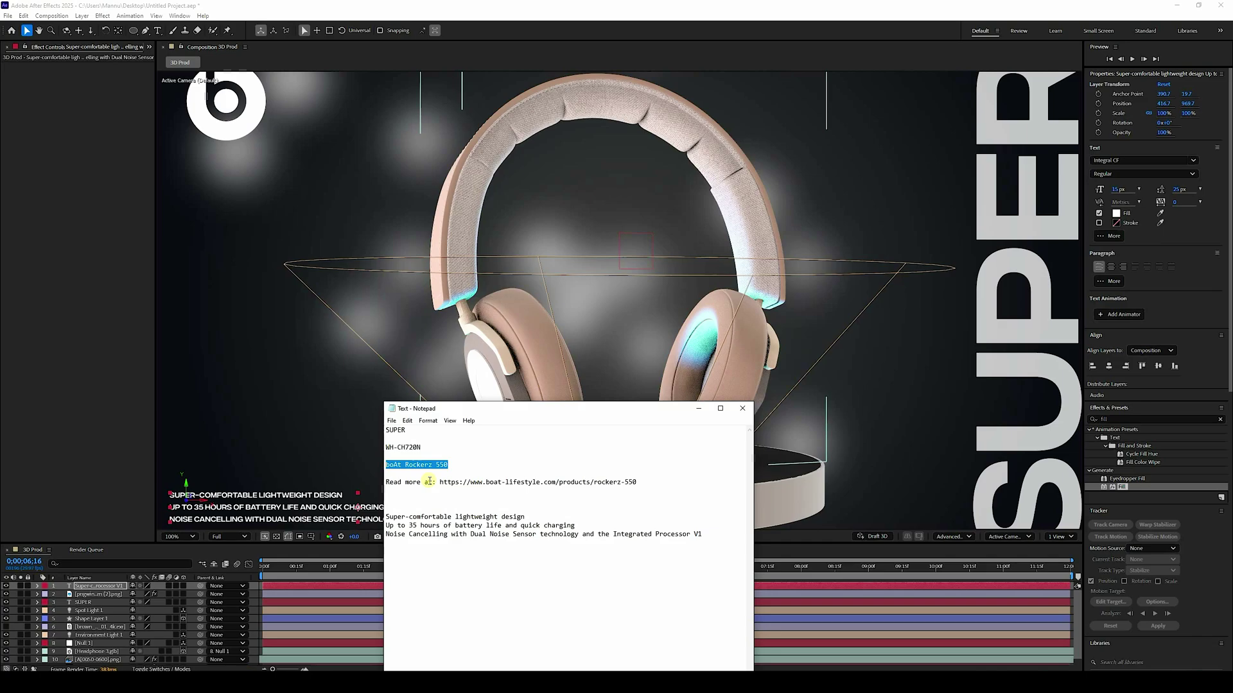
{"action": "left_click", "coordinate": [253, 450]}
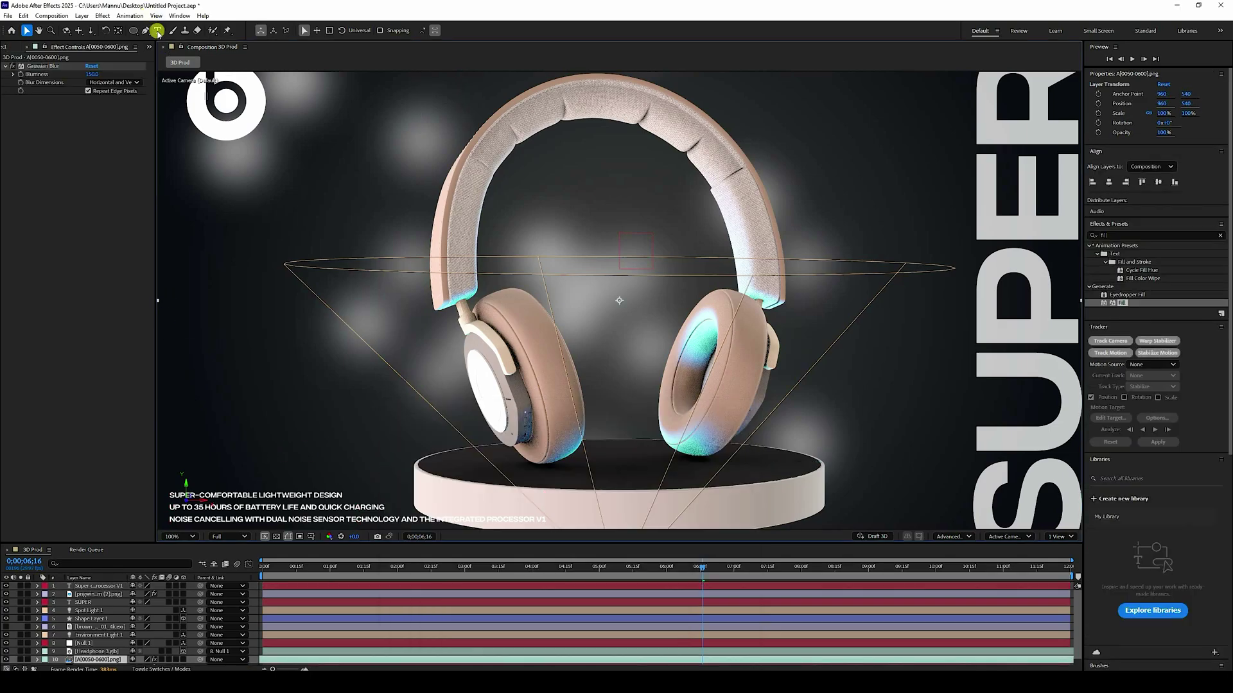
{"action": "left_click", "coordinate": [157, 30]}
{"action": "left_click", "coordinate": [221, 427]}
{"action": "key", "text": "ctrl+v"}
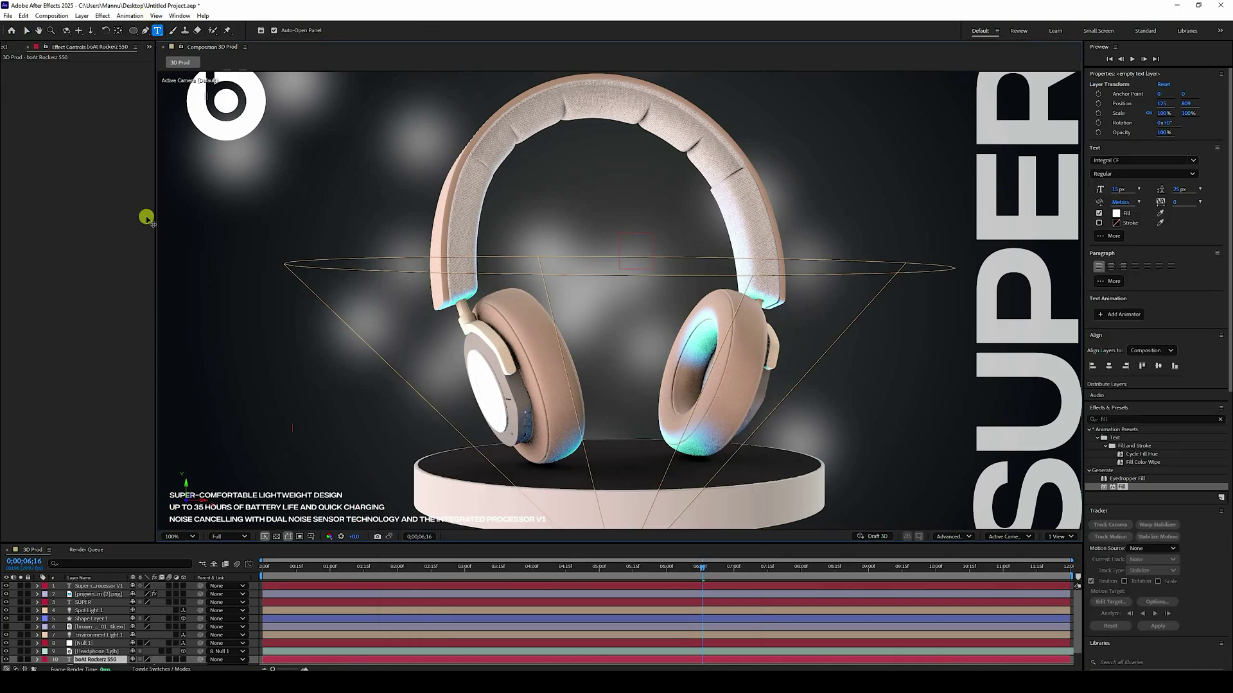
{"action": "left_click", "coordinate": [26, 30]}
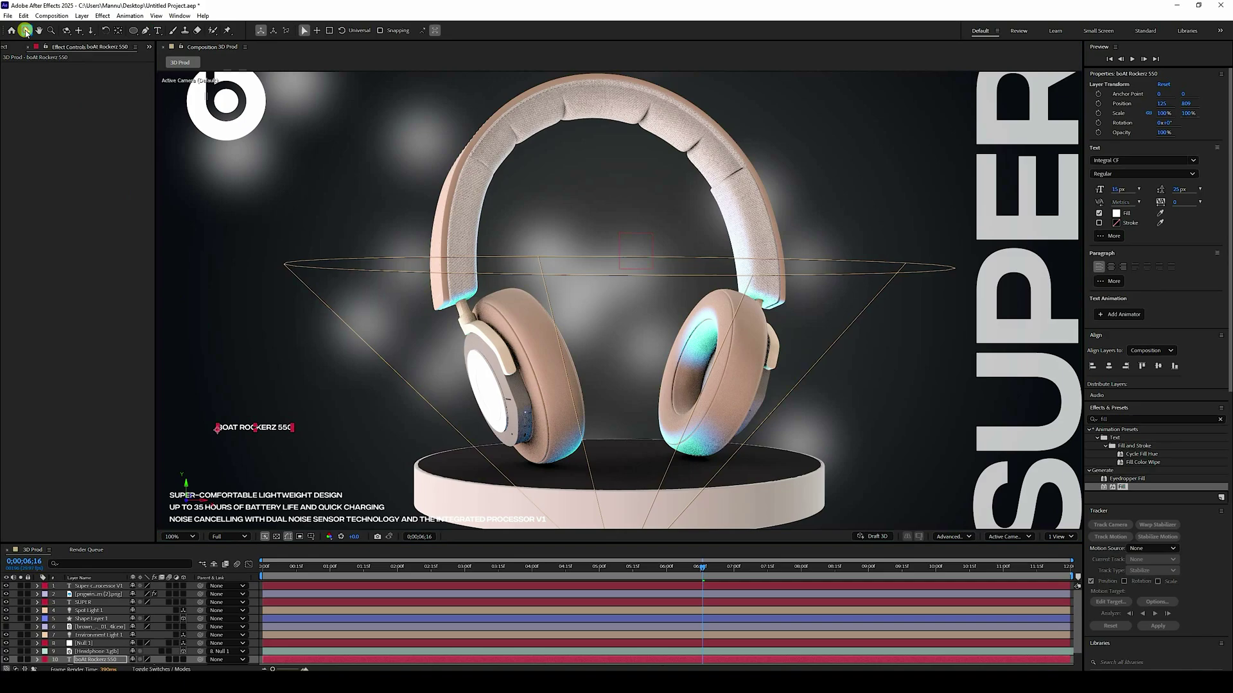
Set the boAt Rockerz 550 text's font size to 40 px and move it just above the feature lines
{"action": "left_click", "coordinate": [1115, 189]}
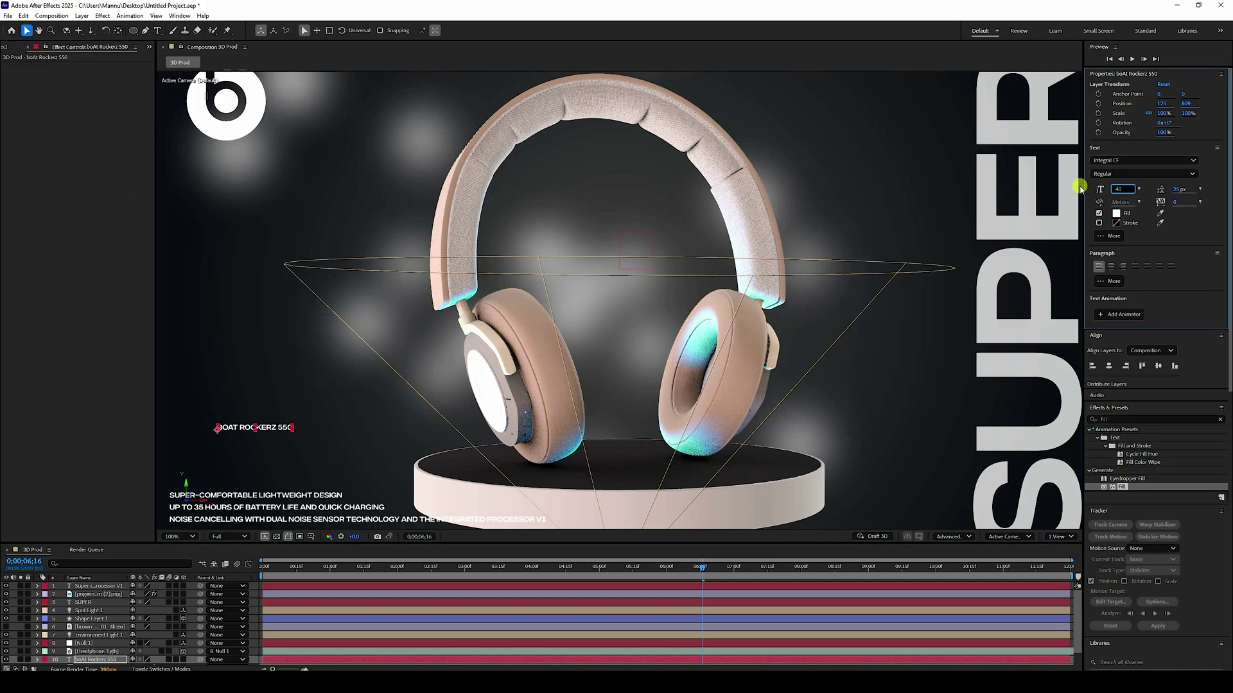
{"action": "type", "text": "40"}
{"action": "key", "text": "Return"}
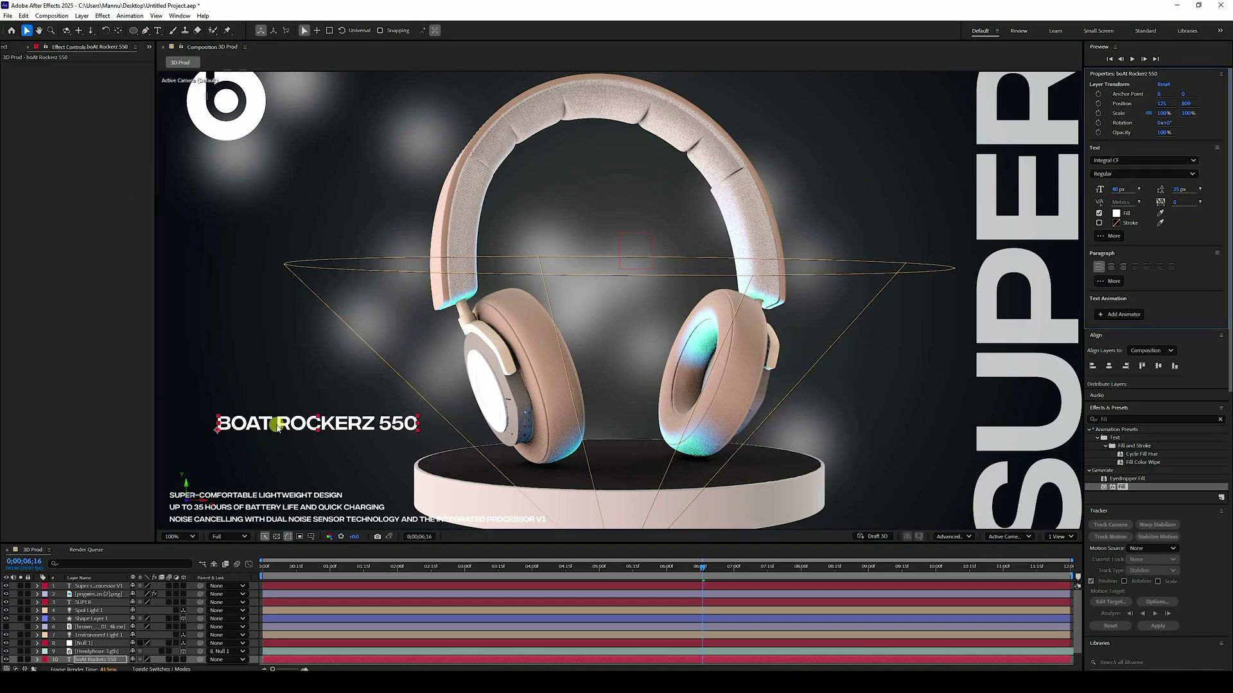
{"action": "left_click_drag", "start_coordinate": [278, 423], "coordinate": [221, 463]}
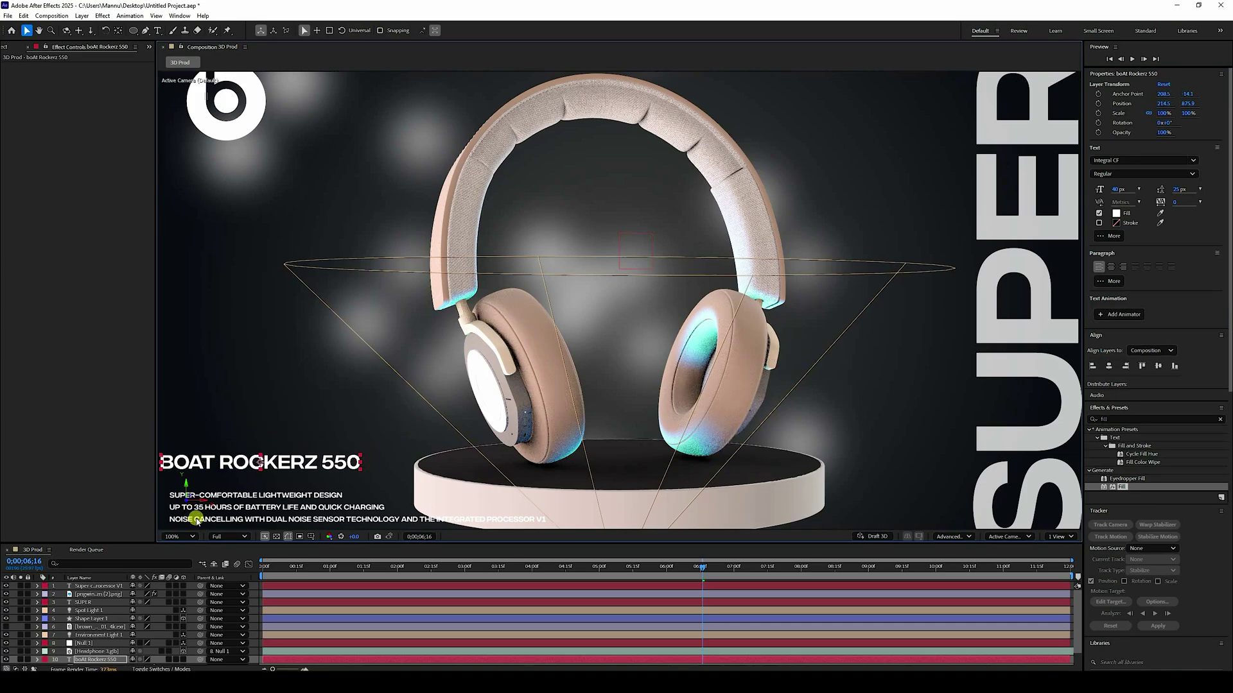
Move the boAt Rockerz 550 text layer to the top of the layer stack
{"action": "left_click", "coordinate": [87, 587]}
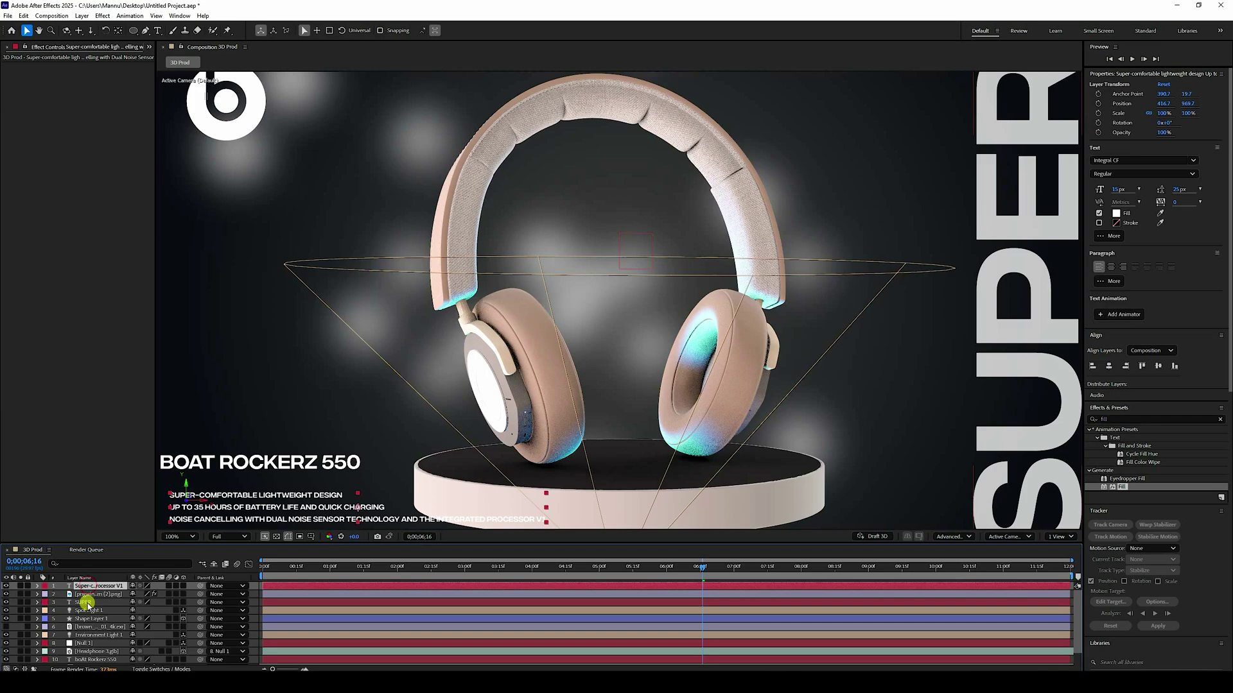
{"action": "left_click", "coordinate": [85, 602], "text": "shift"}
{"action": "left_click", "coordinate": [88, 610]}
{"action": "left_click", "coordinate": [95, 594]}
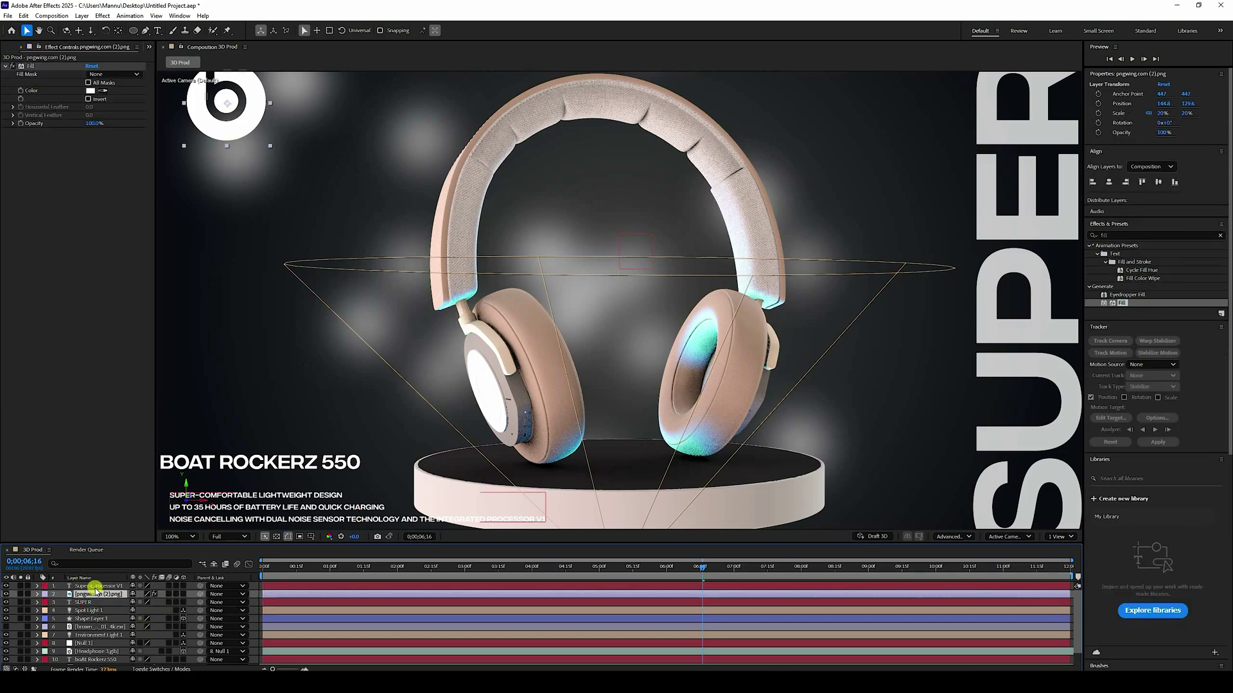
{"action": "left_click", "coordinate": [95, 587], "text": "shift"}
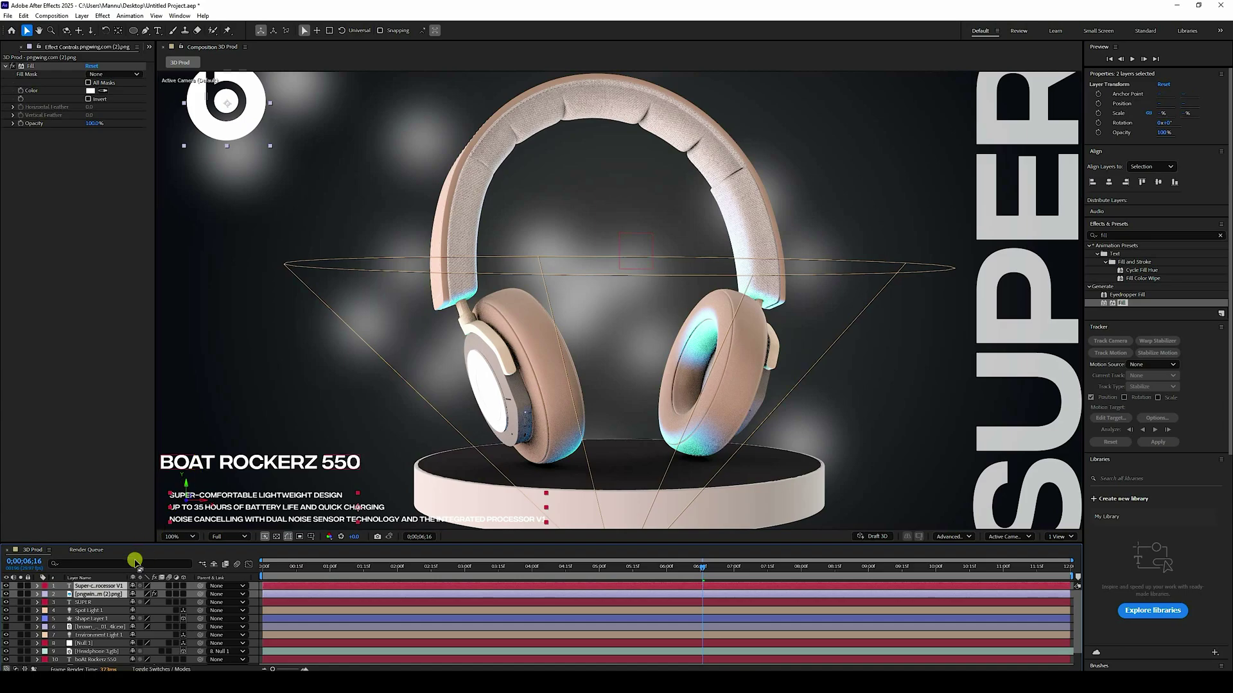
{"action": "left_click", "coordinate": [94, 660]}
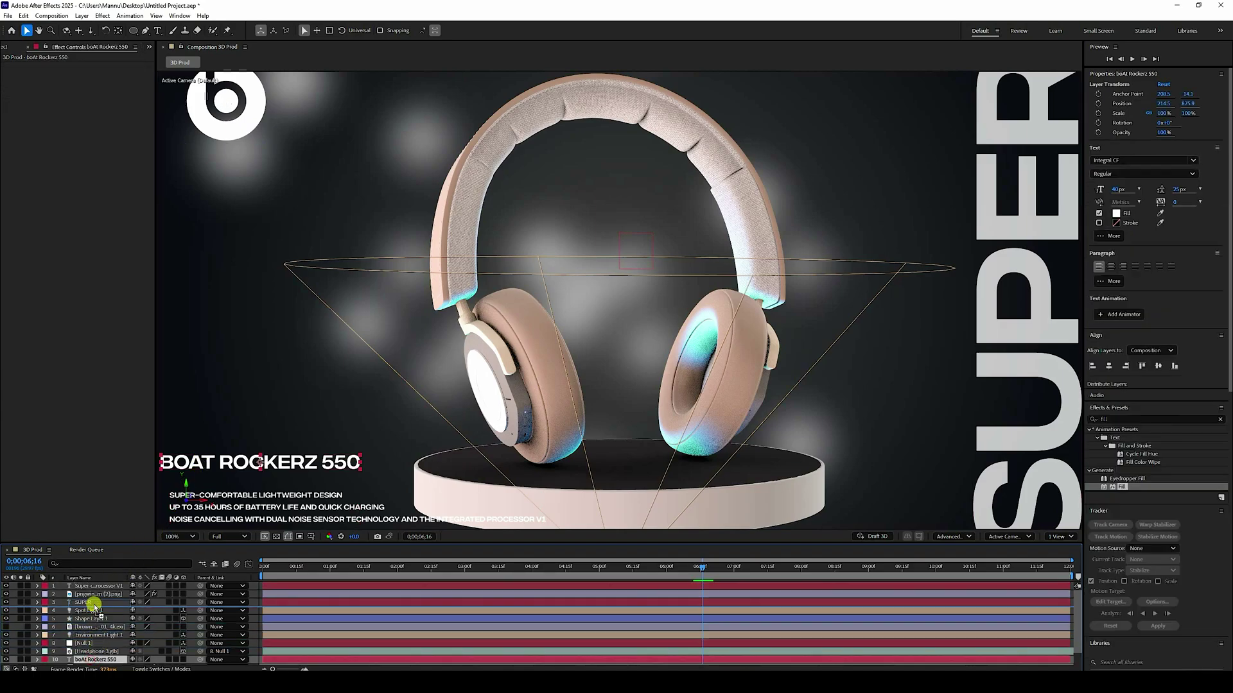
{"action": "left_click_drag", "start_coordinate": [91, 588], "coordinate": [94, 591]}
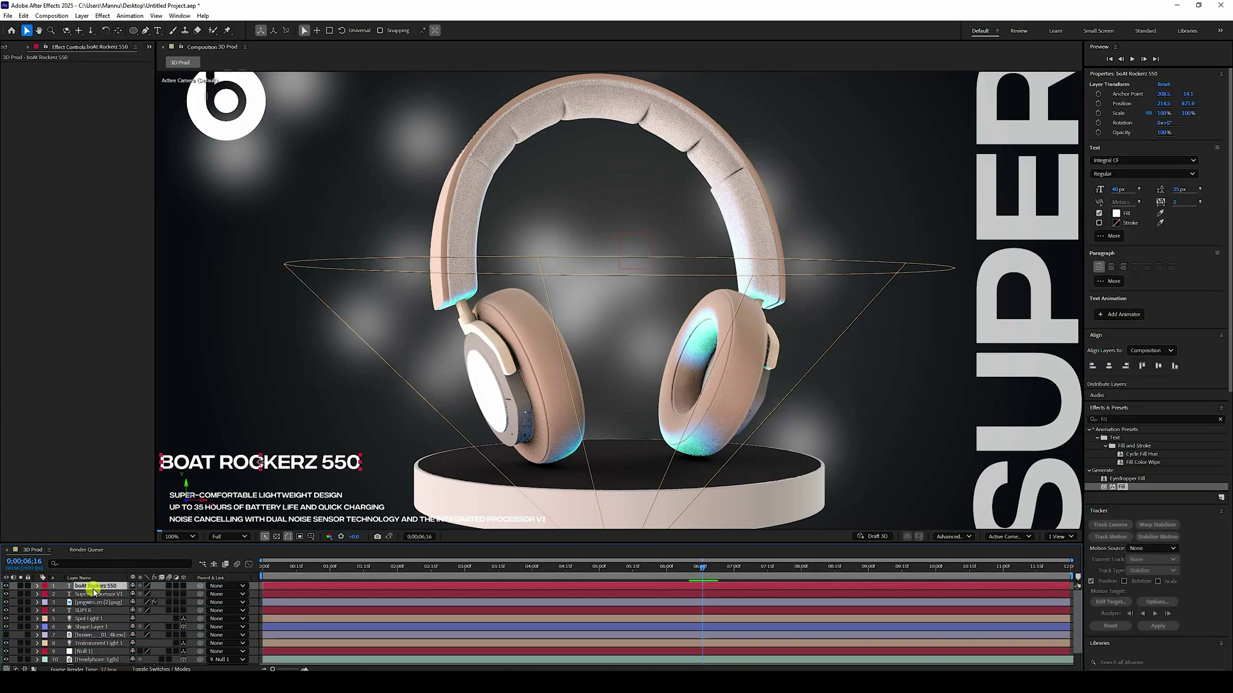
Align the left edges of the boAt Rockerz 550 text, feature text and logo, and nudge all three slightly to the right
{"action": "left_click", "coordinate": [93, 602], "text": "shift"}
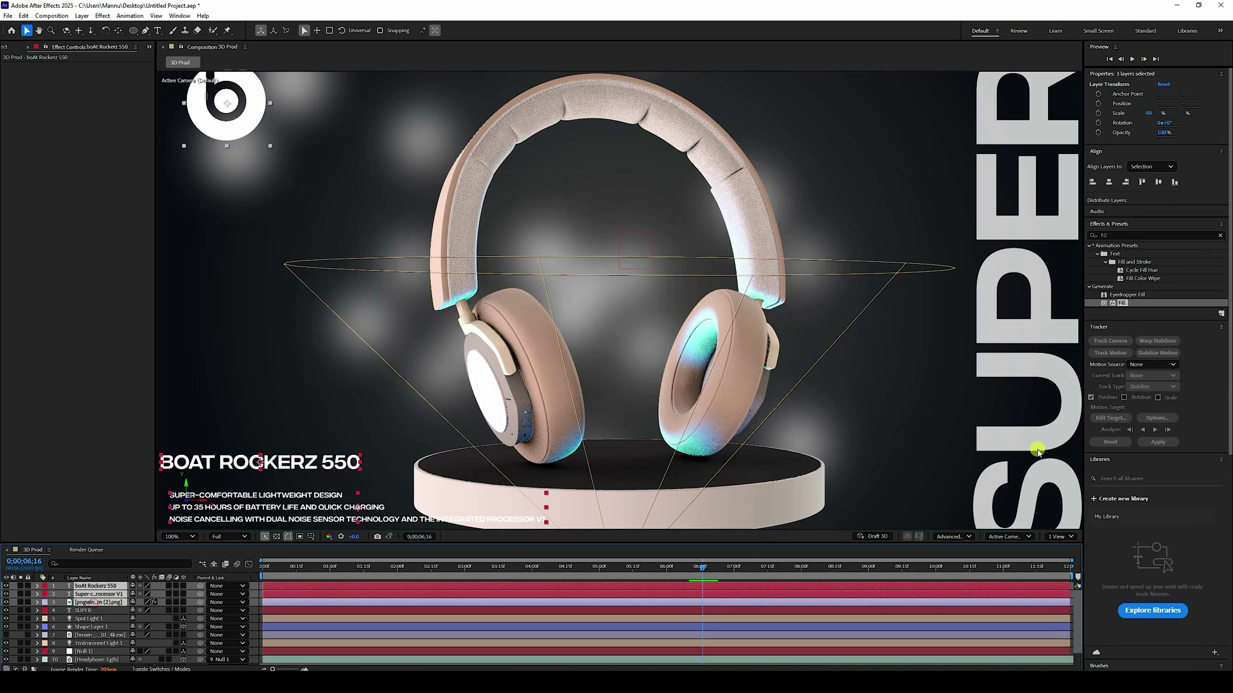
{"action": "left_click", "coordinate": [1092, 182]}
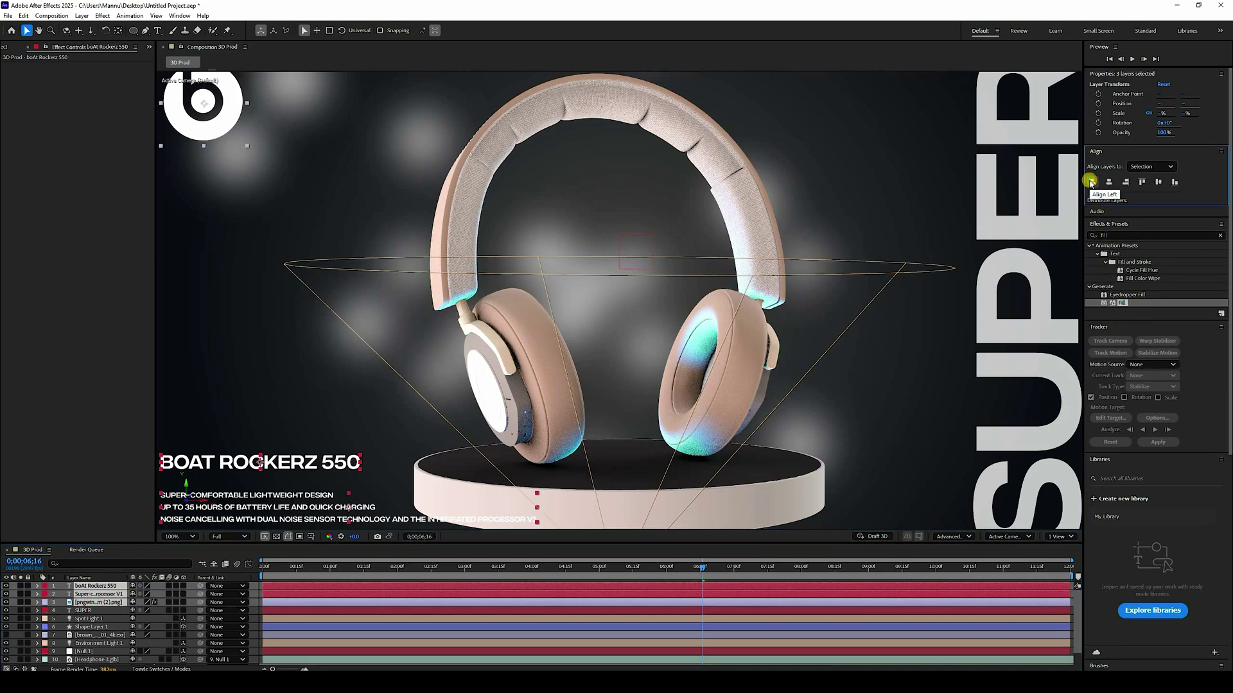
{"action": "left_click", "coordinate": [238, 515]}
{"action": "key", "text": "Right"}
{"action": "key", "text": "Right"}
{"action": "key", "text": "Right"}
{"action": "key", "text": "Right"}
{"action": "key", "text": "Right"}
{"action": "key", "text": "Right"}
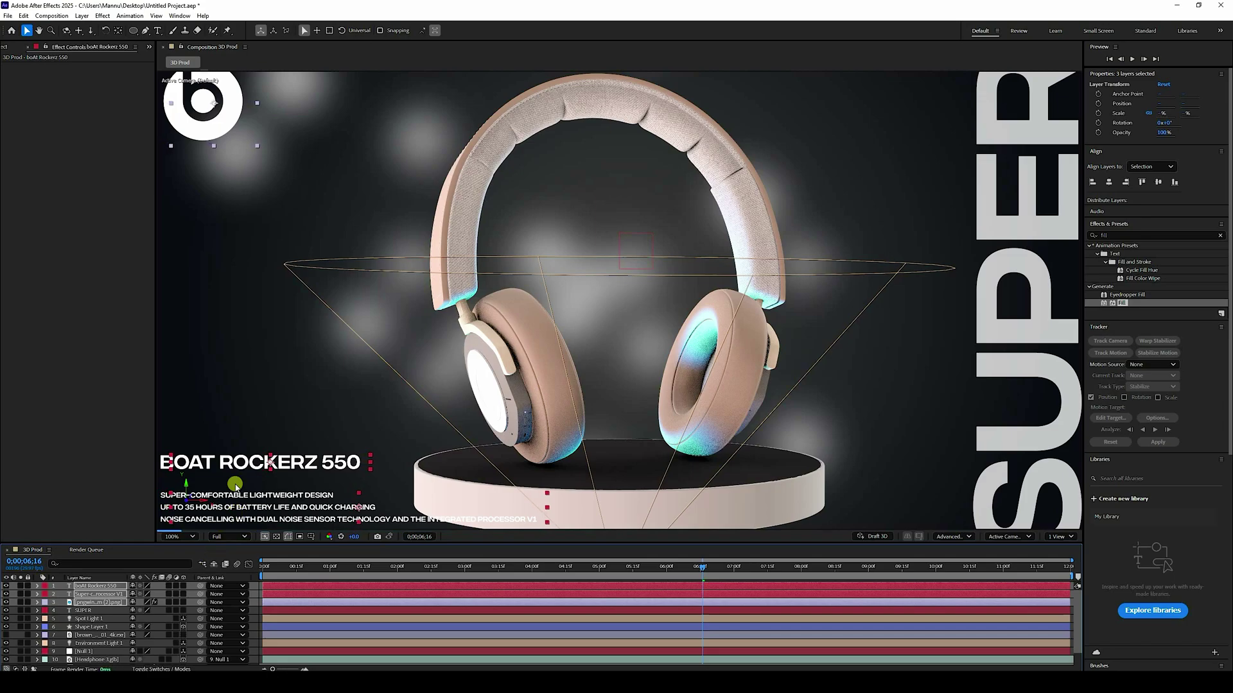
{"action": "key", "text": "shift+Right"}
Deselect the layers and examine the overall layout with the composition view set to Fit up to 100%
{"action": "scroll", "coordinate": [347, 411], "scroll_direction": "down", "scroll_amount": 3}
{"action": "key", "text": "period"}
{"action": "key", "text": "period"}
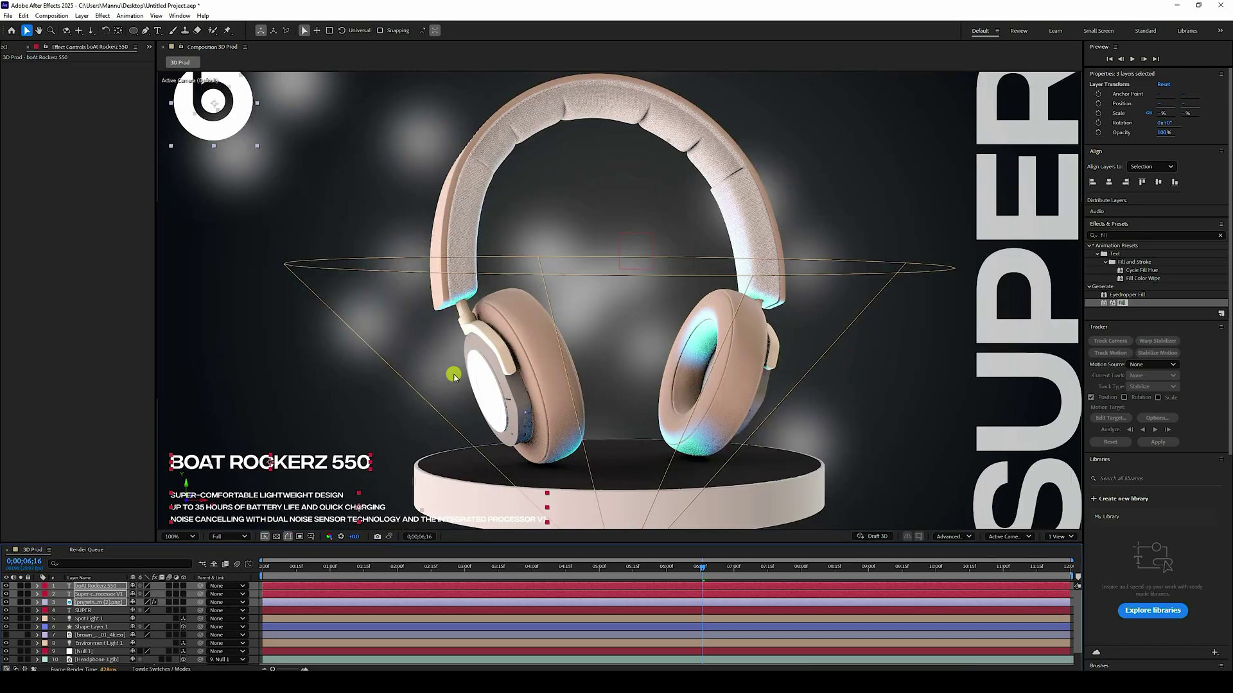
{"action": "key", "text": "comma"}
{"action": "key", "text": "comma"}
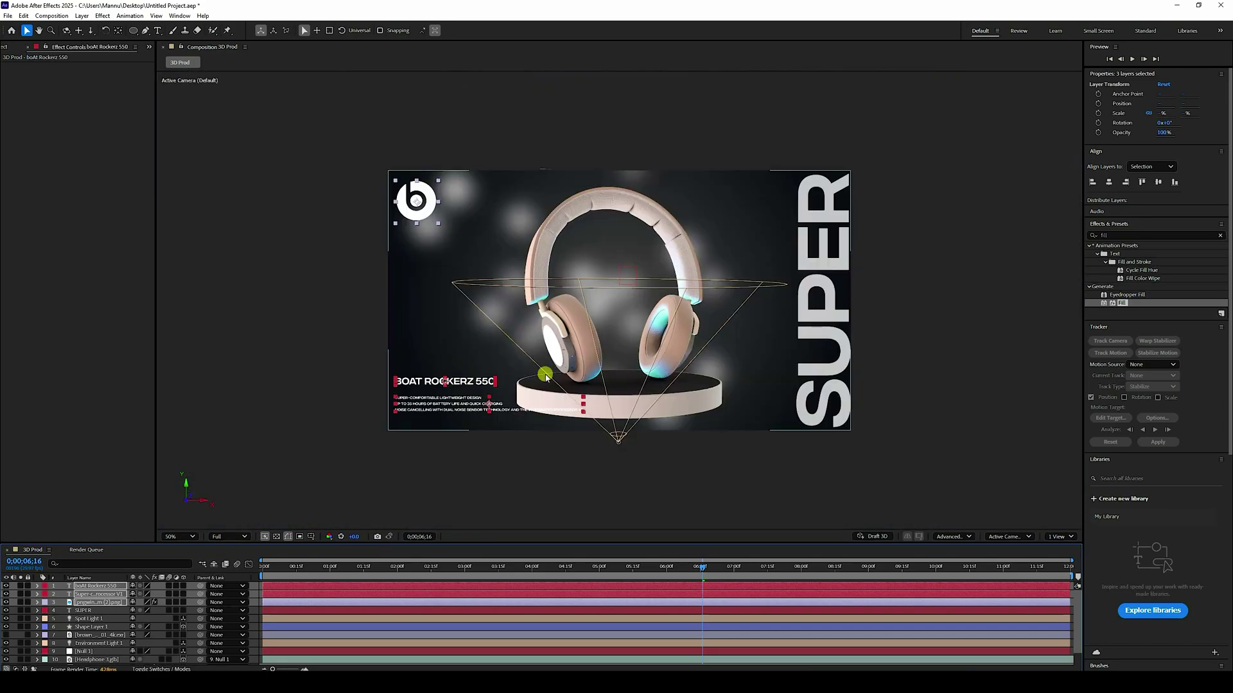
{"action": "left_click", "coordinate": [579, 445]}
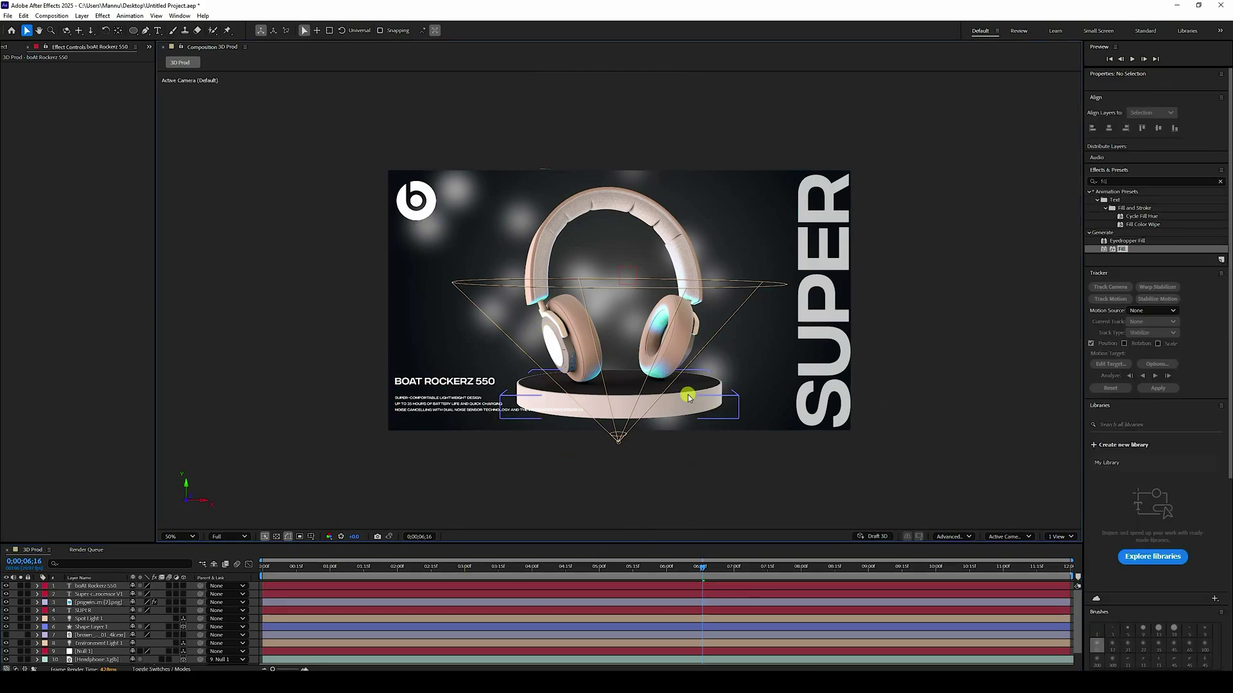
{"action": "left_click", "coordinate": [183, 537]}
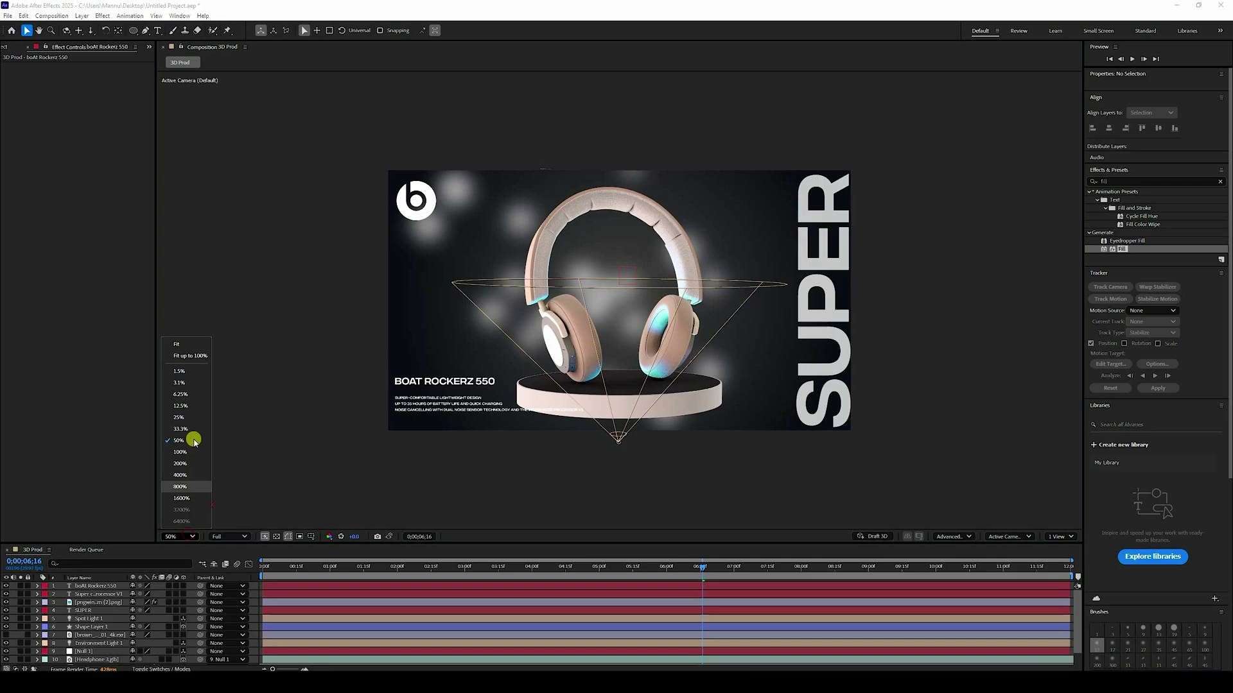
{"action": "left_click", "coordinate": [199, 354]}
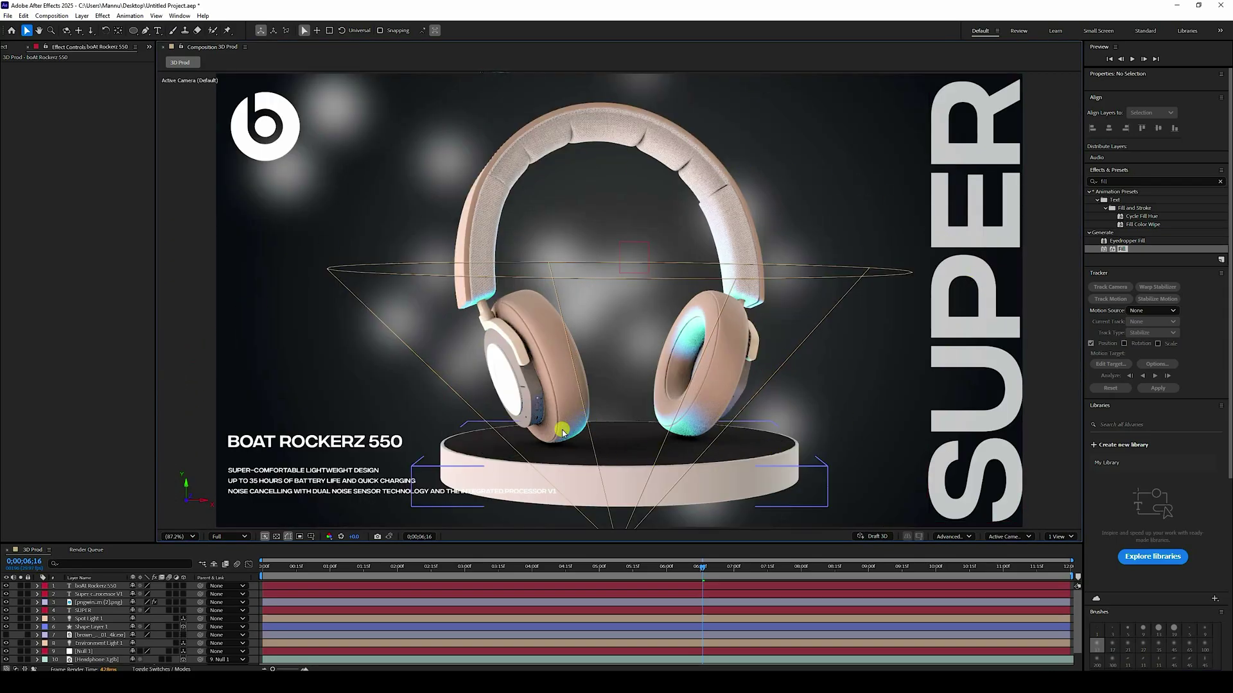
Raise the Advanced 3D renderer's Render Quality, adjust its shadow Smoothness and fit the shadow casting box to the scene
{"action": "left_click", "coordinate": [968, 536]}
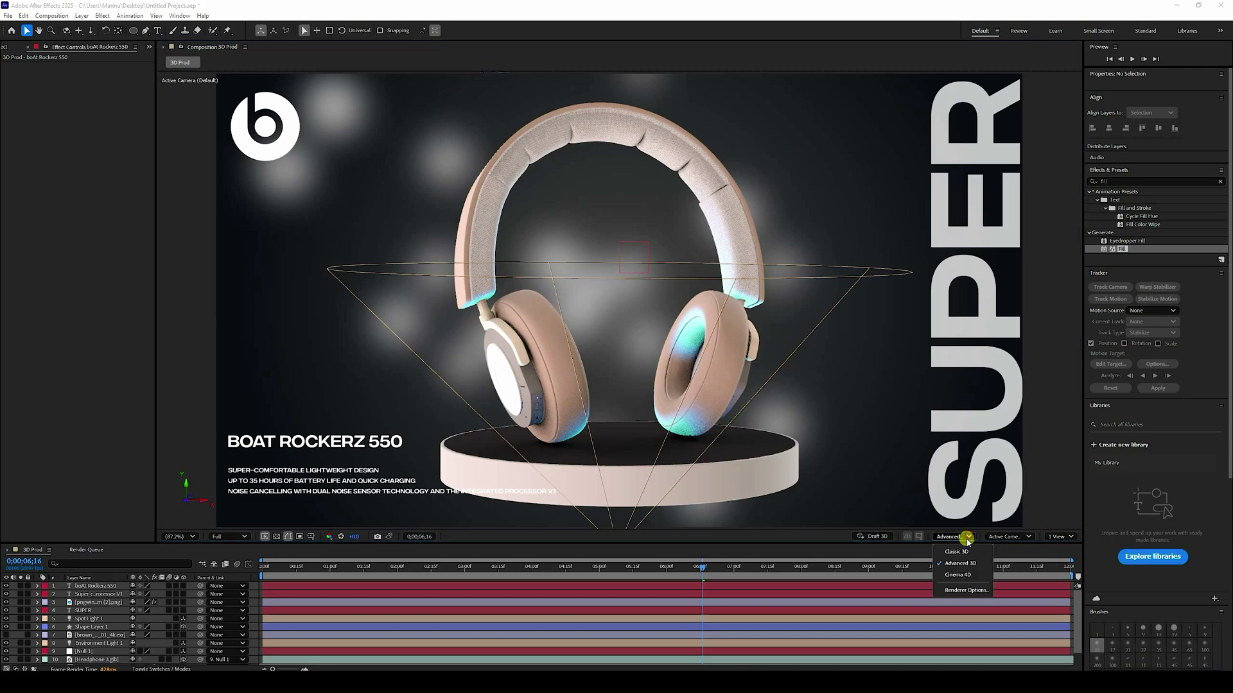
{"action": "left_click", "coordinate": [952, 591]}
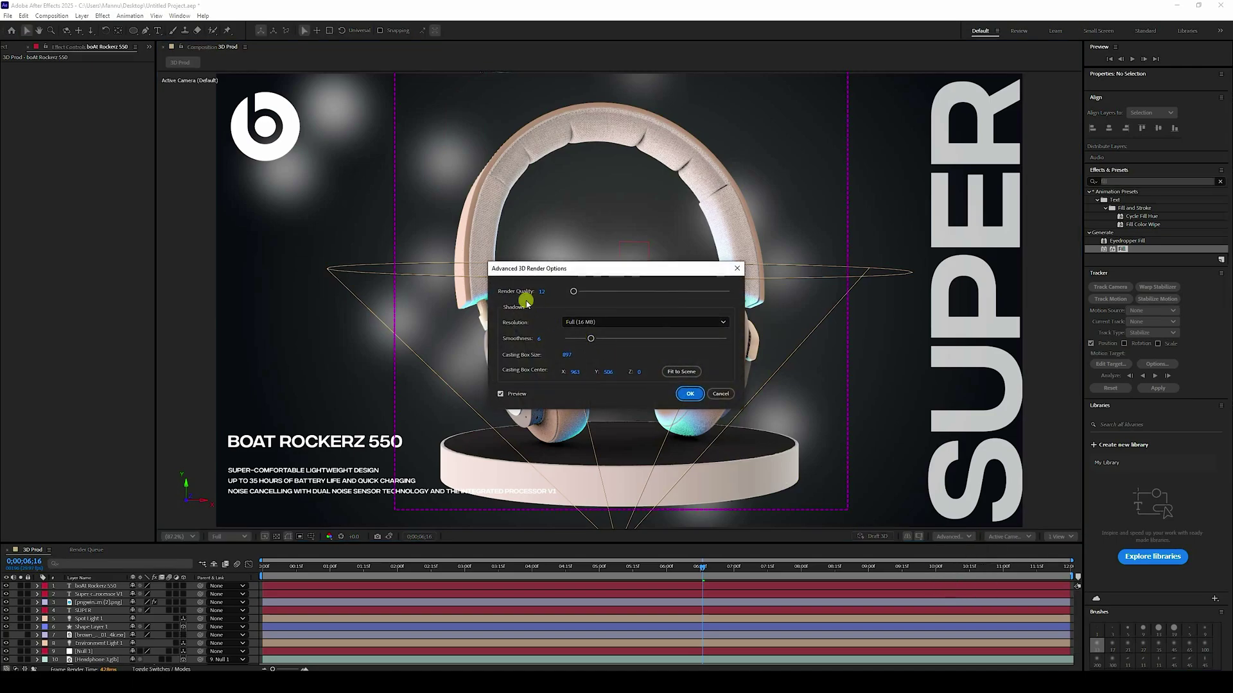
{"action": "left_click", "coordinate": [543, 293]}
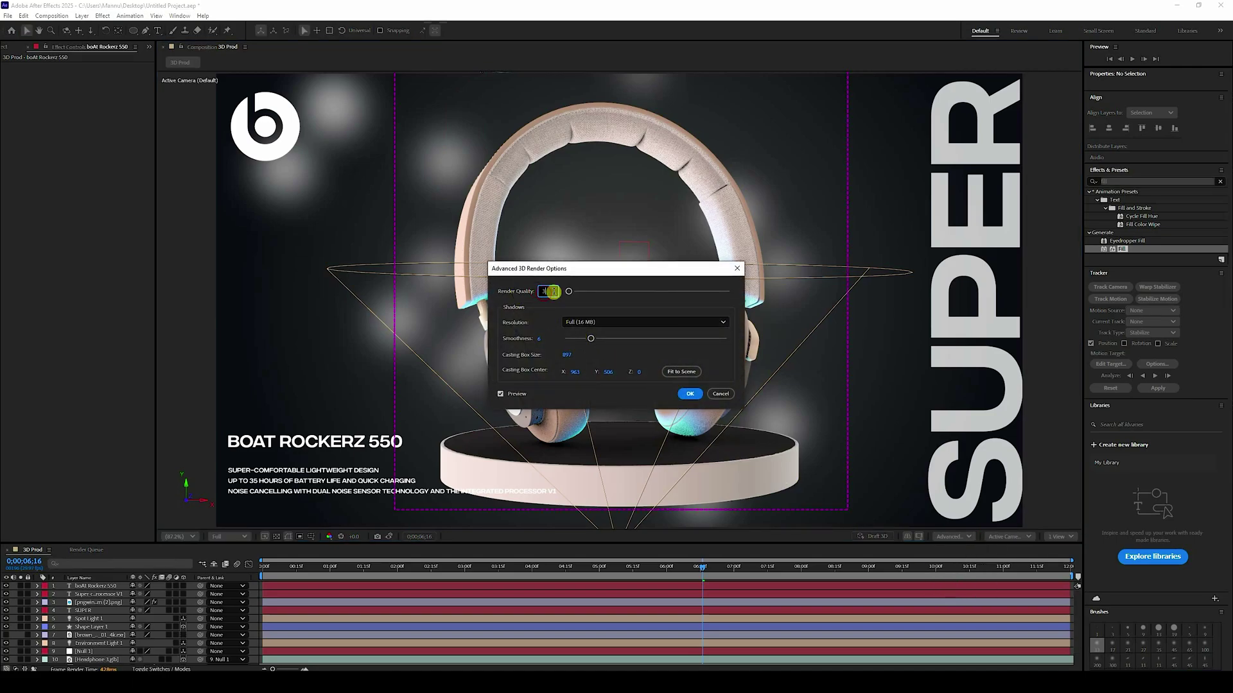
{"action": "left_click", "coordinate": [538, 338]}
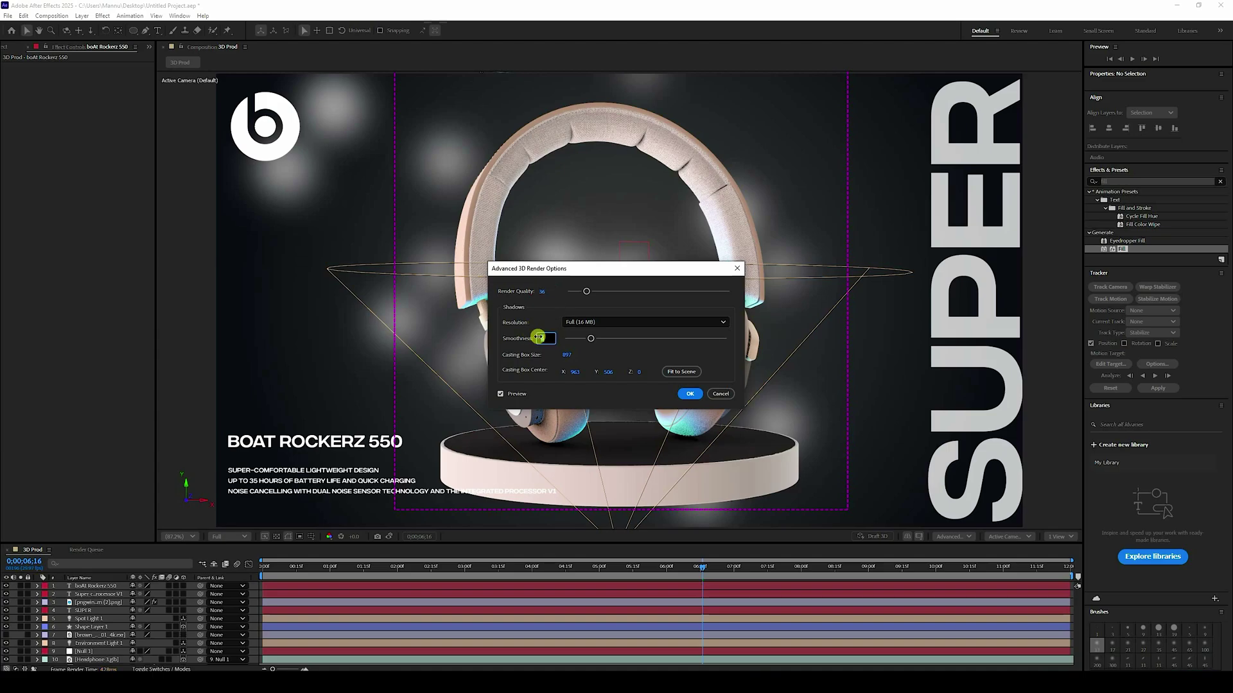
{"action": "left_click", "coordinate": [677, 372]}
{"action": "left_click", "coordinate": [690, 393]}
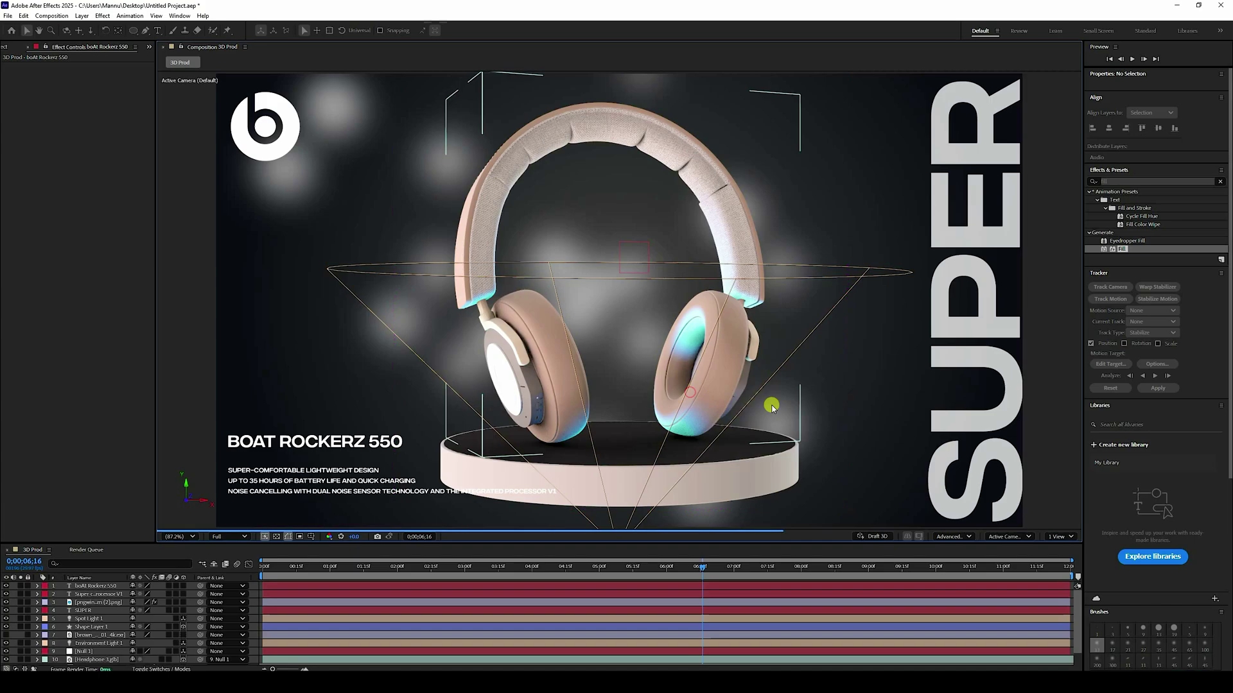
{"action": "scroll", "coordinate": [641, 426], "scroll_direction": "up", "scroll_amount": 3}
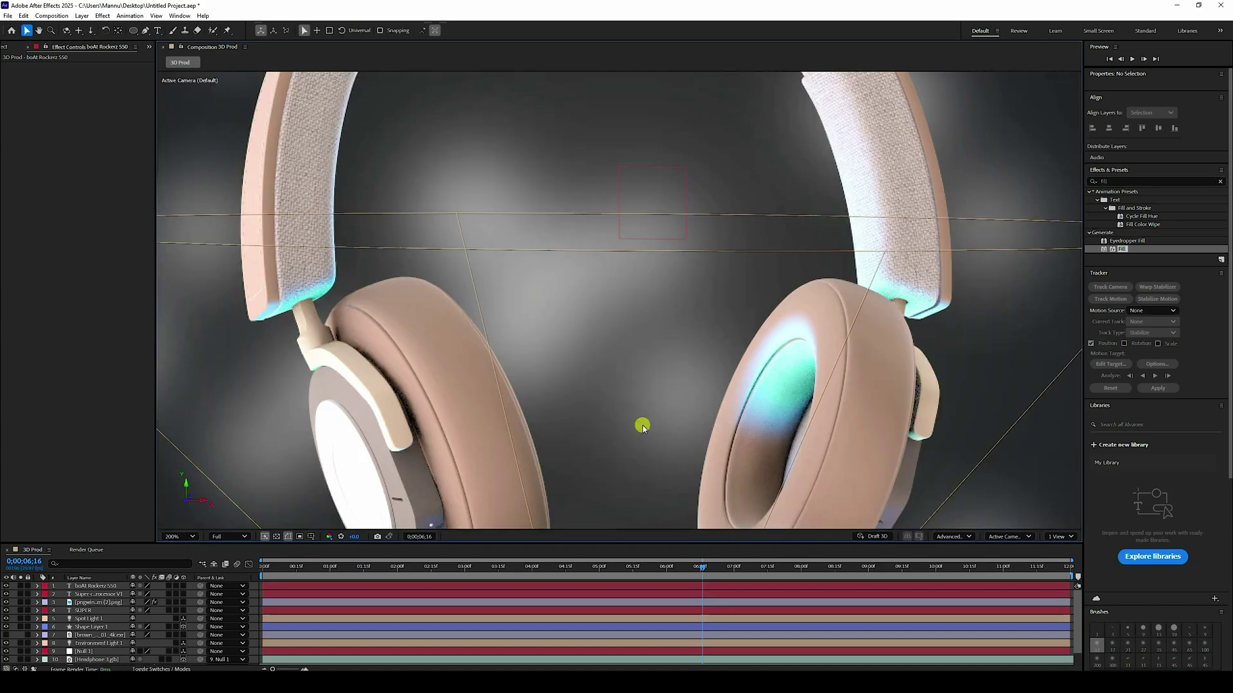
{"action": "scroll", "coordinate": [674, 407], "scroll_direction": "down", "scroll_amount": 2}
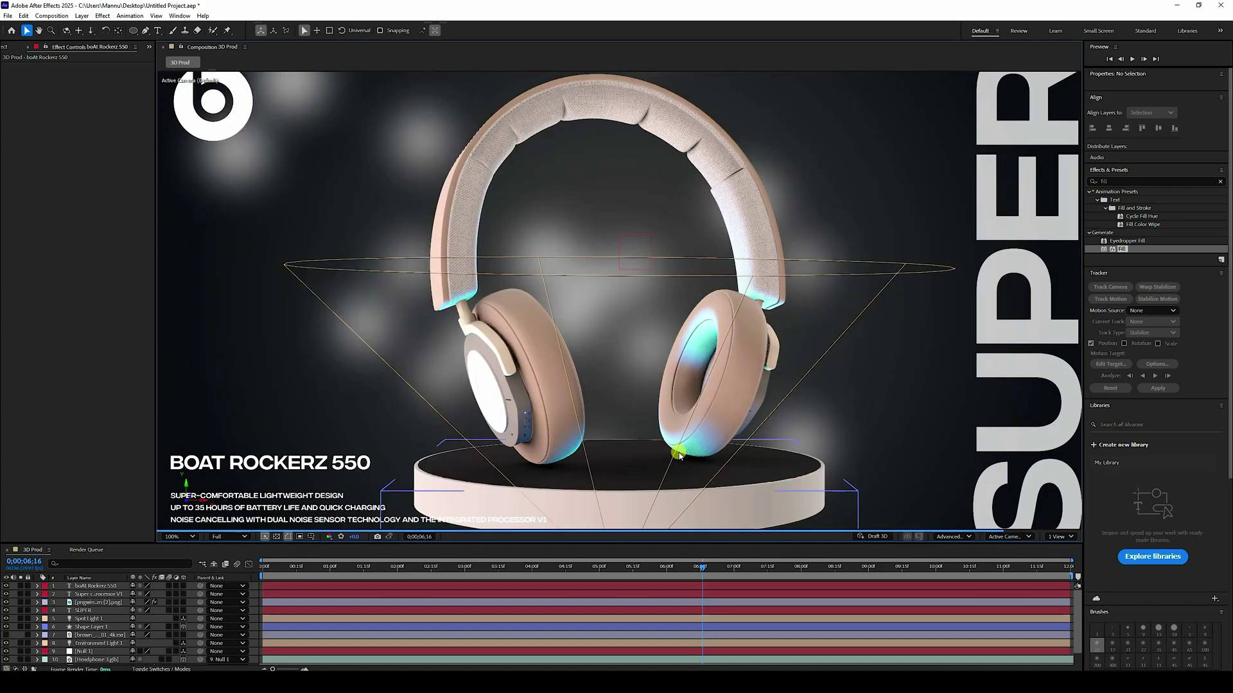